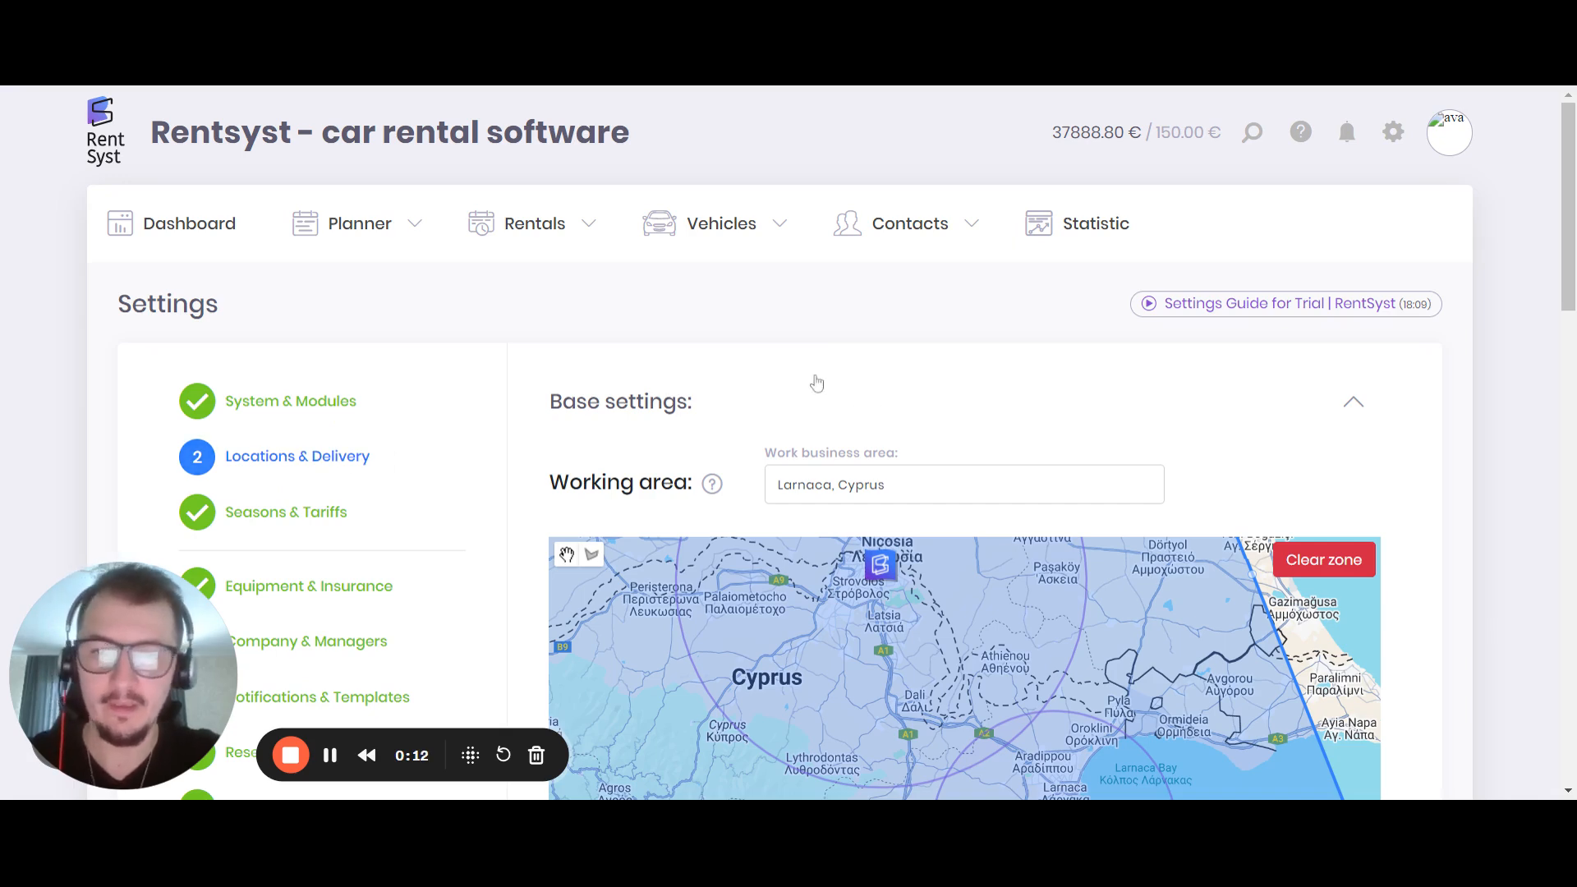
Examine the working area zone and the location markers on the Cyprus map in the base settings
scroll(1555, 201, down, 2)
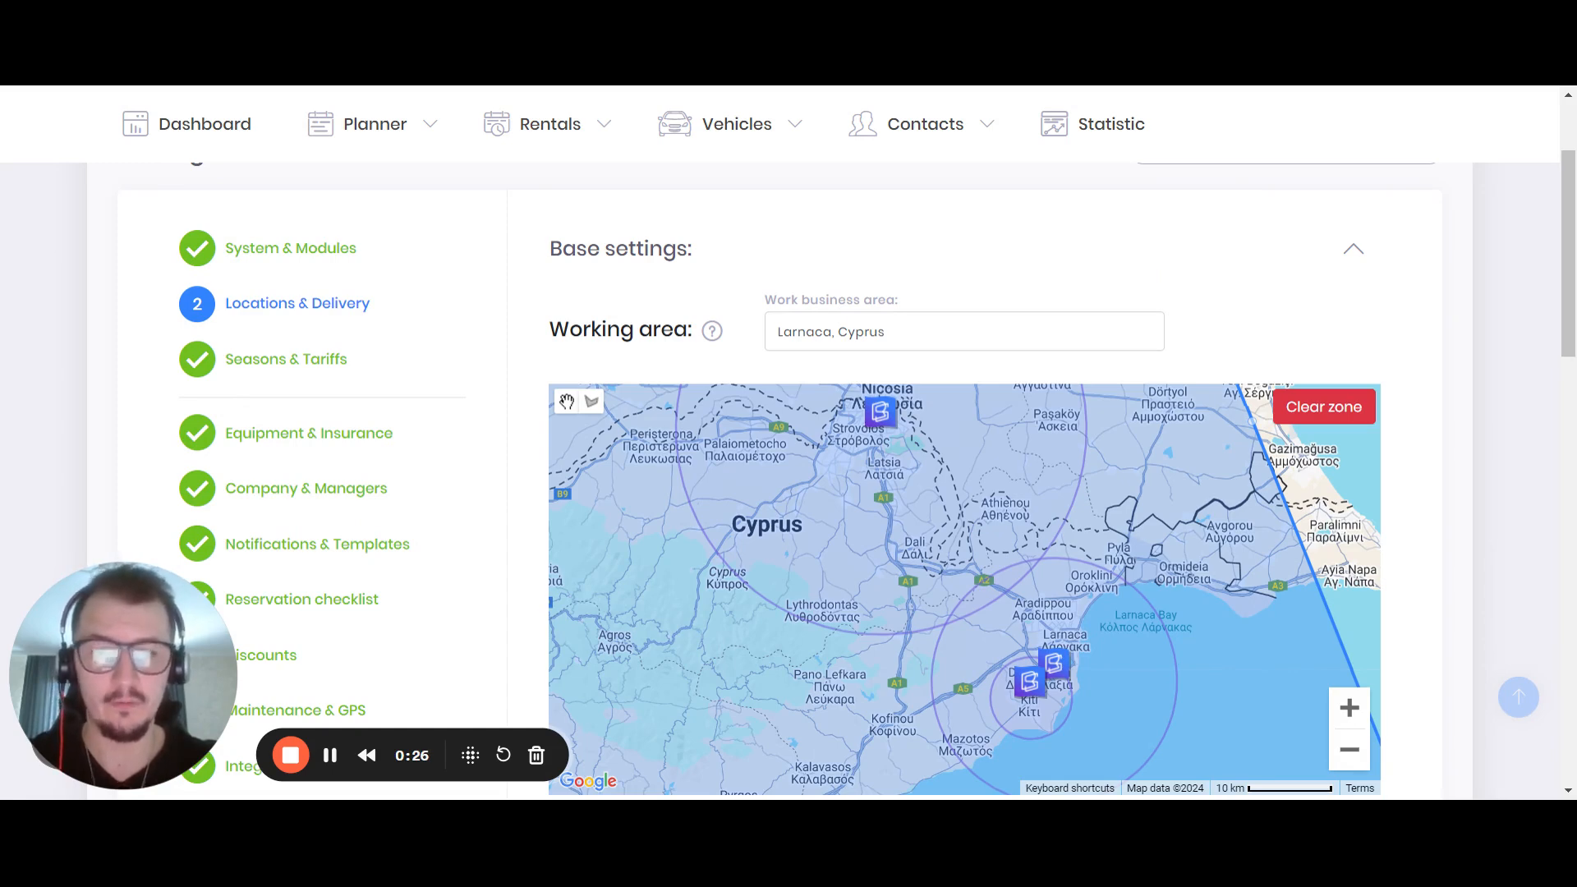
drag(1569, 228, 1573, 167)
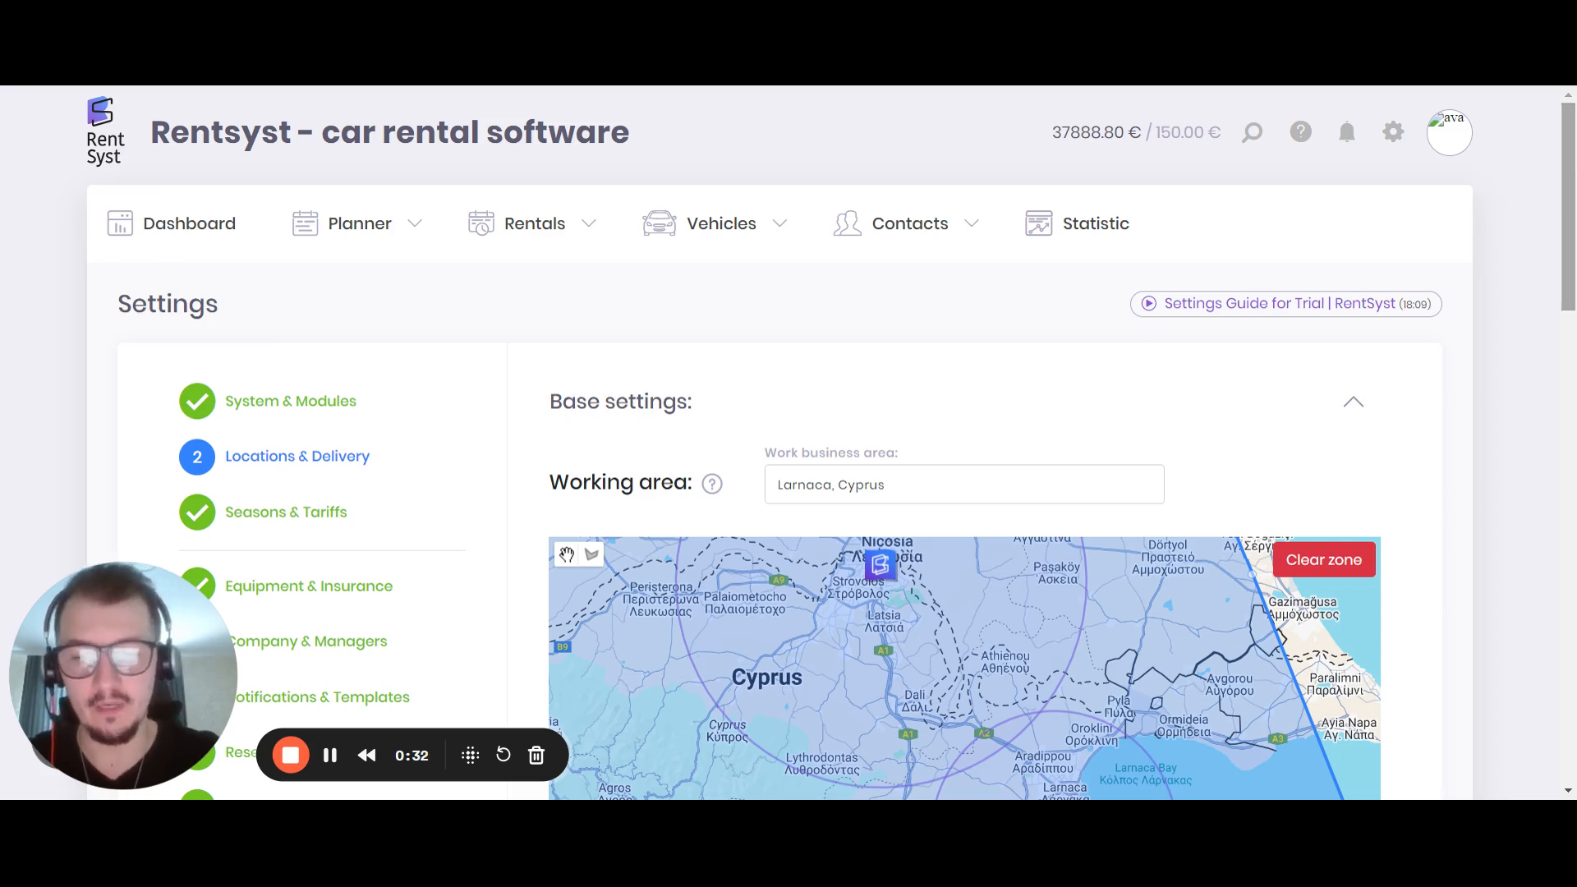
drag(1571, 234, 1572, 297)
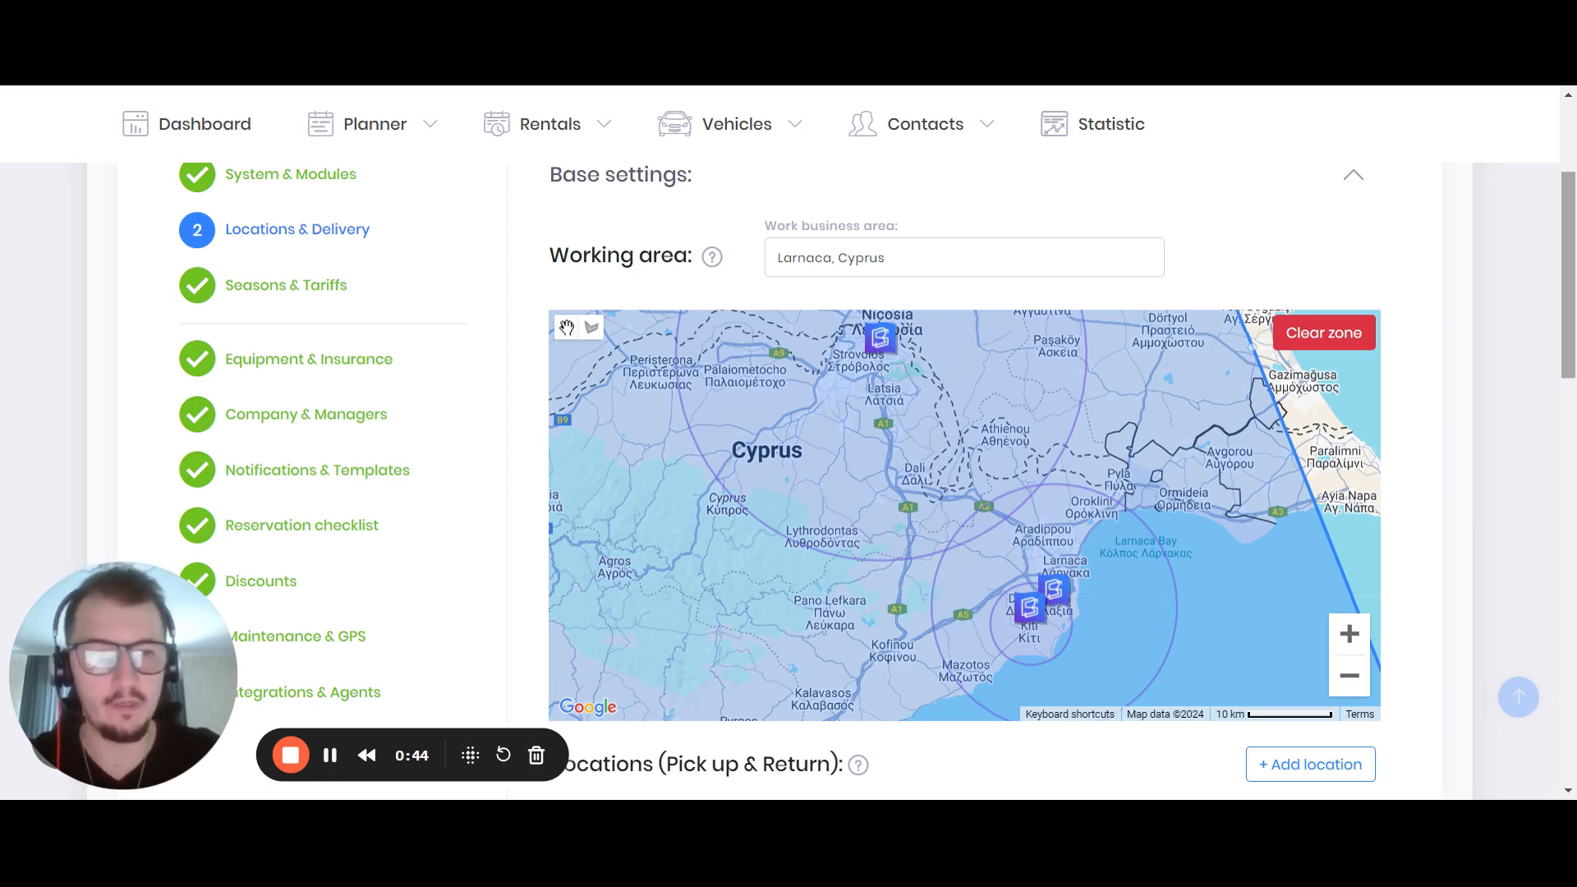
drag(1570, 284, 1571, 300)
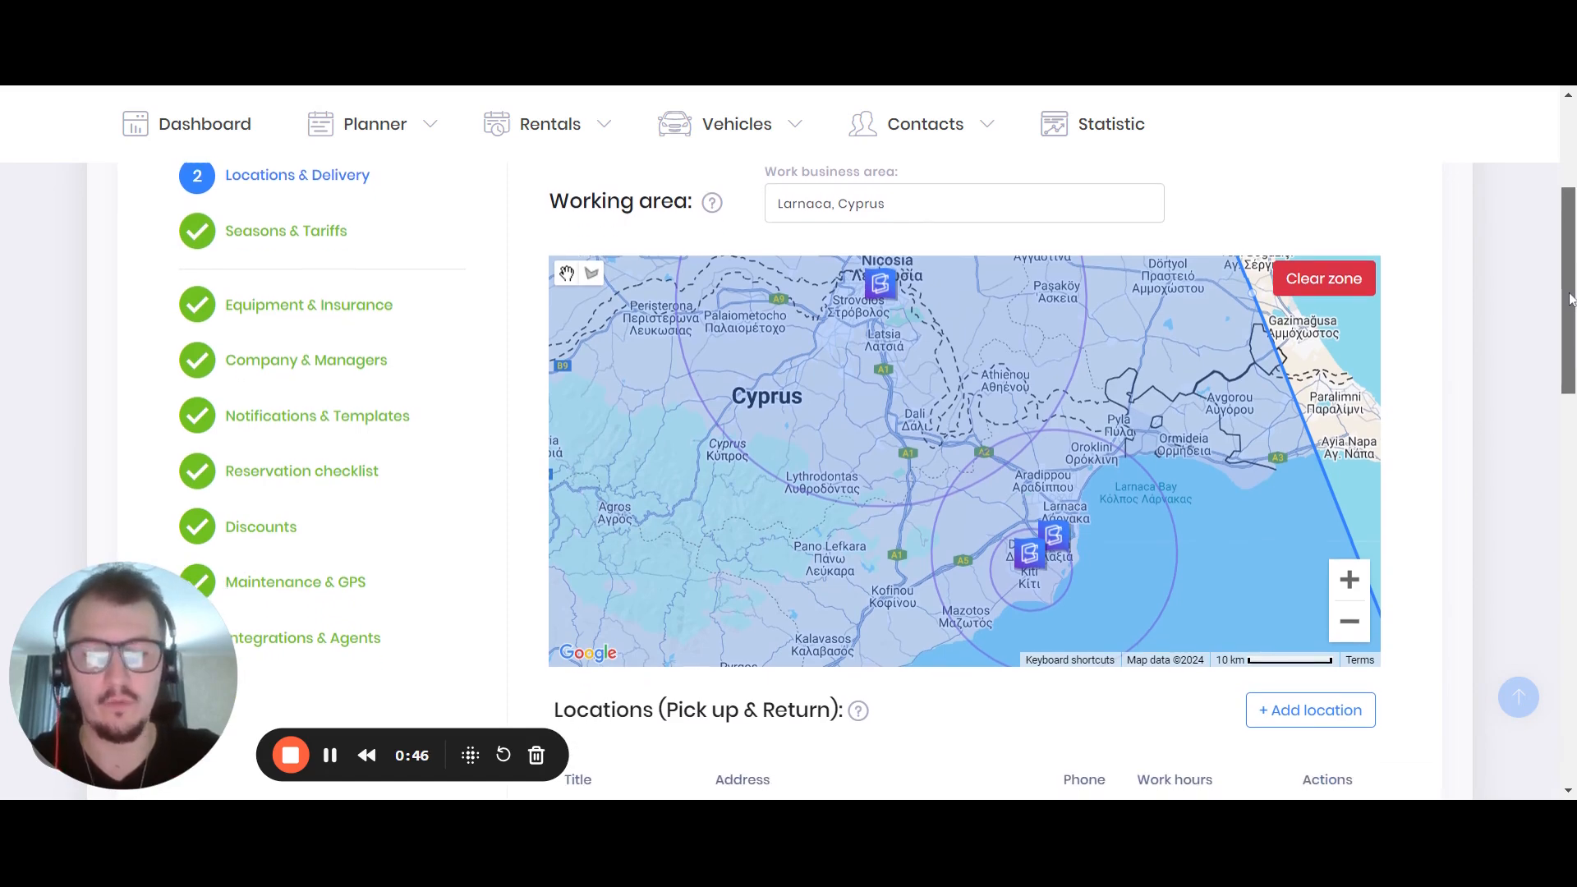
drag(1175, 404, 1259, 423)
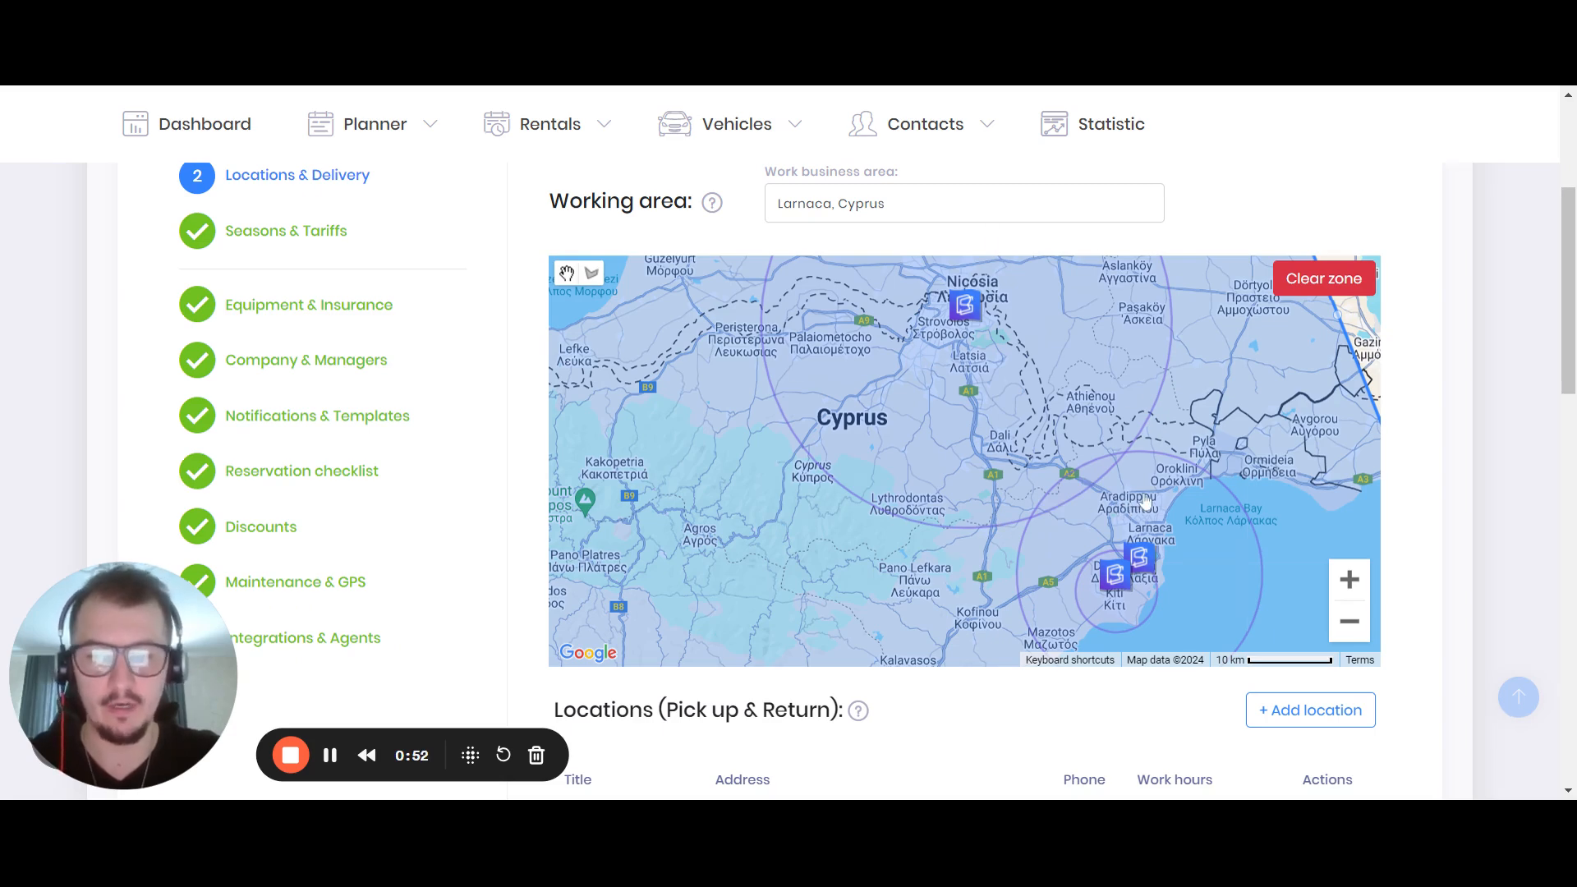
drag(1023, 424, 996, 462)
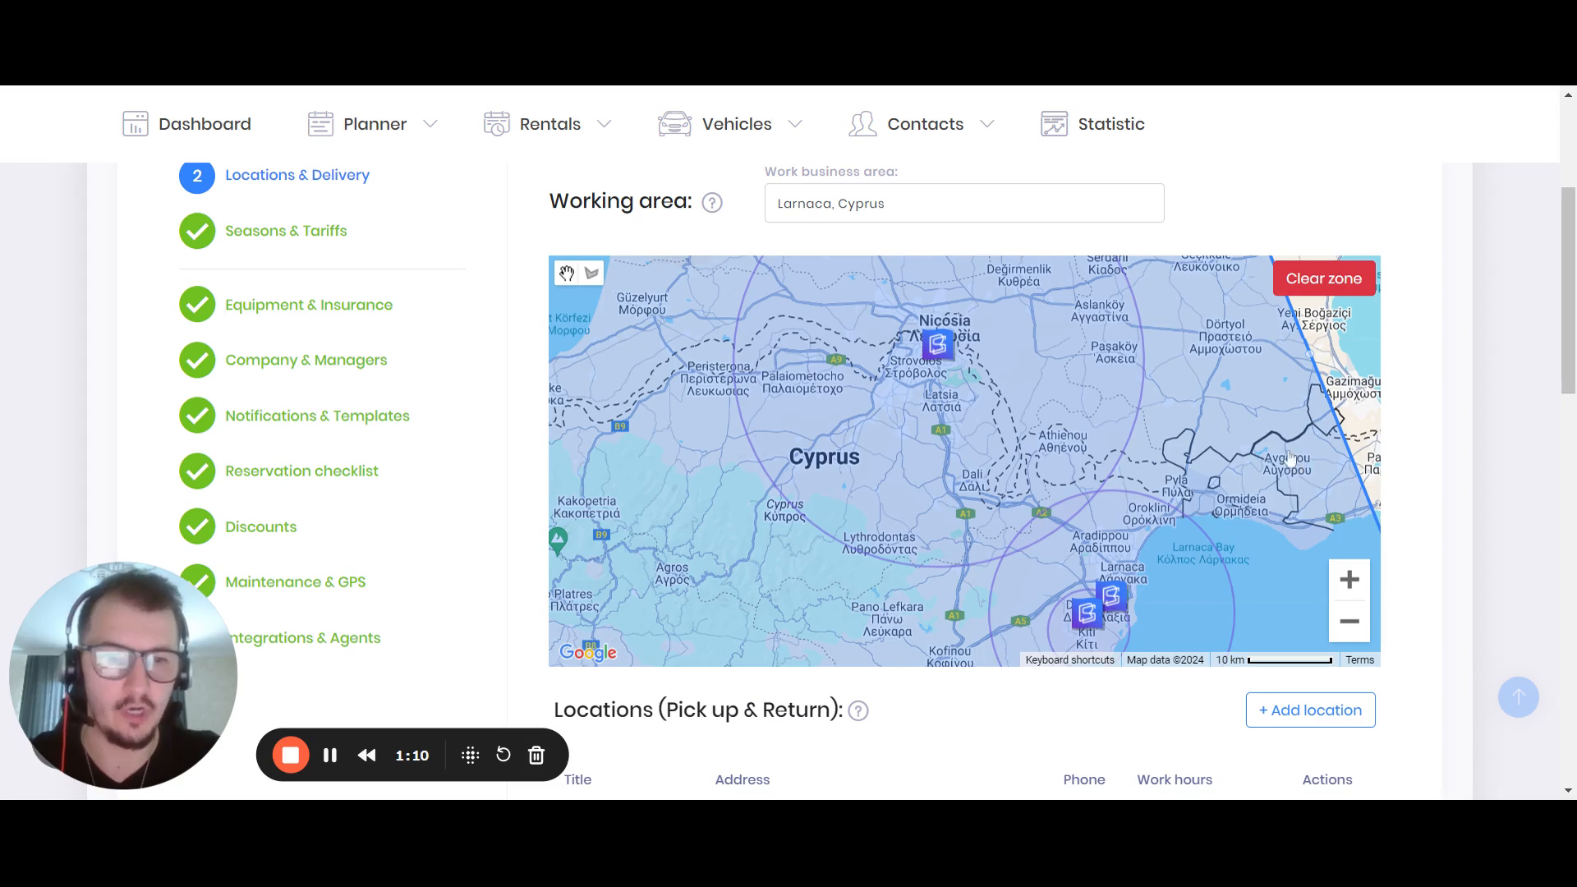
drag(1131, 590, 1070, 554)
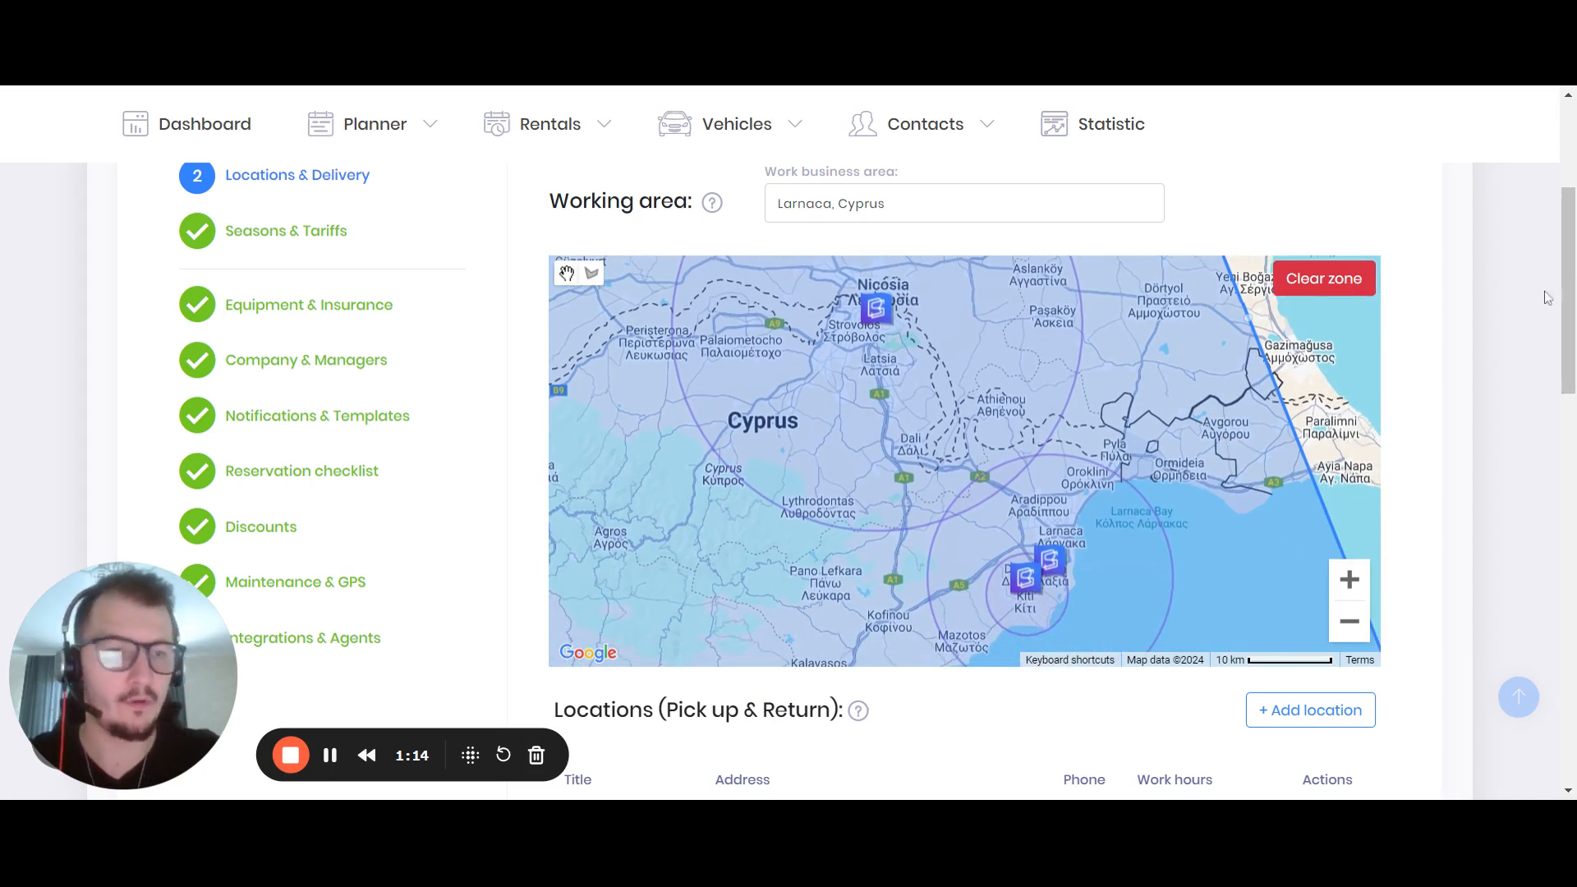
Examine the working hours and the Delivery (Pick up & Return) options of the Limassol location, leaving them unedited
scroll(1567, 296, down, 2)
scroll(877, 480, down, 2)
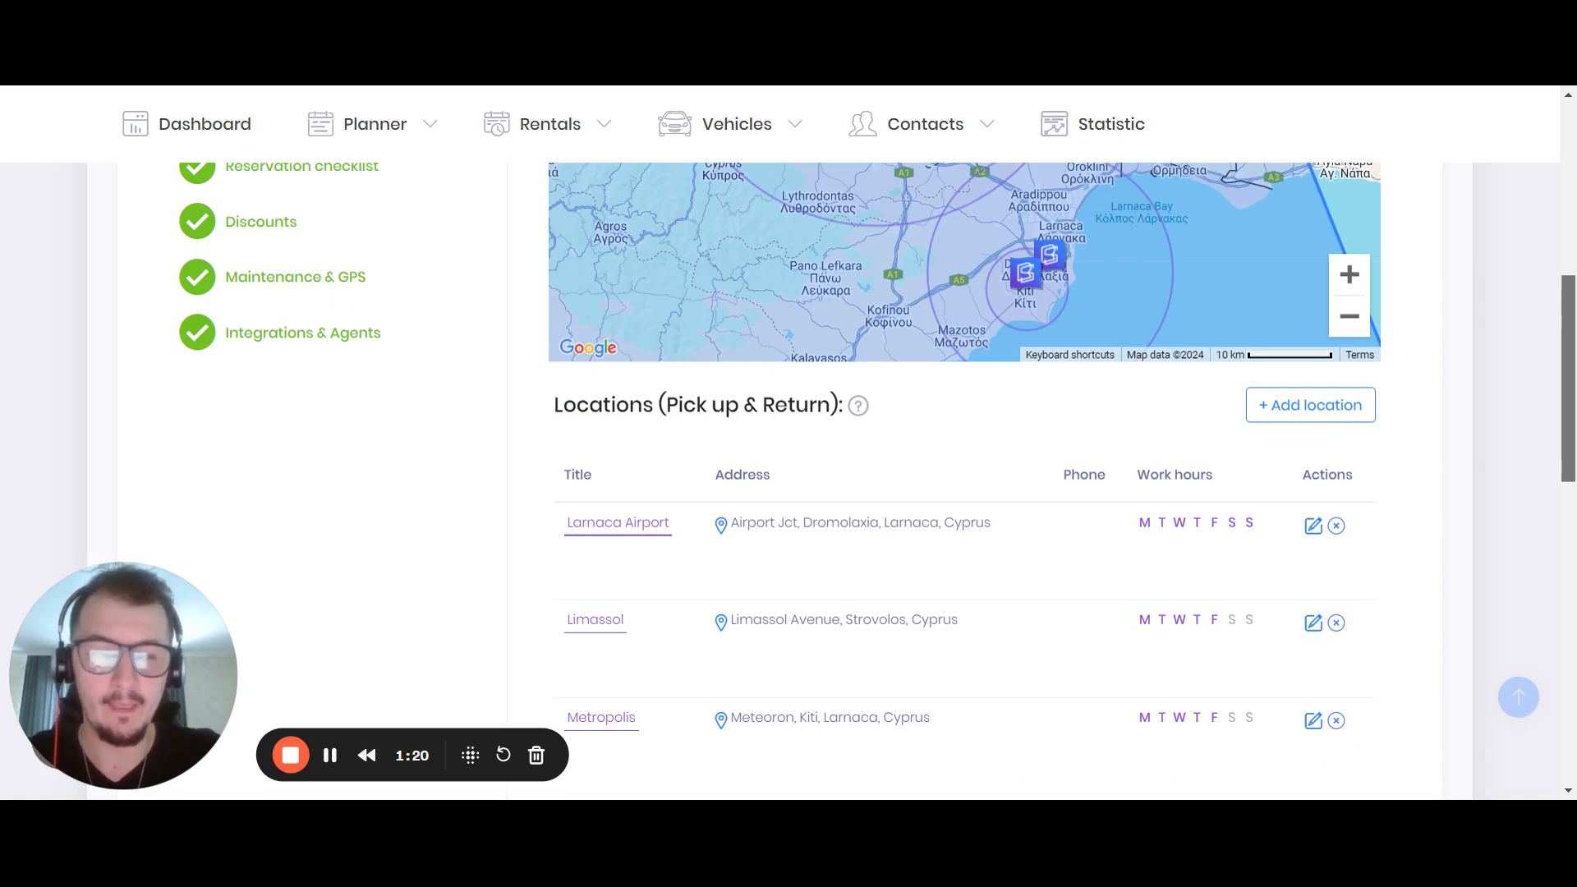
scroll(877, 481, down, 1)
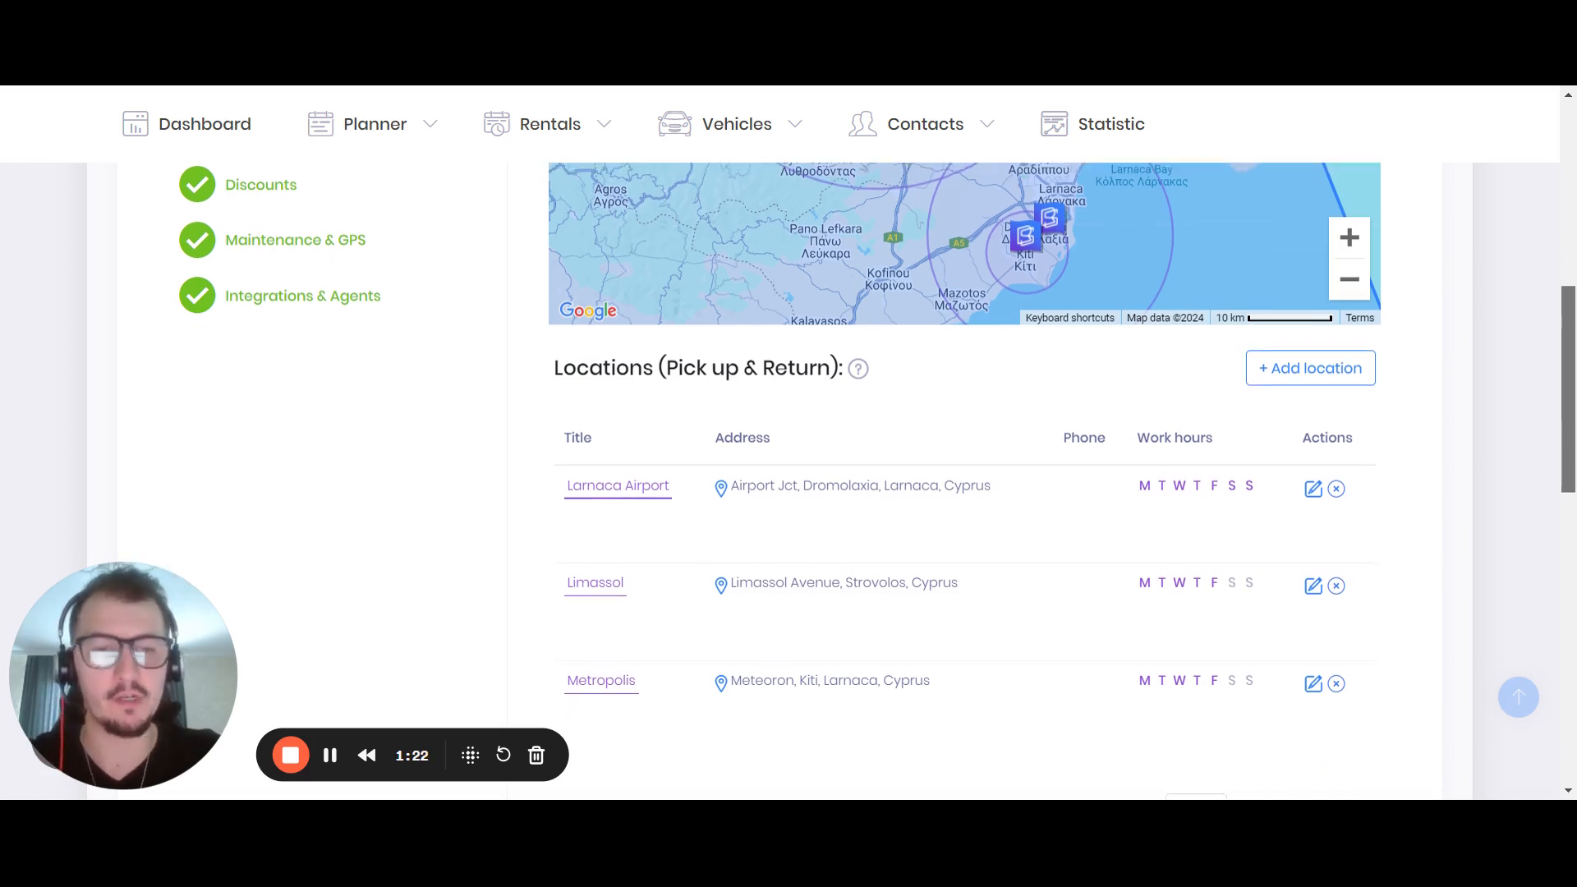
scroll(1330, 464, down, 1)
click(1314, 489)
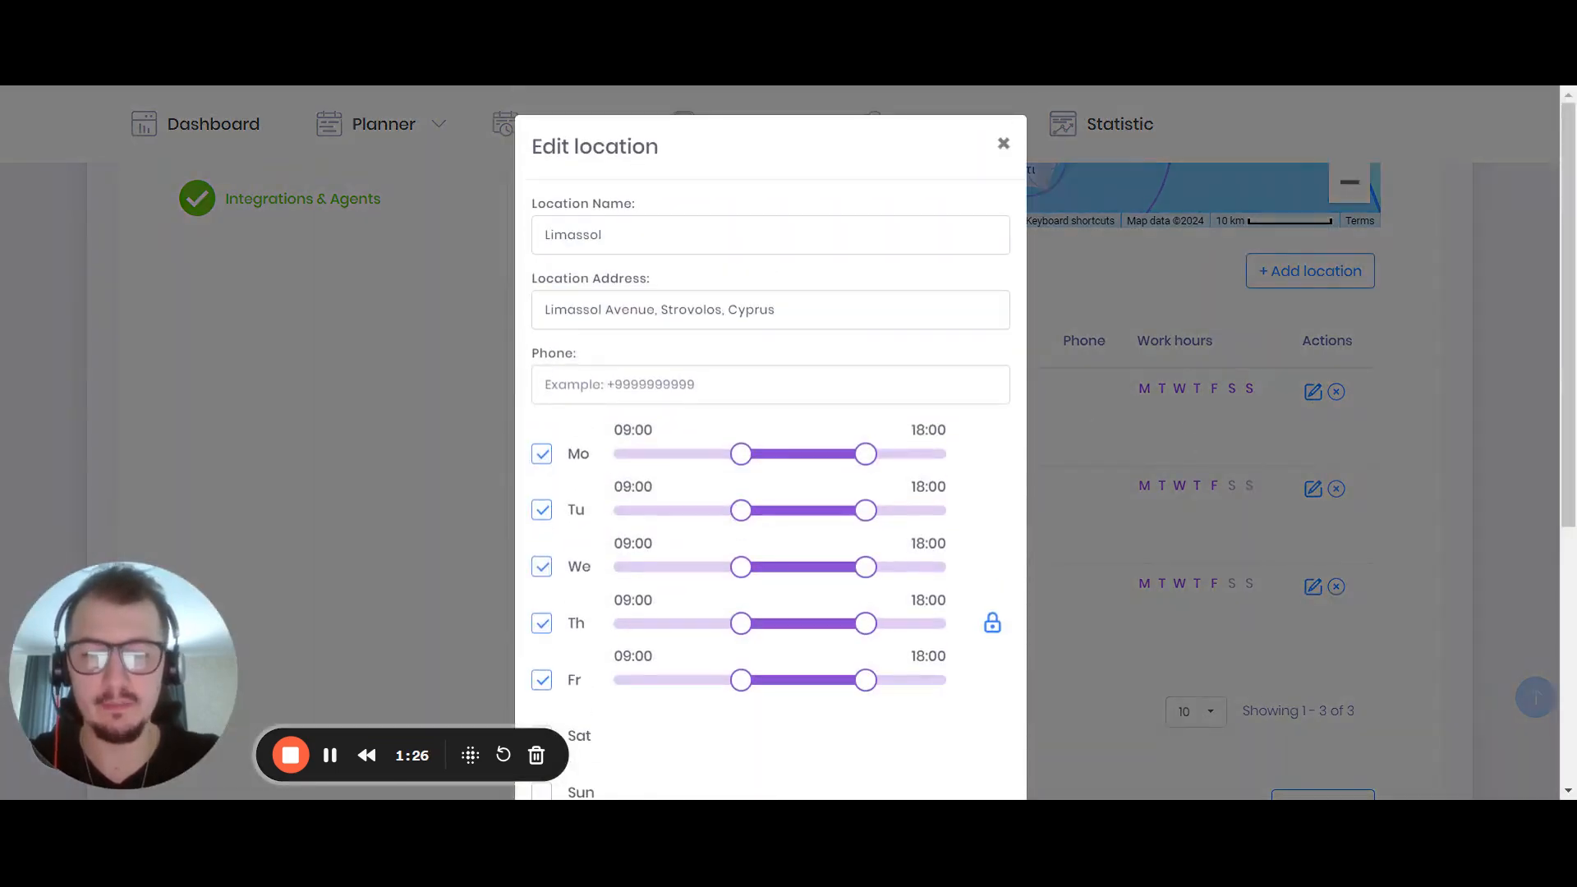
scroll(740, 292, down, 5)
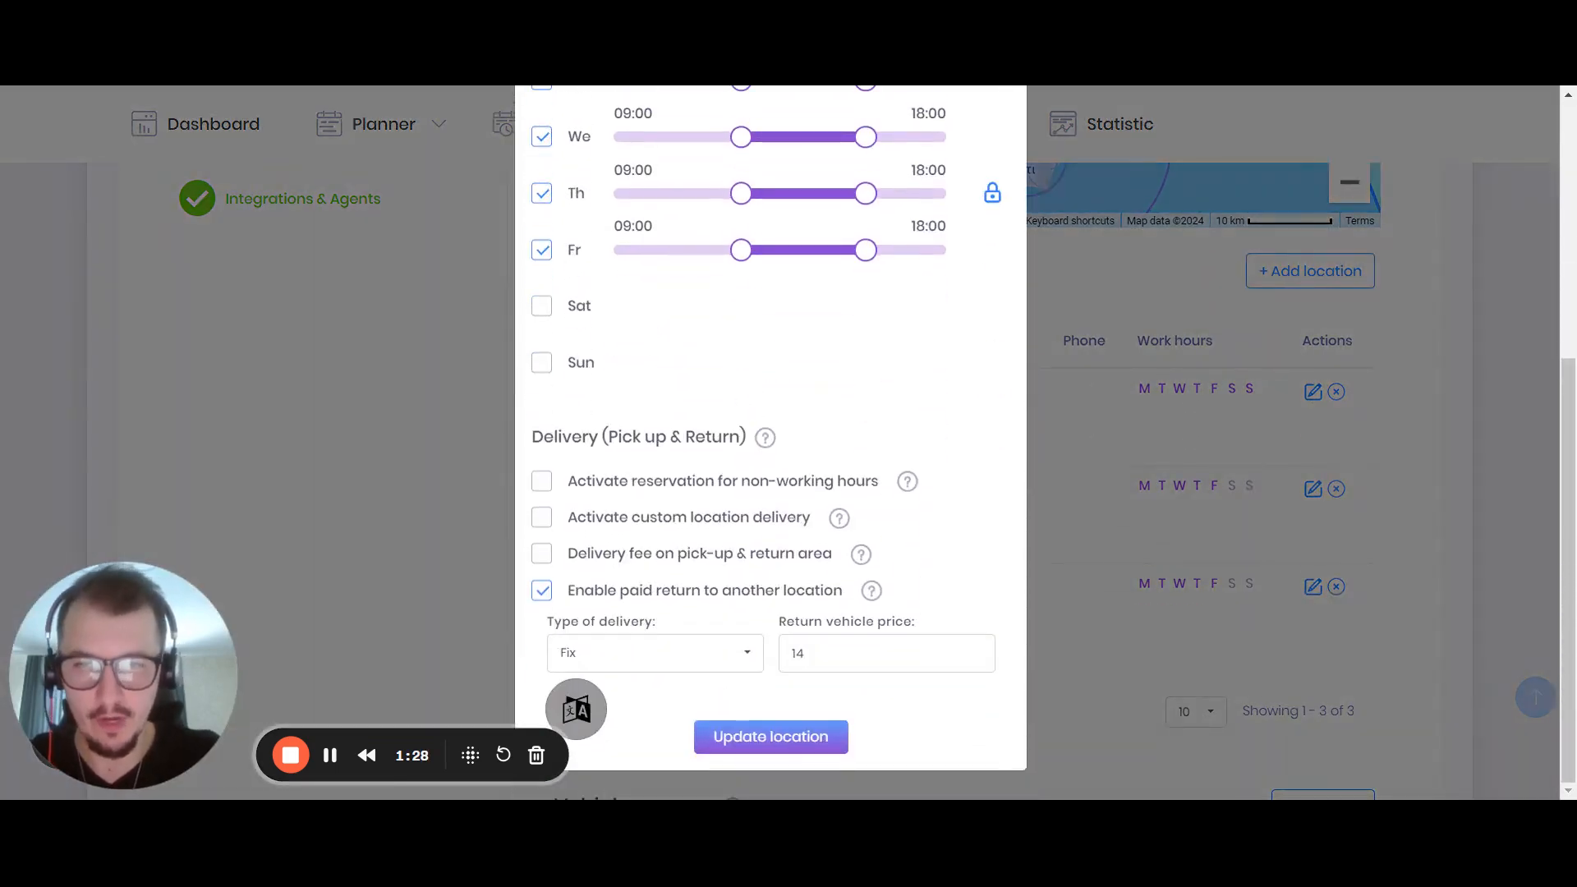
drag(530, 436, 762, 433)
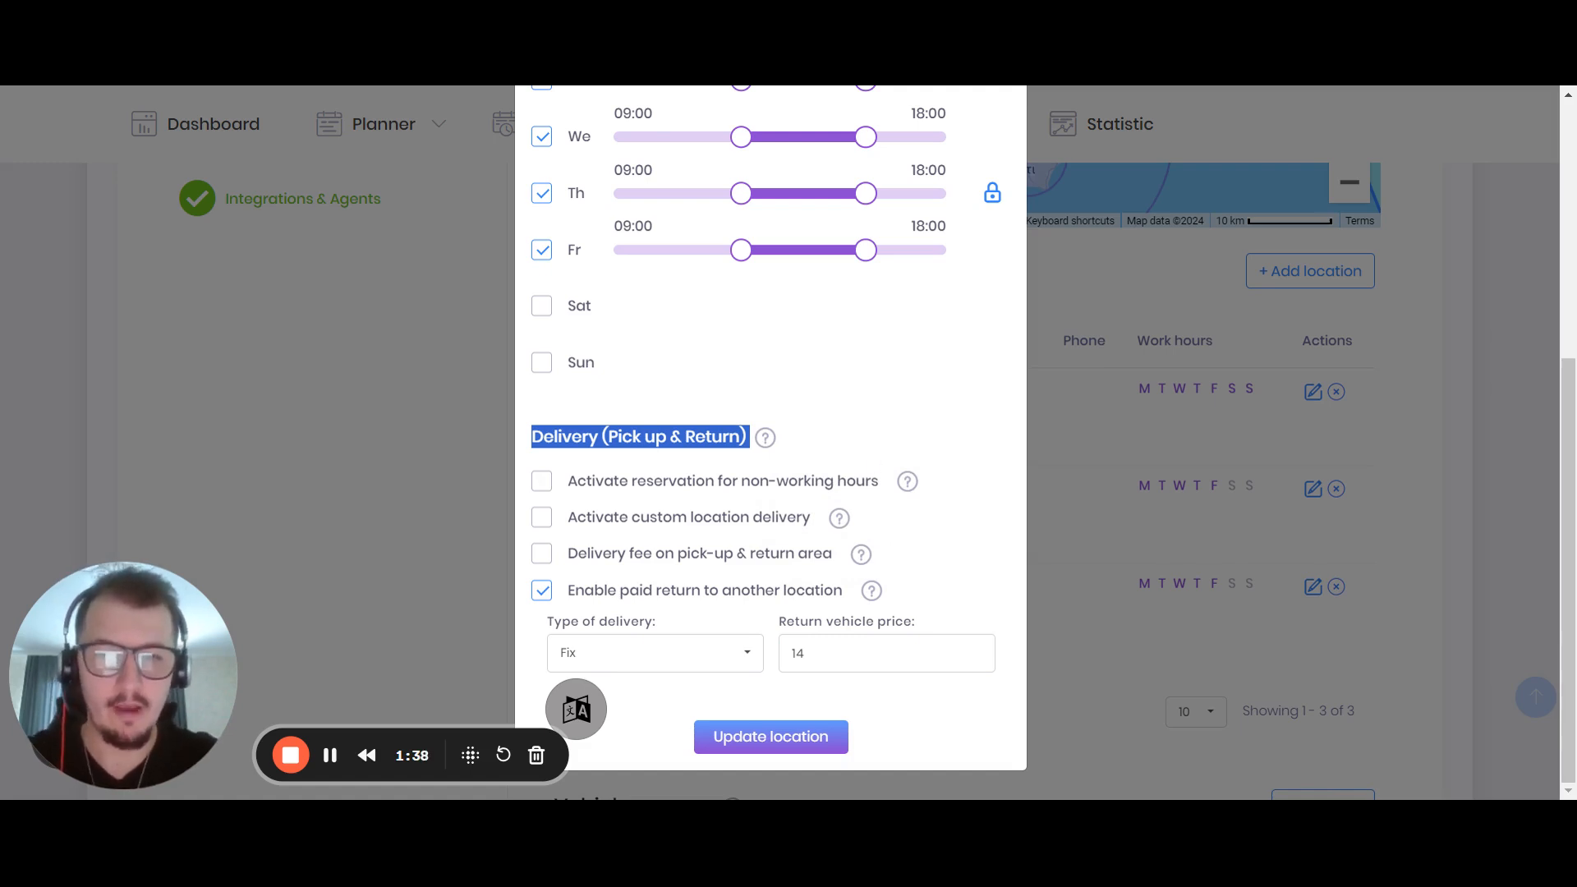
click(335, 371)
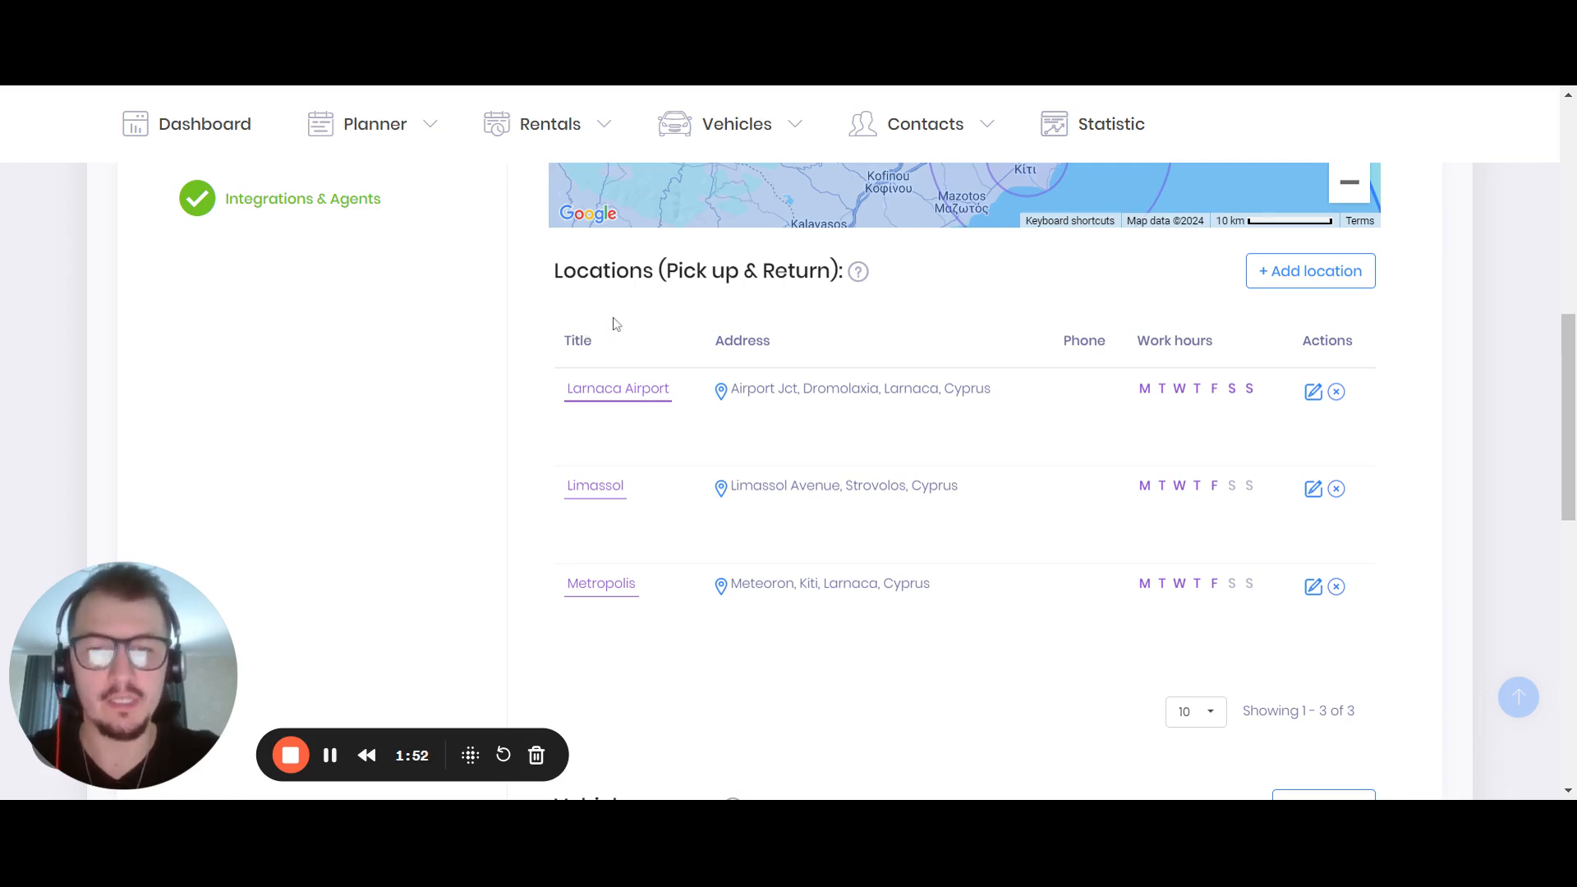
Clear the existing working area zone from the Cyprus map
scroll(624, 337, up, 8)
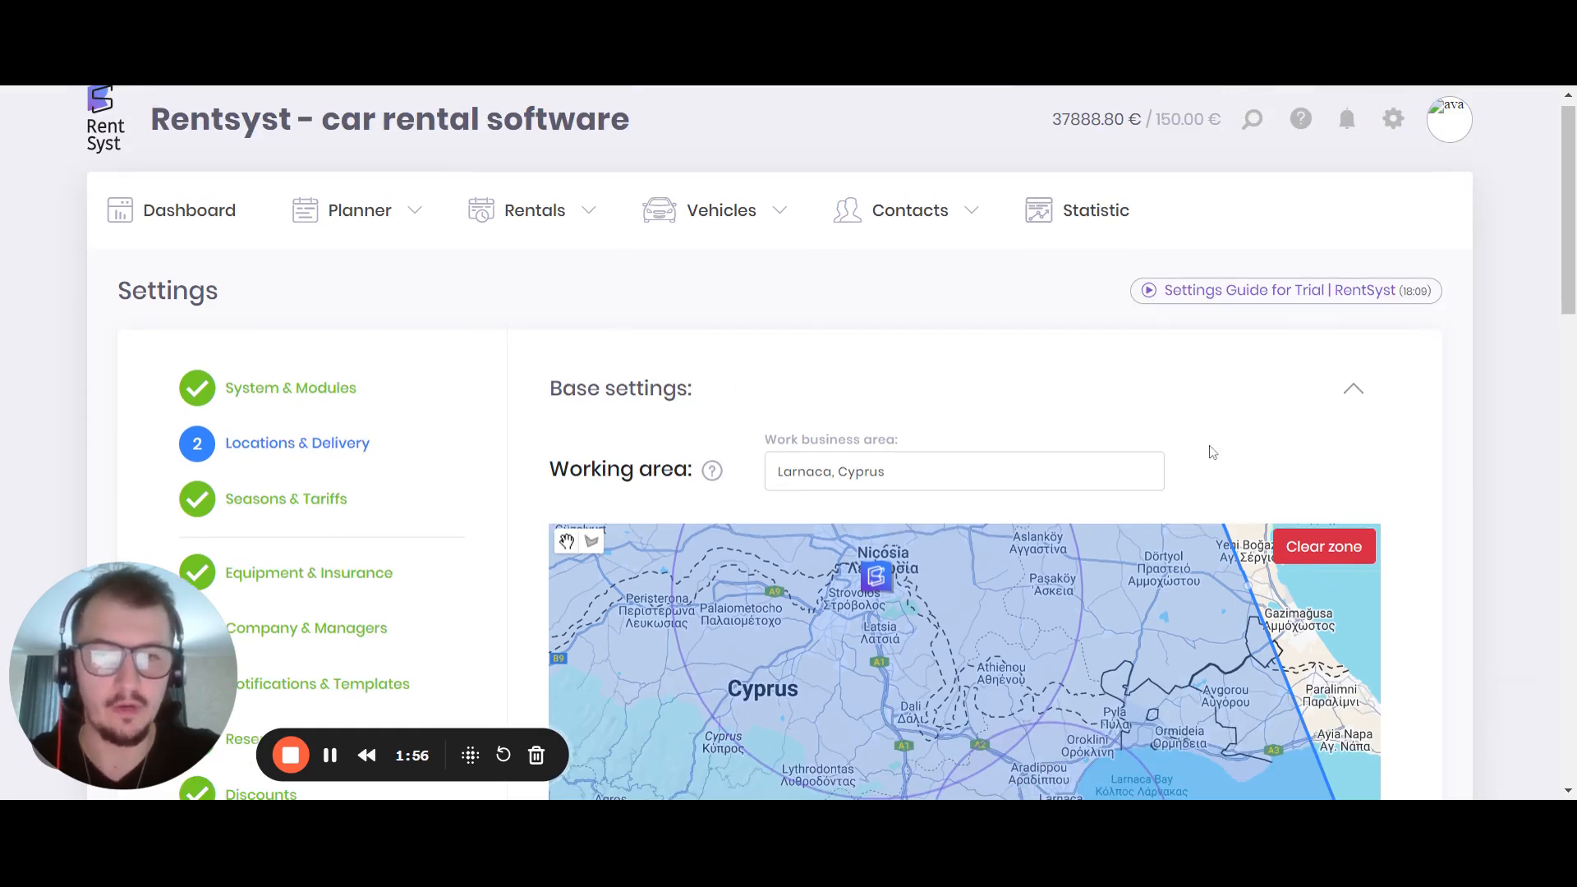
scroll(767, 436, down, 10)
drag(552, 379, 655, 377)
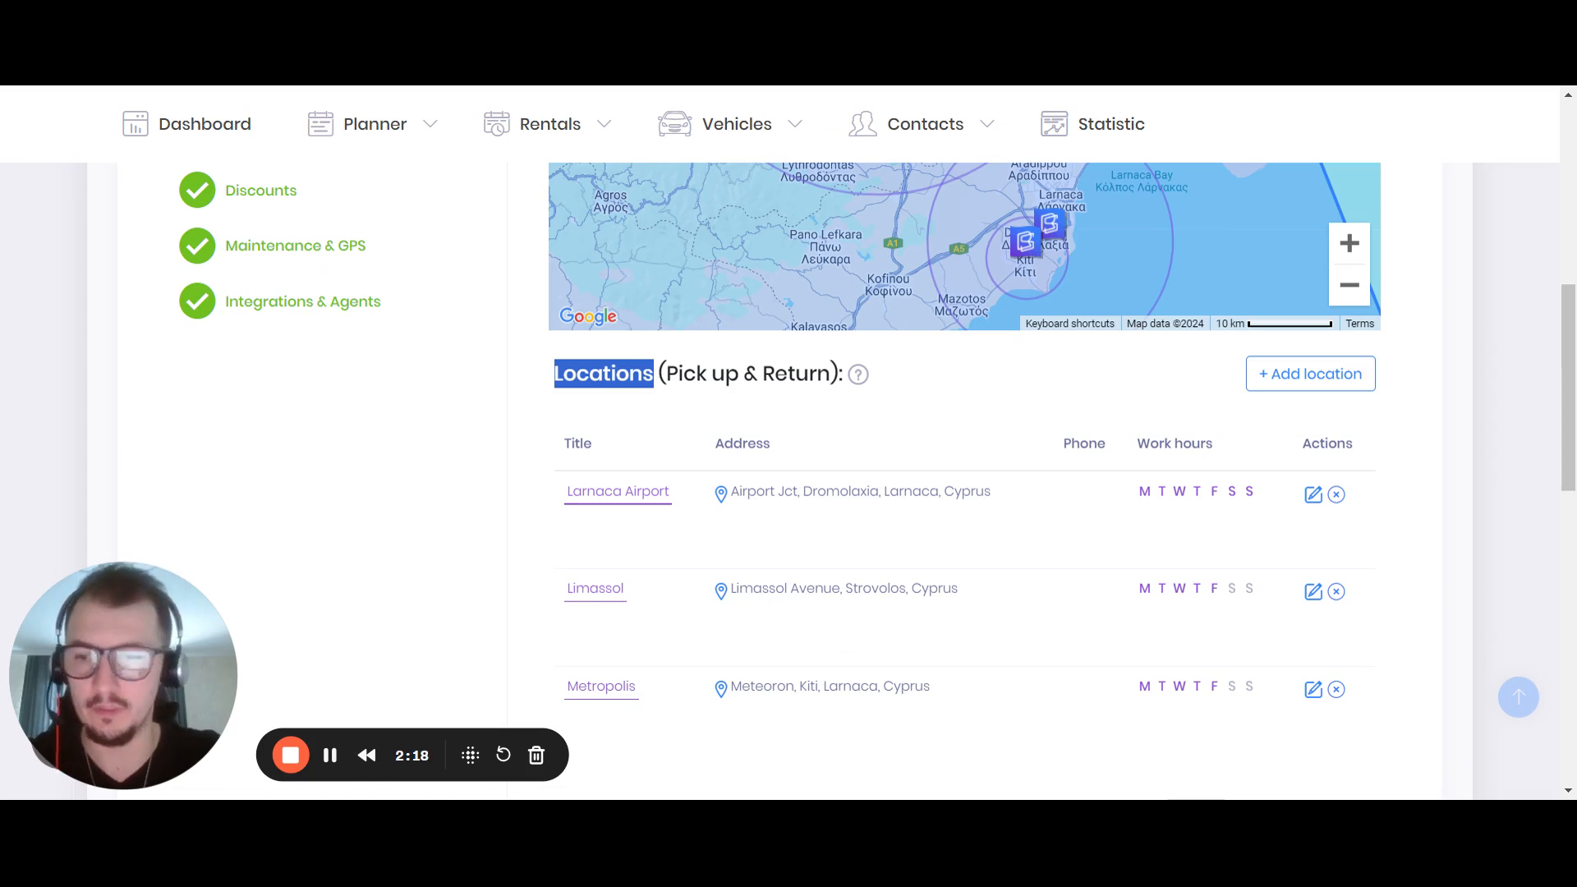
scroll(803, 353, down, 3)
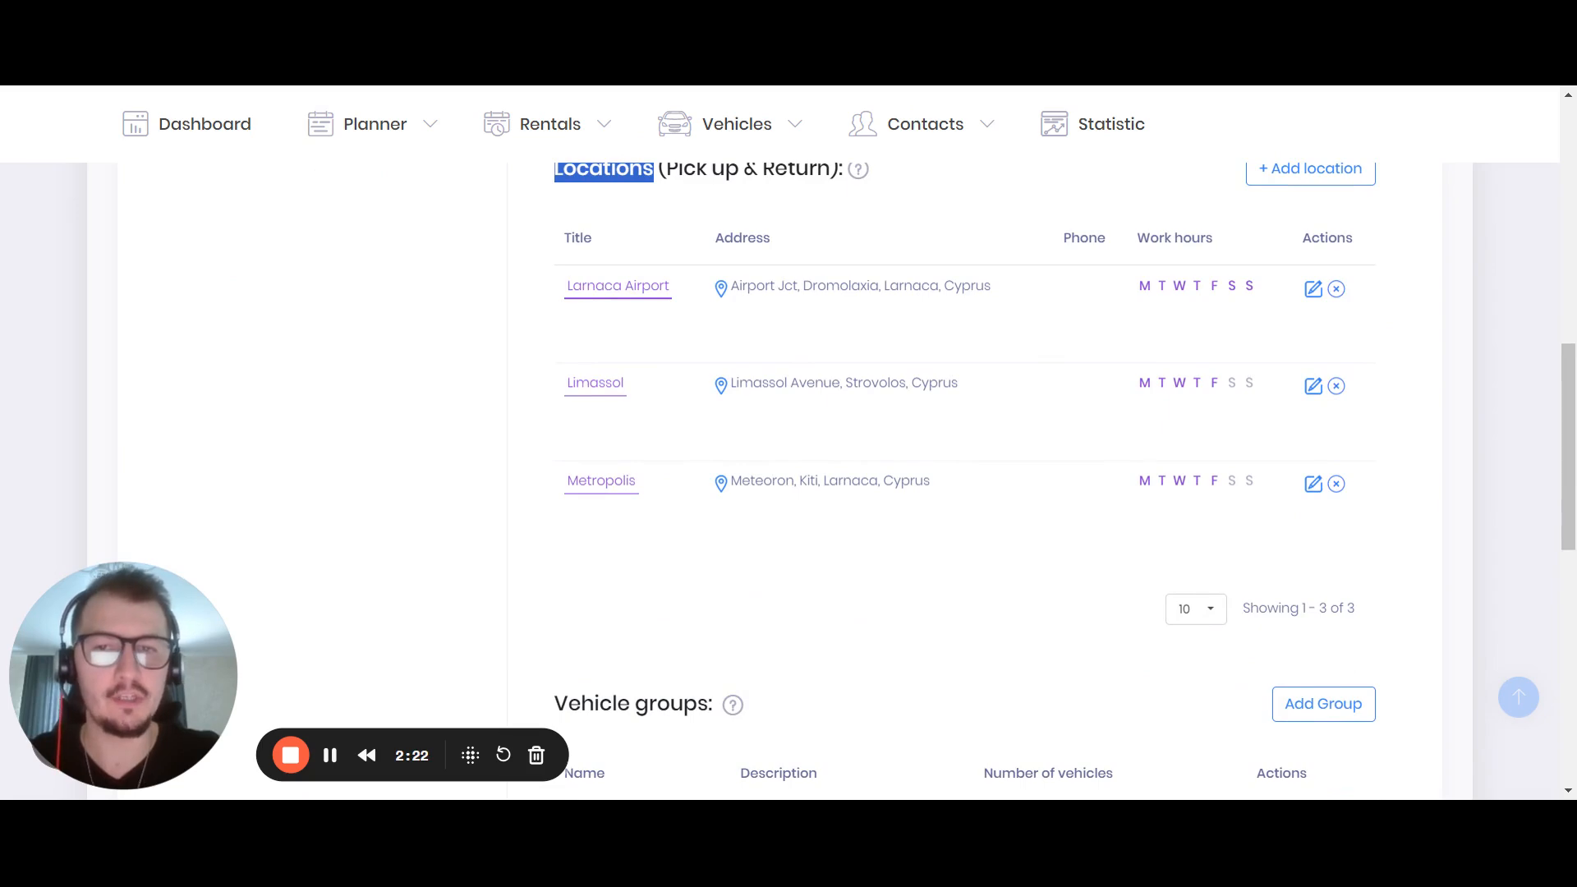
scroll(1357, 507, up, 4)
scroll(1357, 506, up, 2)
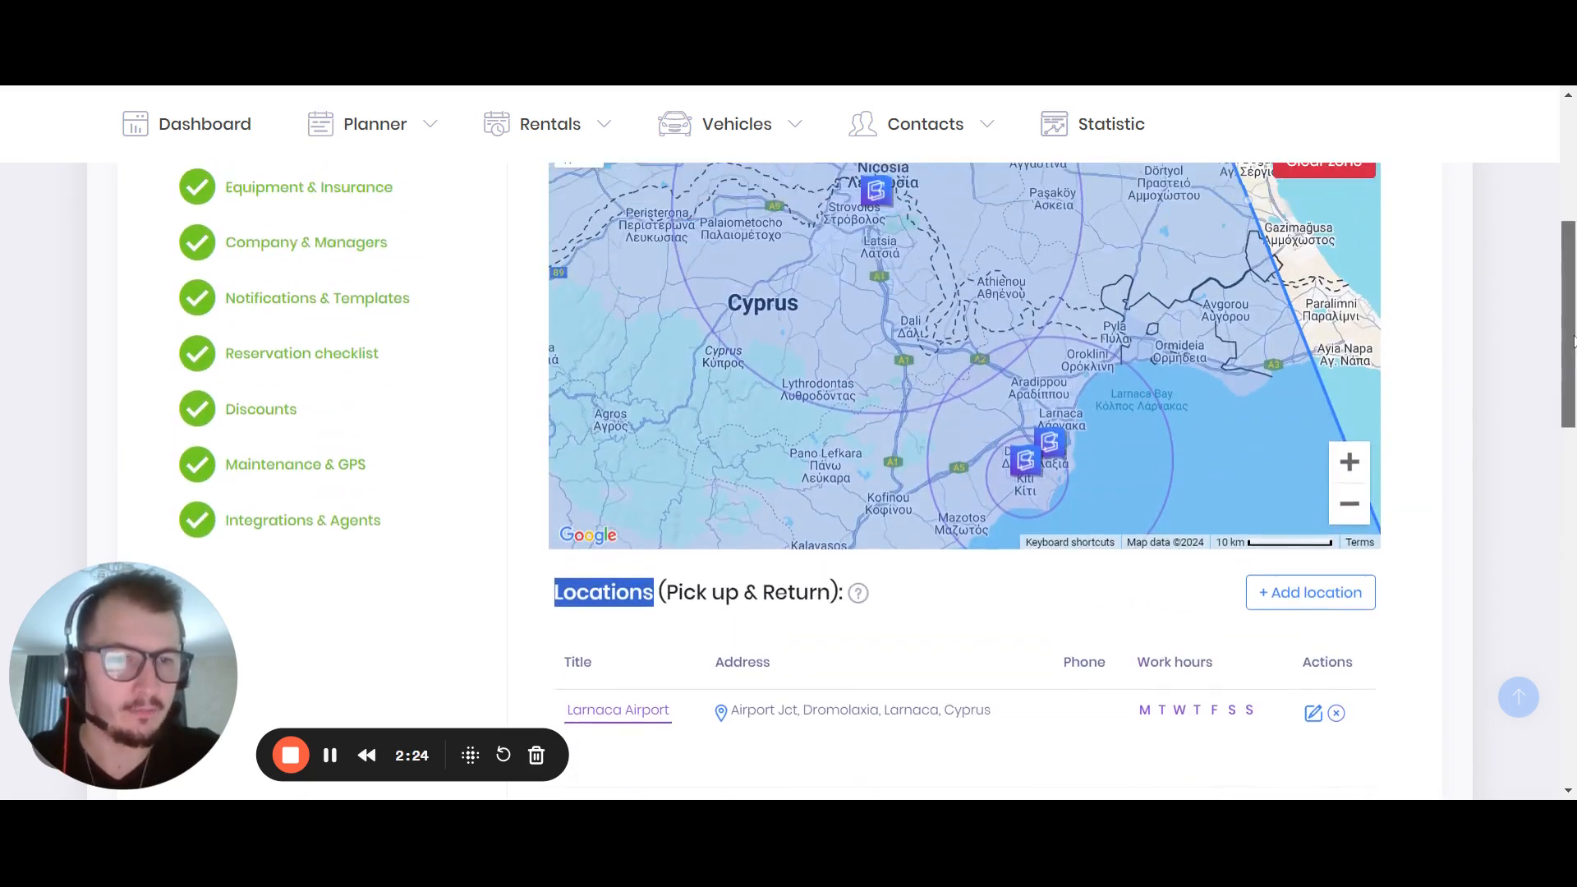
click(1350, 503)
click(1350, 504)
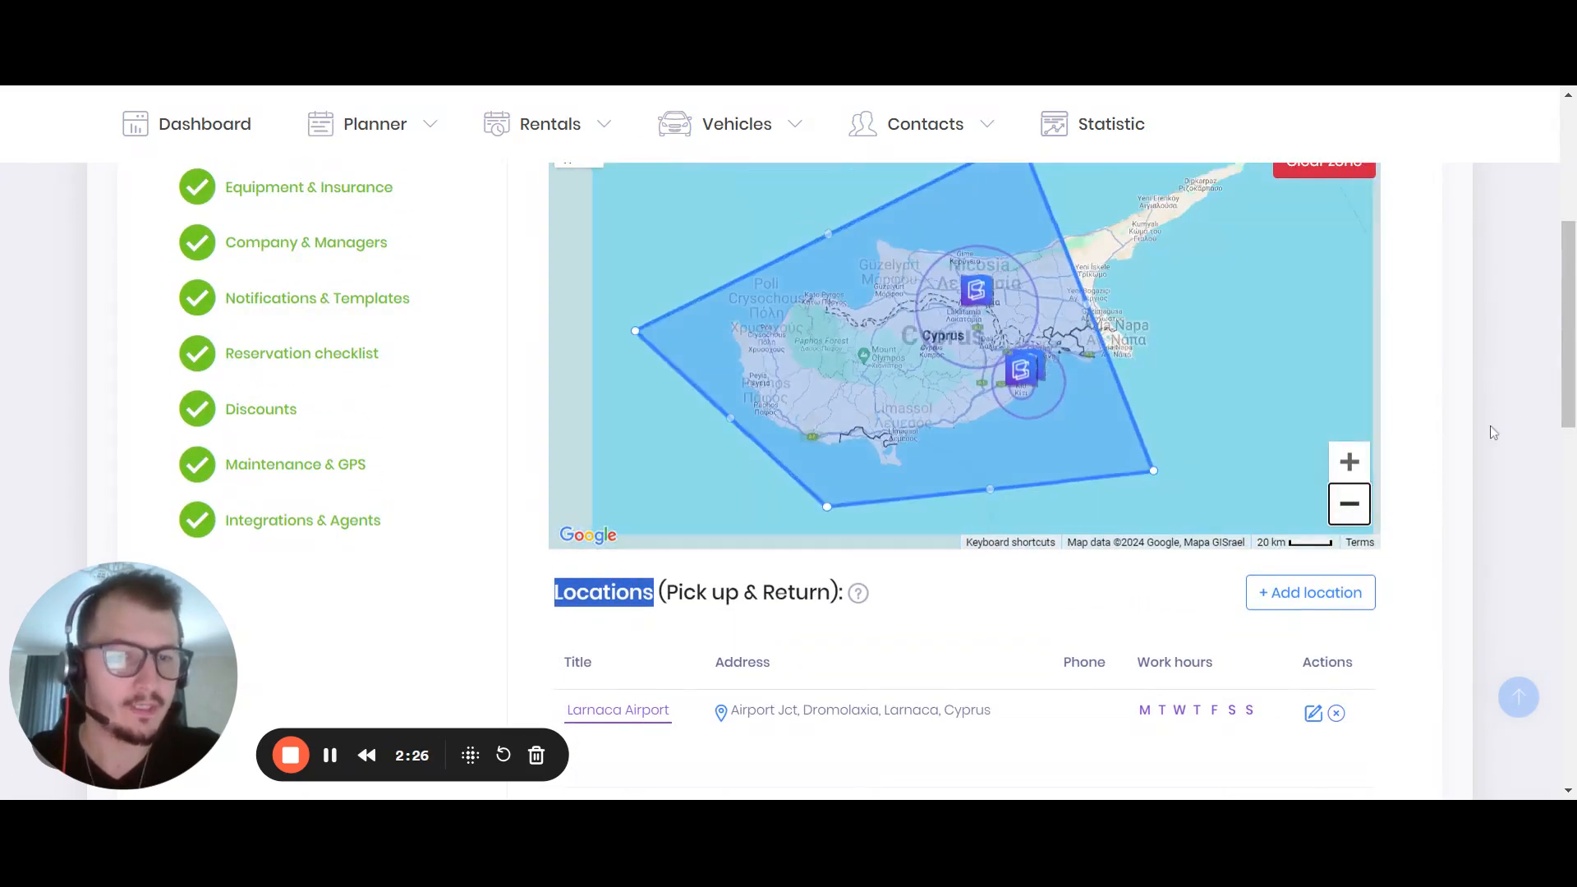
scroll(1493, 433, up, 1)
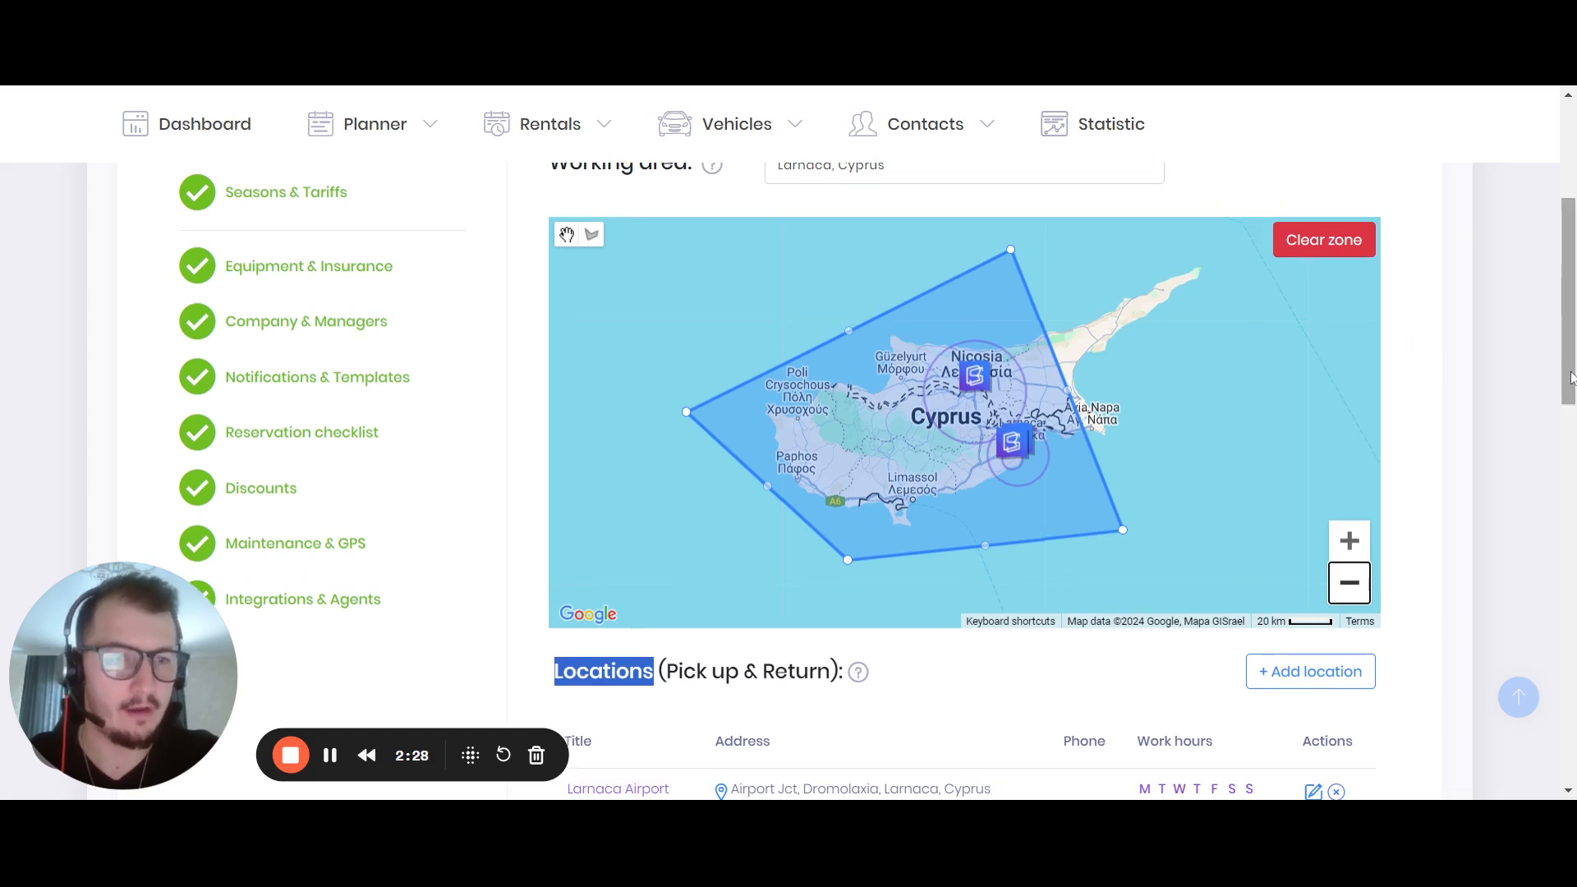
scroll(1573, 377, up, 1)
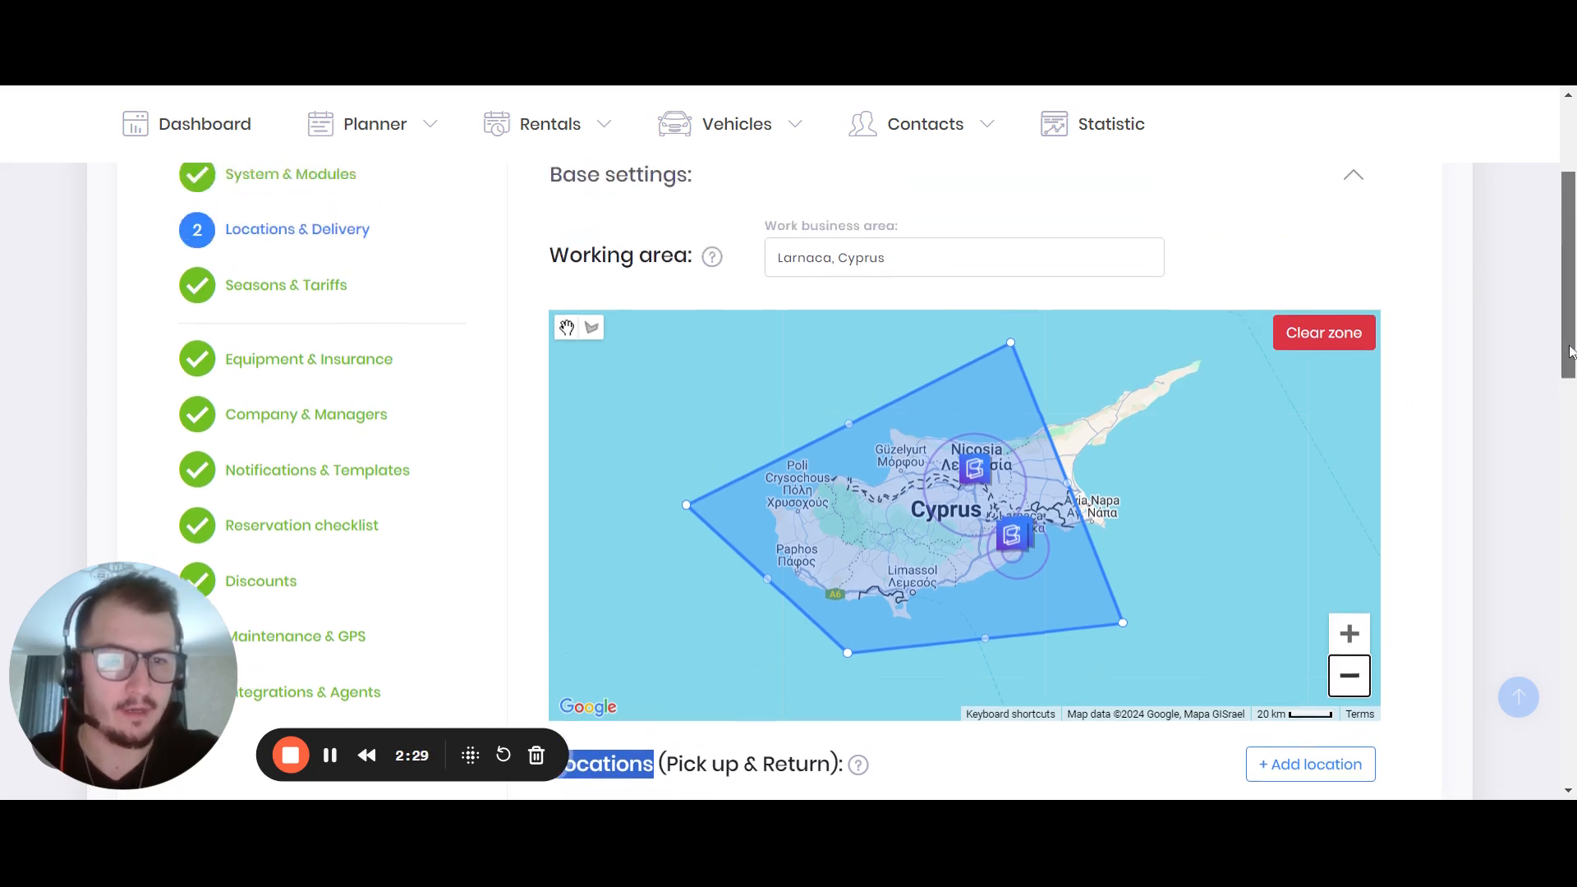
click(1342, 350)
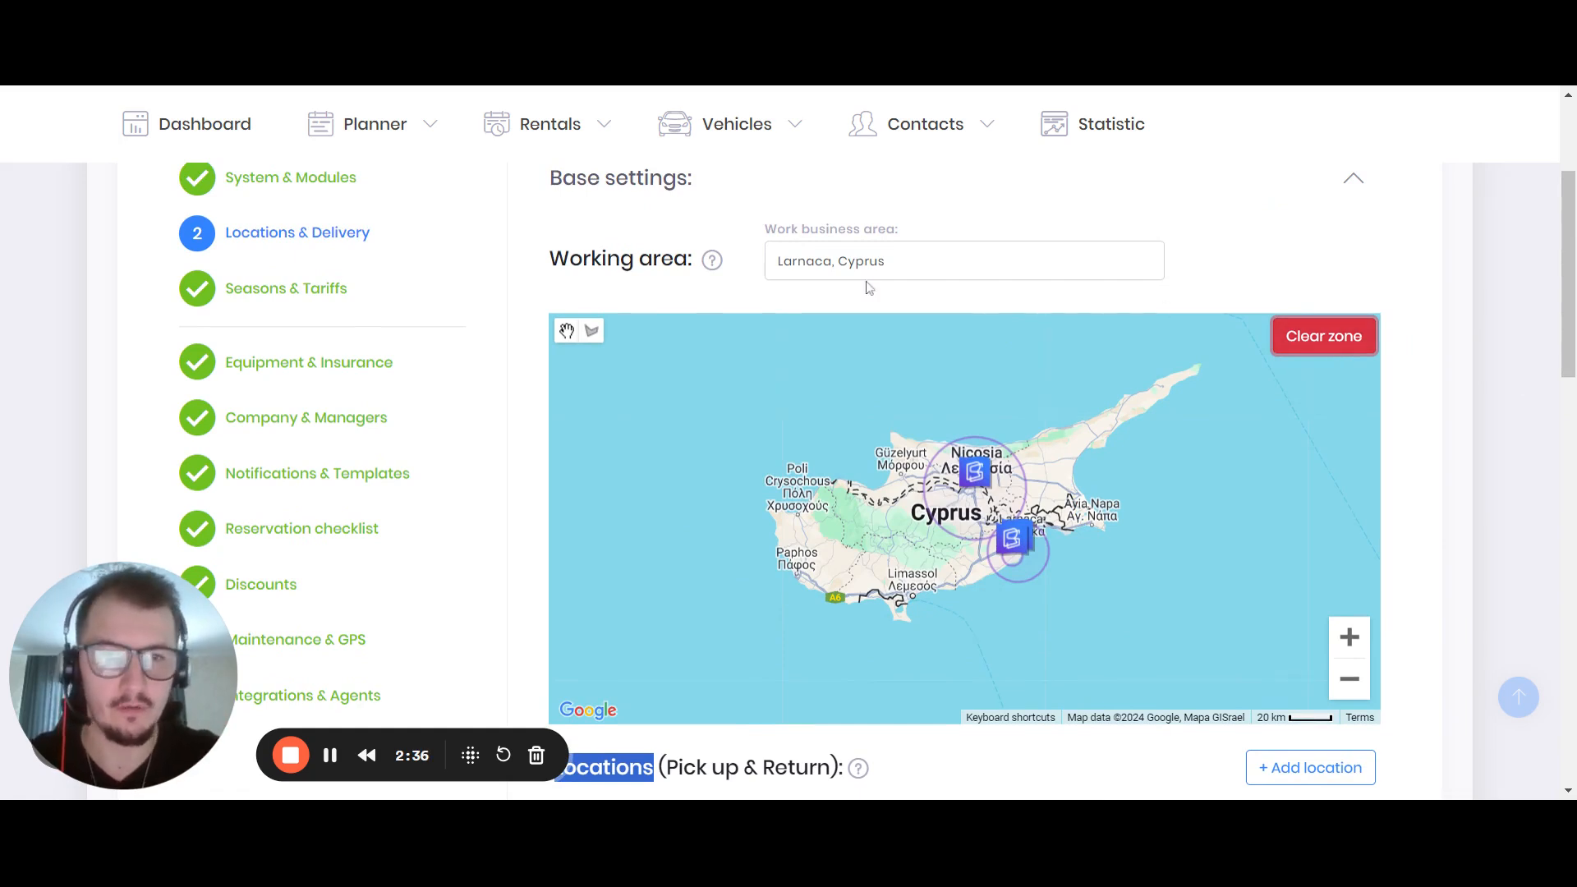
Draw a new closed five-corner working area polygon around western and central Cyprus, enclosing all location markers
drag(549, 259, 692, 259)
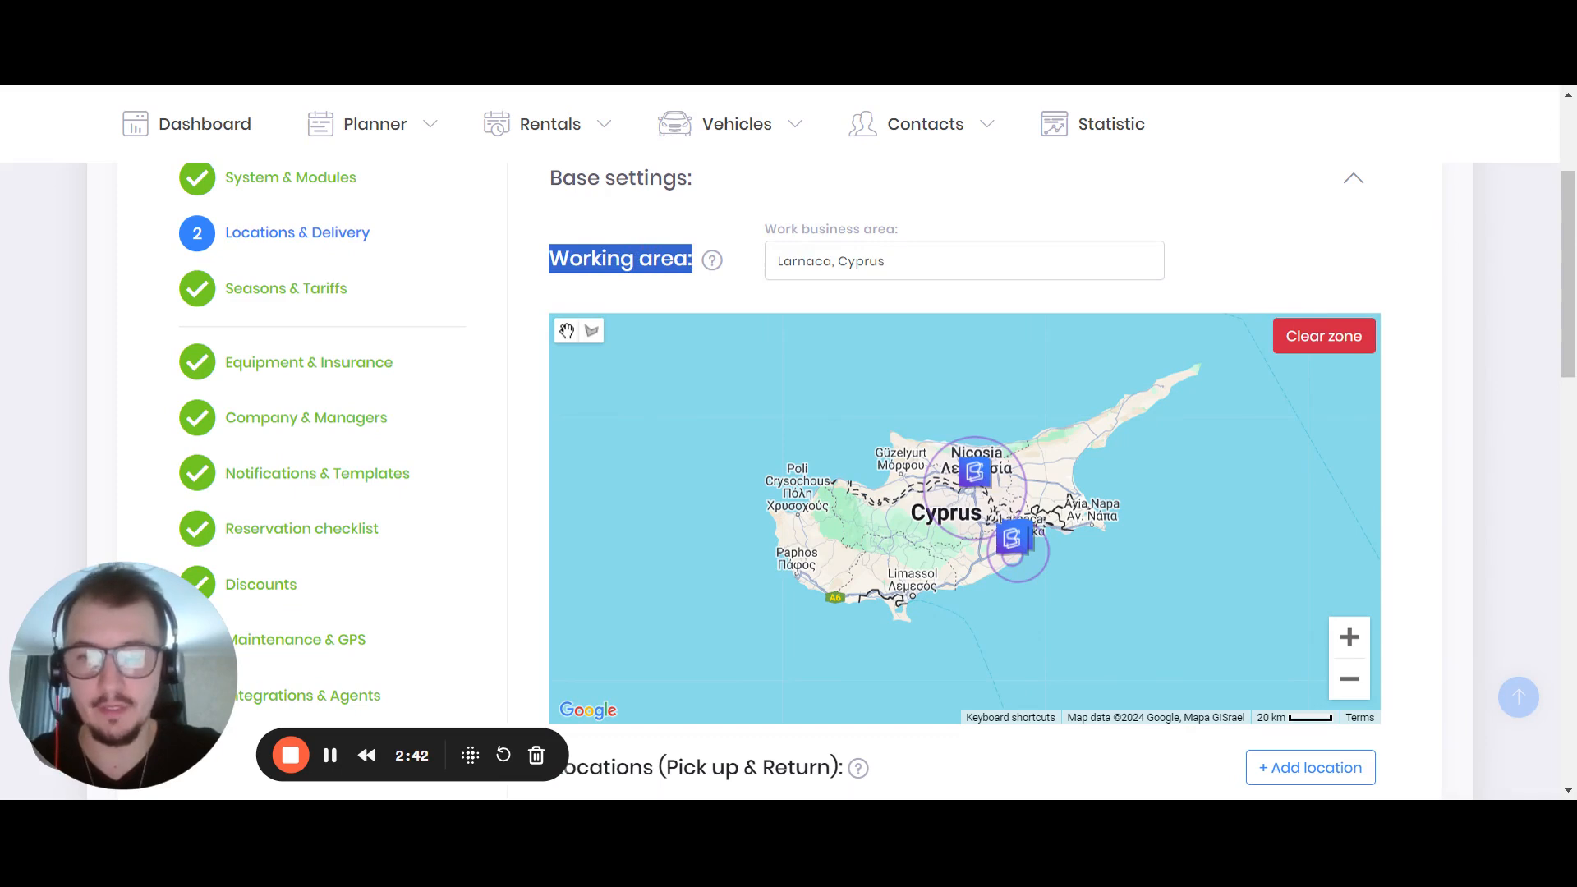
click(591, 330)
click(695, 474)
click(981, 360)
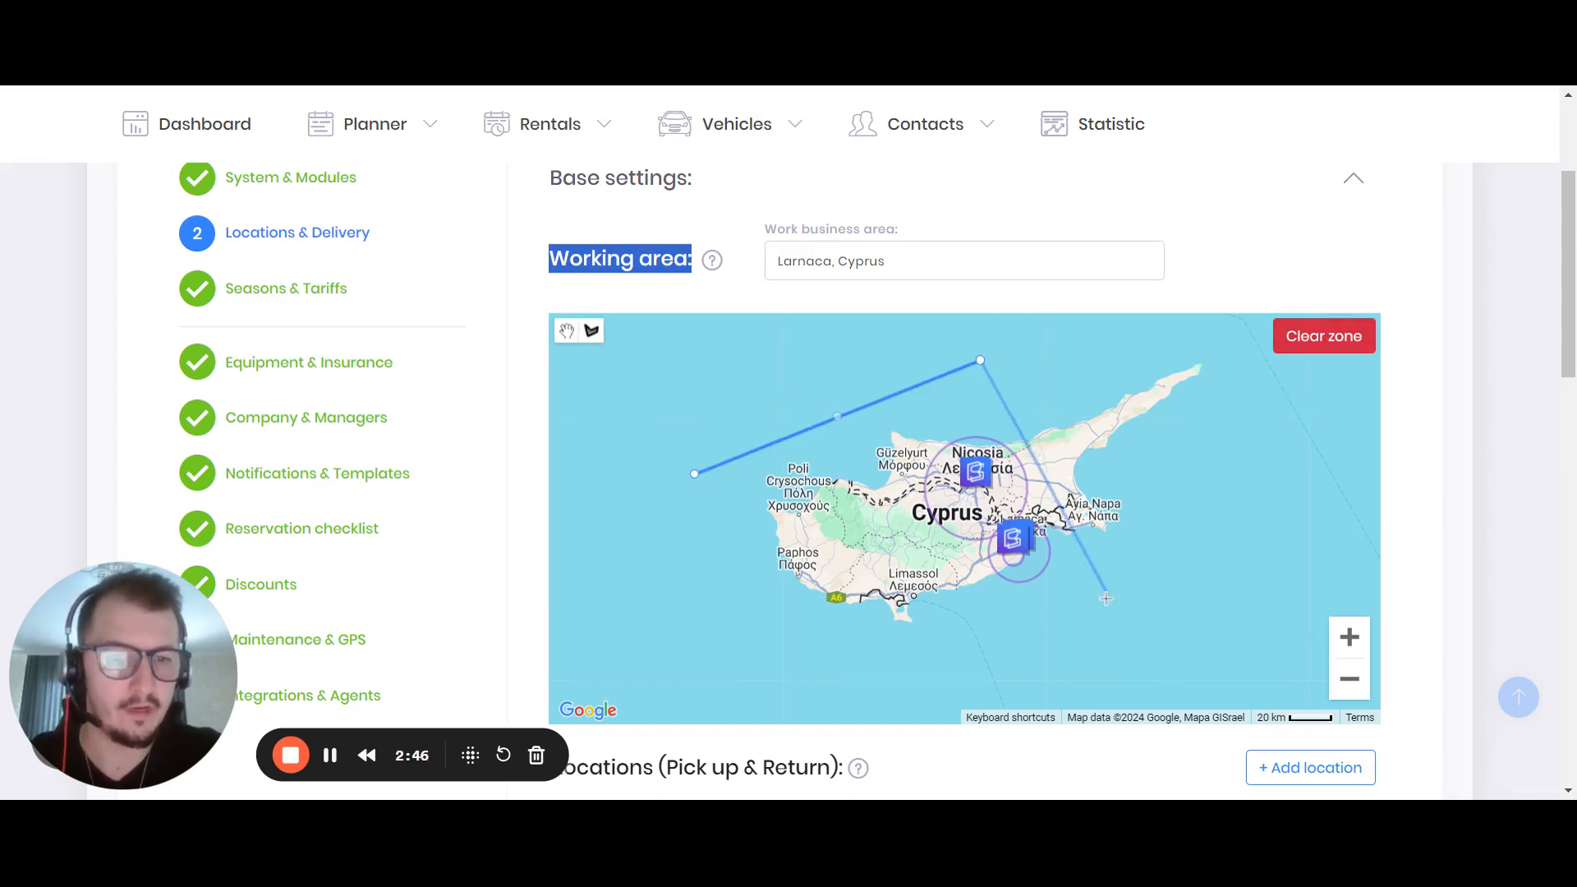
click(1095, 573)
click(917, 686)
click(722, 597)
click(694, 474)
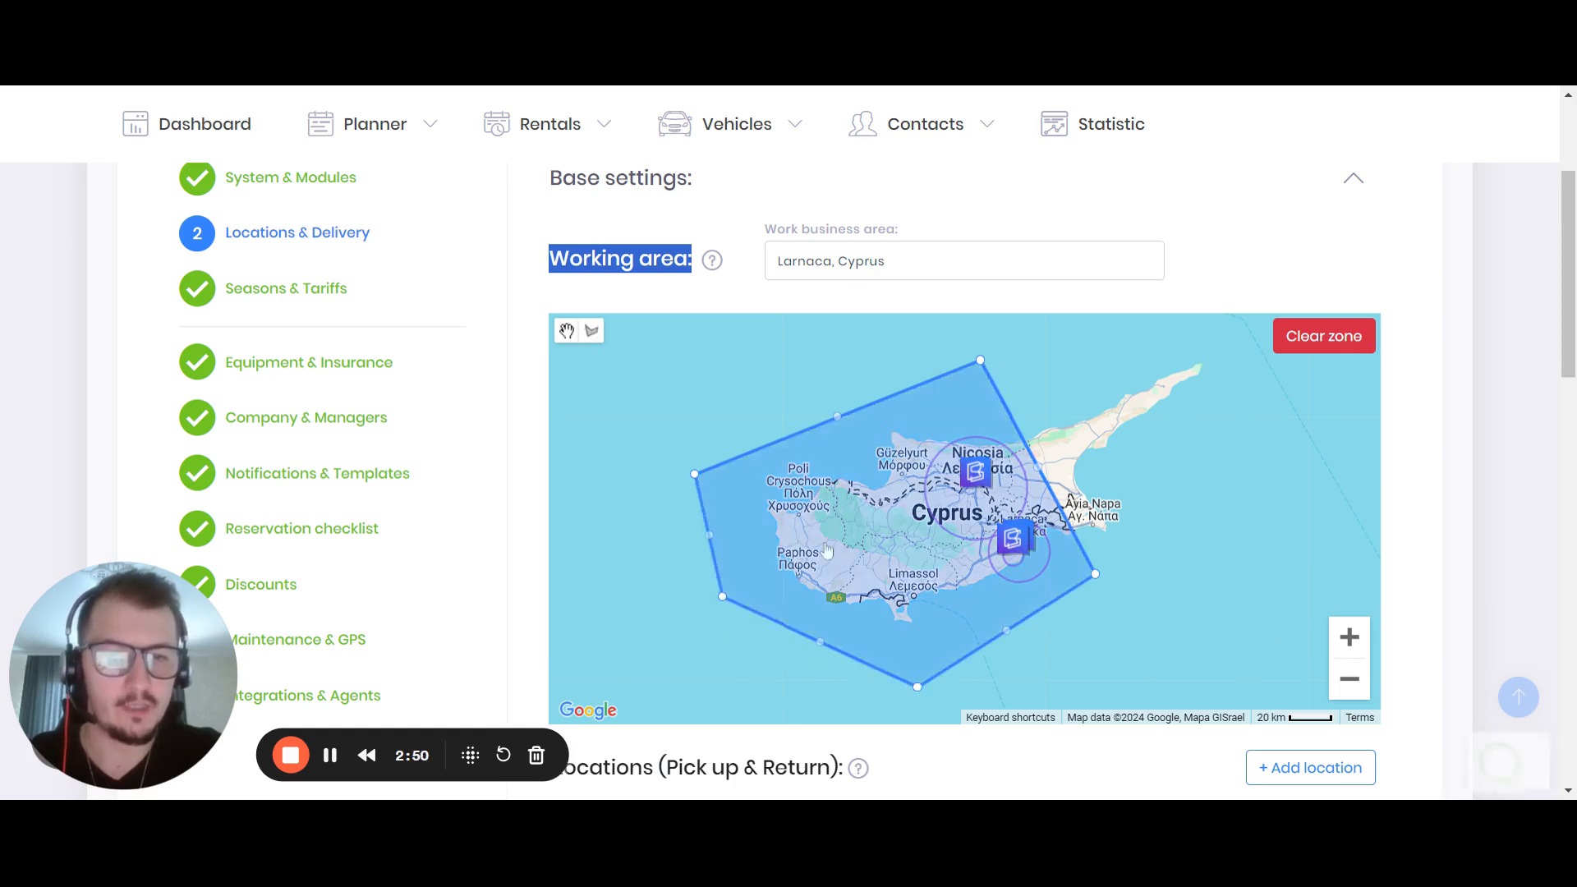
Review the new working area and the locations list, and open the Add Reservation form
scroll(695, 310, down, 6)
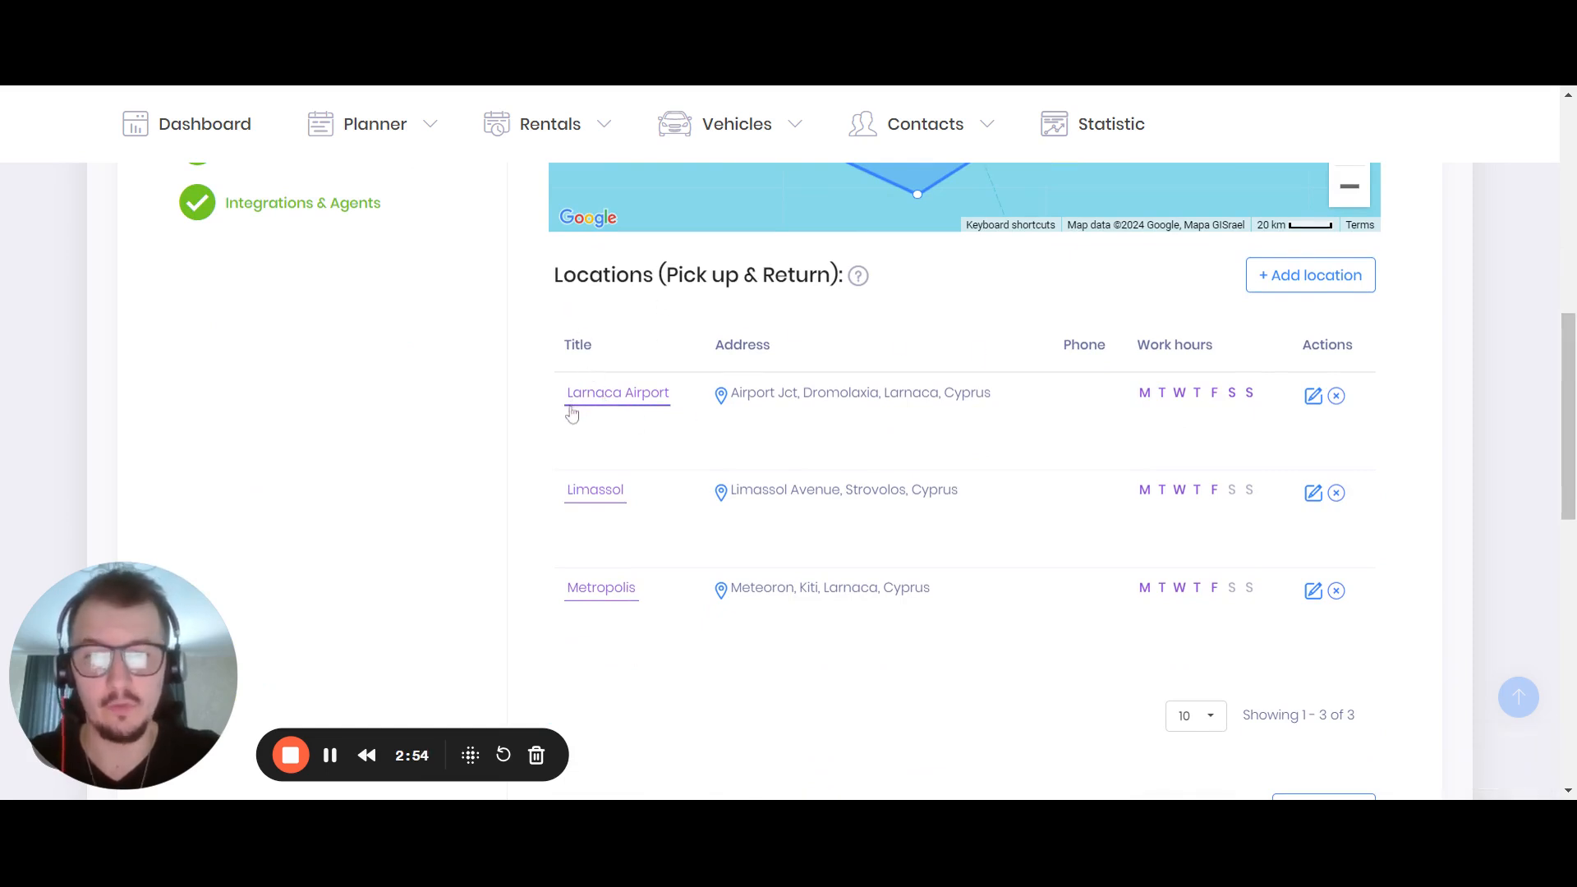
scroll(808, 414, up, 1)
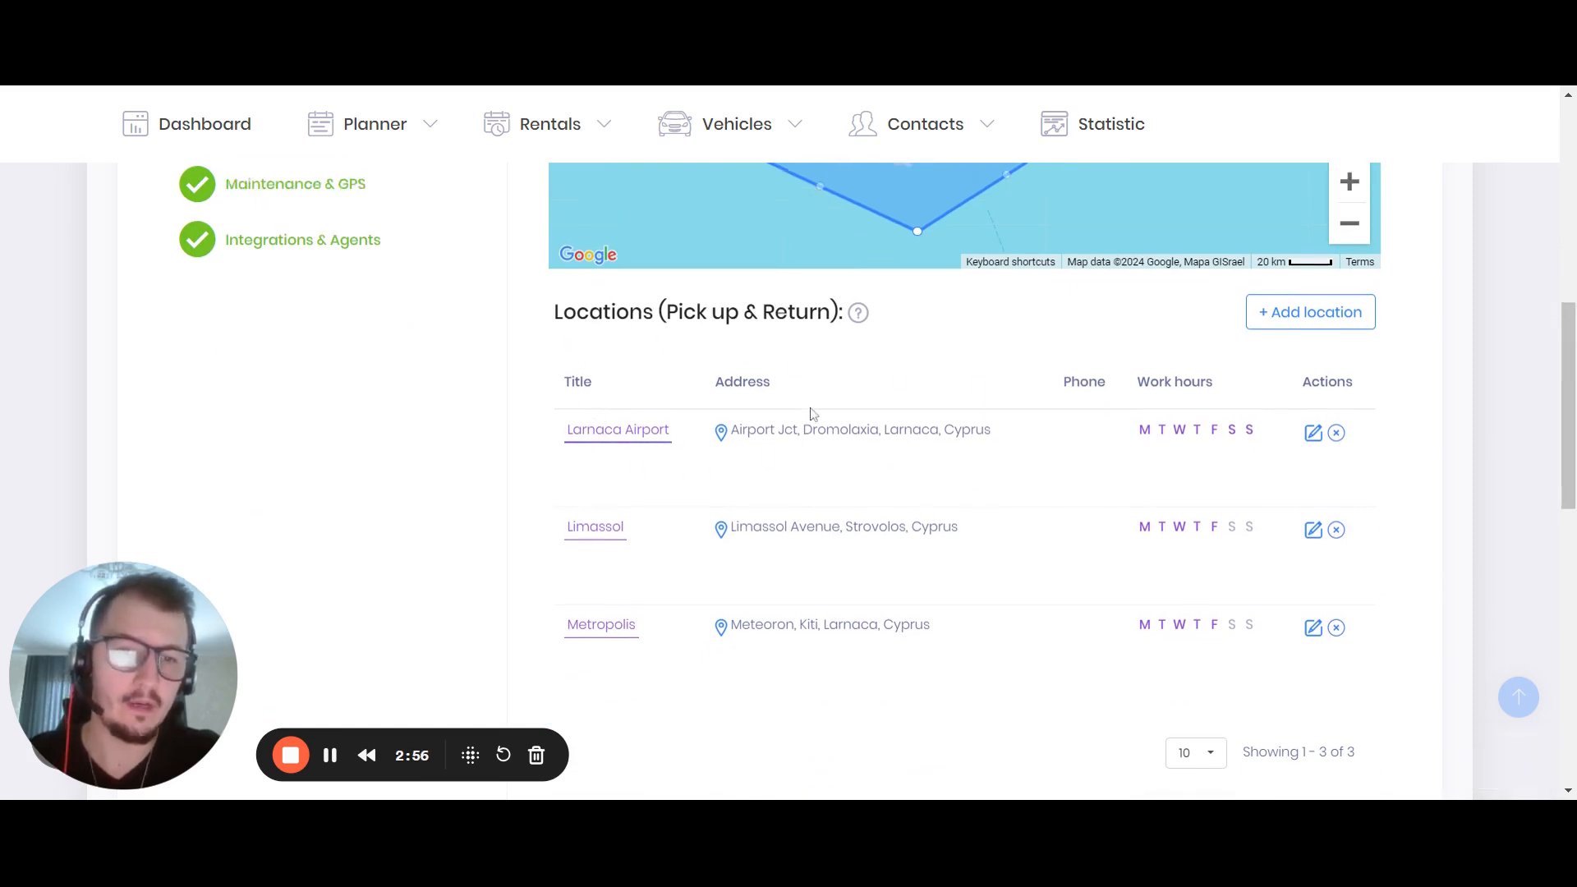
scroll(809, 414, up, 6)
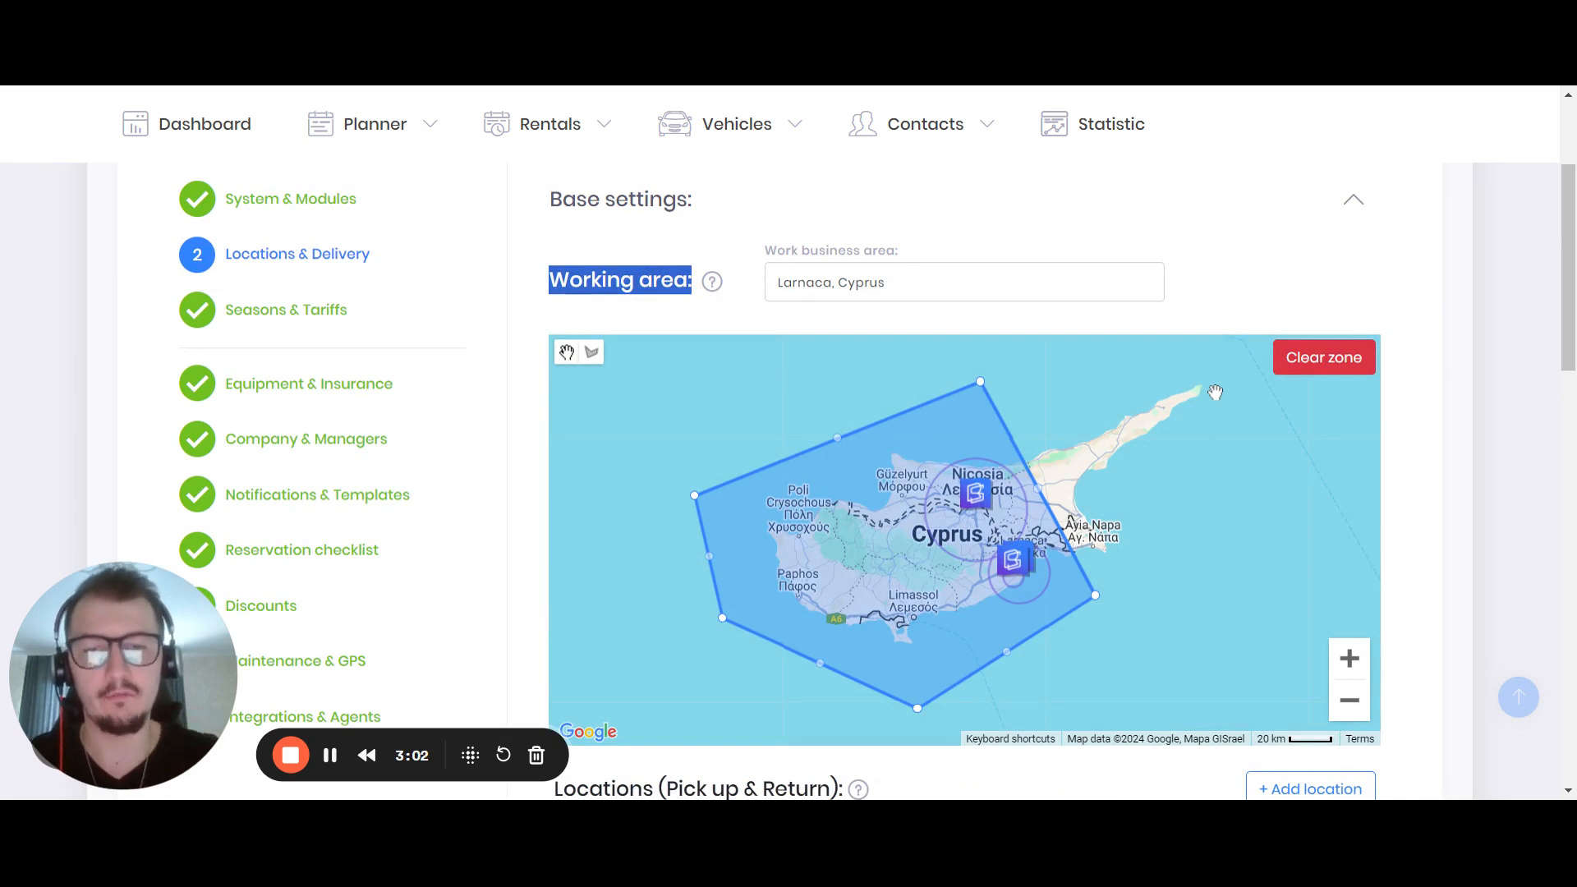
drag(1565, 234, 1565, 255)
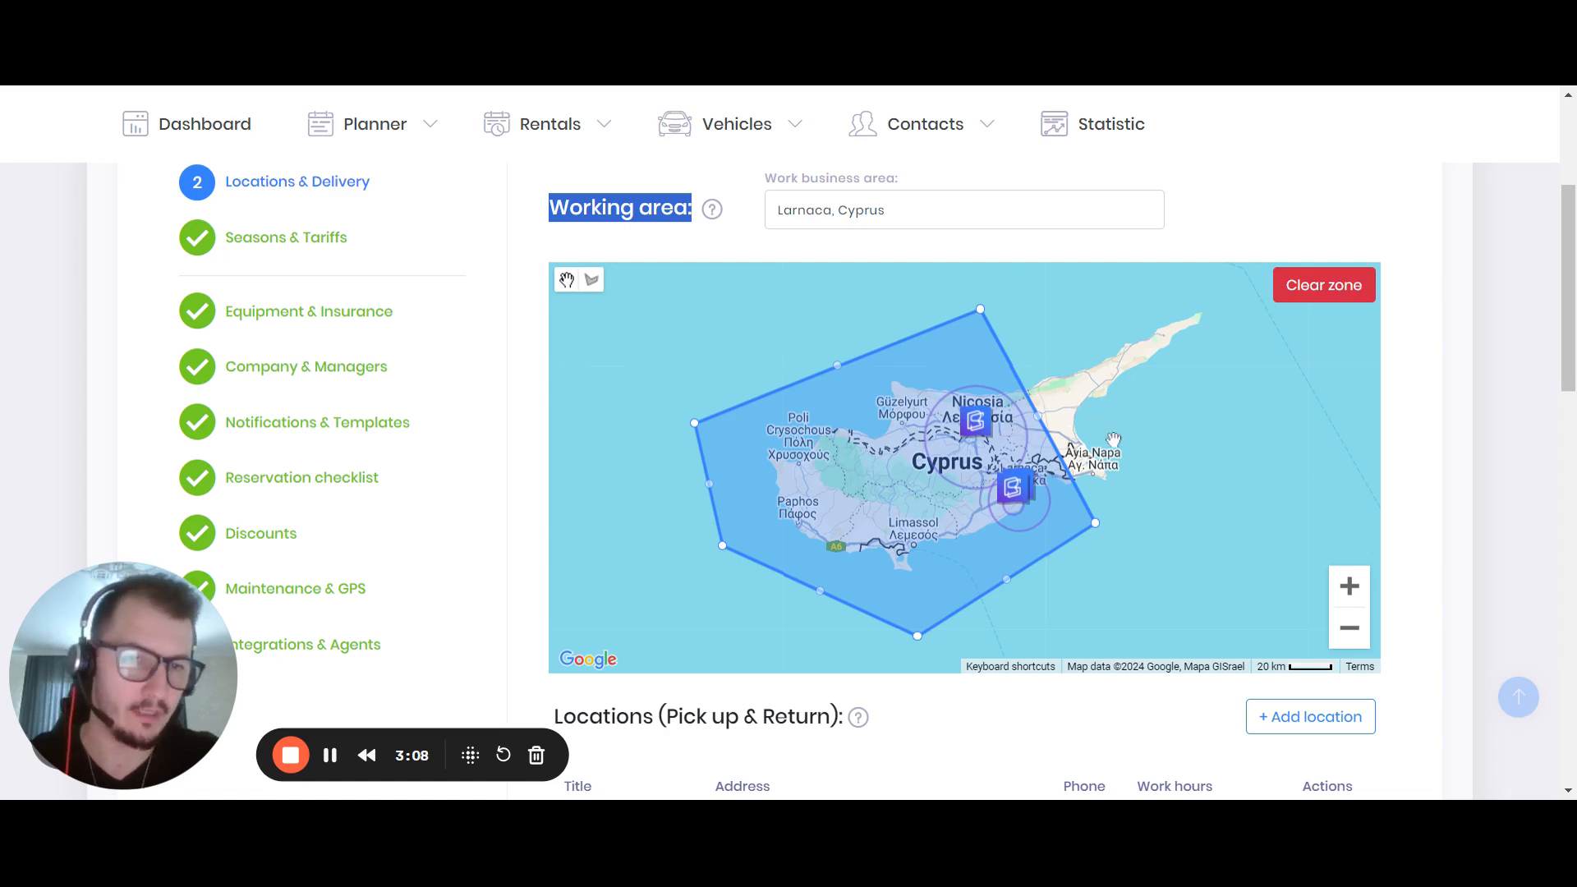
mouse_move(1567, 324)
mouse_down()
mouse_move(1568, 386)
mouse_move(1568, 353)
mouse_up()
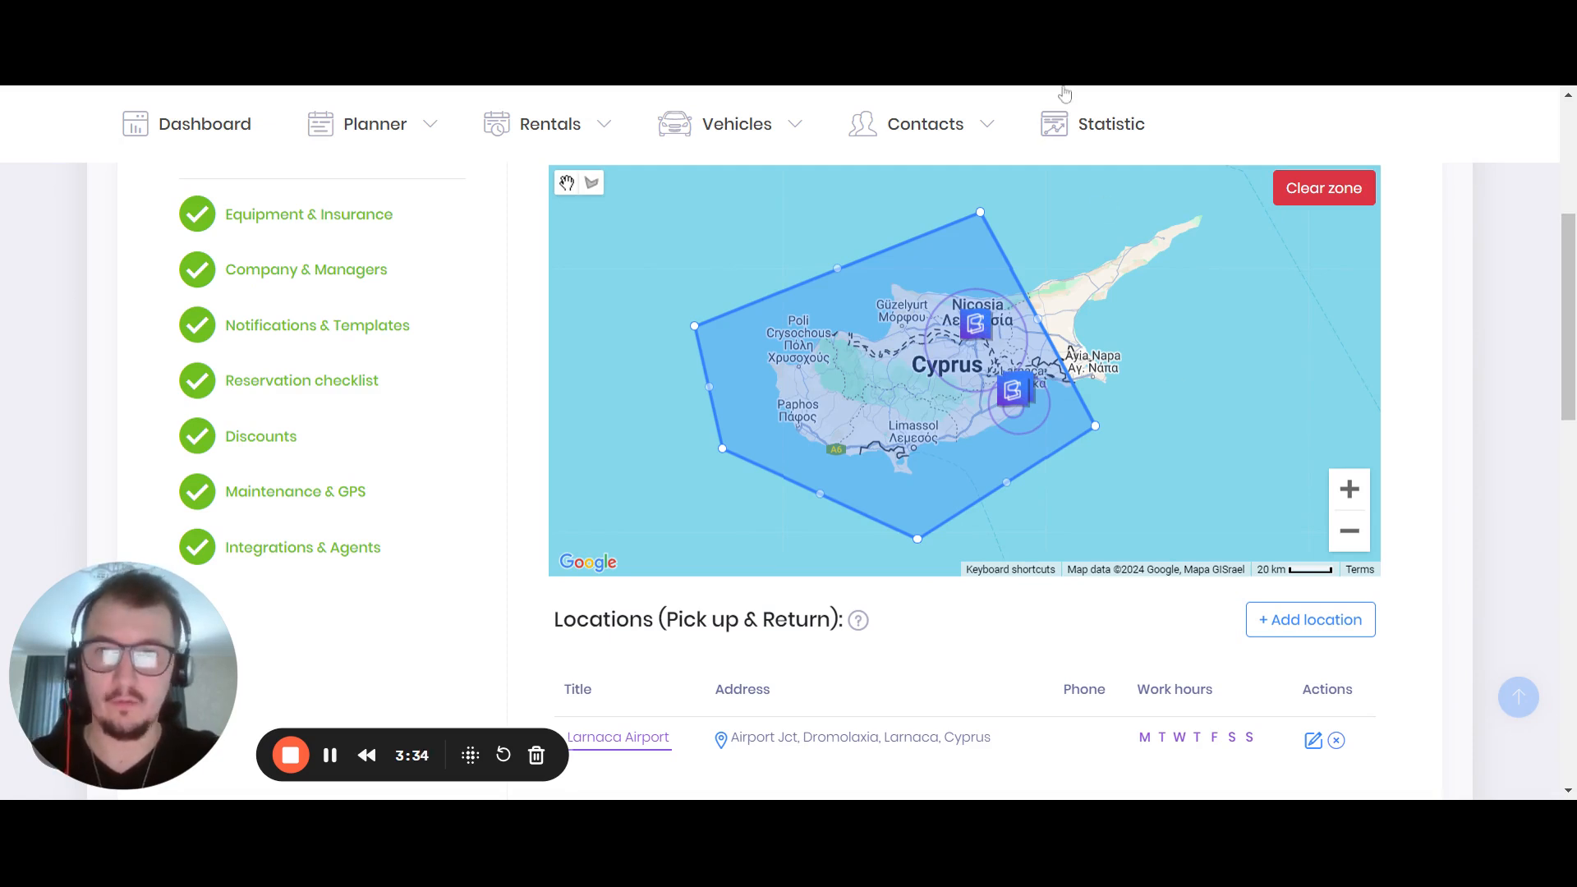
click(549, 124)
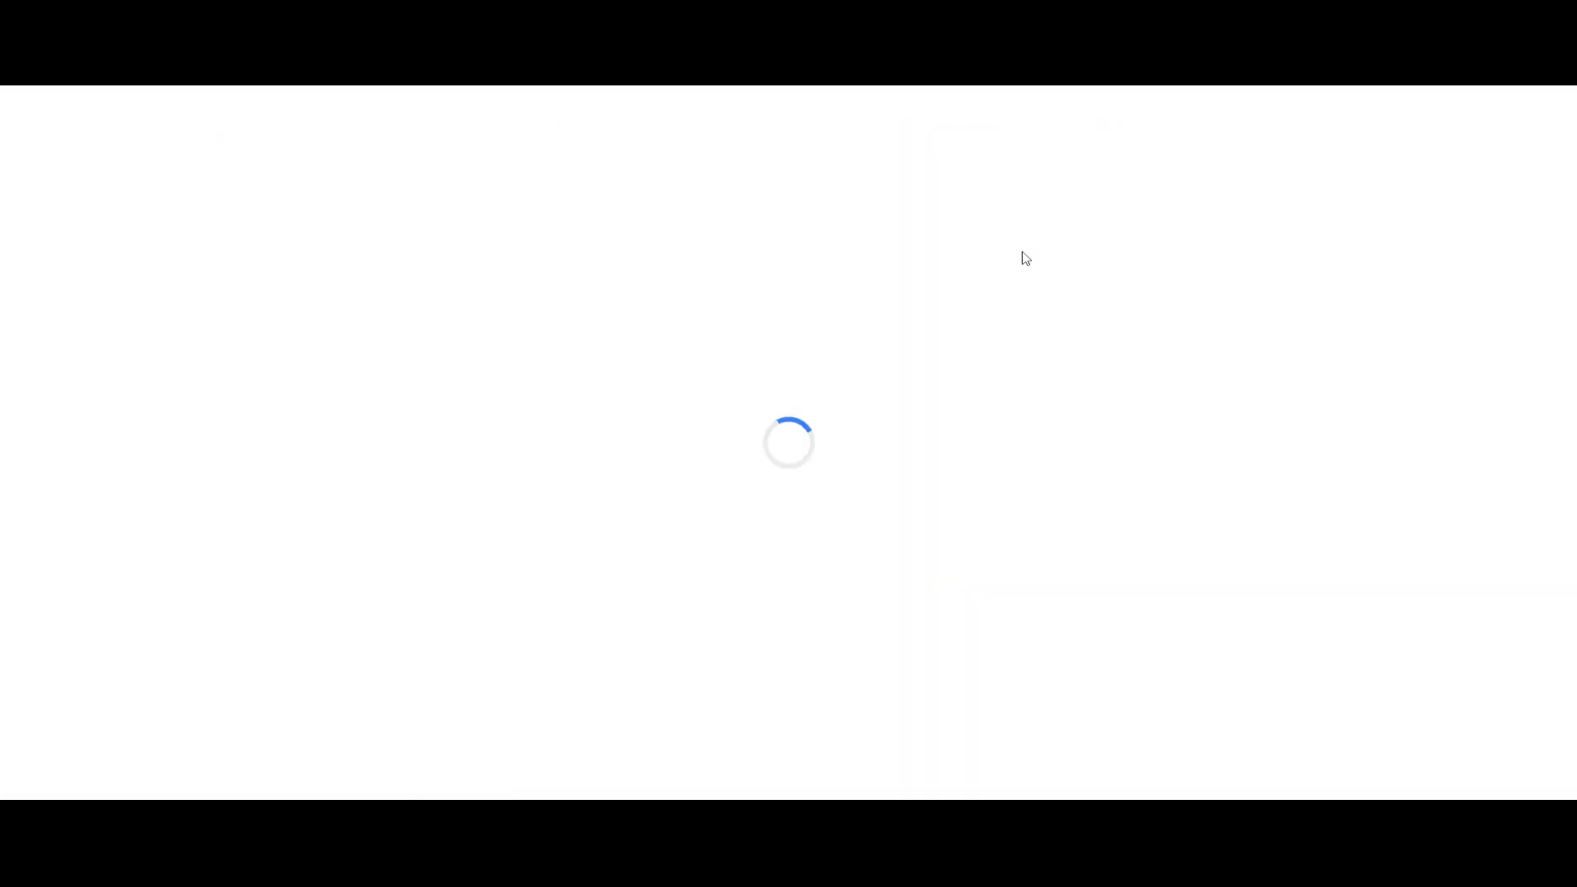
click(1354, 364)
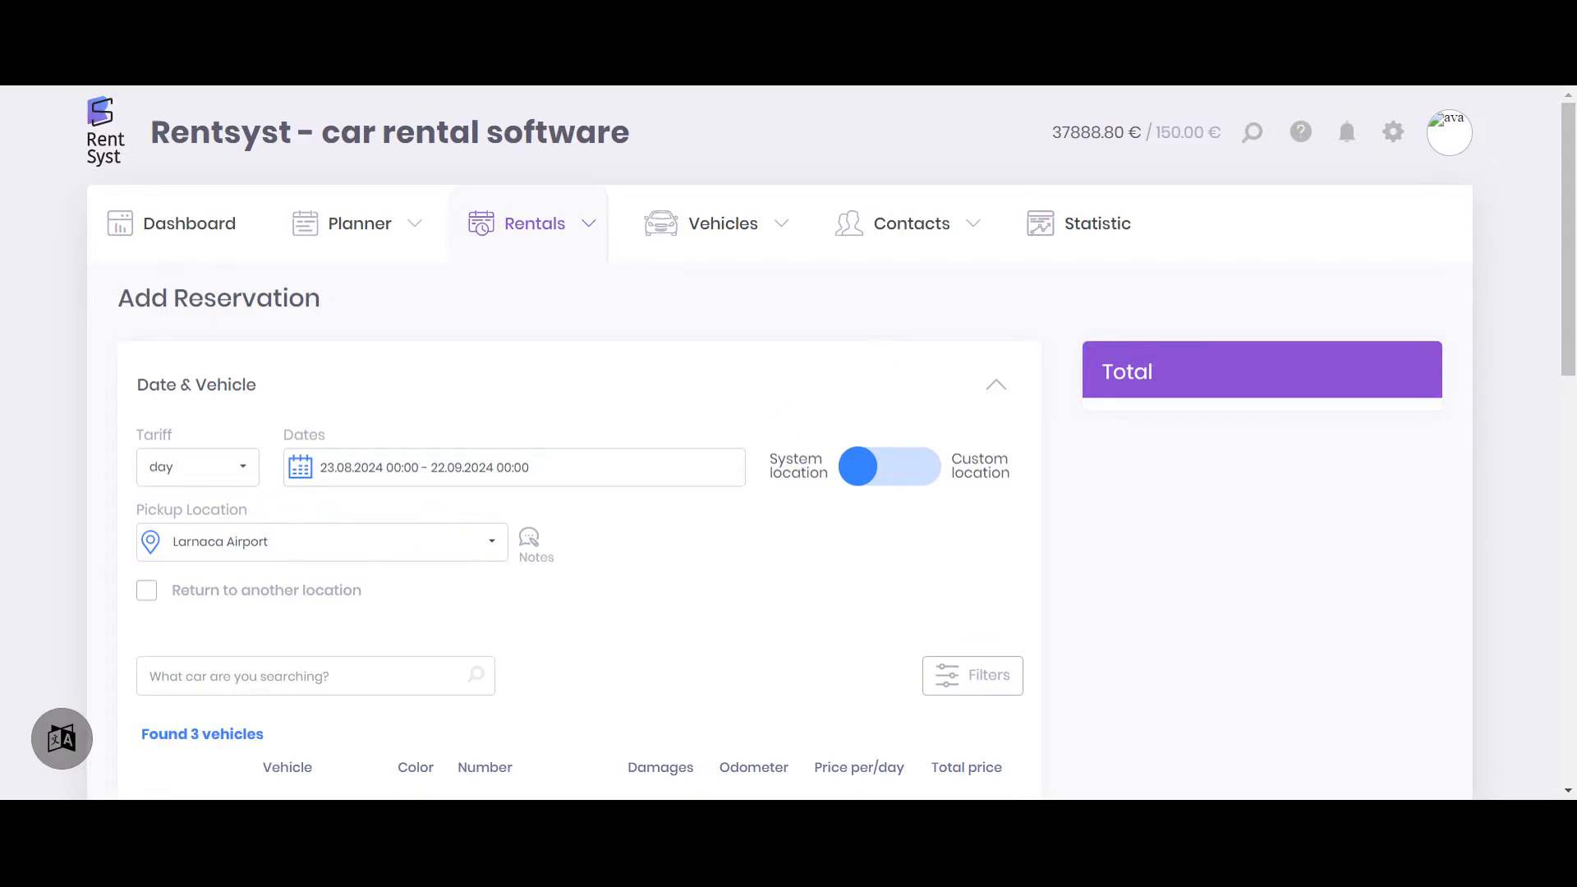
Set the reservation dates to 11.12.2024 16:00 through 25.12.2024 16:00
drag(113, 304, 444, 306)
scroll(727, 302, down, 2)
scroll(727, 302, down, 1)
drag(772, 273, 834, 287)
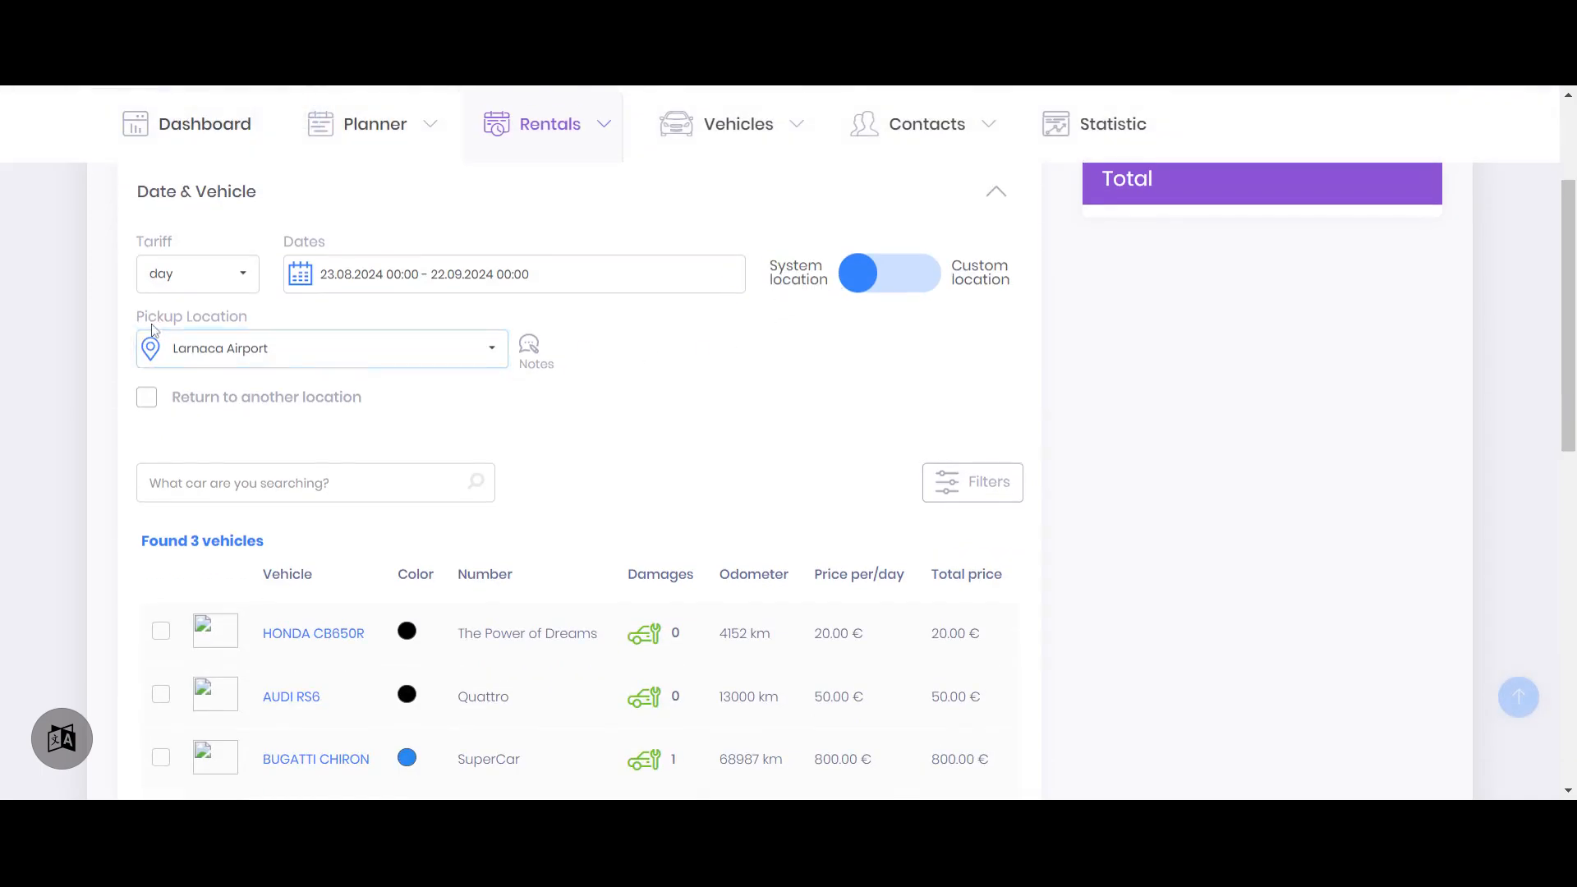
click(384, 274)
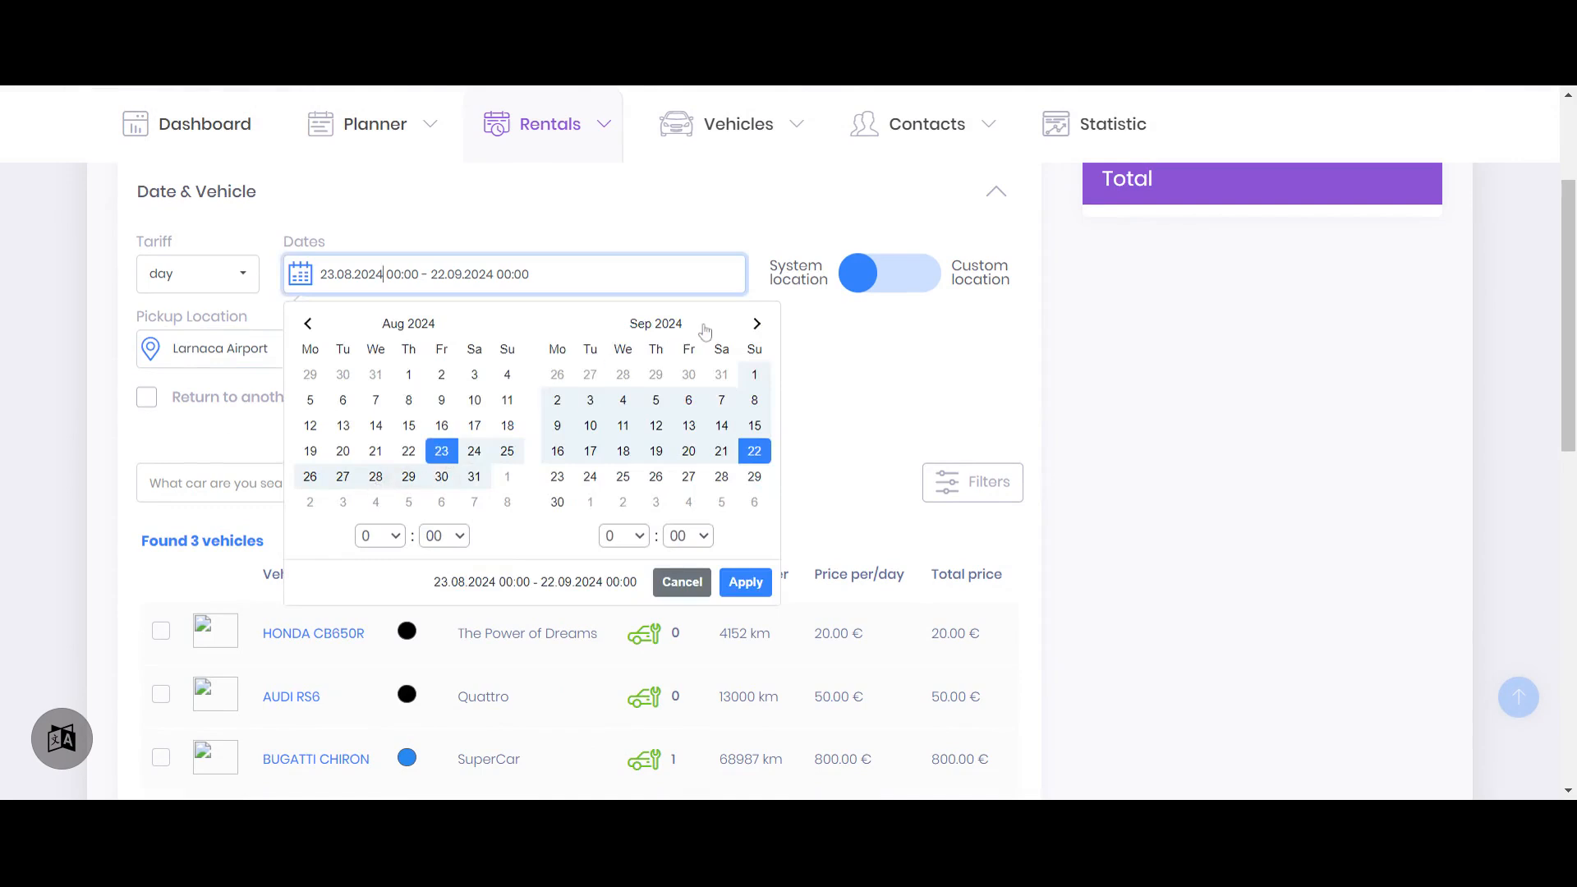
click(756, 324)
click(757, 323)
click(757, 324)
click(756, 324)
click(375, 425)
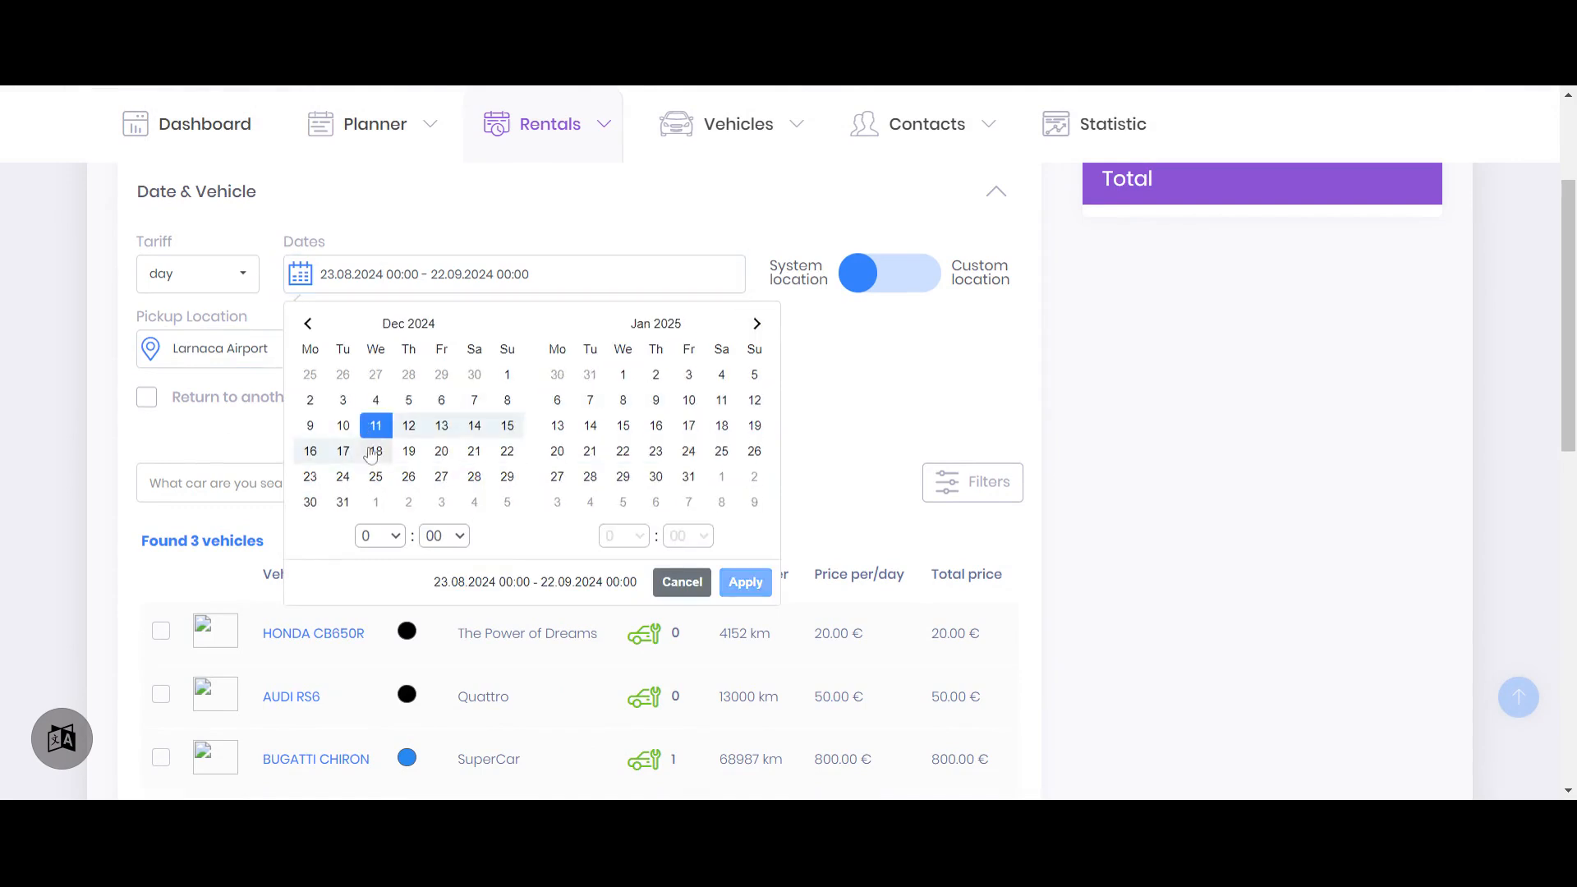
click(375, 476)
click(388, 527)
click(386, 469)
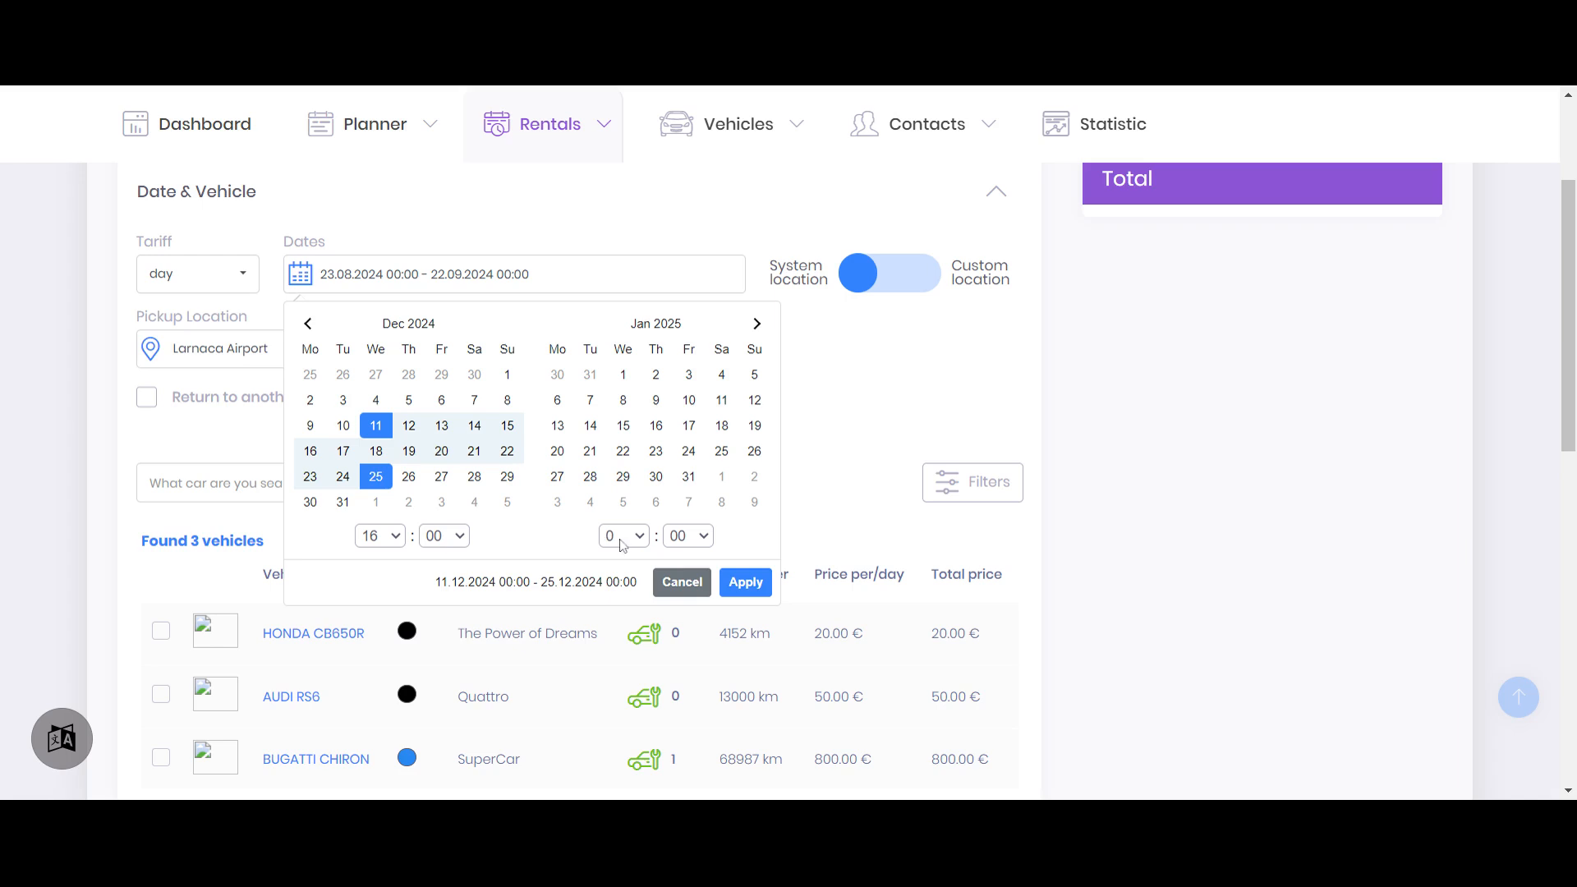
click(625, 532)
click(622, 468)
click(745, 581)
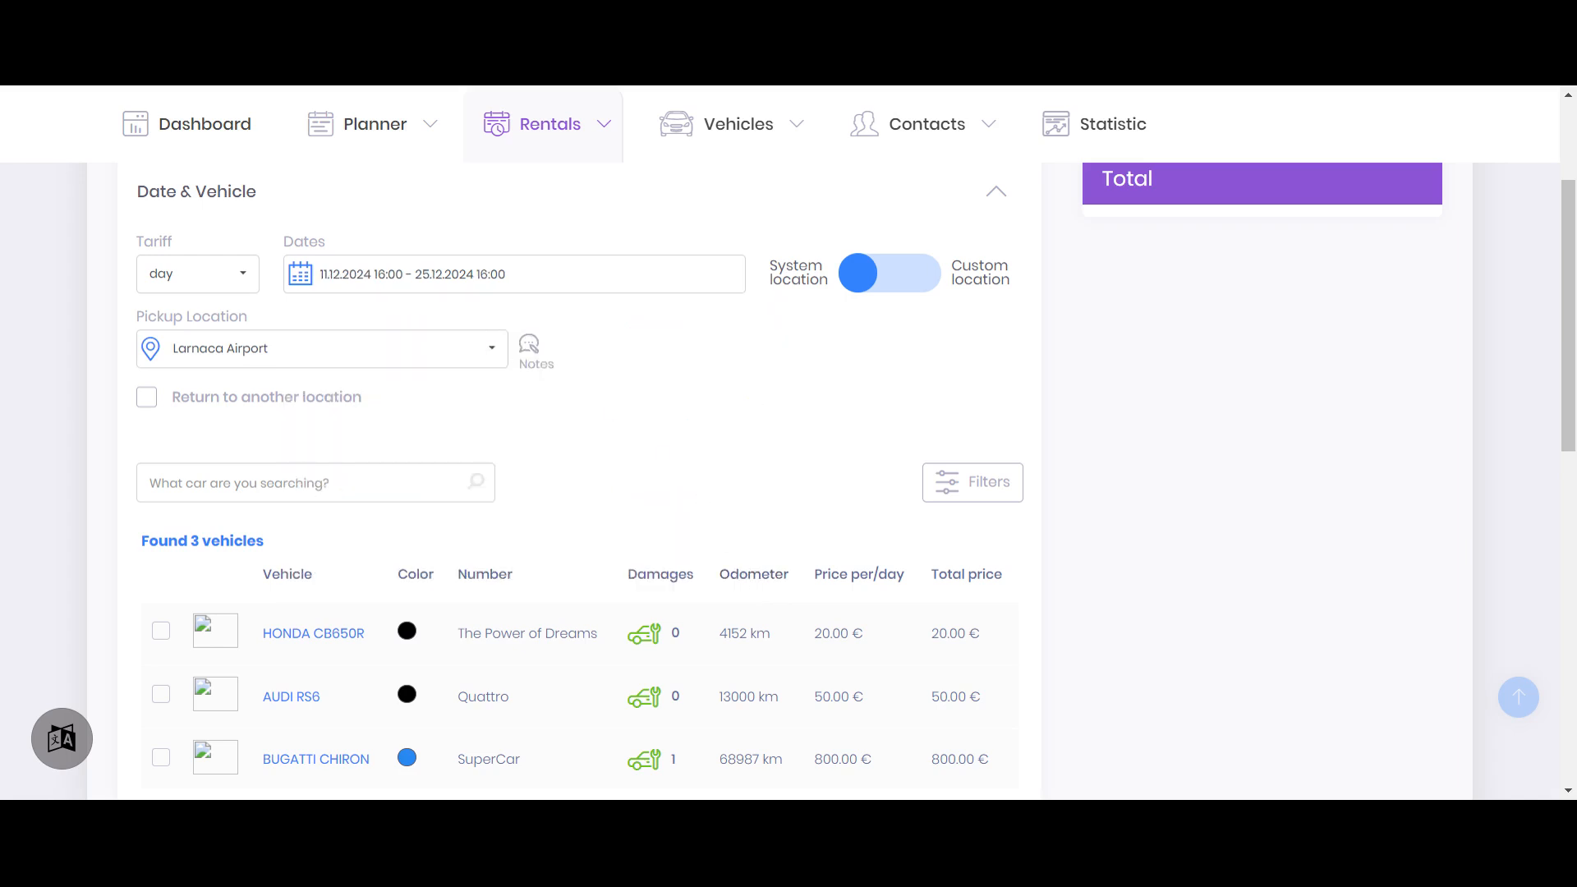
Examine the available vehicles and the system pickup location choices, keeping Larnaca Airport selected
click(278, 354)
click(323, 354)
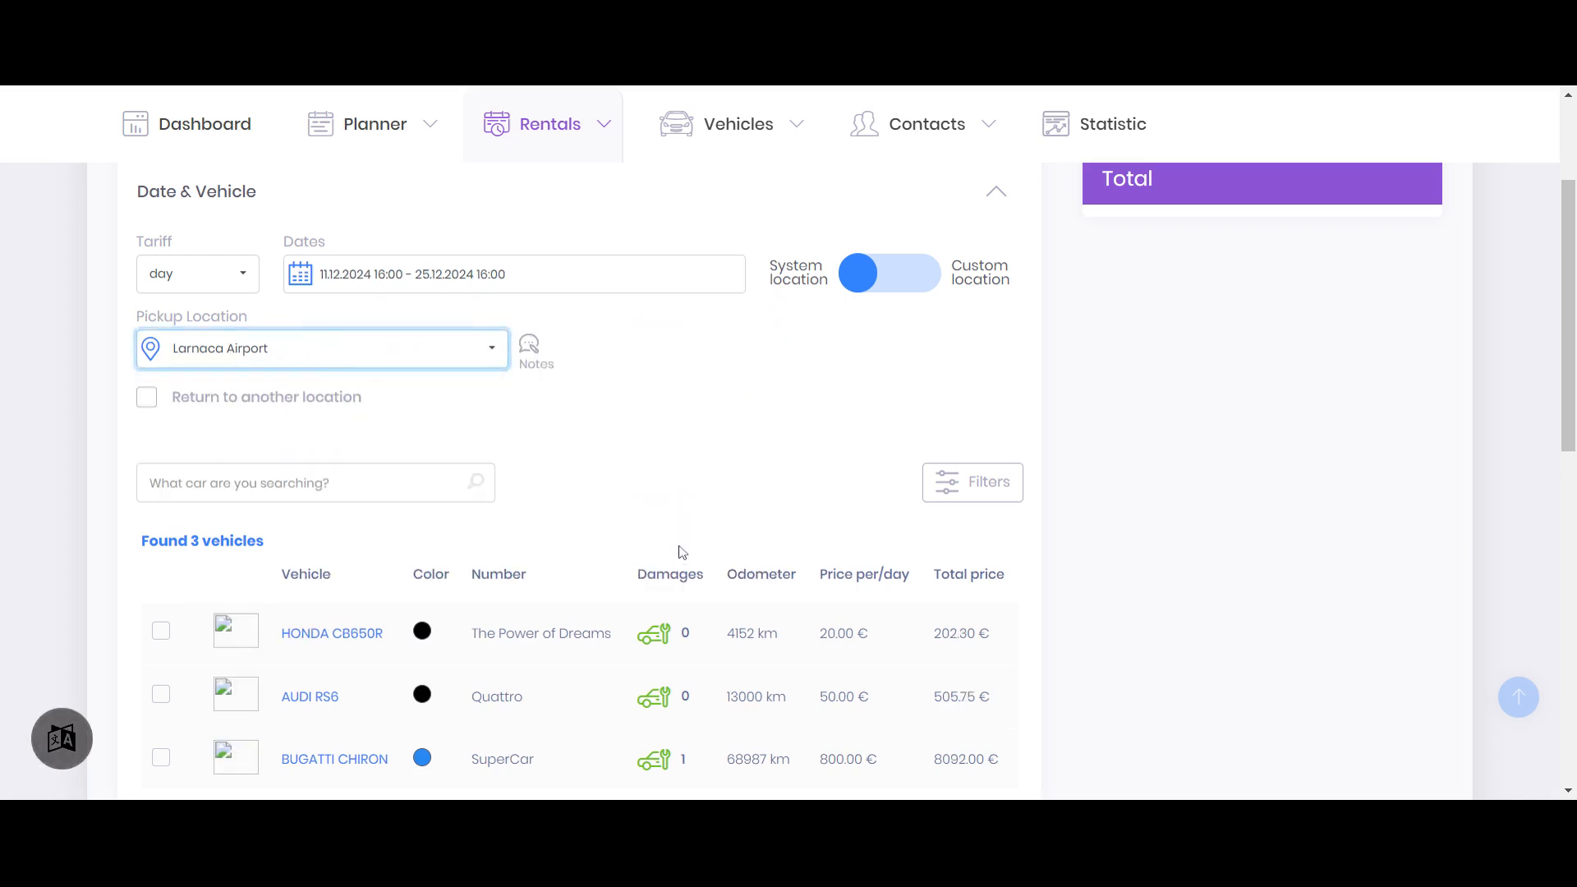
scroll(704, 454, down, 2)
drag(134, 342, 408, 342)
scroll(749, 358, up, 3)
click(647, 505)
click(236, 451)
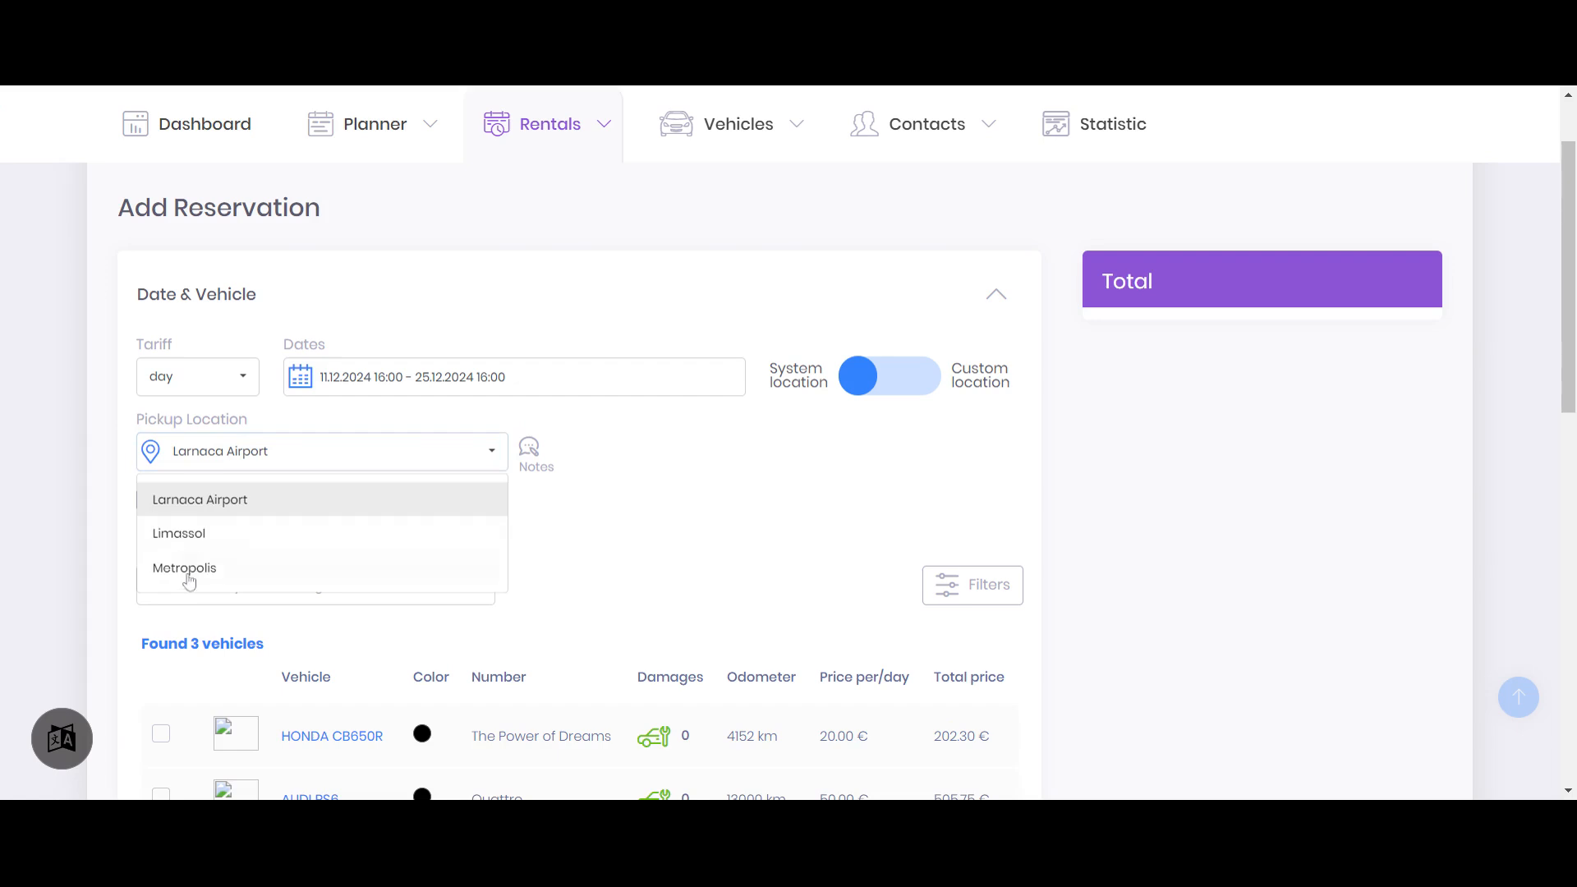
click(676, 528)
Enable return to another location and set the return location to Limassol
click(308, 503)
click(756, 454)
click(690, 528)
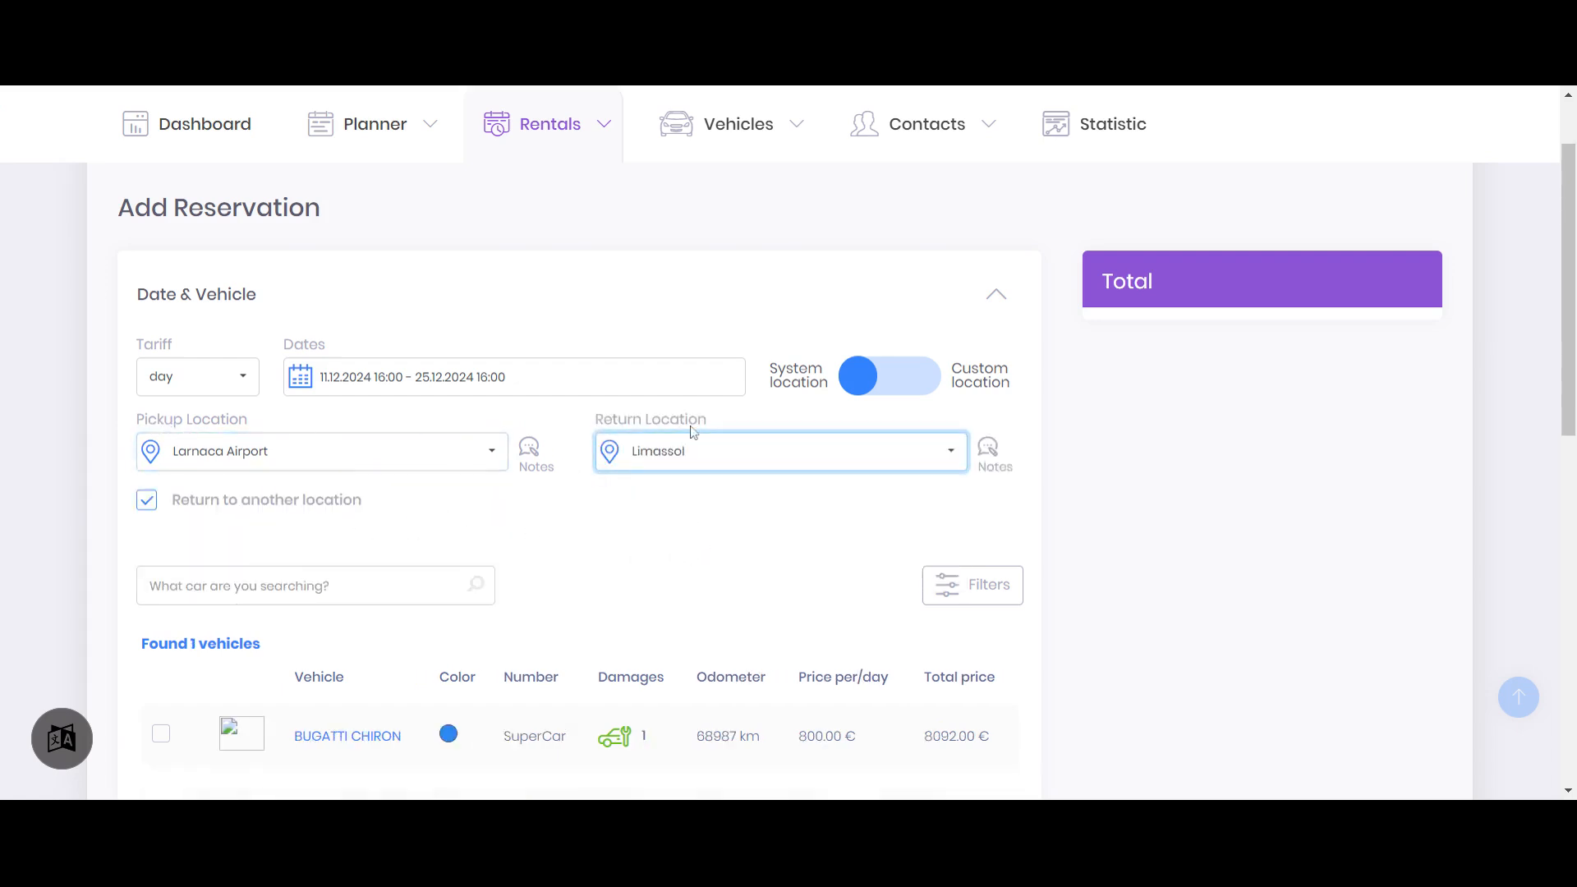
click(708, 515)
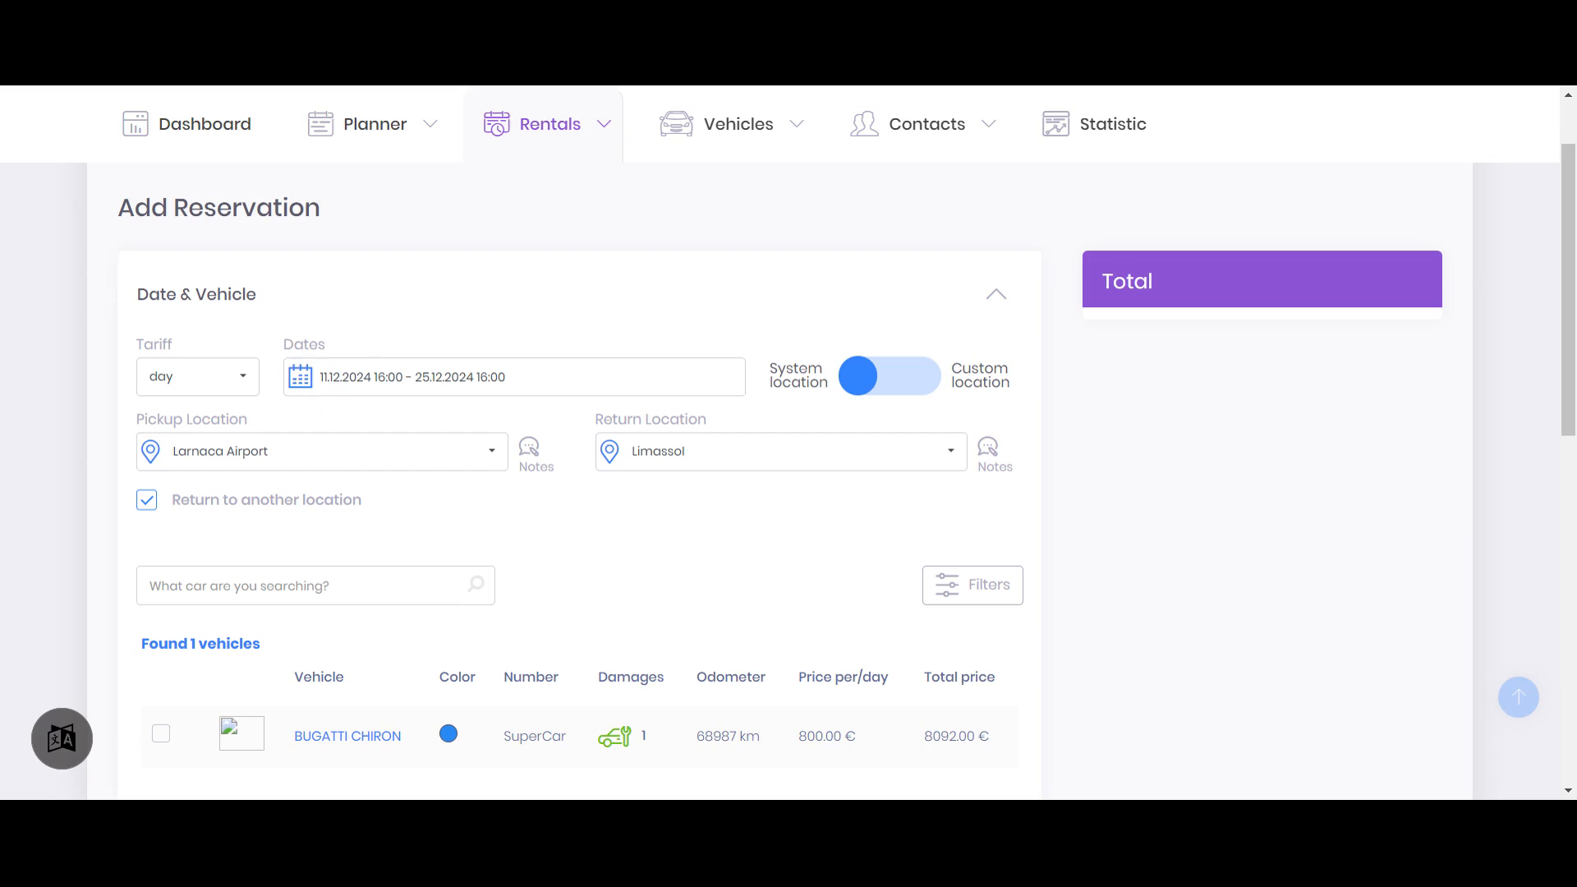
Switch to custom location, disable return to another location, and choose the suggested Cyprus Oaks address after searching pickup places for Cyprus
click(893, 379)
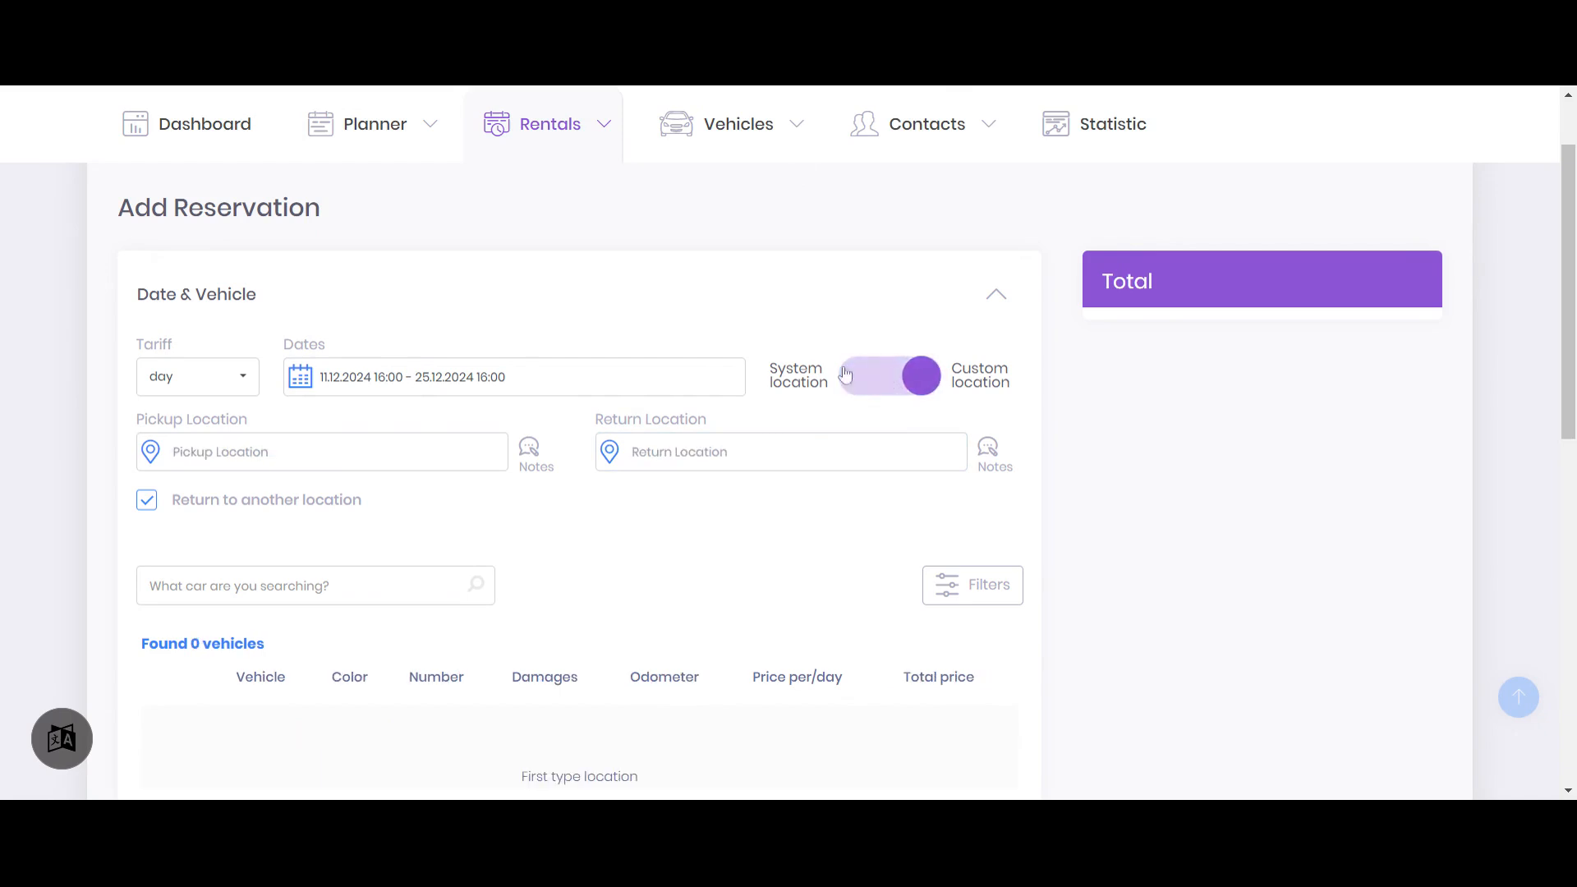
click(271, 500)
click(174, 452)
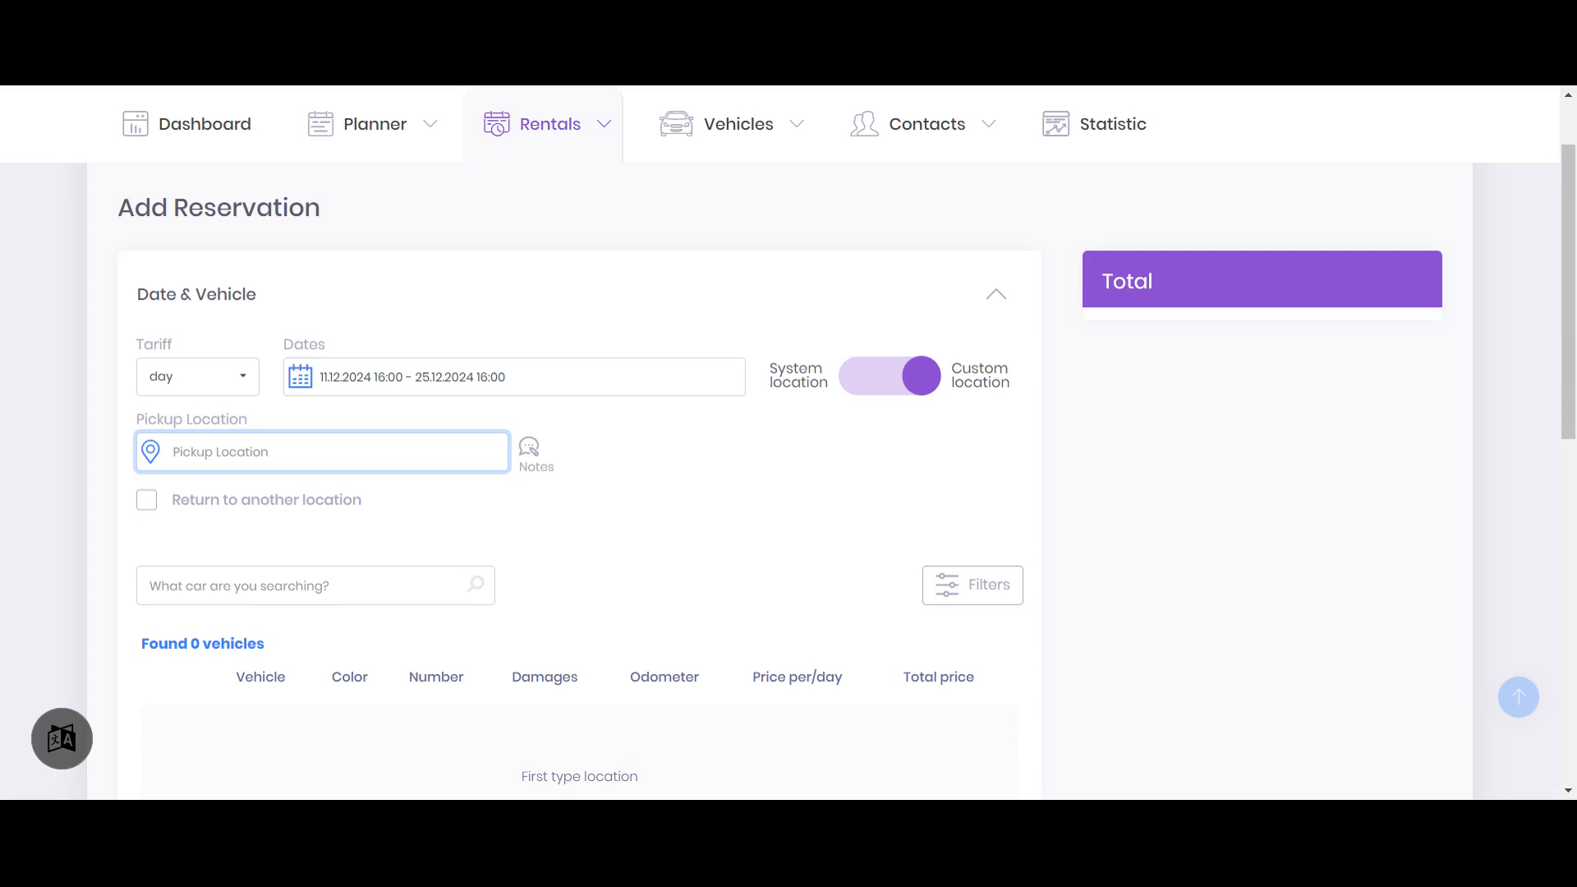
text(Cyprus)
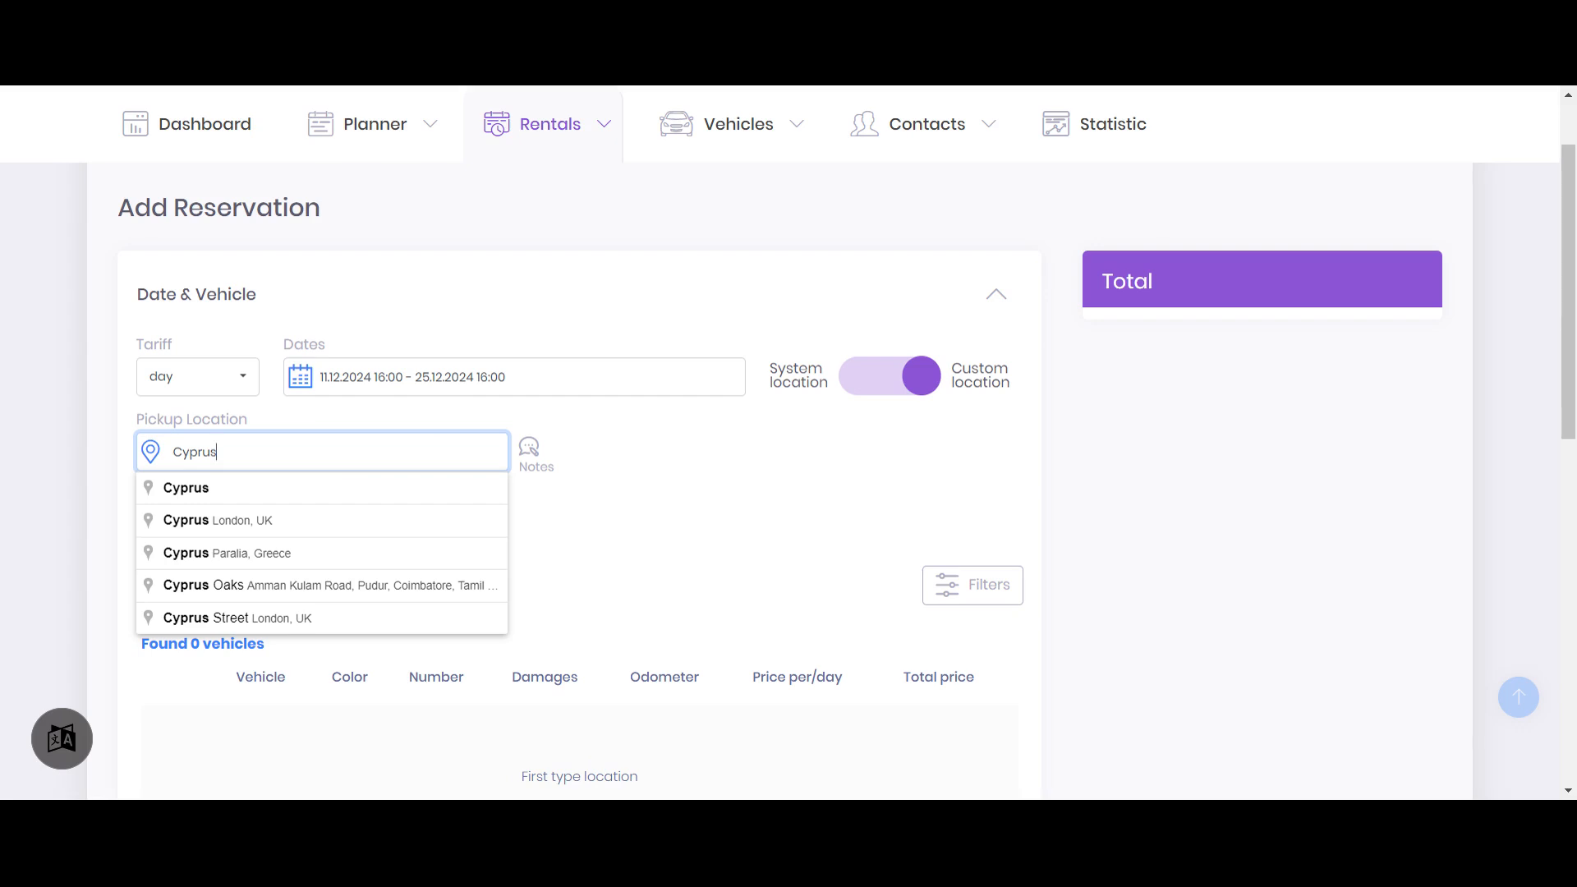
click(342, 586)
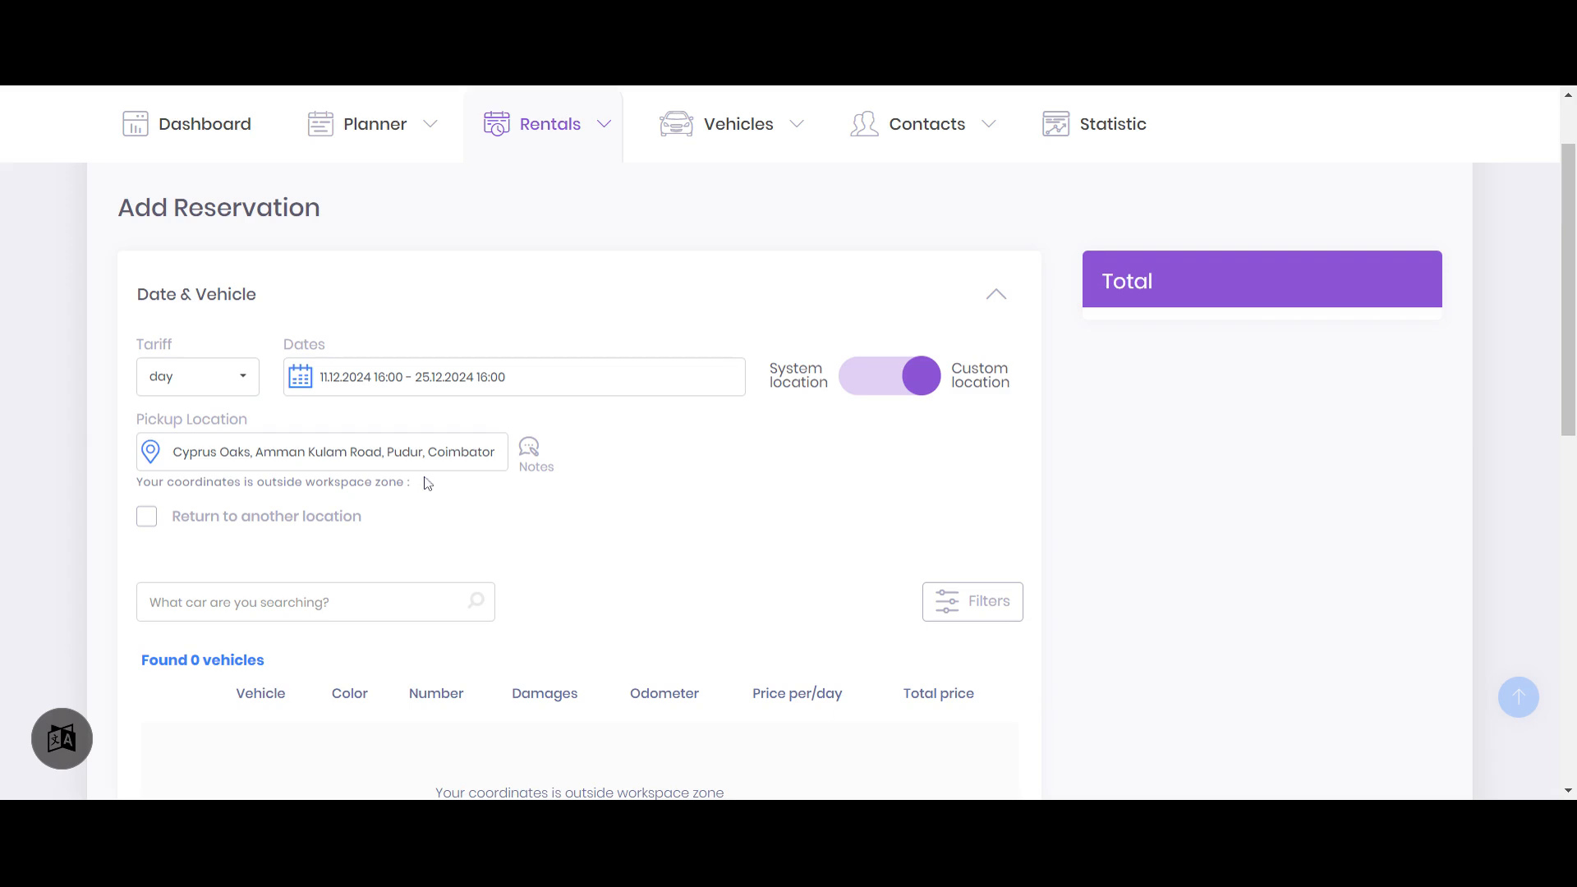
Replace the custom pickup address with the copied street address in Kiti, Cyprus, and accept the matching suggestion
click(382, 451)
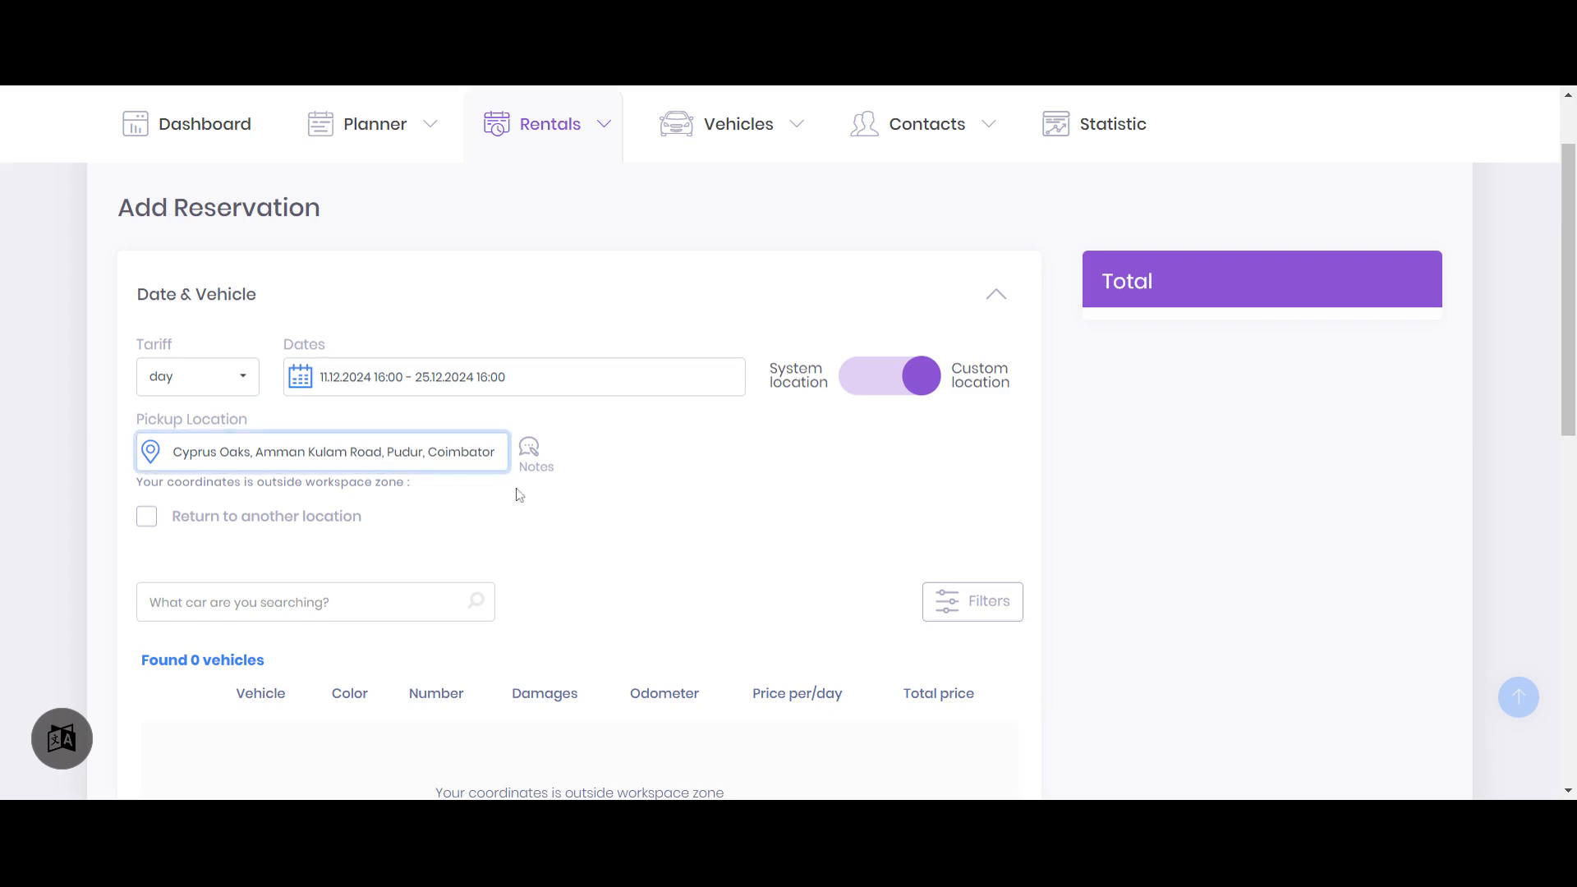
key(ctrl+a)
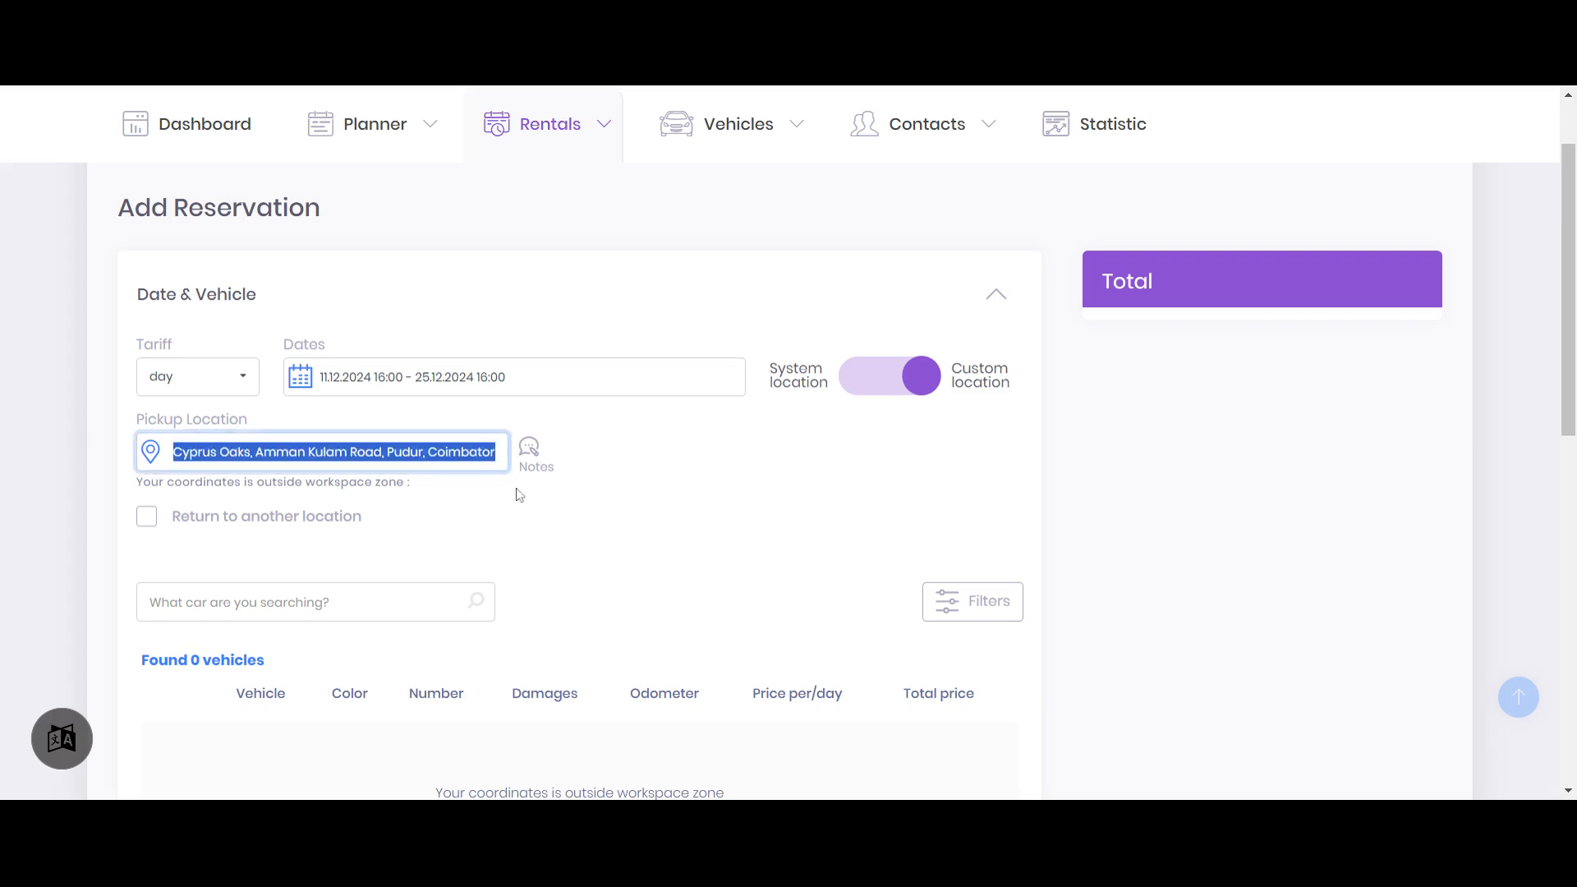
key(BackSpace)
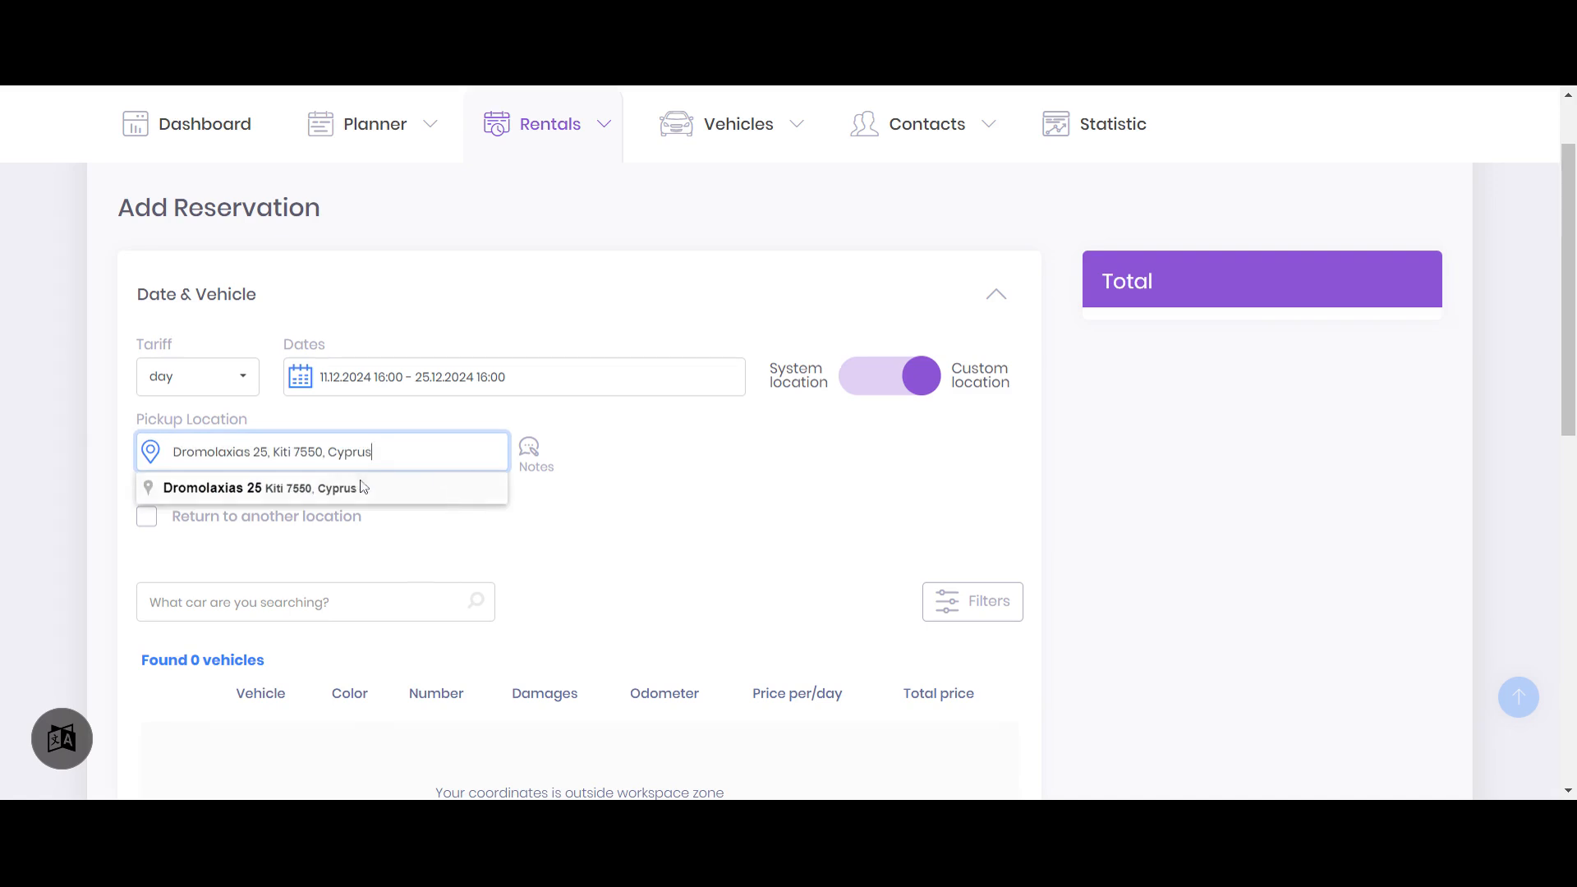
click(387, 486)
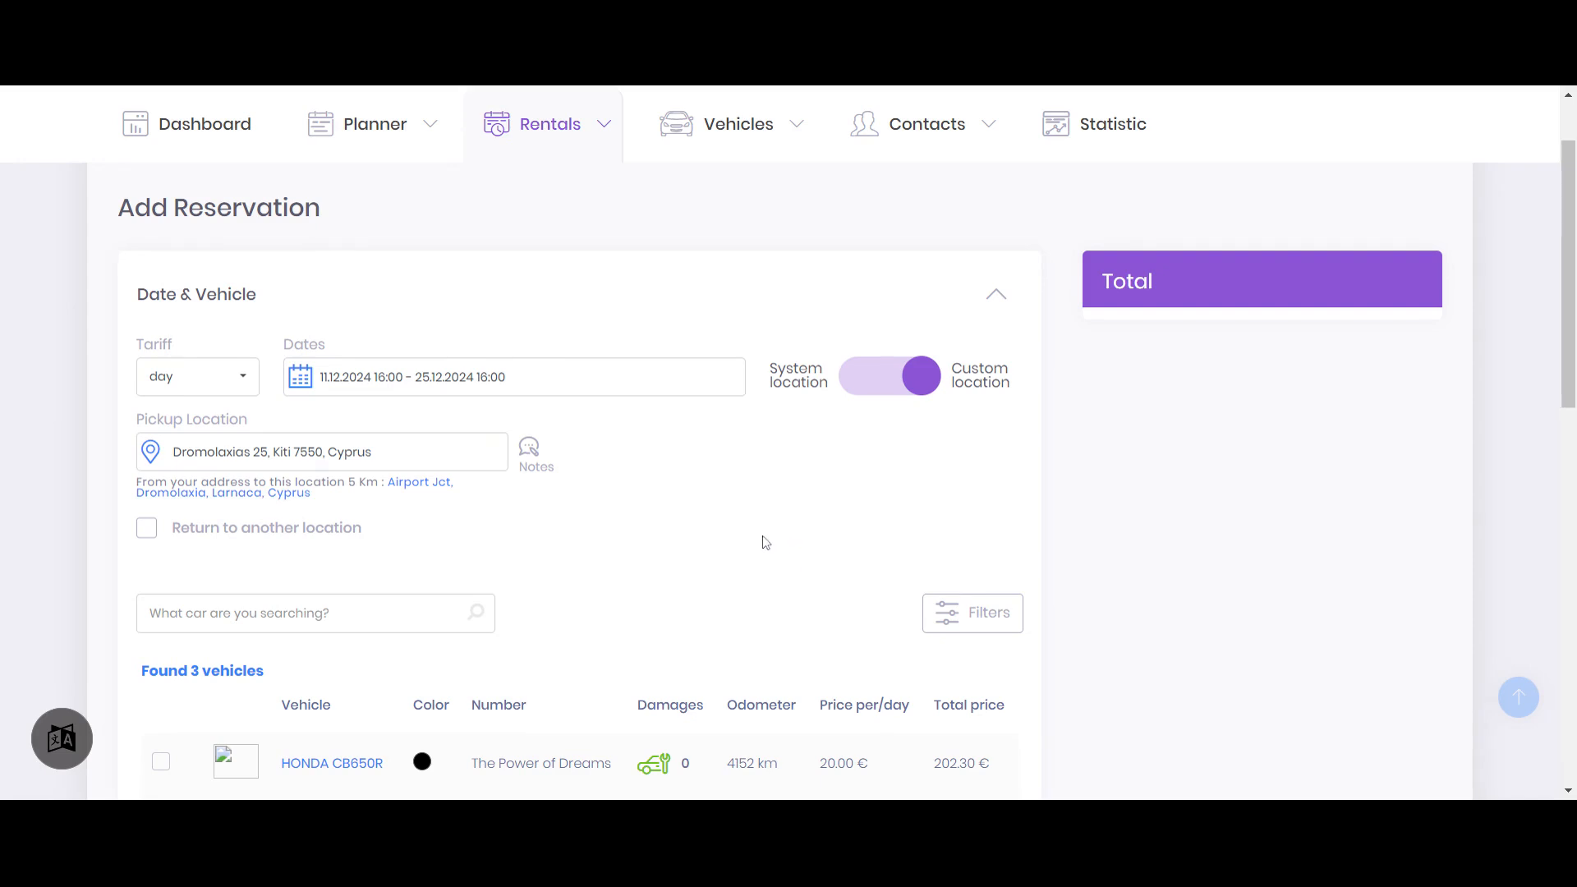
Open the Locations & Delivery settings and view the Larnaca Airport location's details, closing them without edits
scroll(719, 598, up, 1)
click(1393, 132)
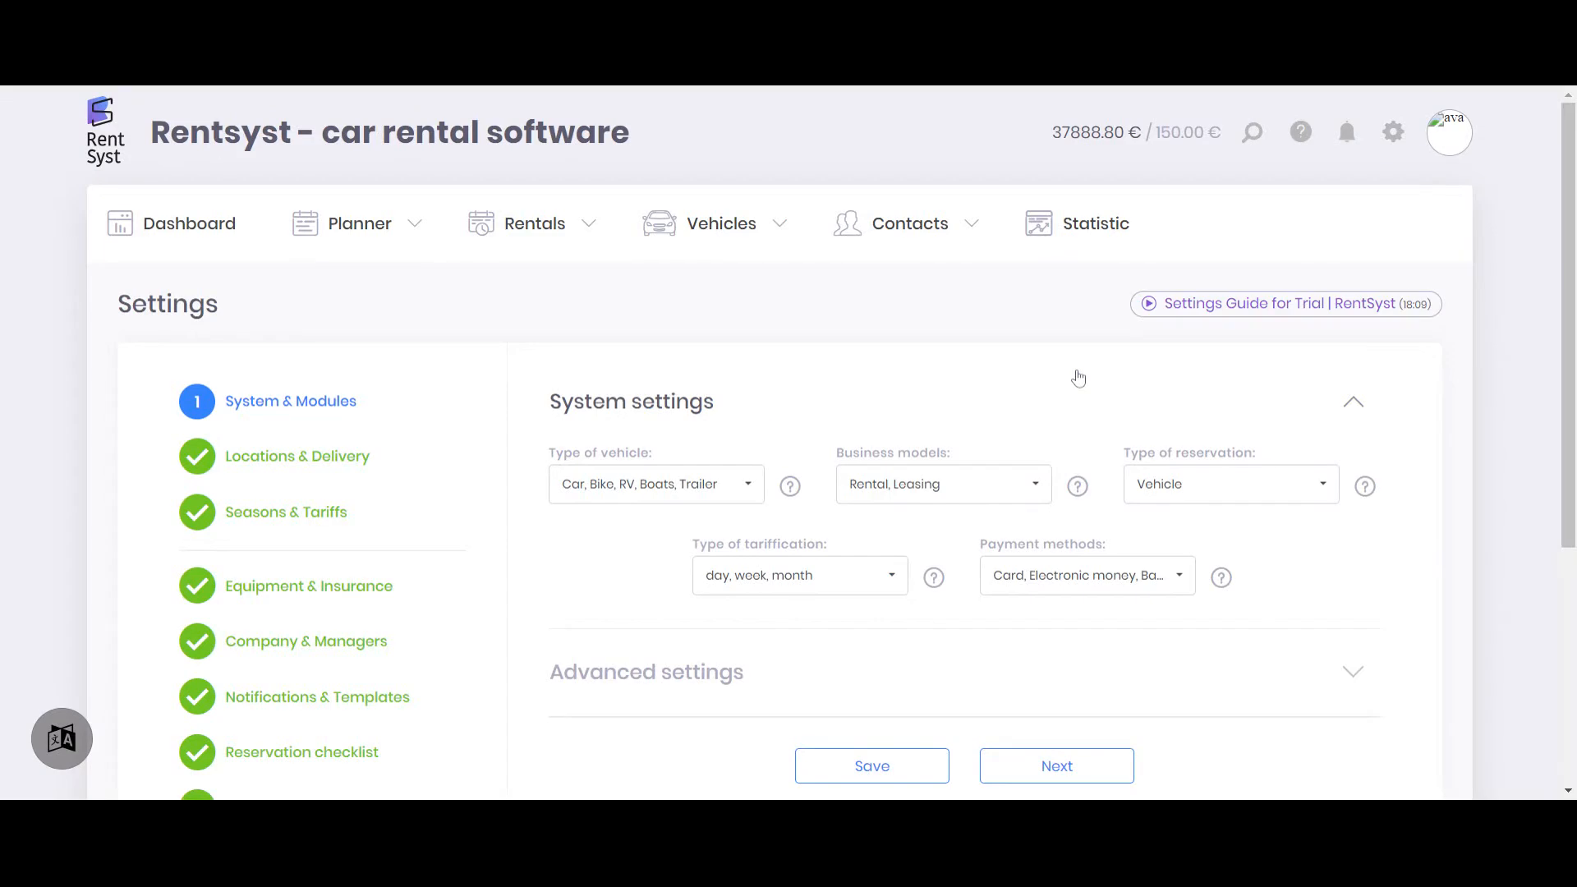
click(363, 458)
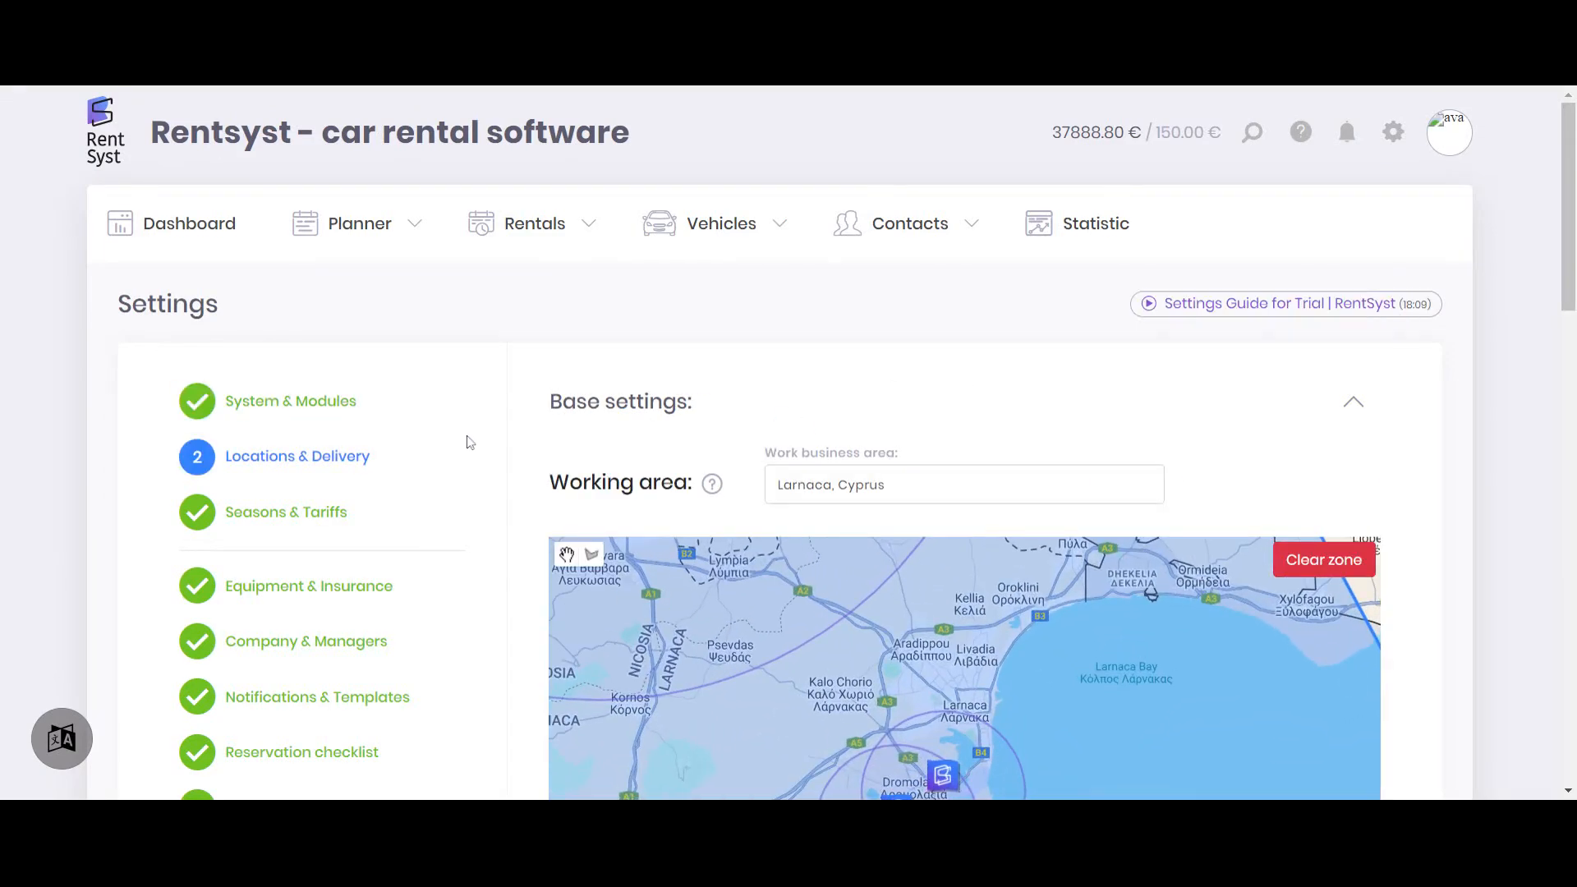
scroll(752, 367, down, 5)
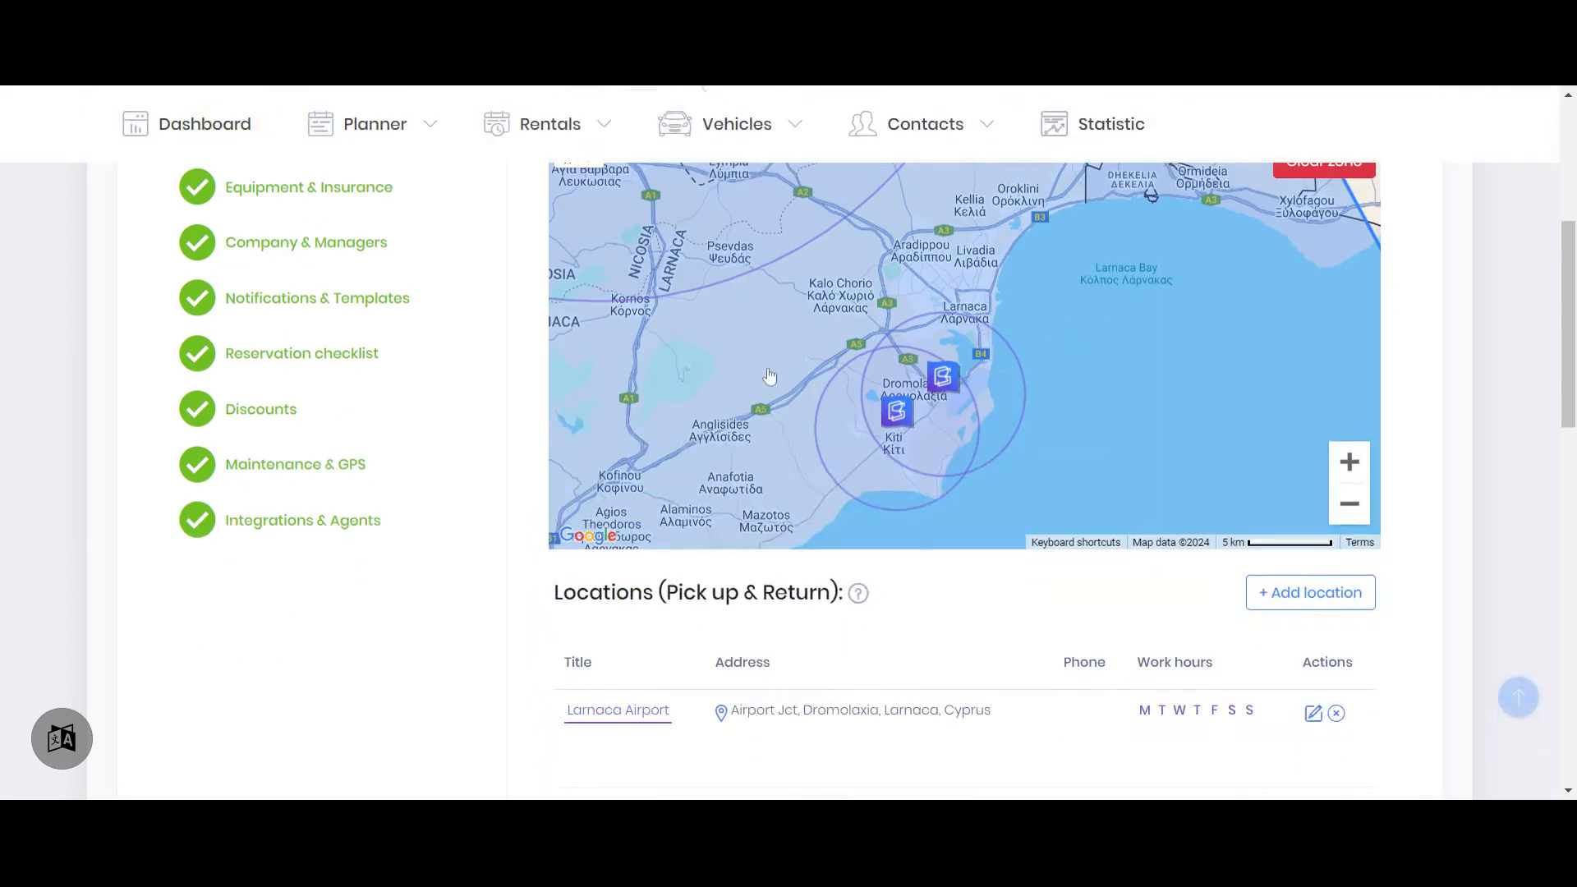
scroll(760, 370, down, 3)
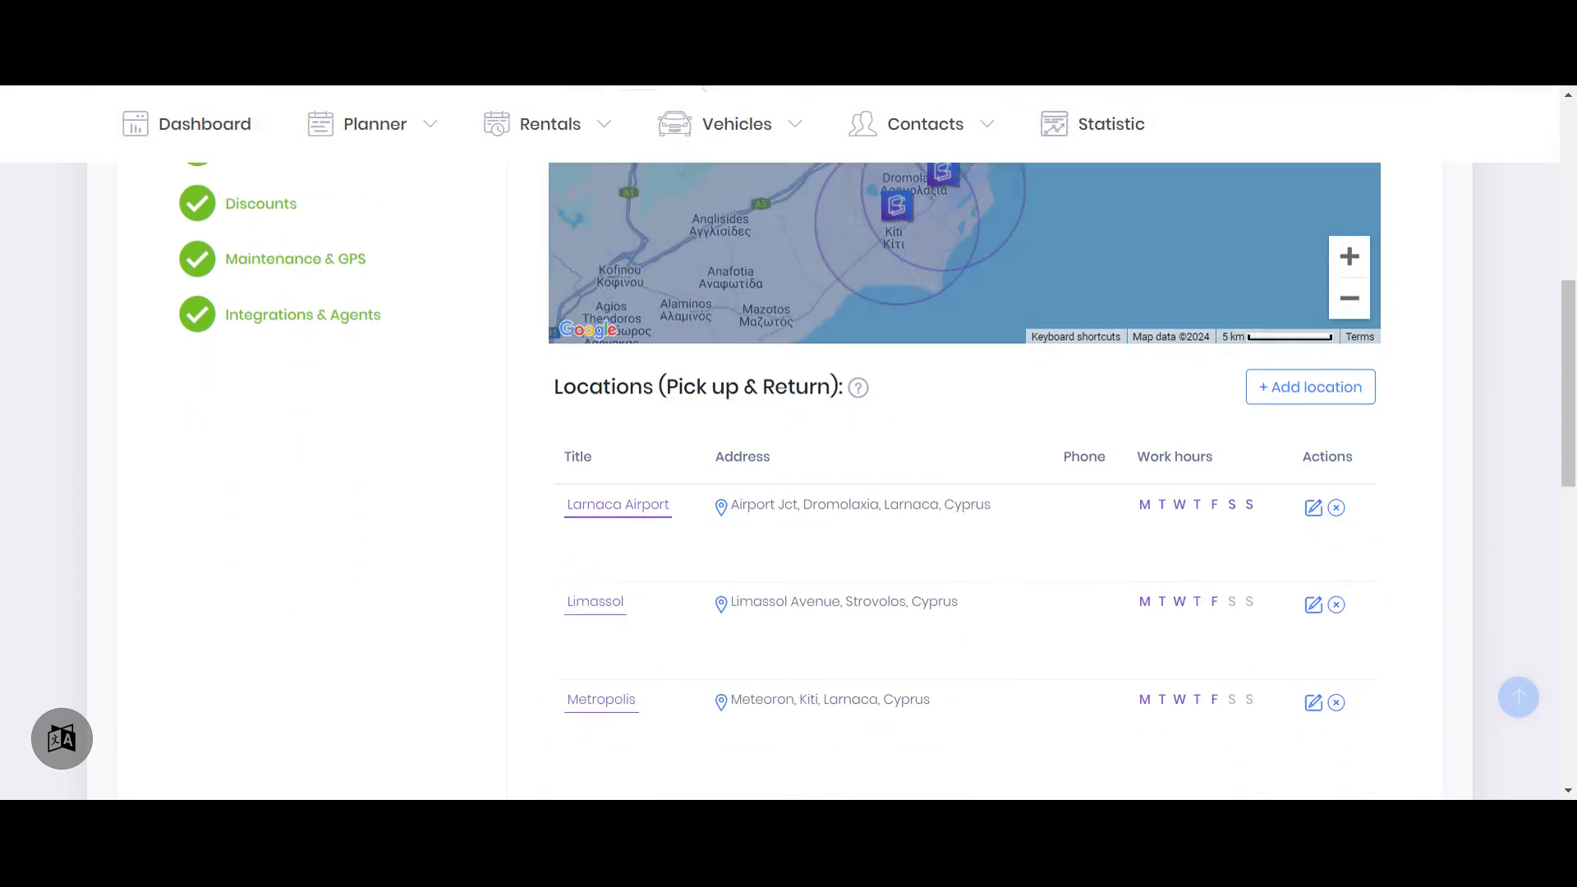
click(1312, 507)
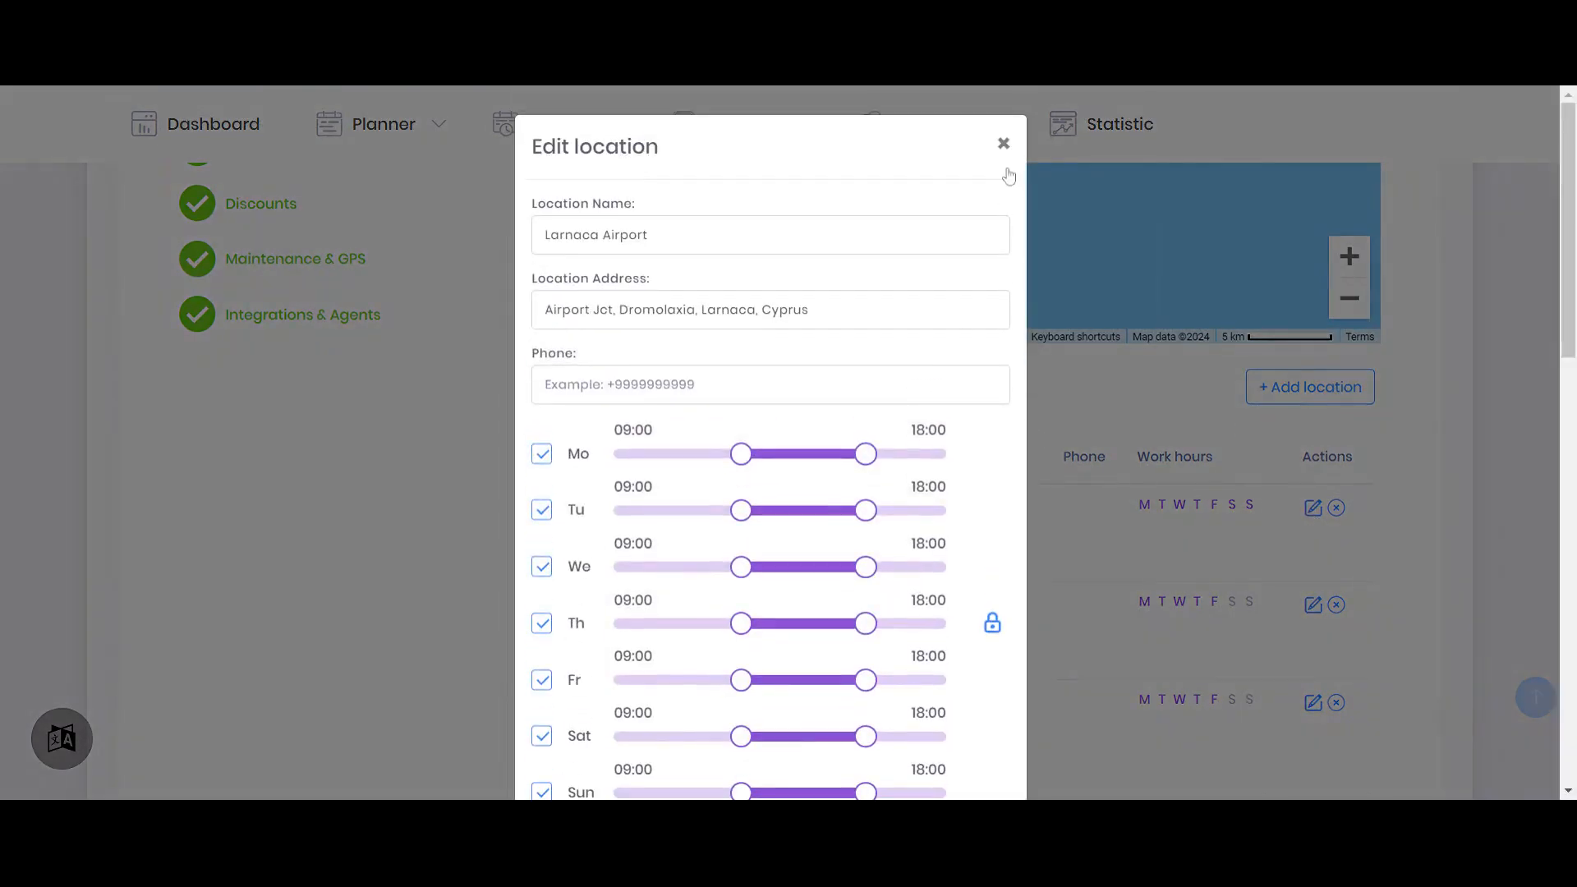
click(1004, 144)
Open the Limassol location for editing and examine its name, address, working hours and Delivery (Pick up & Return) options
click(1313, 605)
scroll(1010, 304, down, 4)
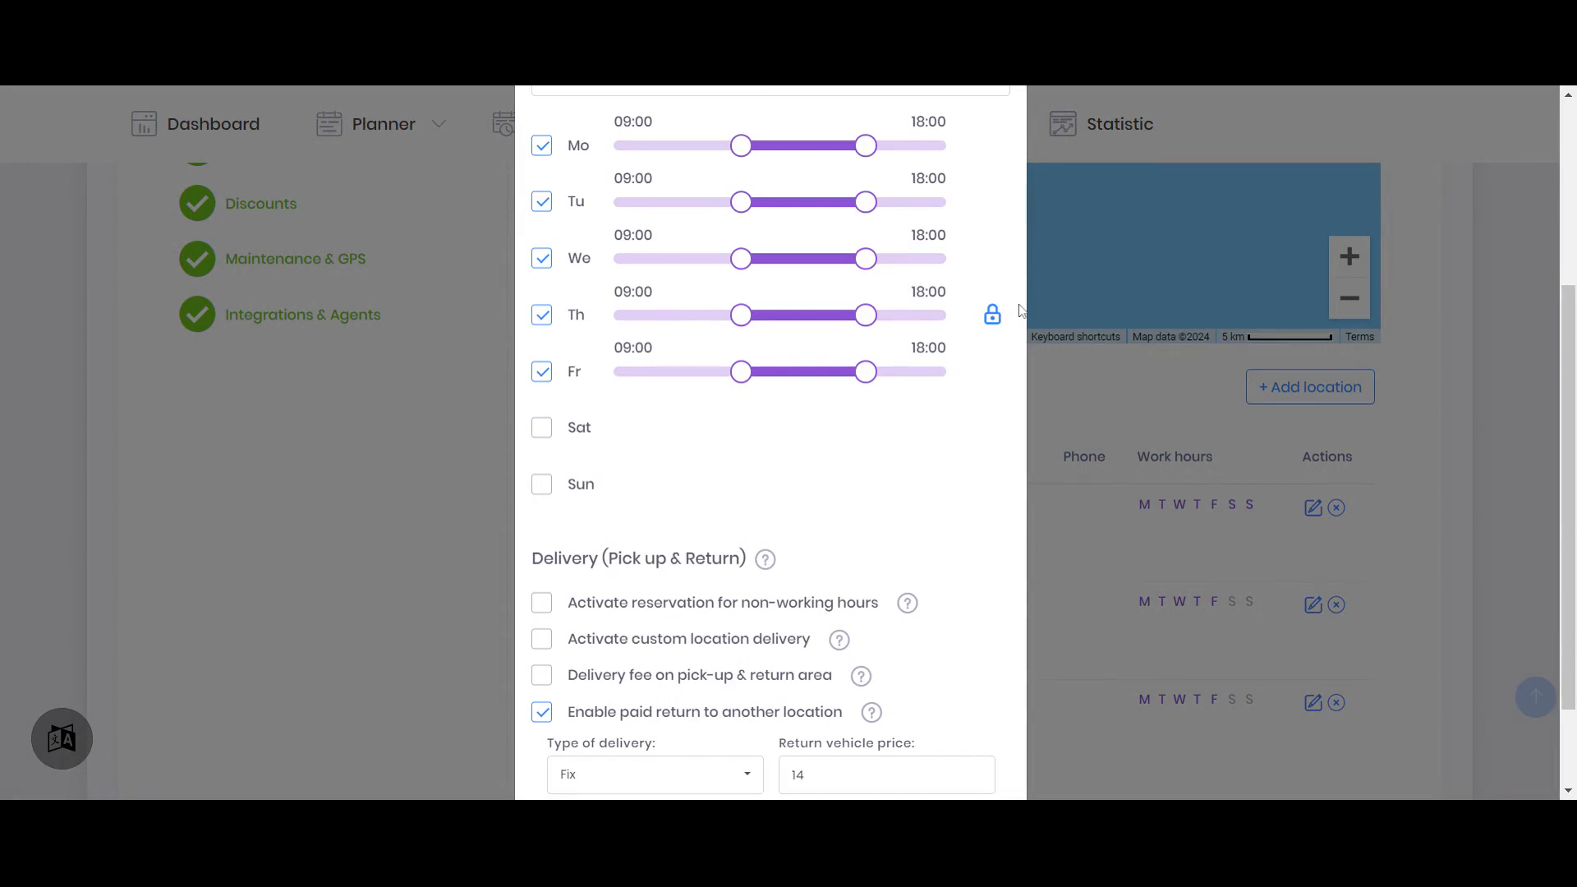
scroll(951, 413, down, 1)
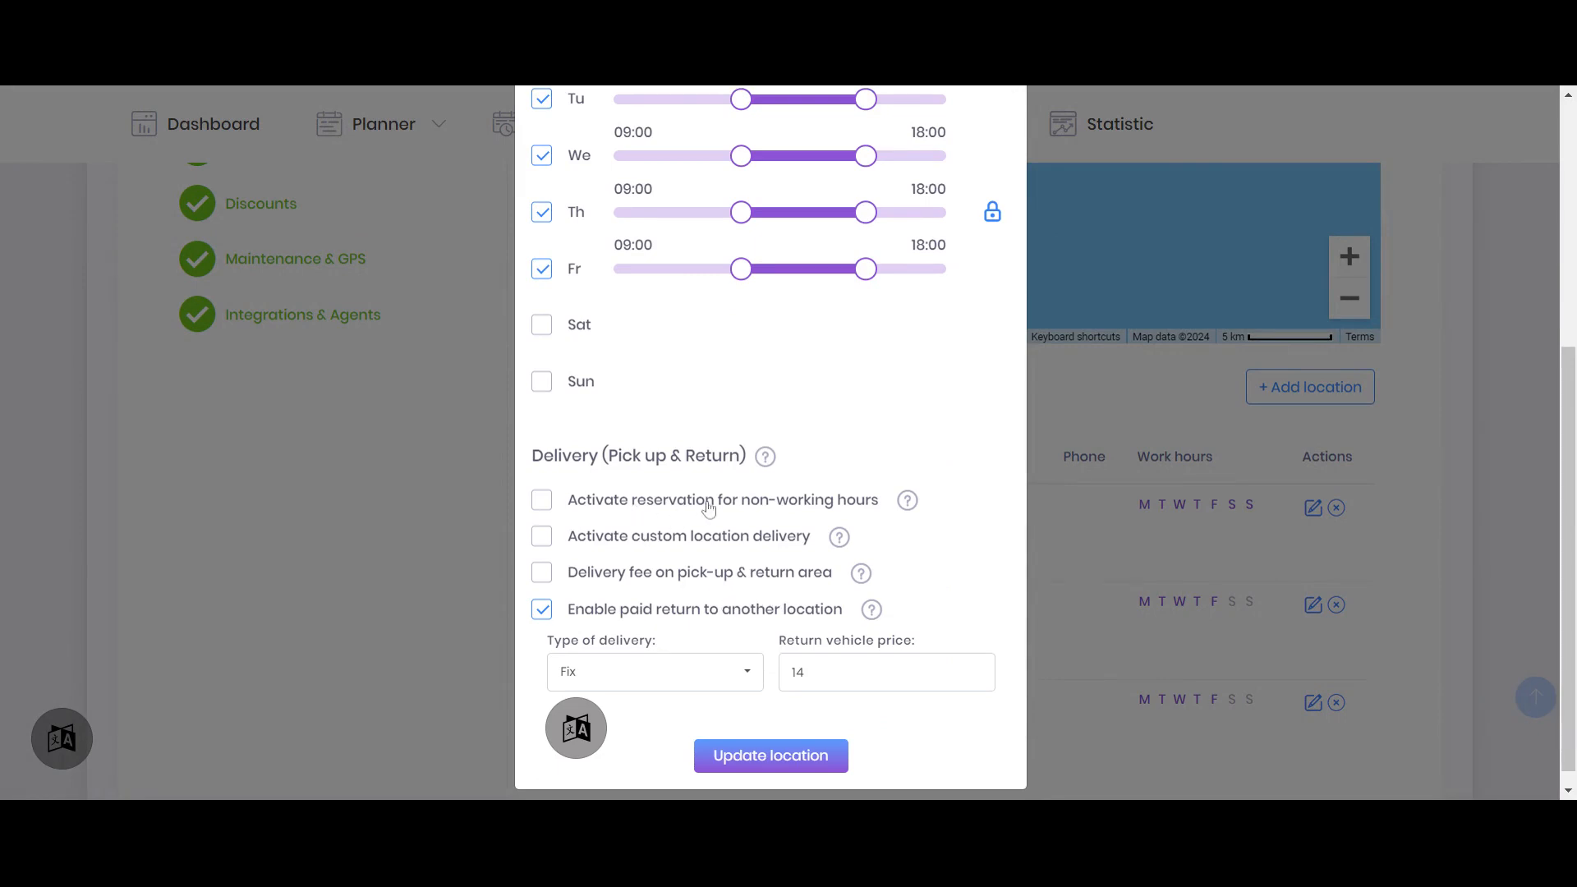
scroll(950, 548, up, 3)
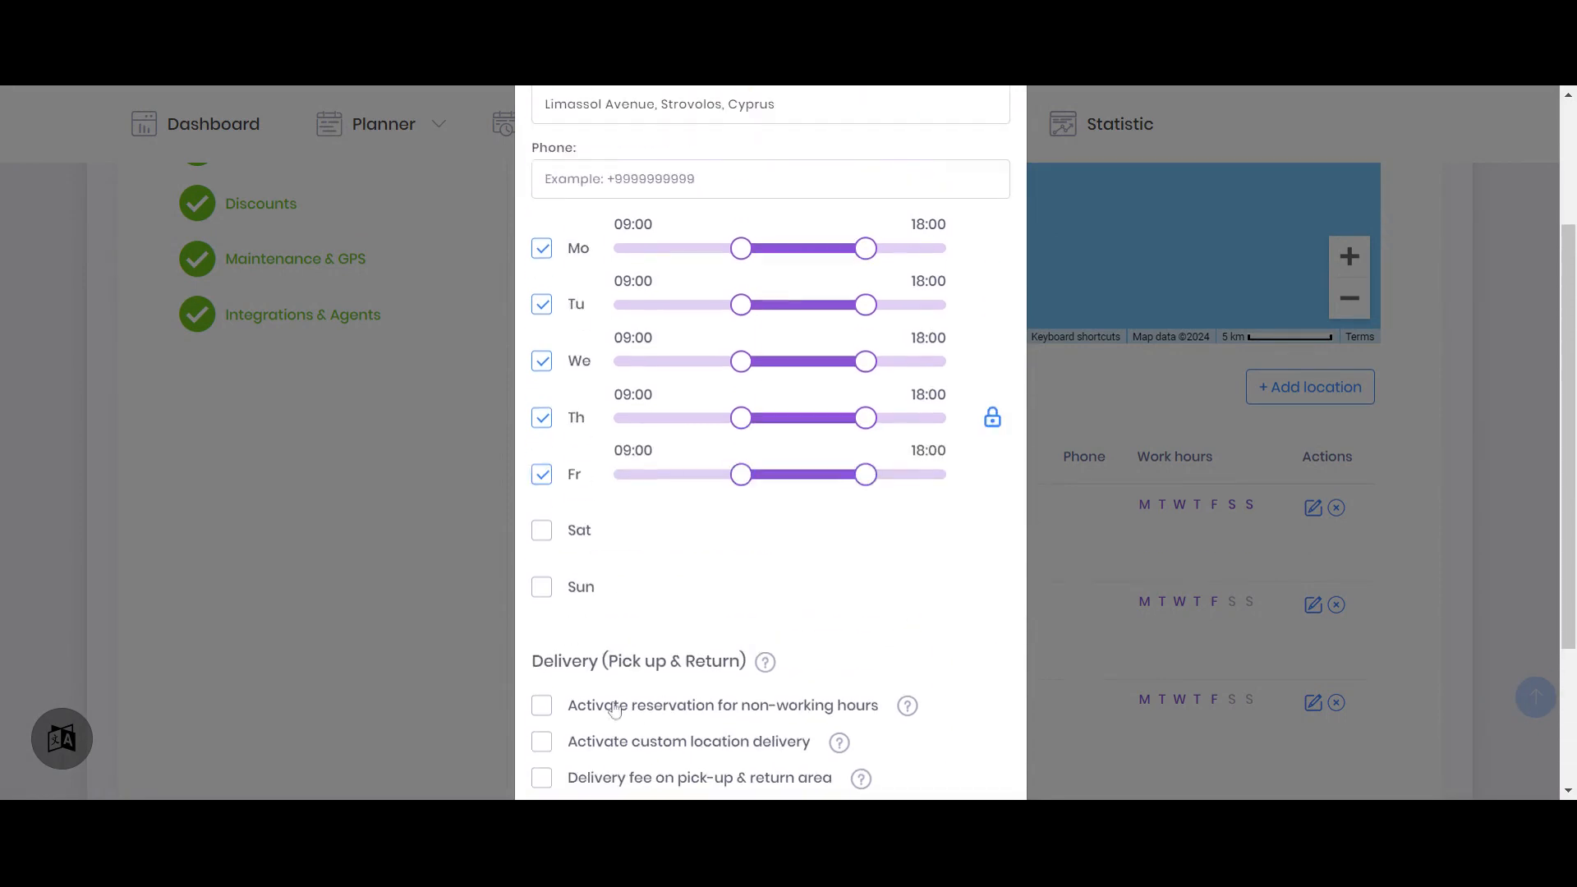
scroll(858, 693, up, 3)
drag(529, 209, 700, 206)
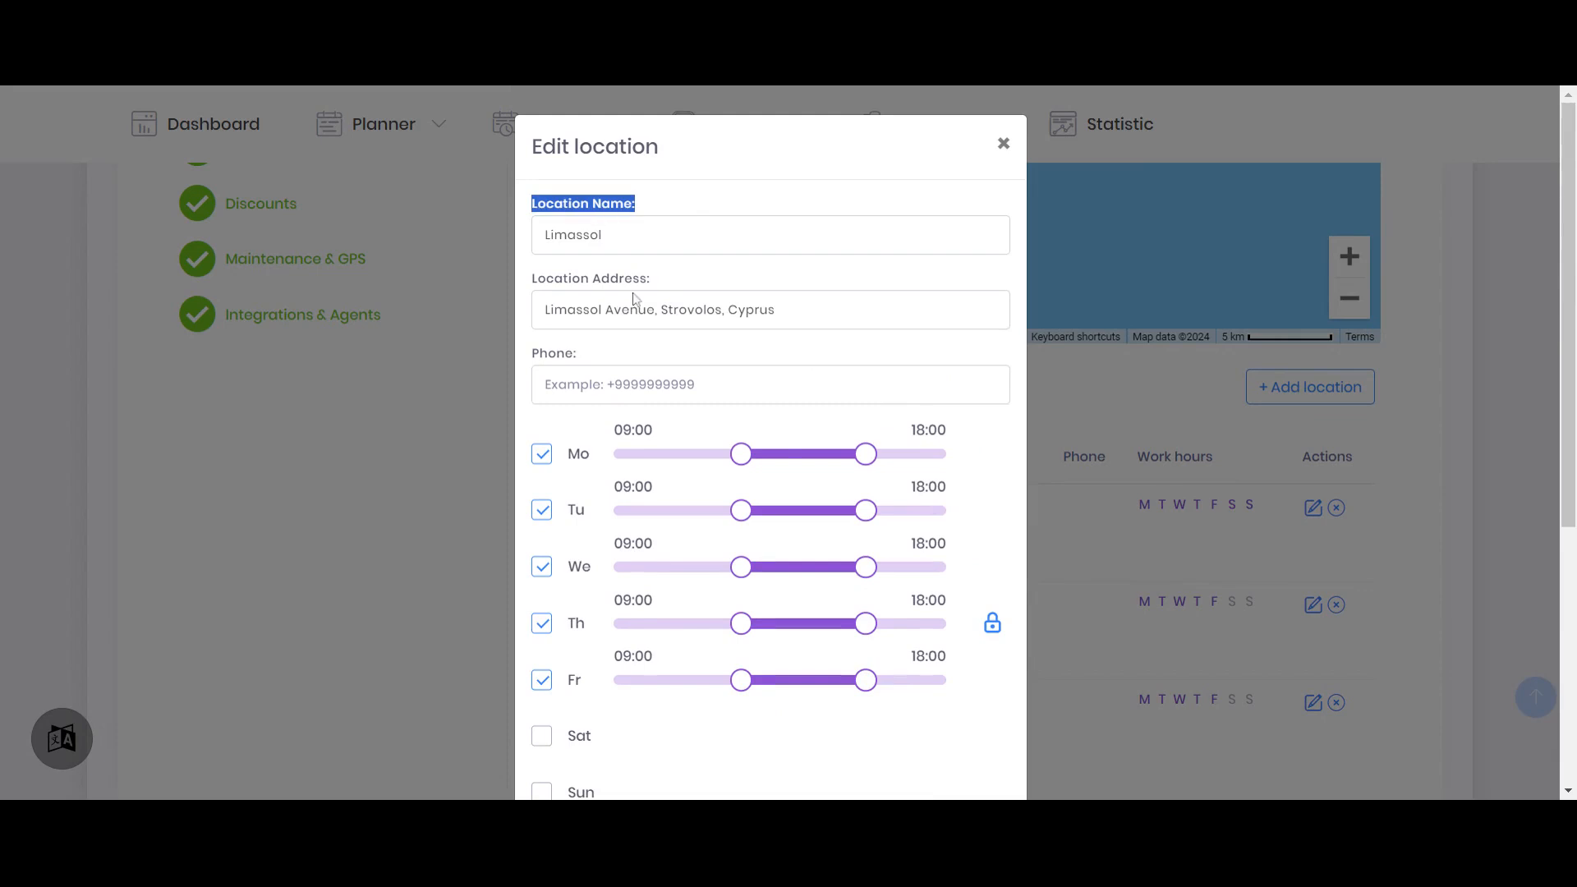
drag(526, 285, 694, 284)
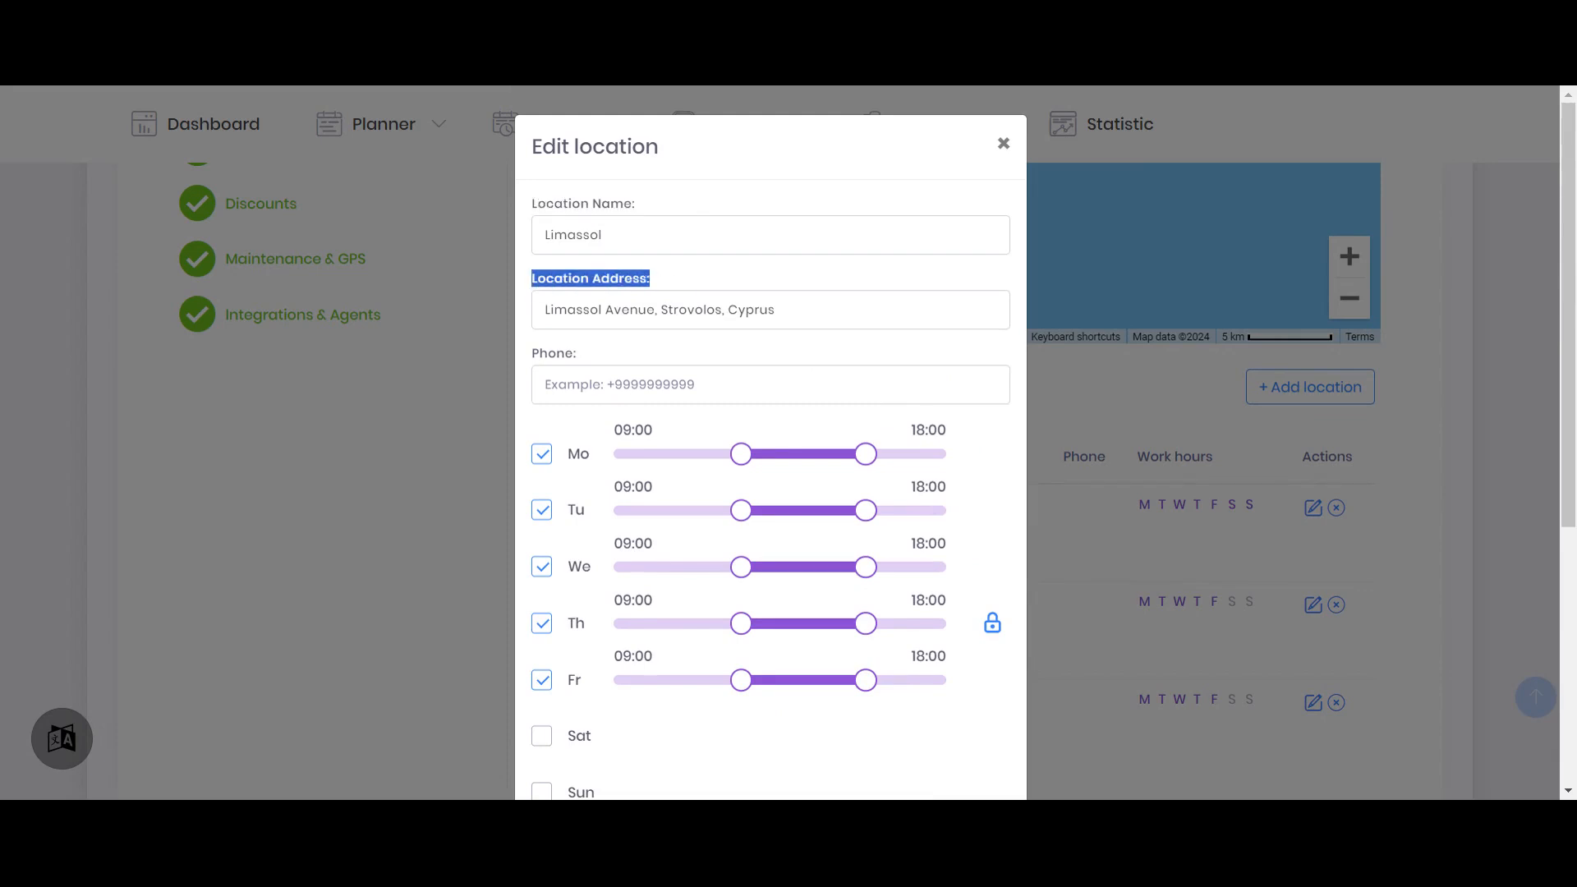
Try adjusting Monday's closing time for Limassol with the working-hours lock toggled, and toggle the lock back
scroll(694, 274, down, 1)
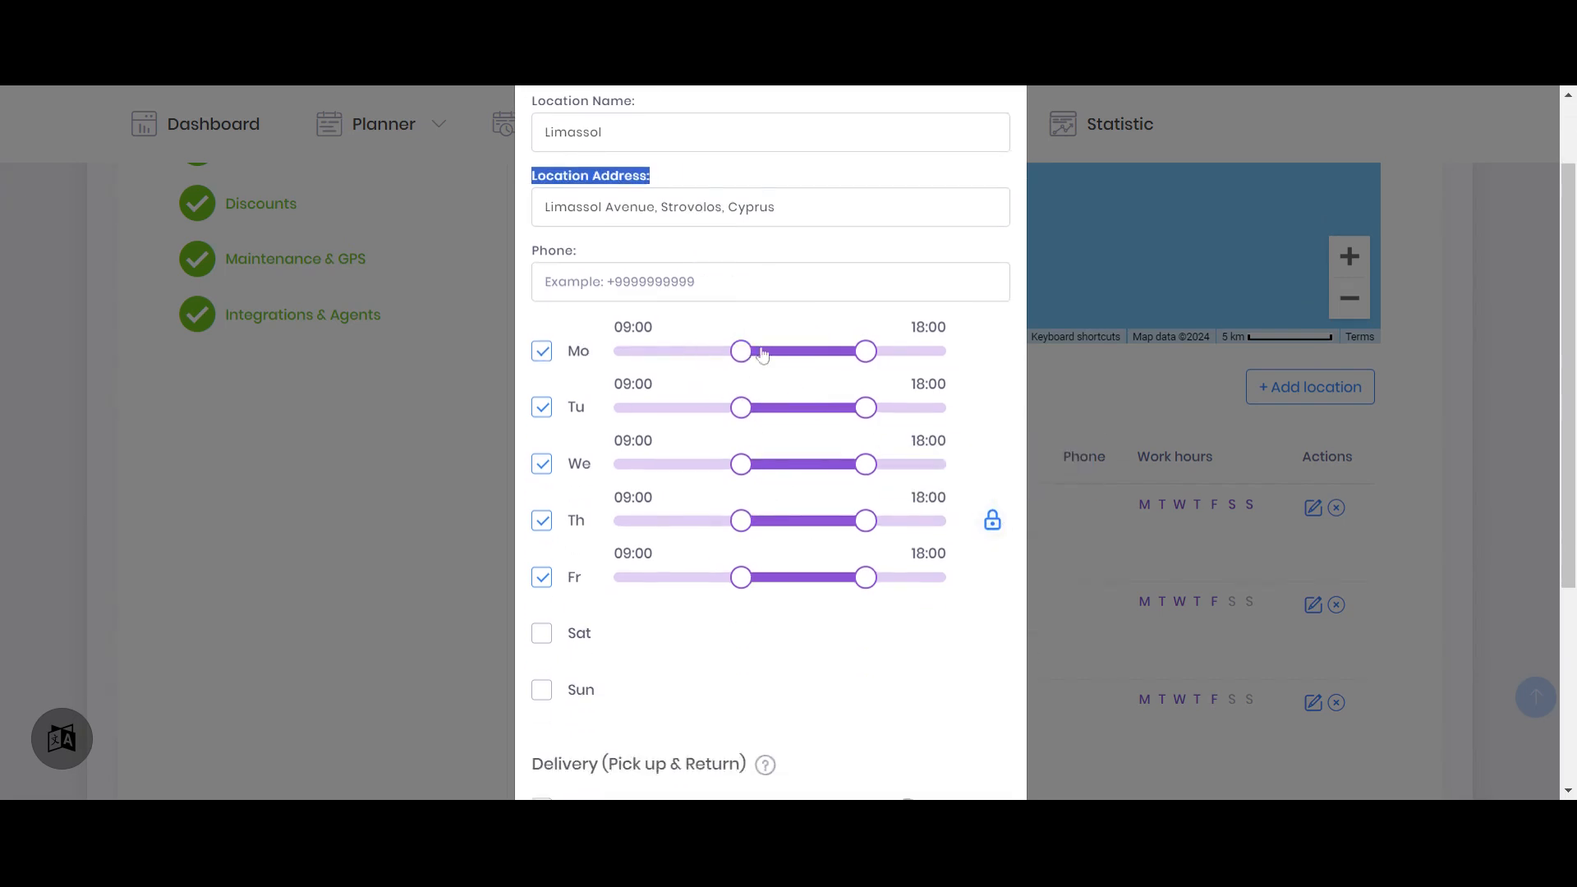
click(994, 530)
mouse_move(867, 352)
mouse_down()
mouse_move(918, 352)
mouse_move(845, 352)
mouse_move(915, 352)
mouse_move(869, 362)
mouse_up()
click(993, 525)
Activate reservation for non-working hours at Limassol and add a fixed delivery fee of 11 on its pick-up & return area
scroll(983, 419, down, 4)
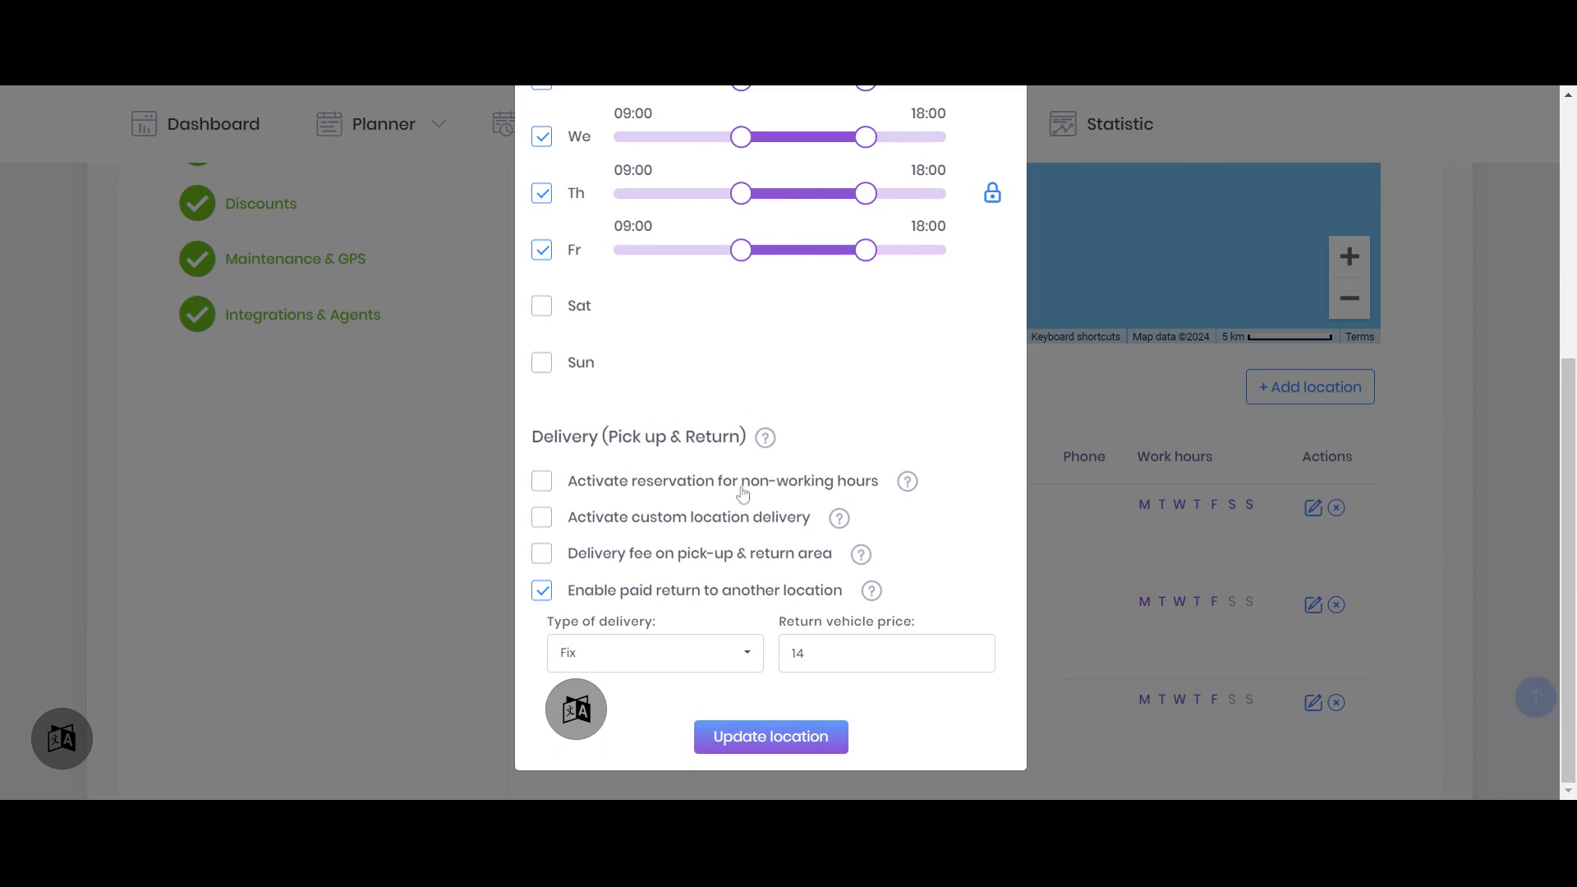
click(776, 487)
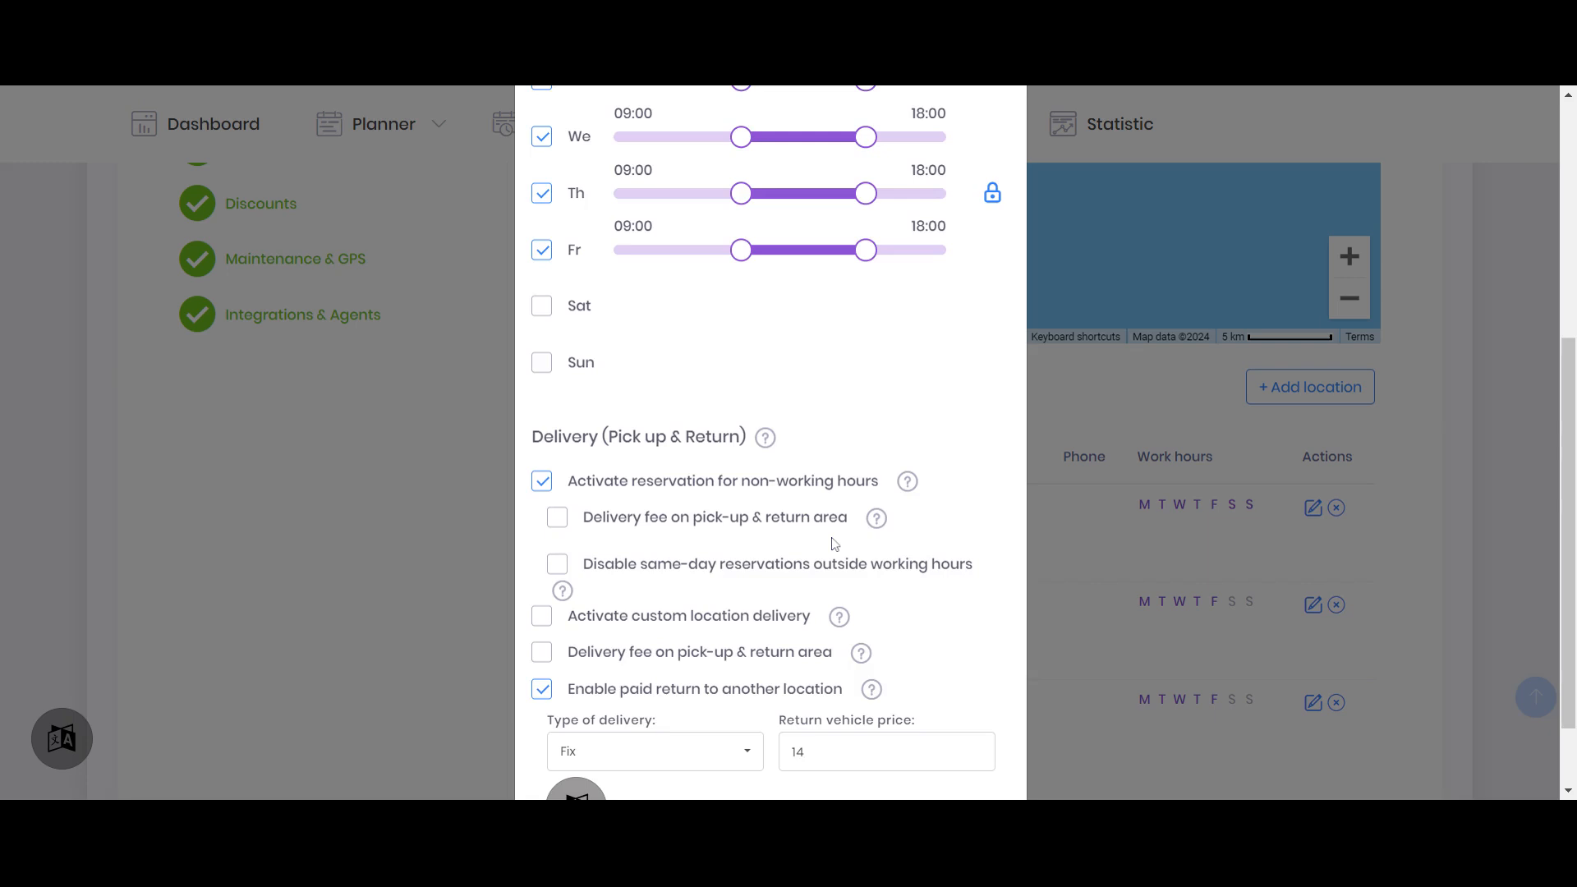
scroll(834, 543, down, 2)
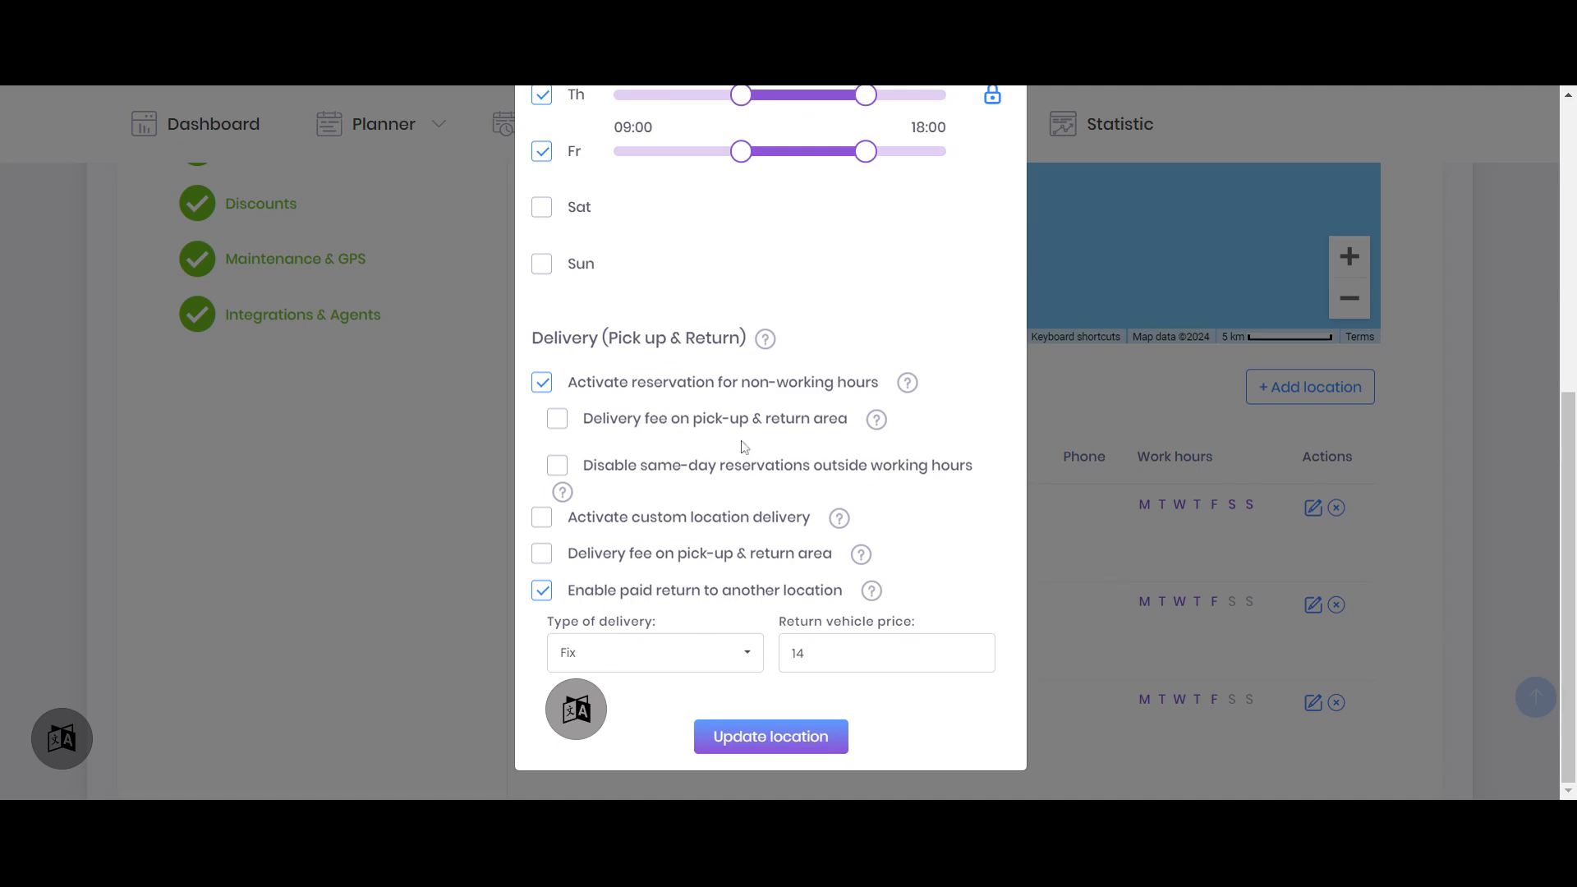
click(722, 420)
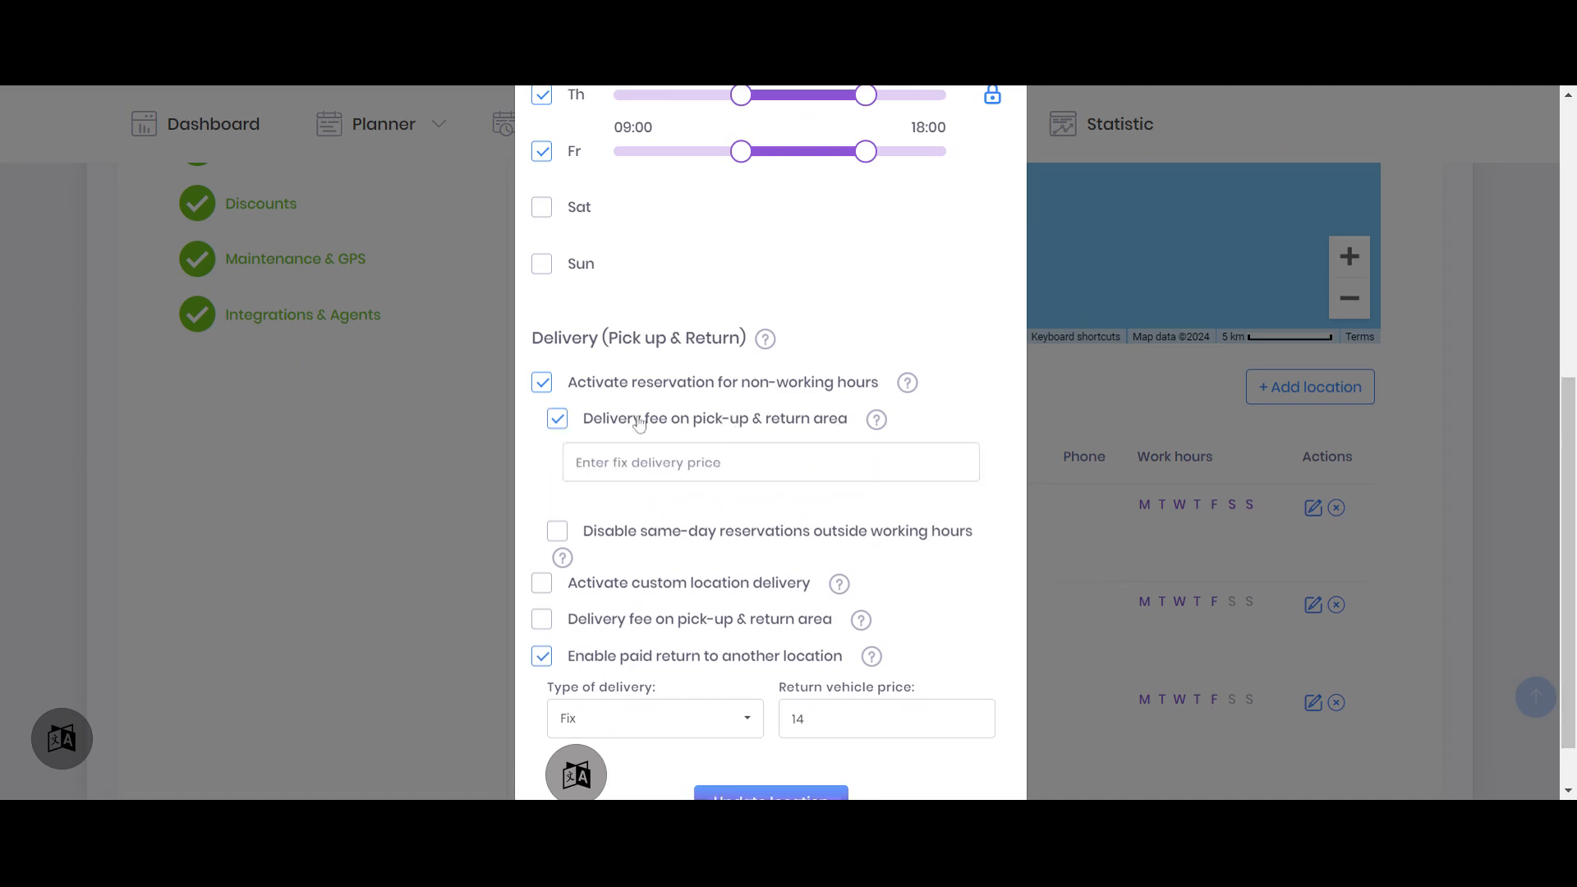
click(662, 479)
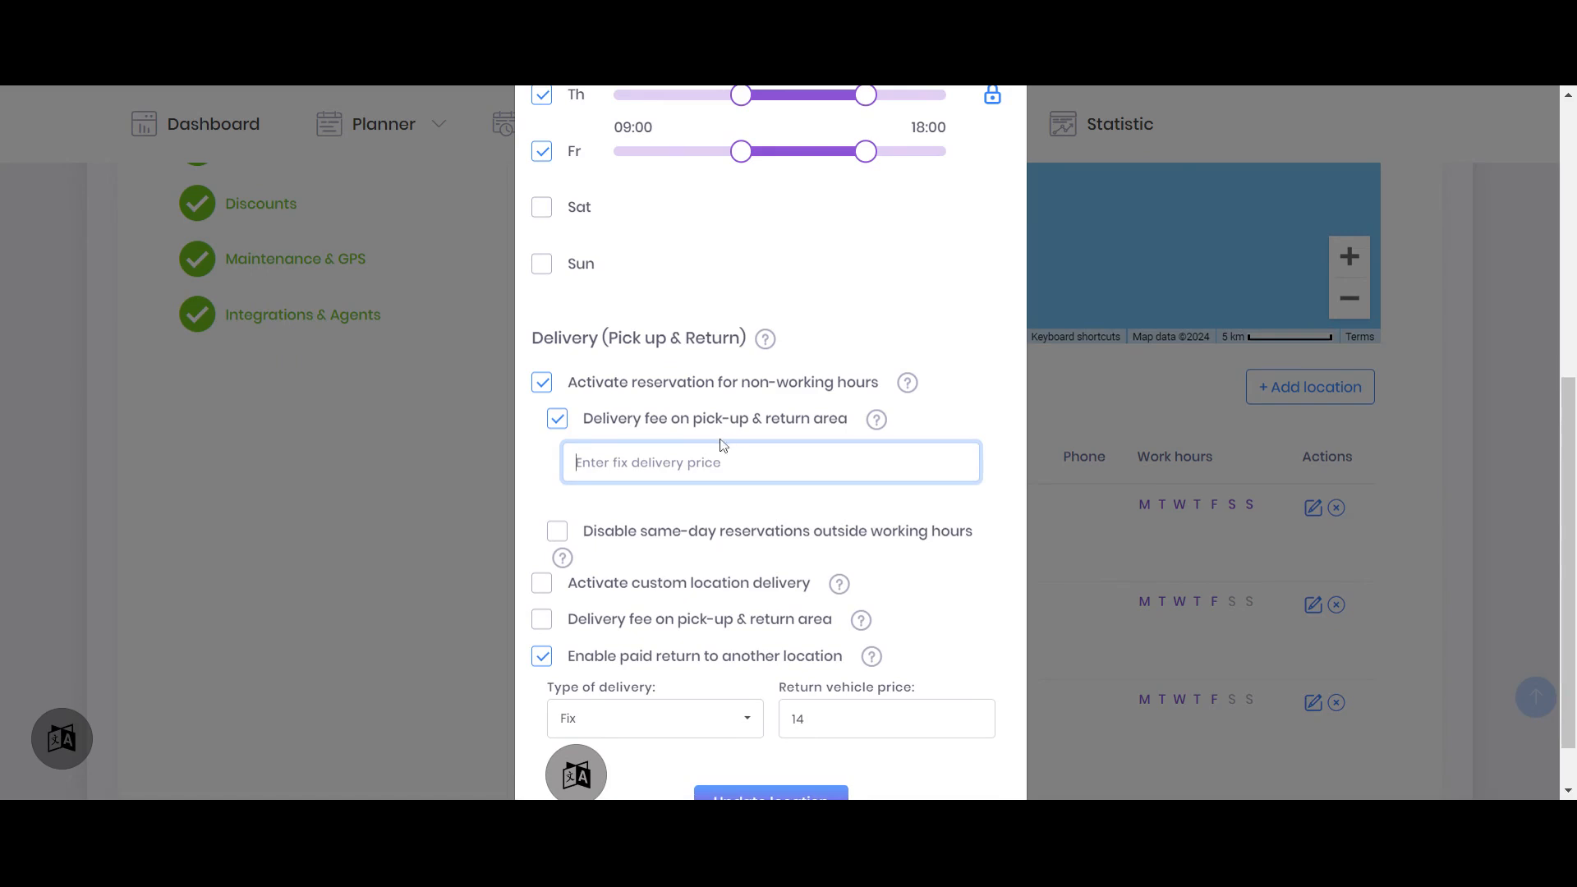
text(11)
scroll(921, 345, up, 4)
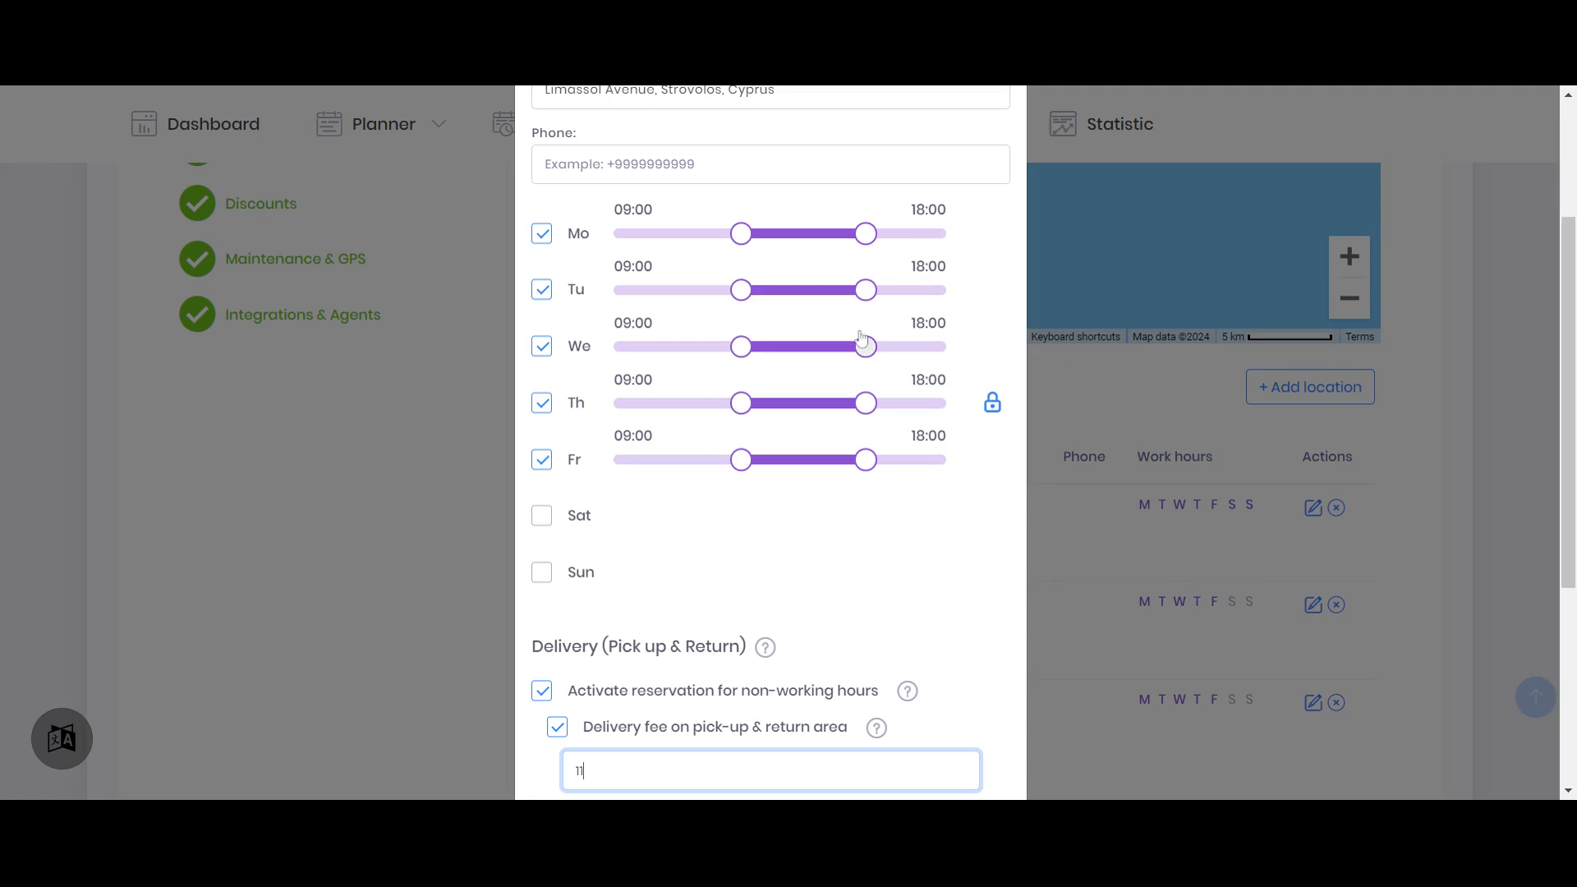
scroll(879, 466, down, 3)
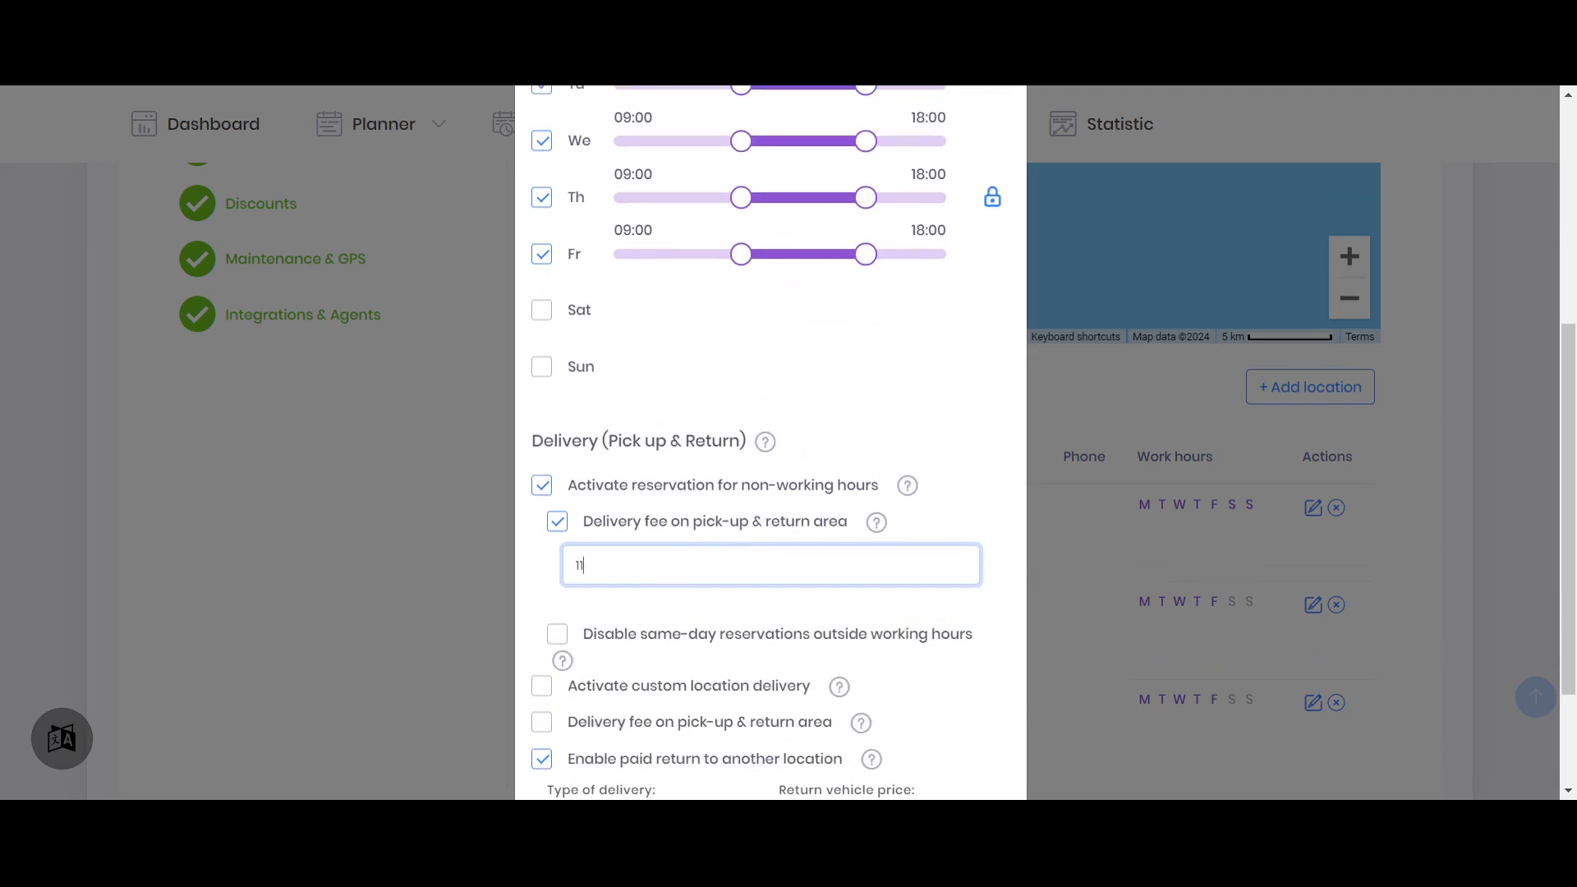
Disable same-day reservations outside working hours for the Limassol location and review its working hours against the delivery options
drag(587, 566, 555, 573)
scroll(775, 393, down, 2)
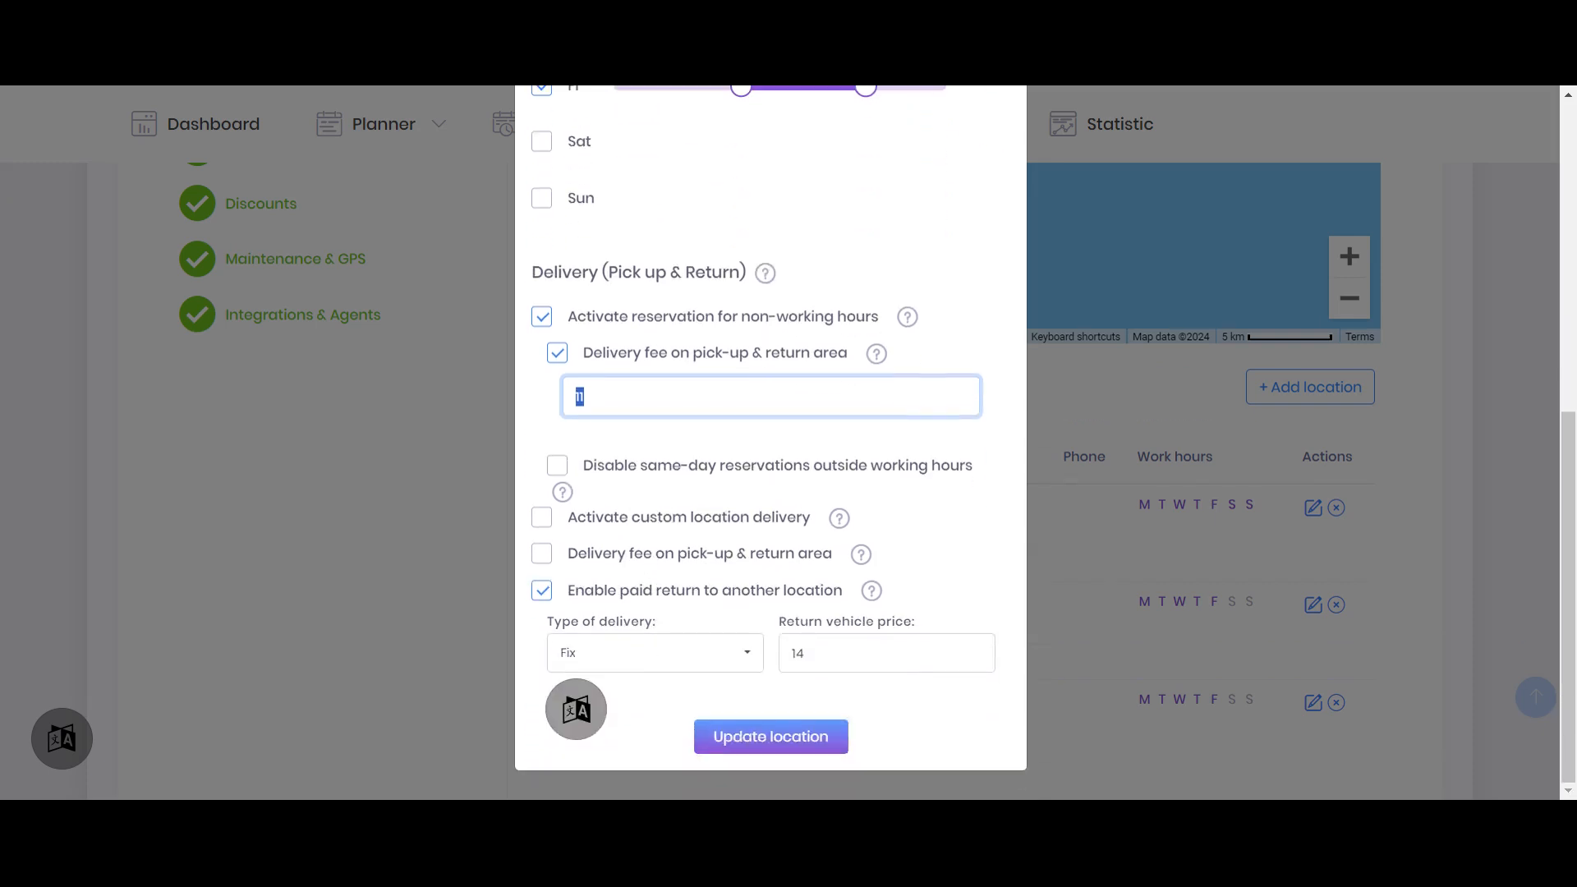
click(648, 473)
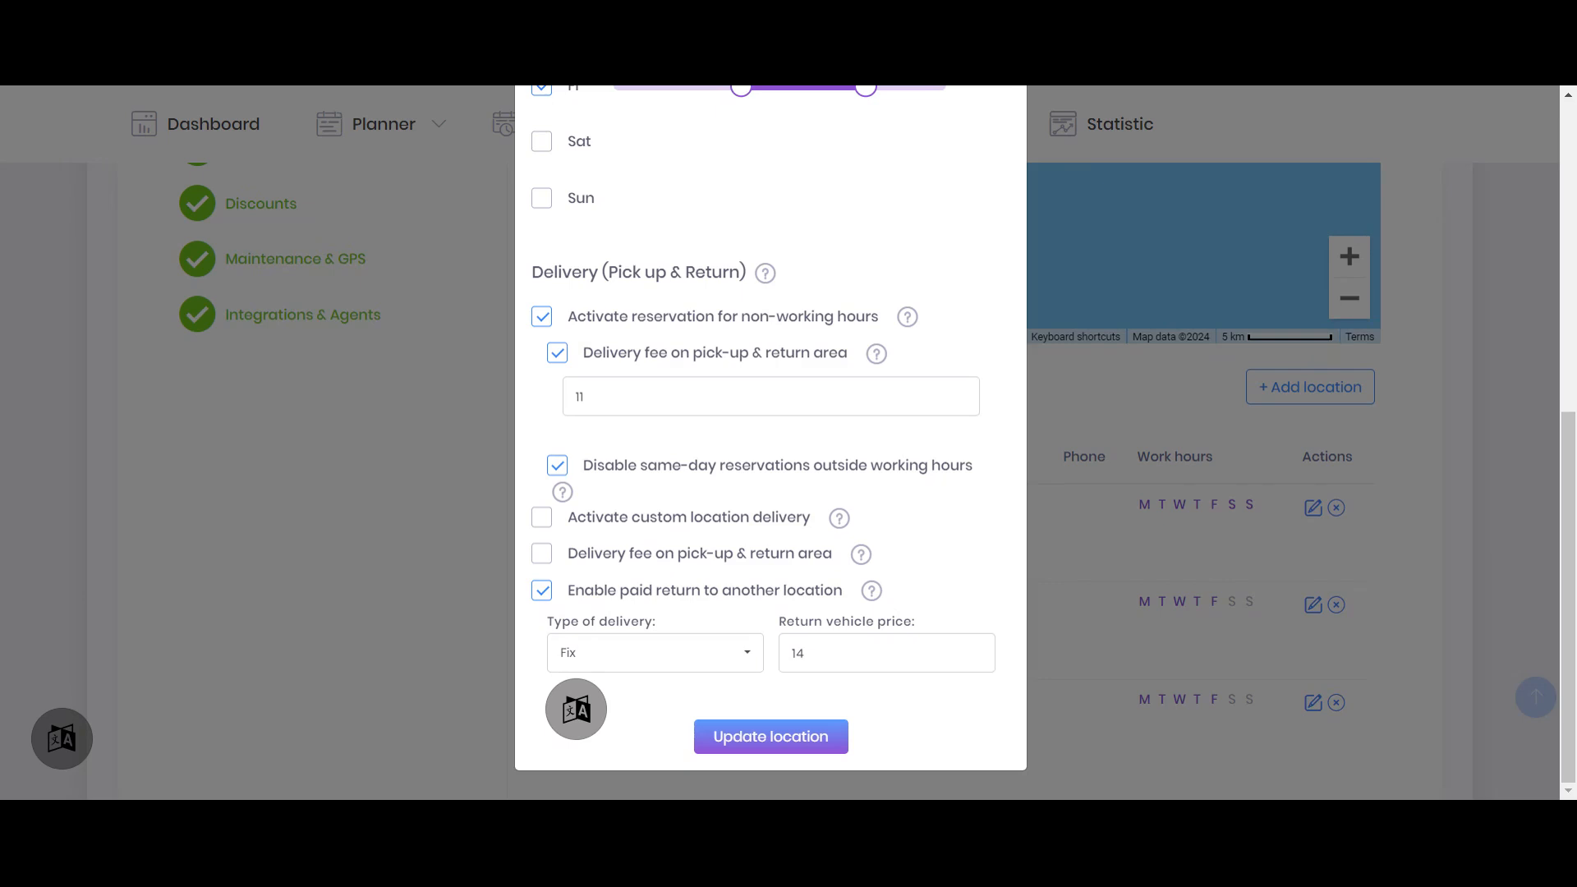
scroll(754, 444, up, 5)
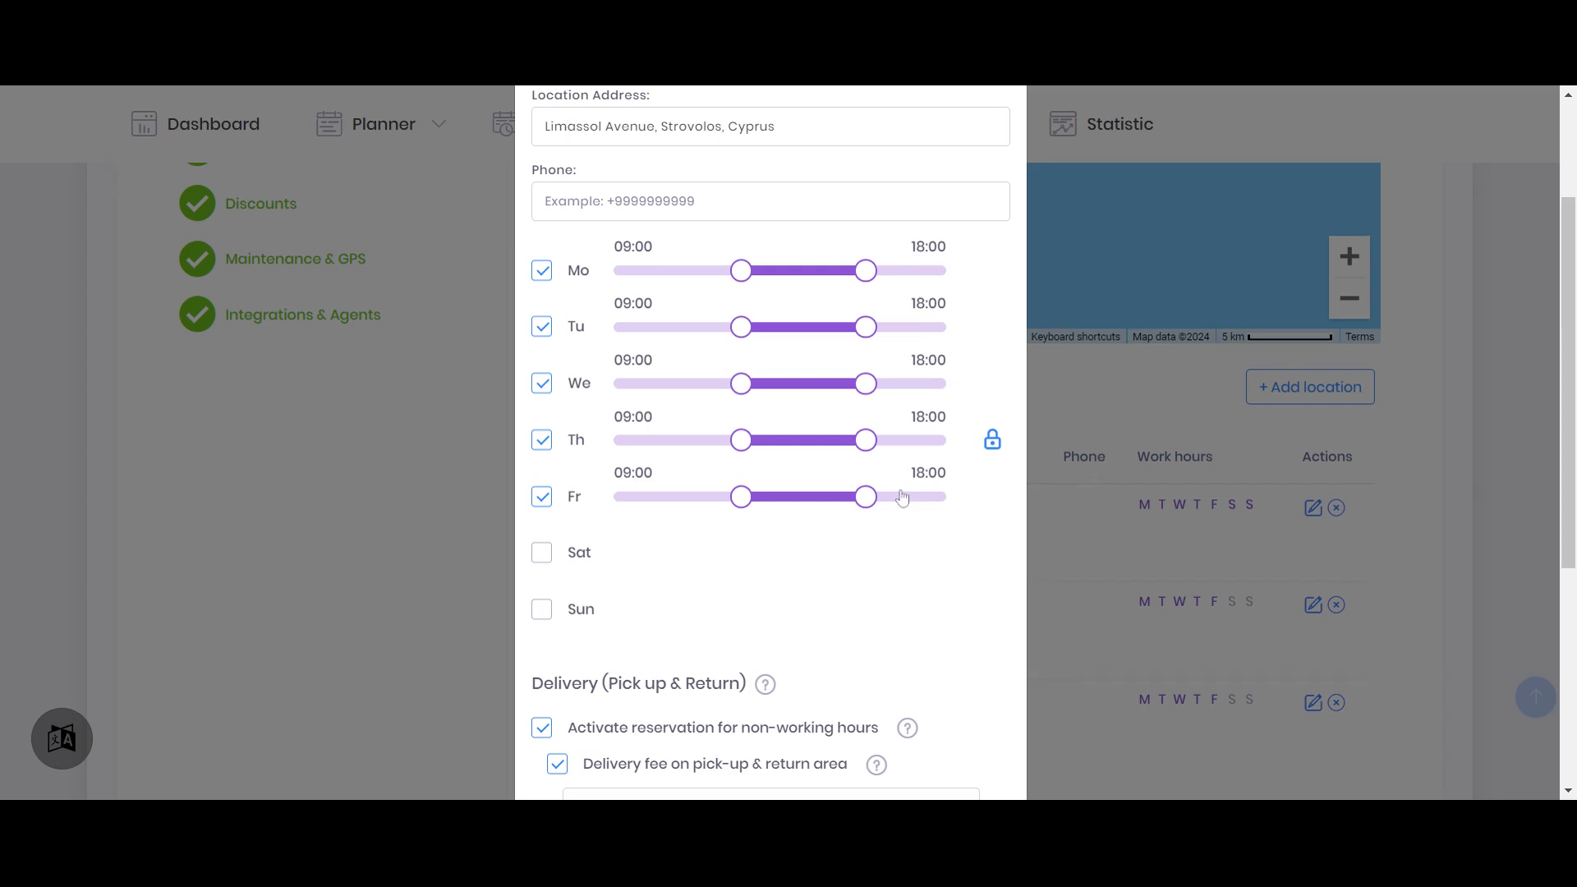
scroll(902, 498, down, 4)
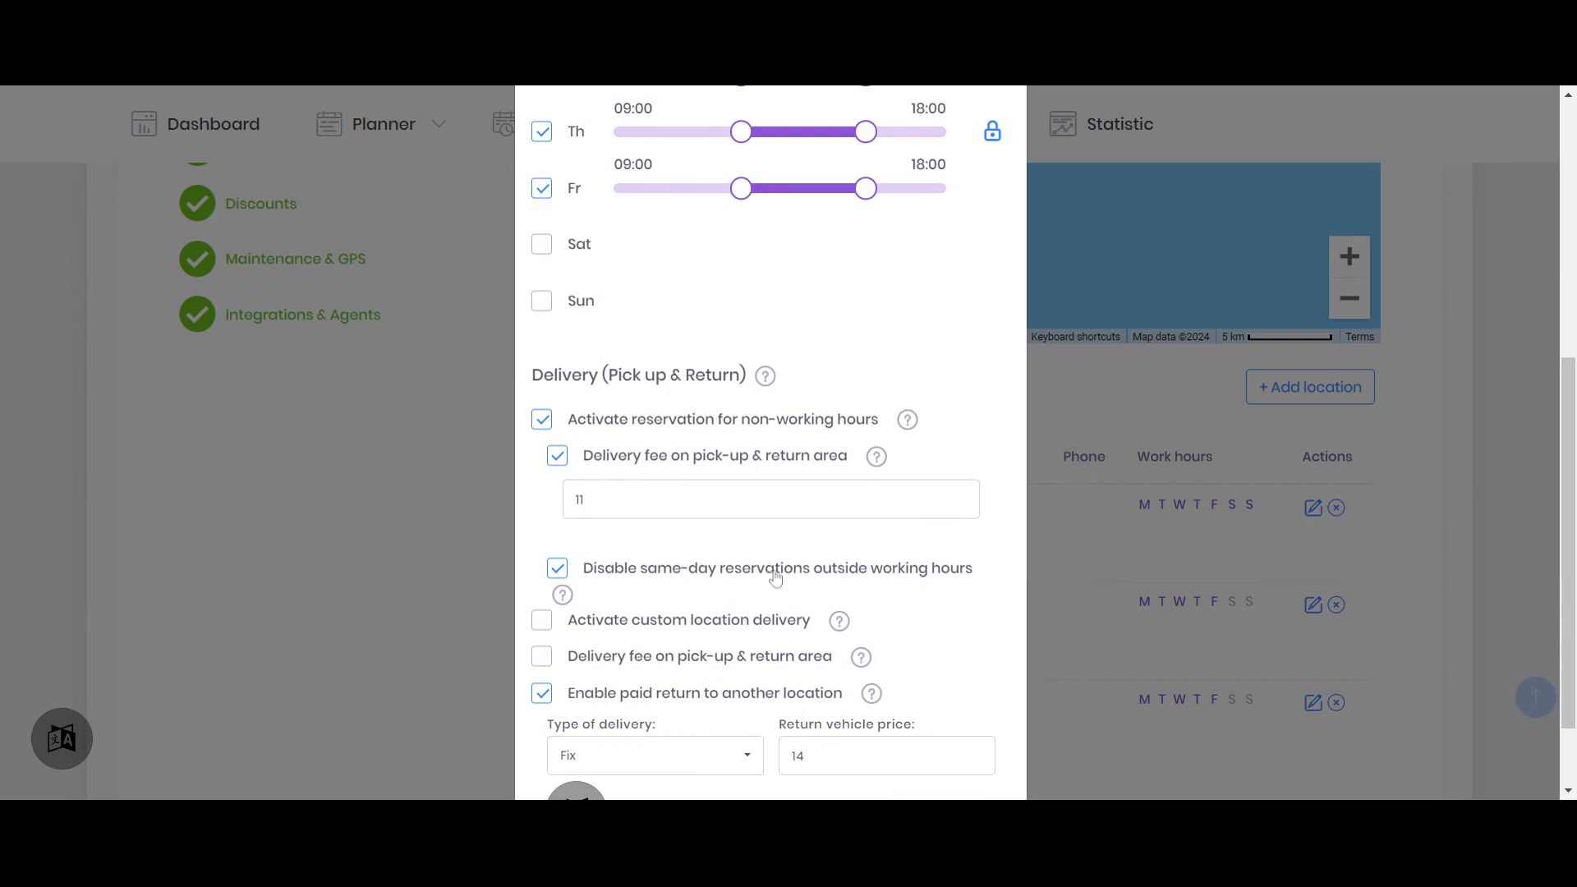
scroll(634, 601, up, 1)
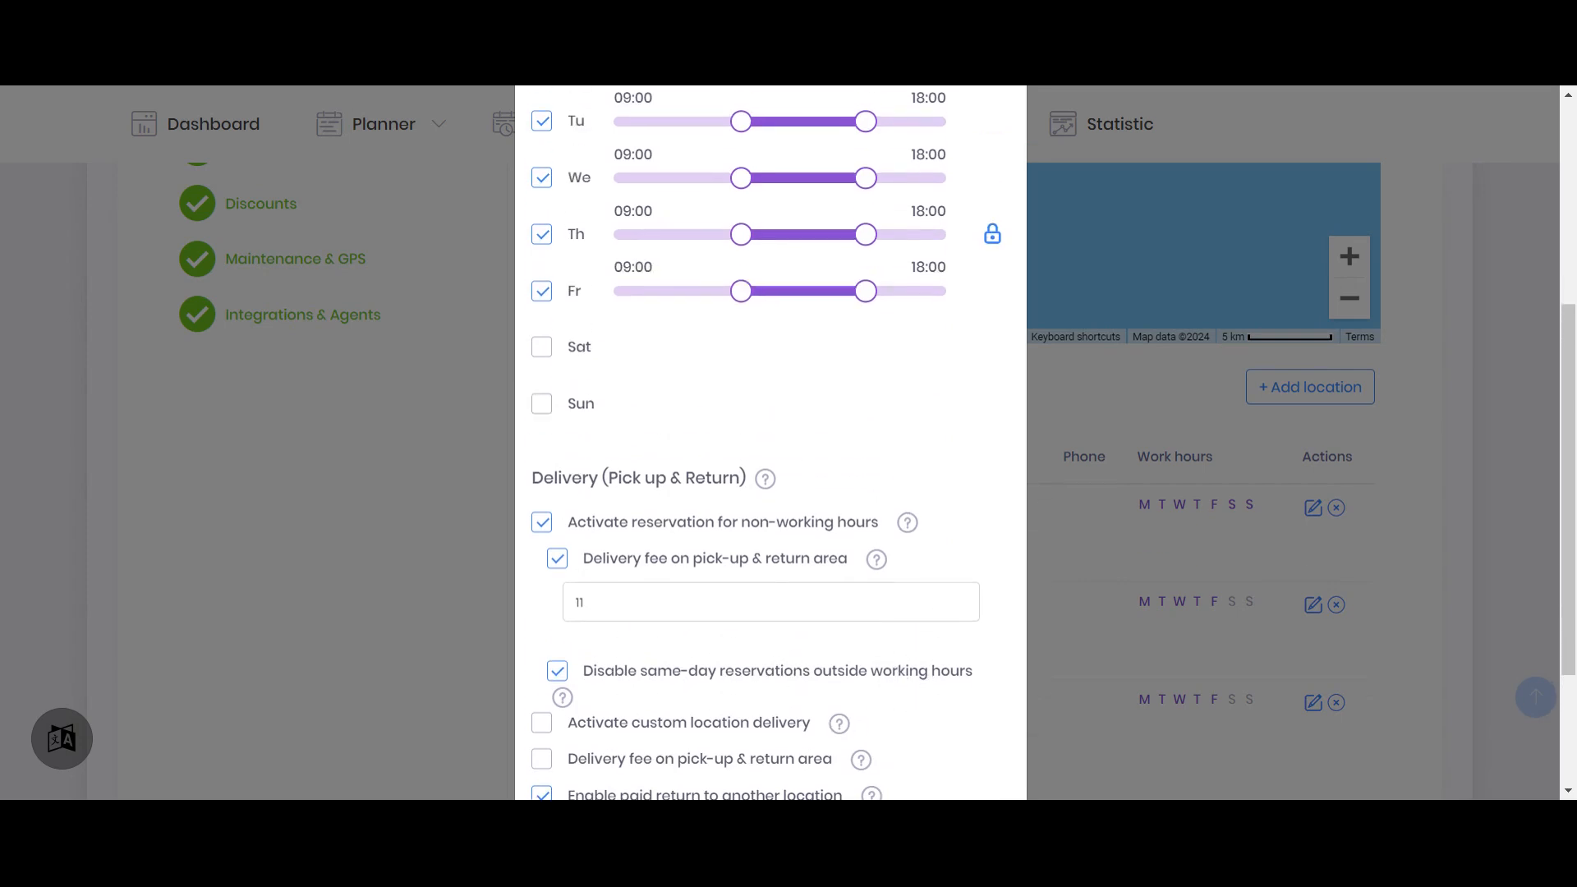
scroll(832, 517, down, 2)
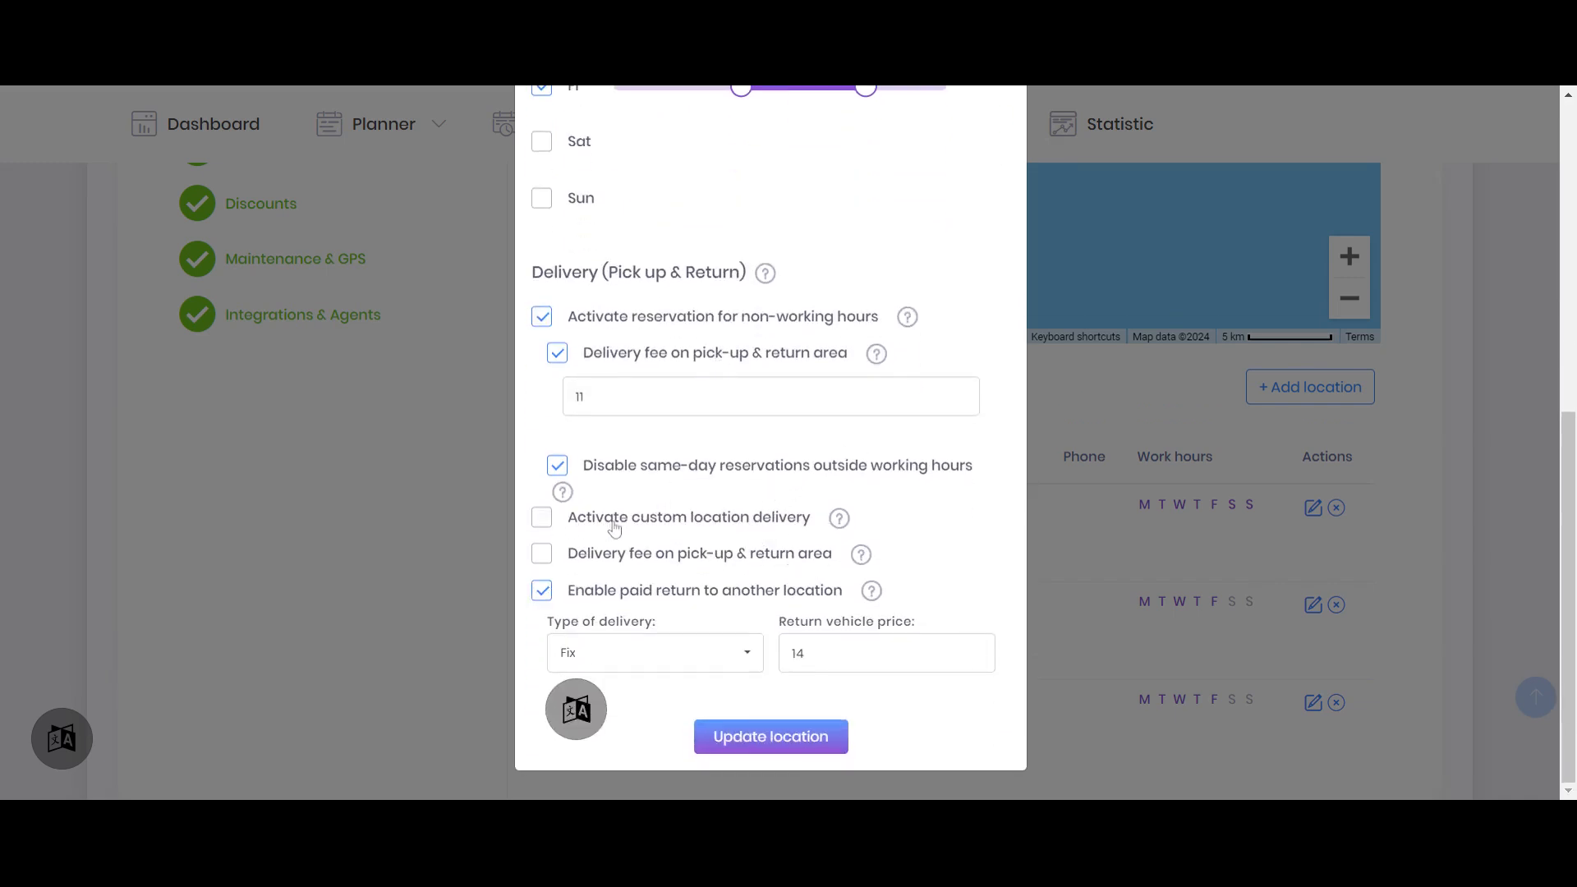
Activate custom location delivery for Limassol, charged by Km at a delivery price of 2
click(541, 519)
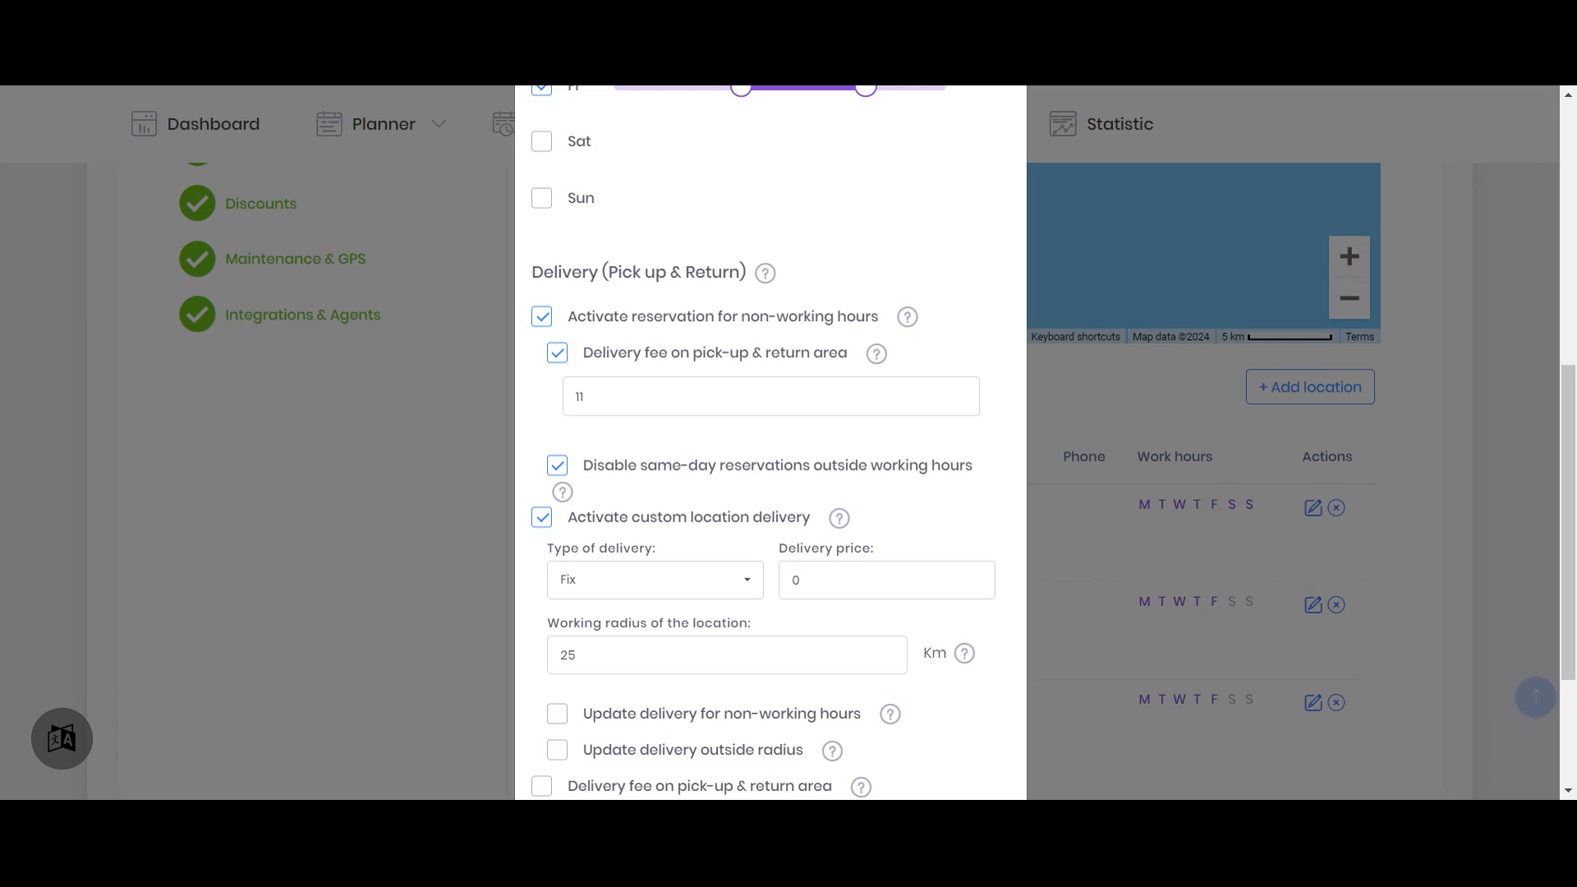
scroll(670, 411, down, 1)
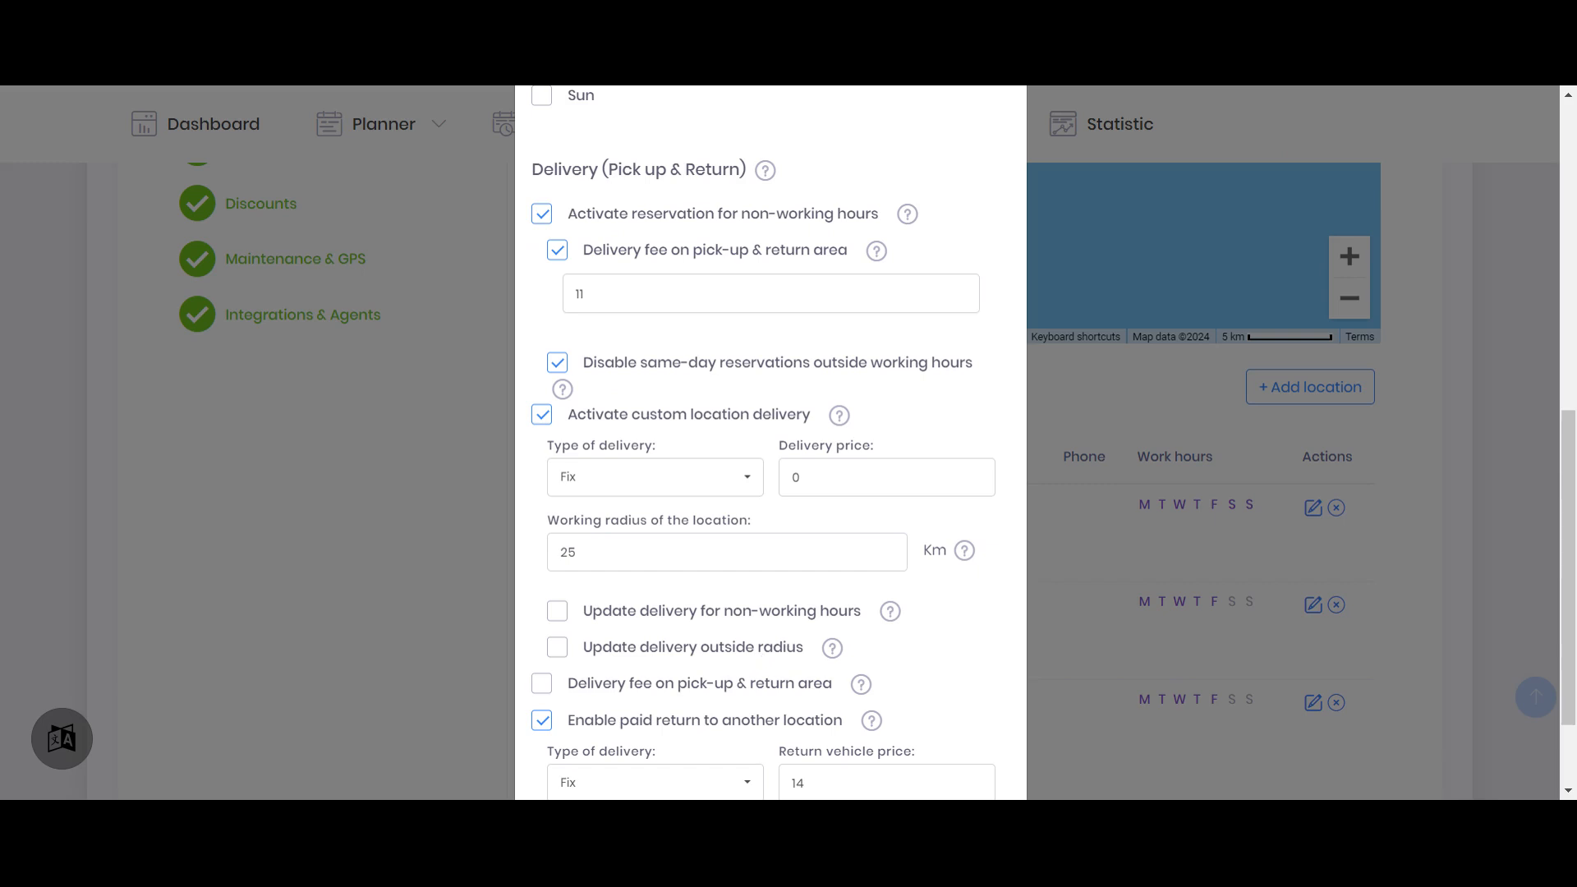
drag(543, 447, 723, 441)
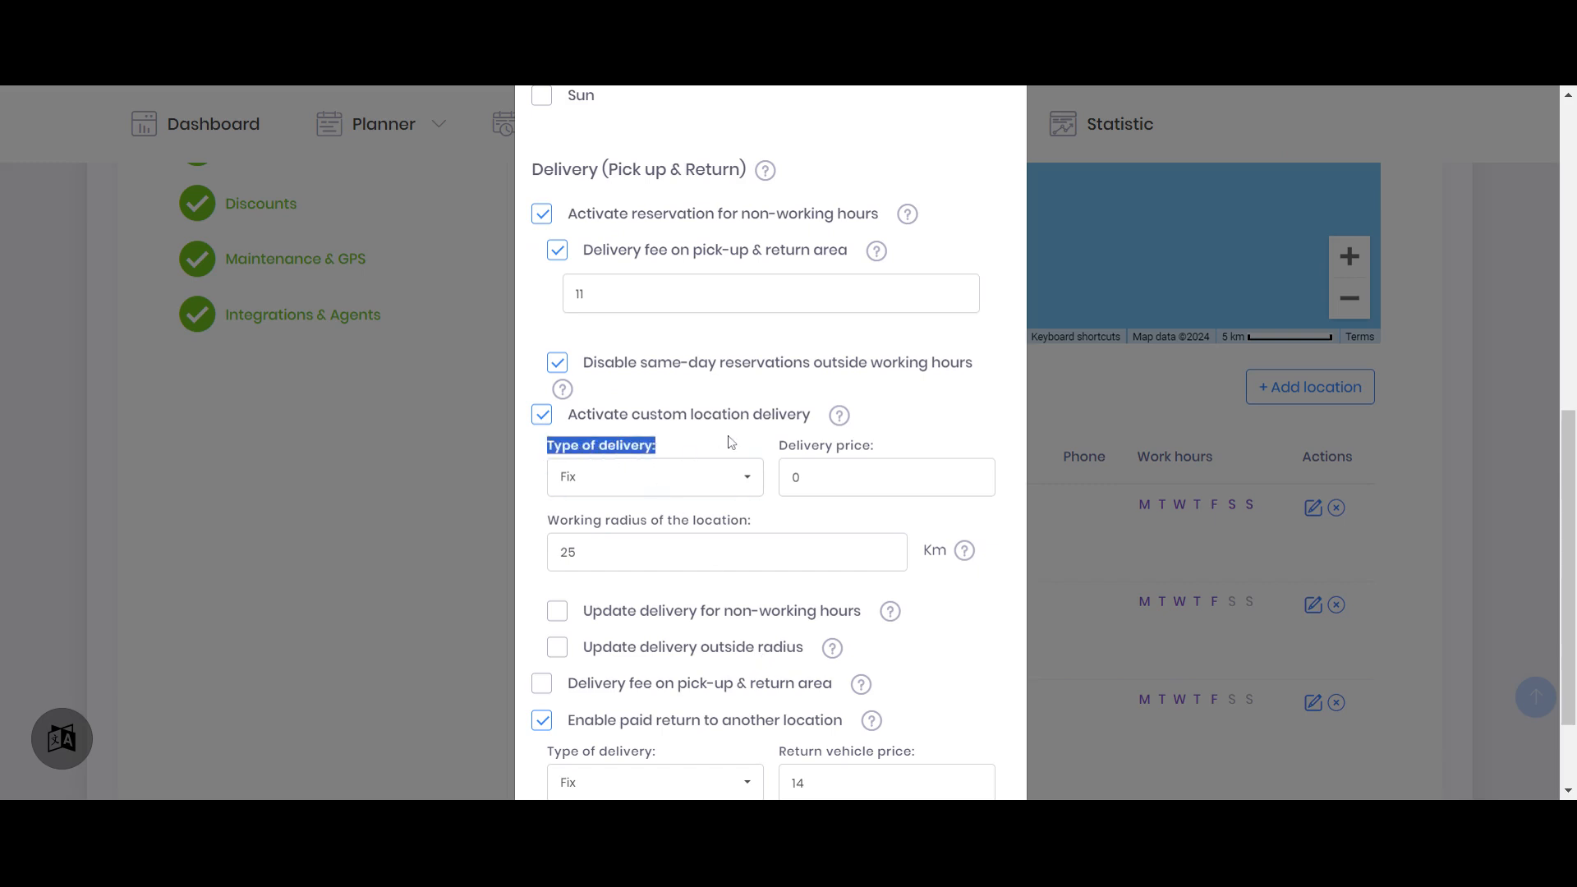
click(714, 485)
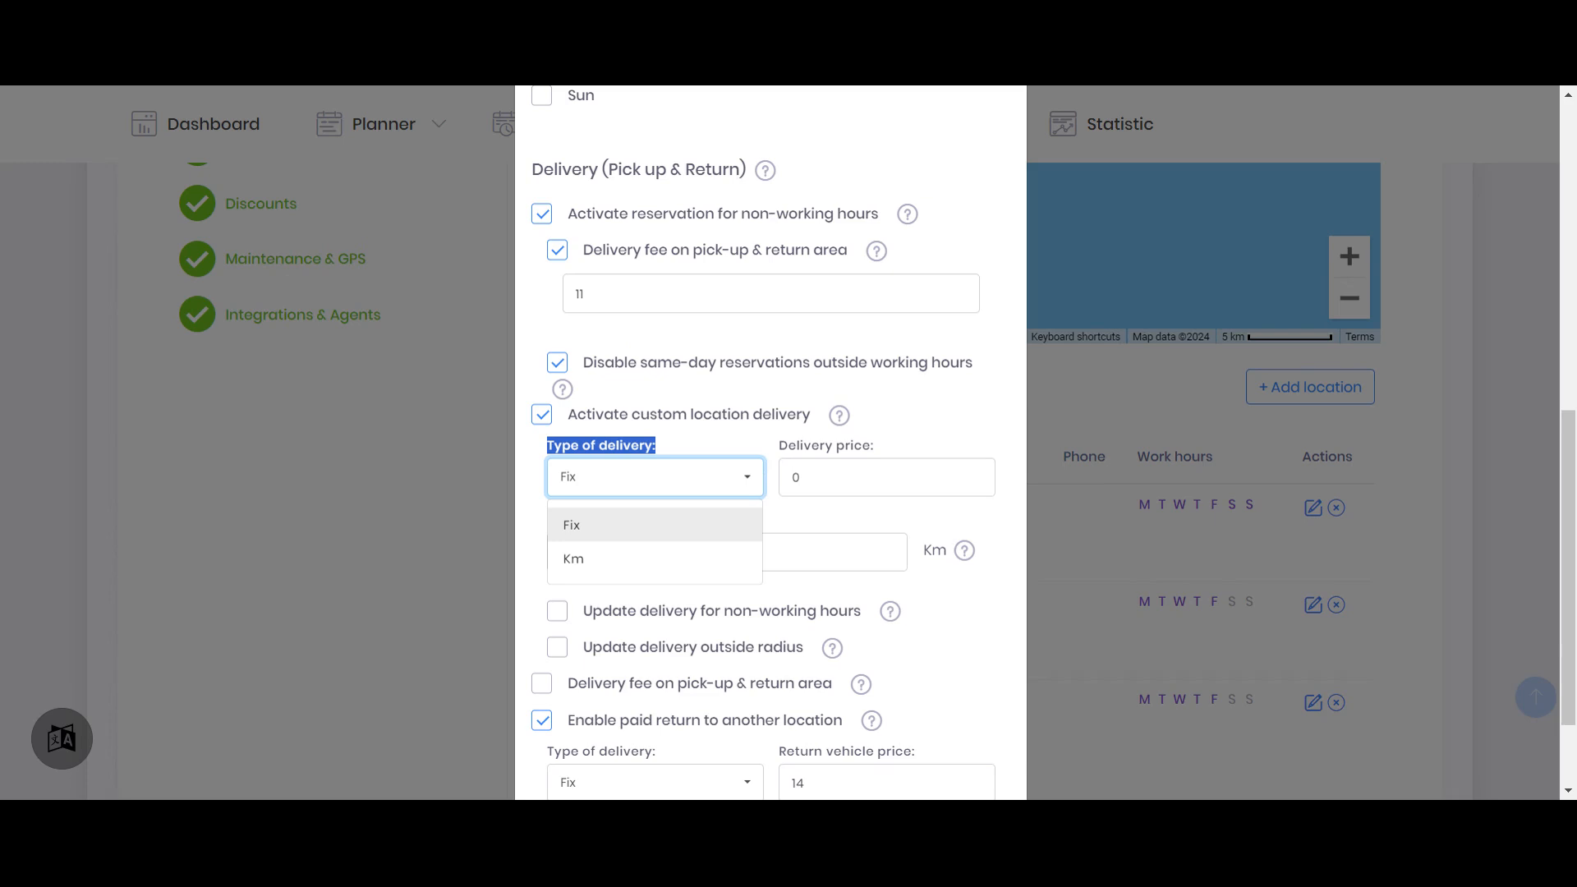
click(651, 562)
key(Tab)
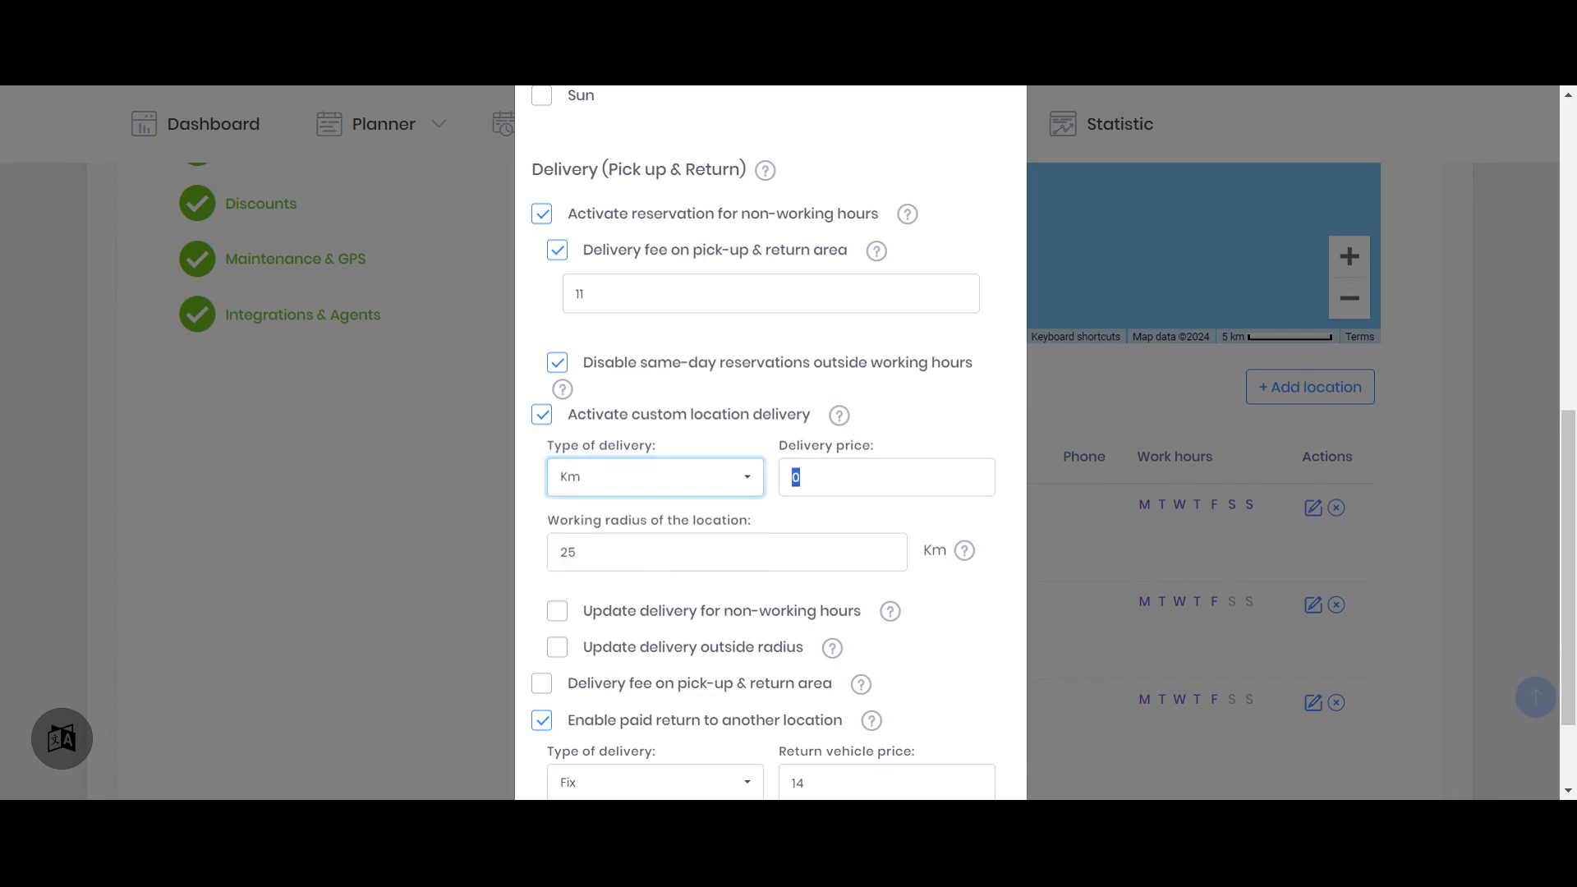
text(2)
click(786, 509)
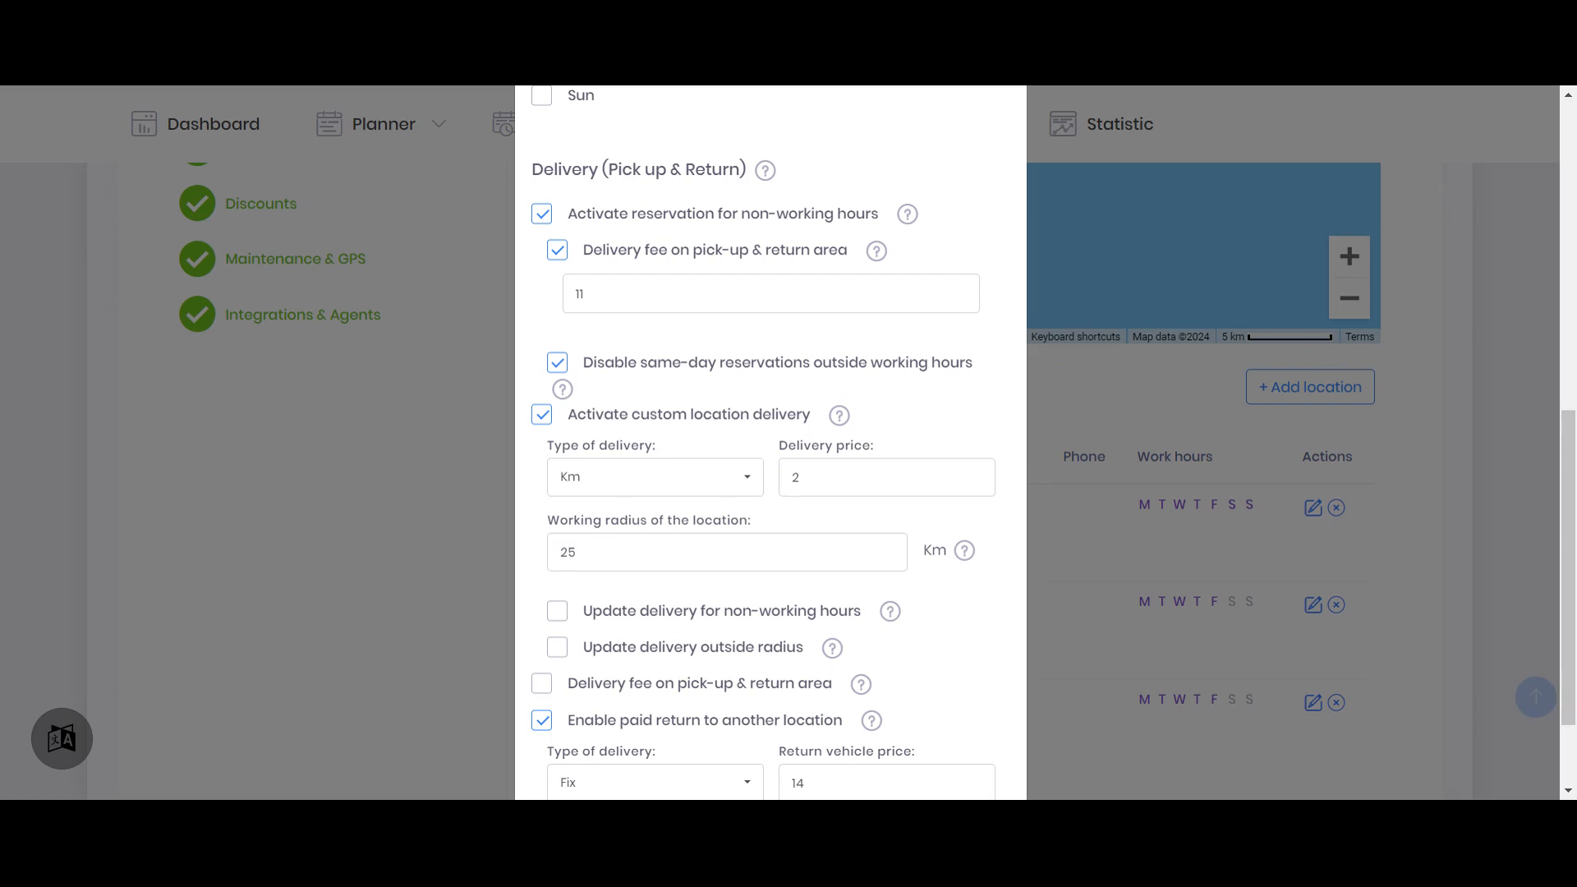
drag(810, 478, 765, 479)
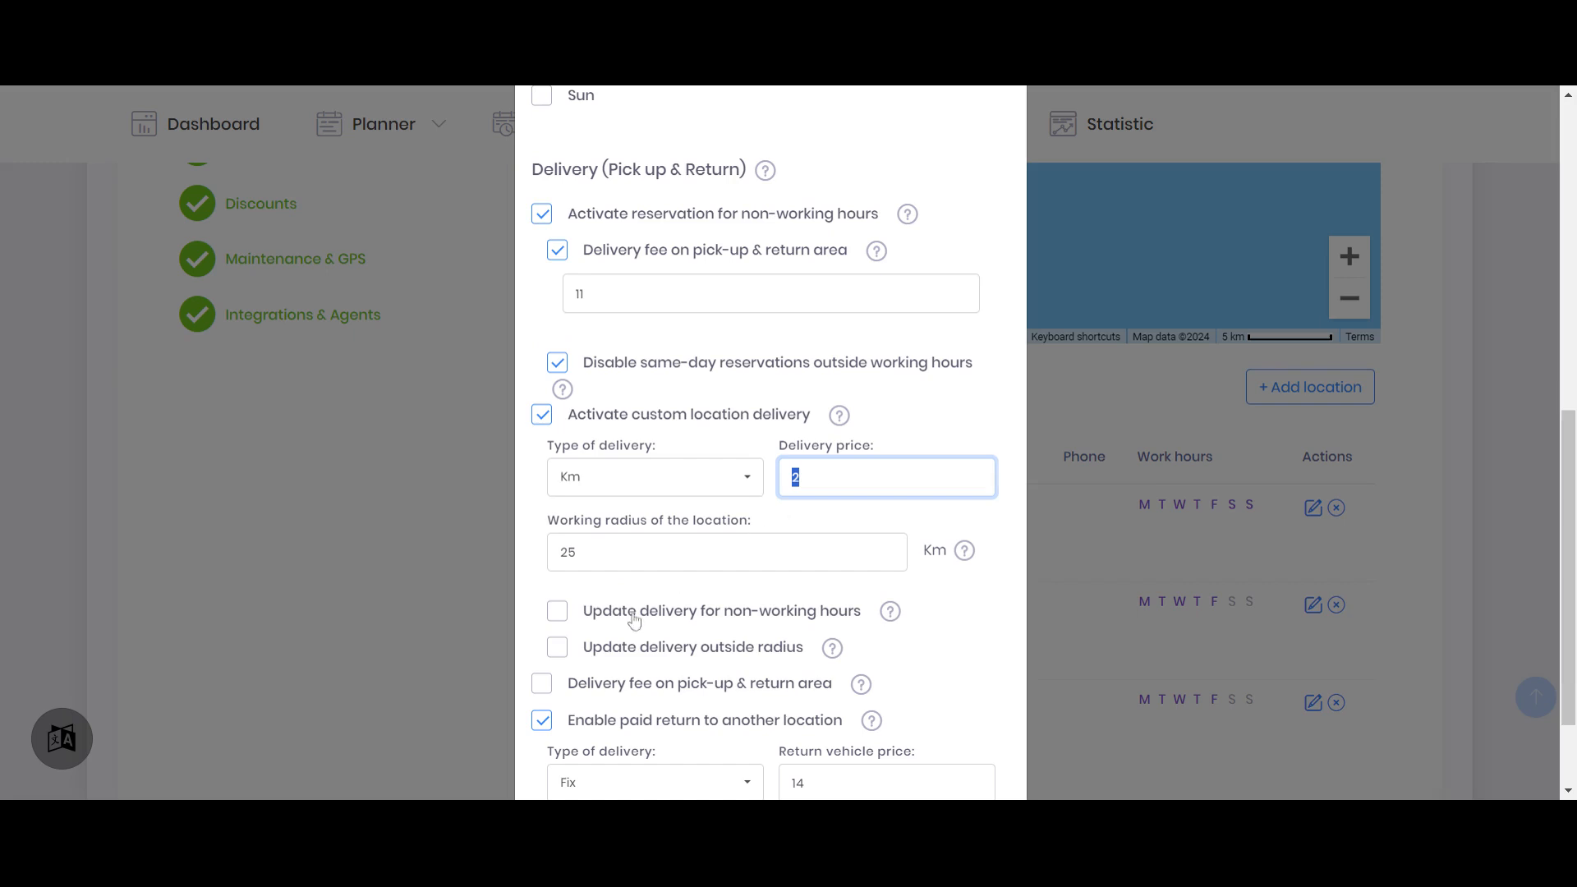
click(953, 620)
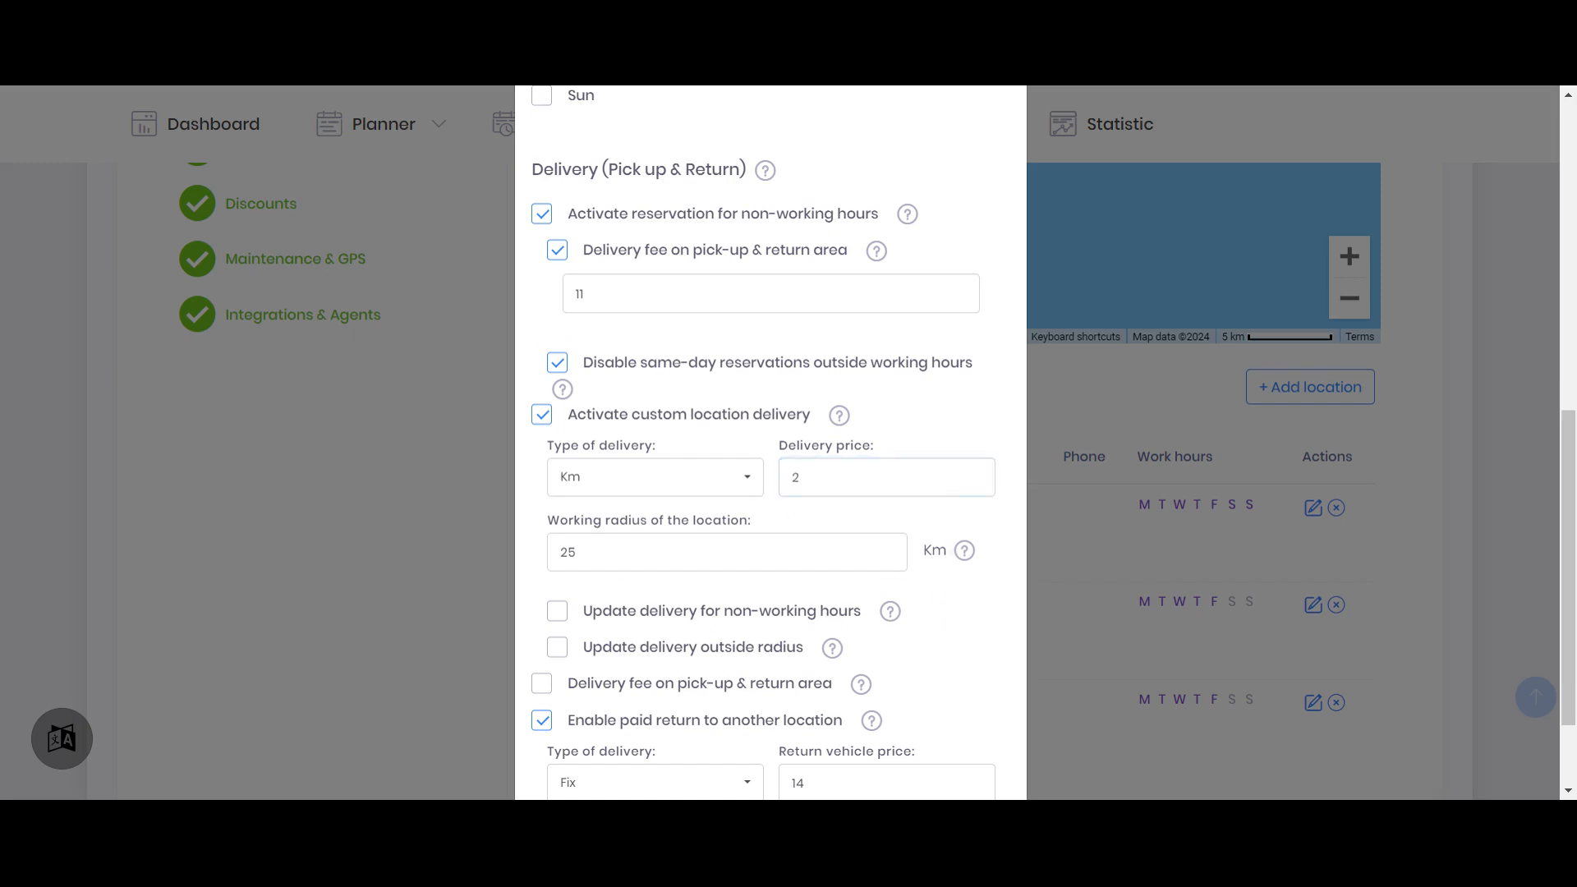
Enable updated delivery for non-working hours at a fixed price of 20 and set Limassol's working radius to 15 km
scroll(953, 620, down, 1)
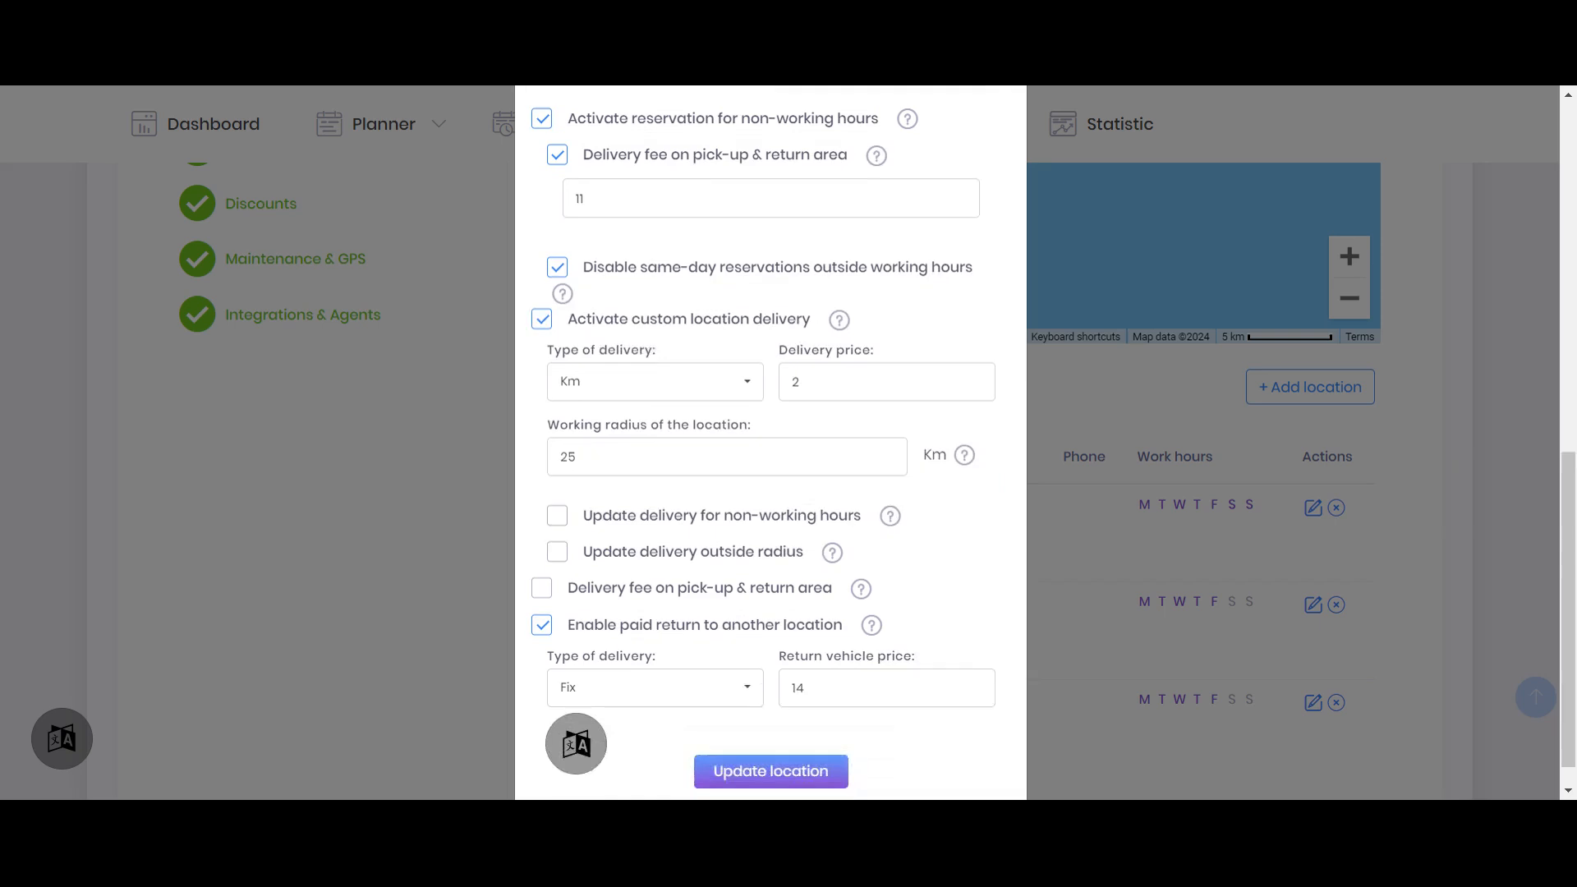
click(656, 519)
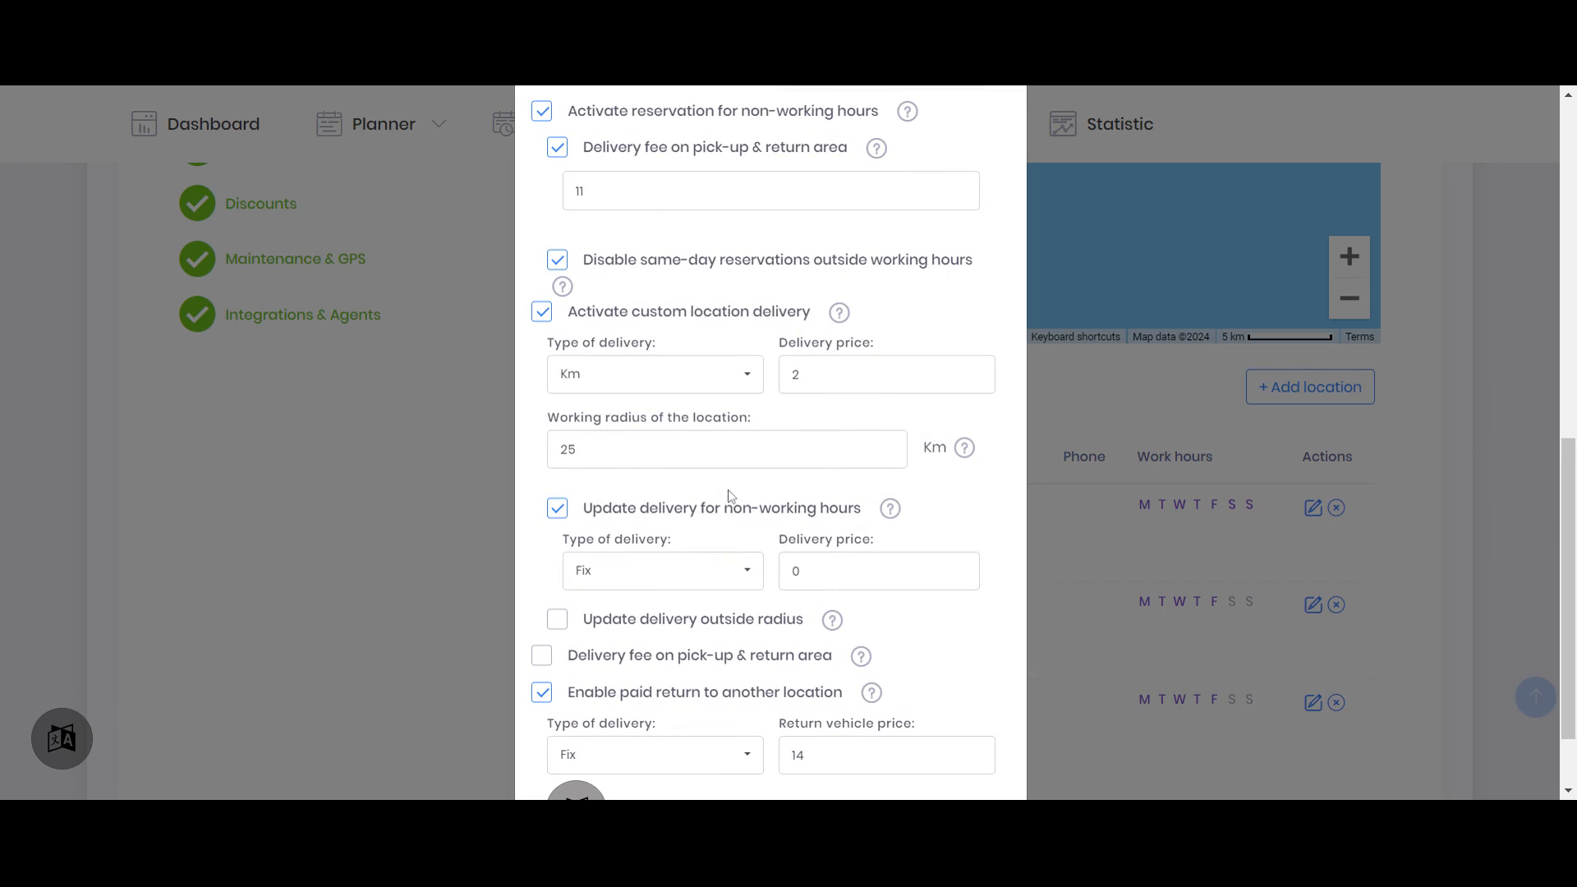
scroll(730, 496, up, 1)
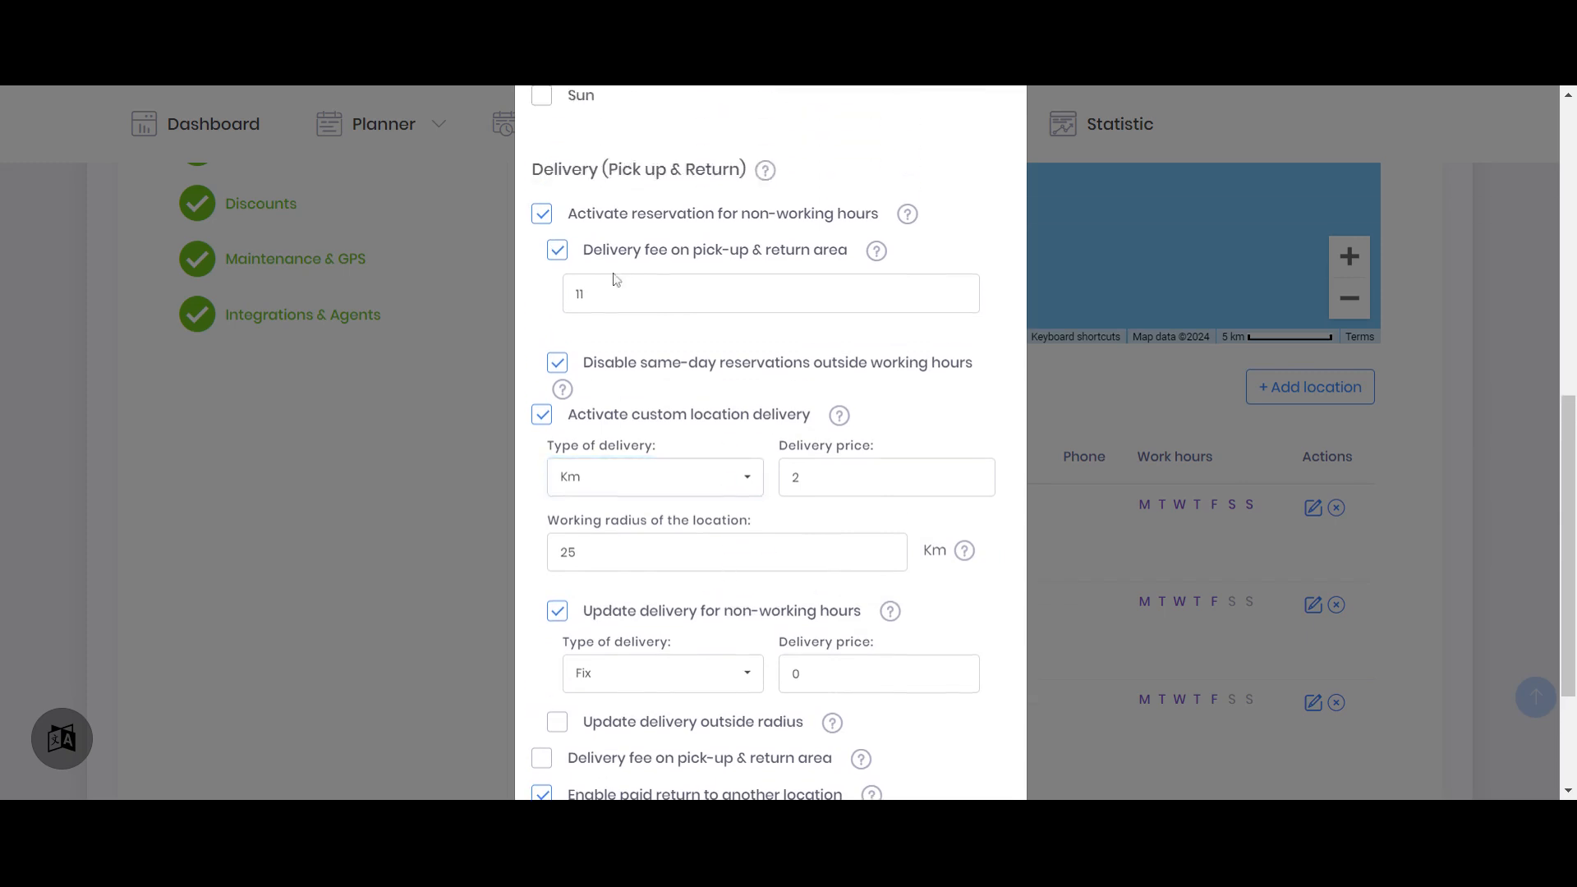
scroll(608, 338, up, 1)
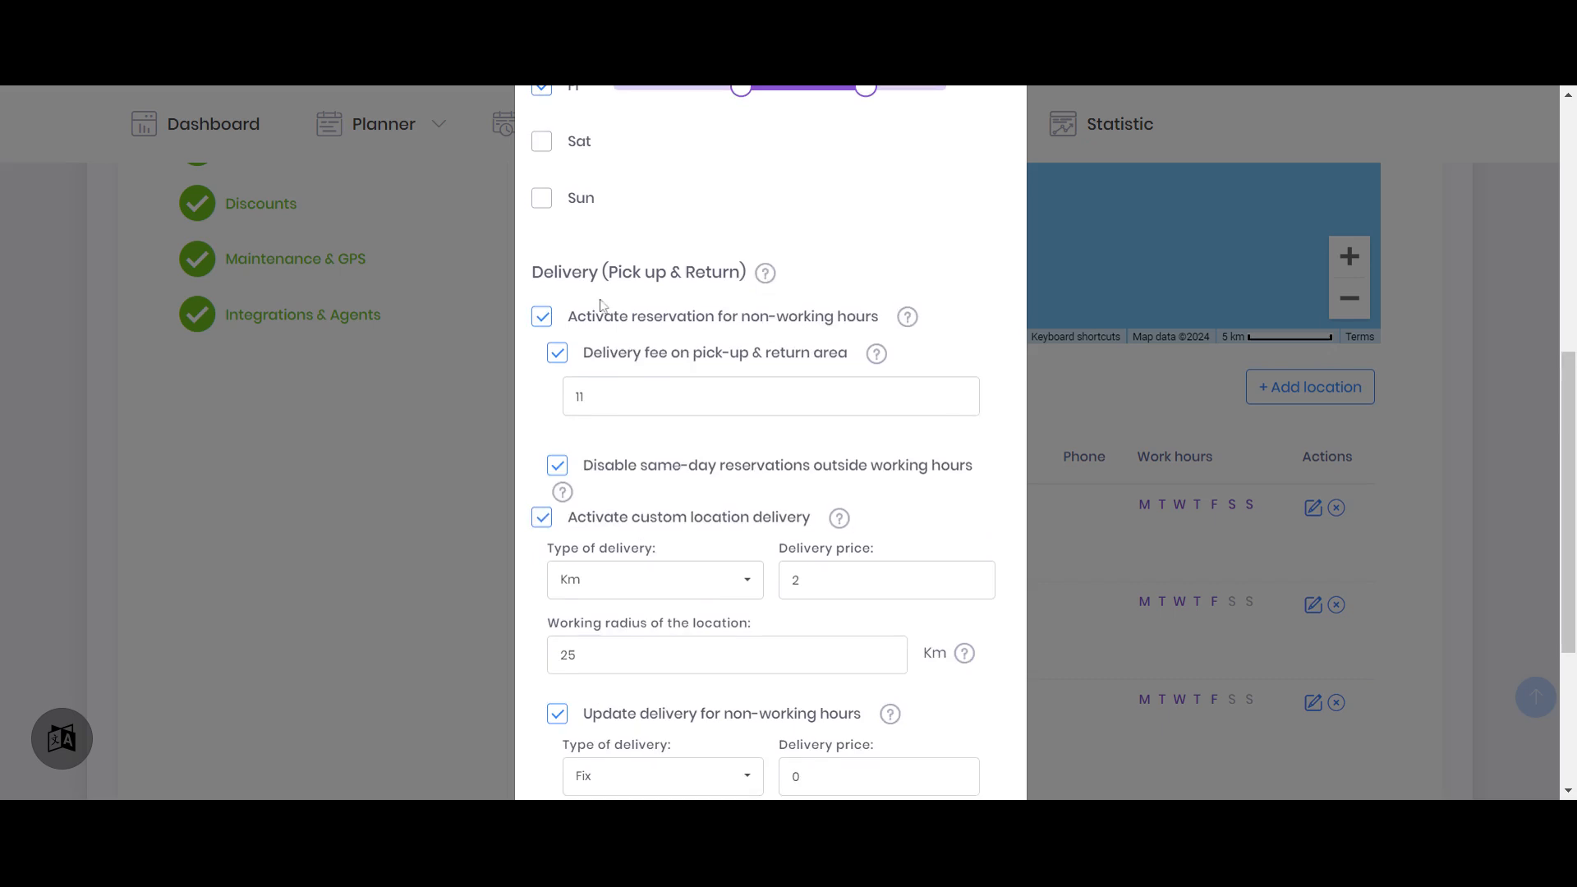
scroll(681, 346, down, 1)
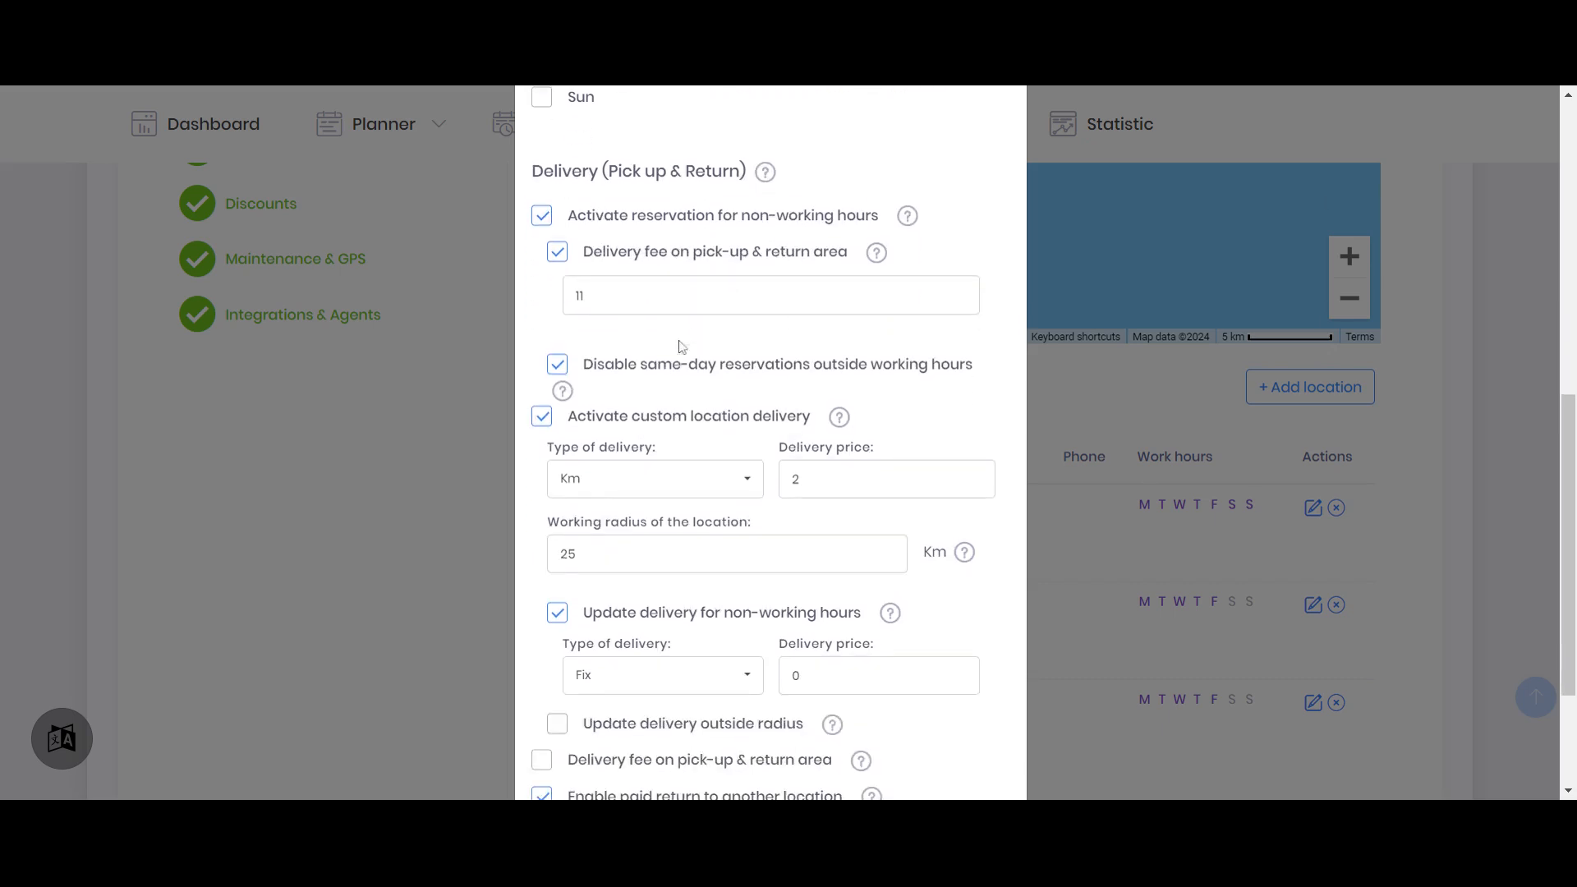
double_click(618, 555)
text(15)
key(ctrl+a)
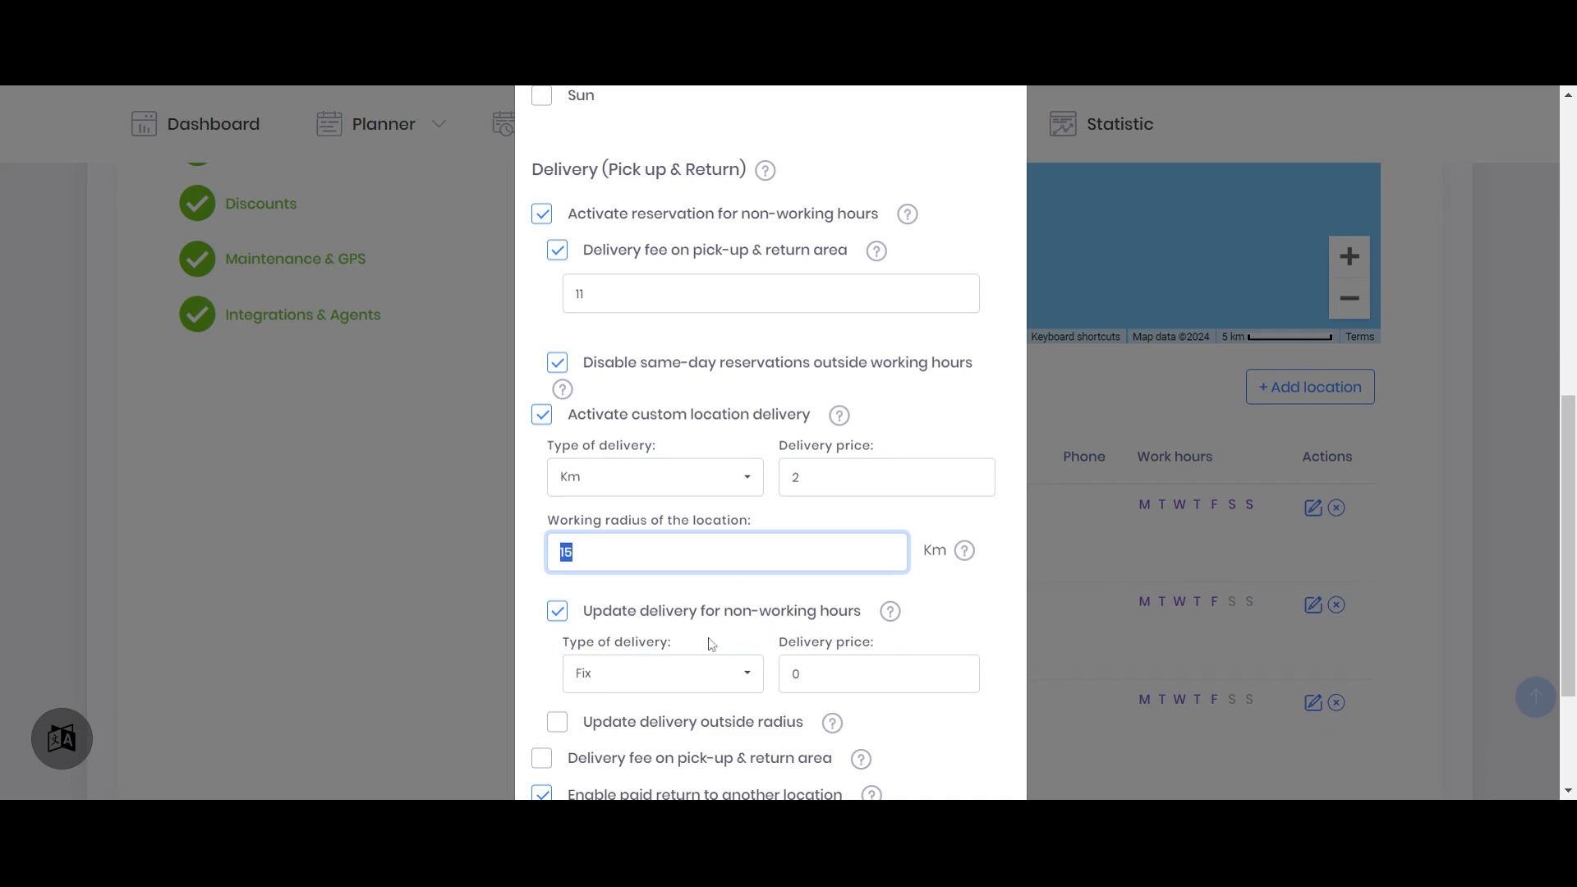
double_click(796, 673)
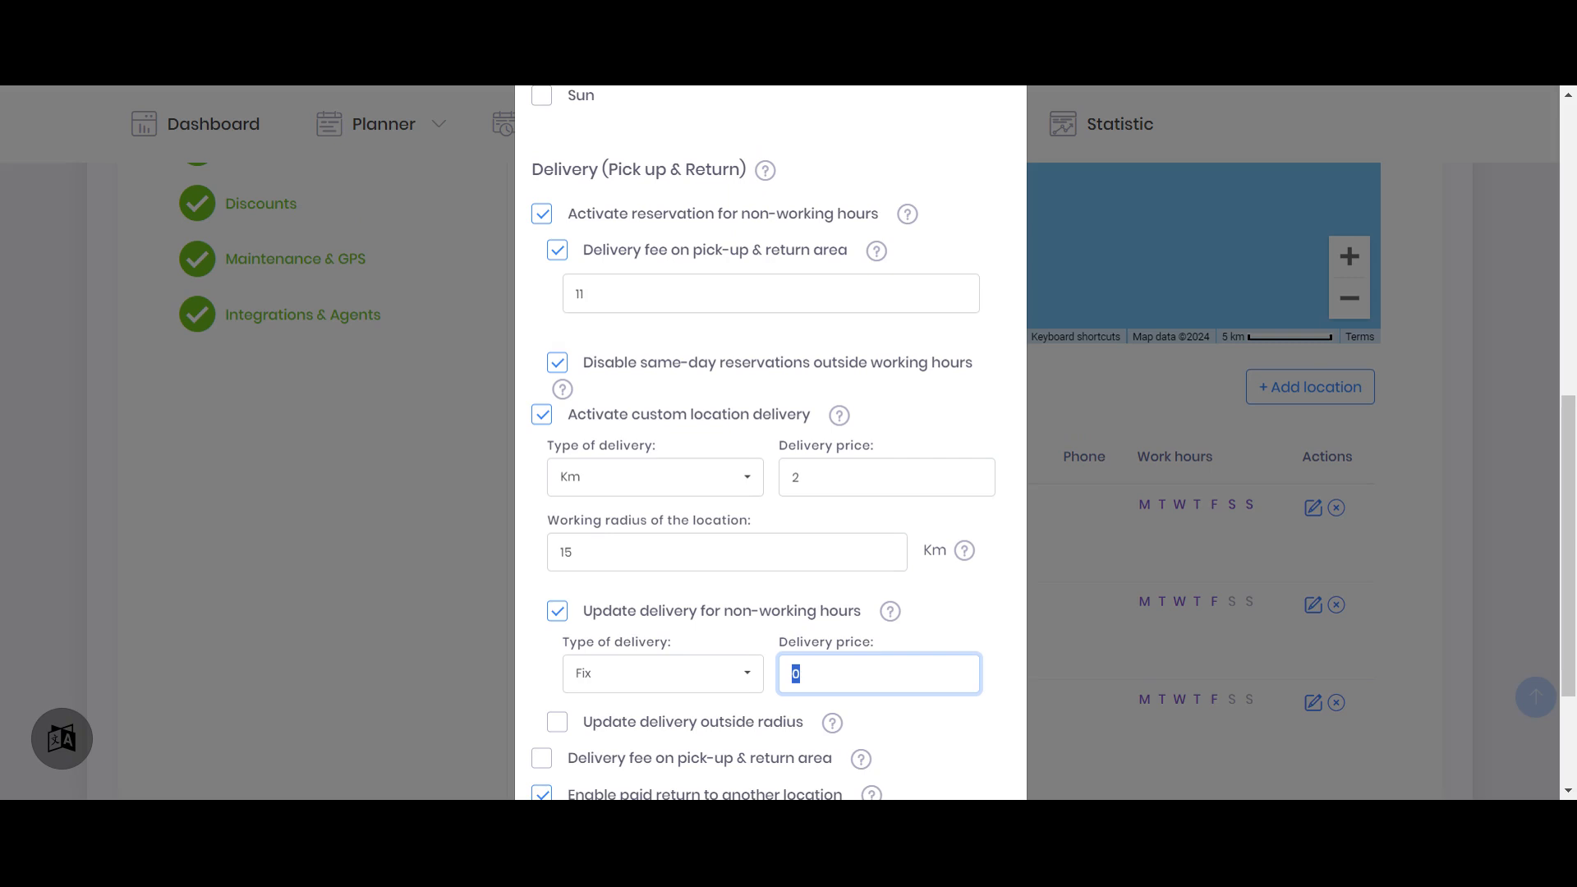
text(20)
scroll(867, 520, down, 3)
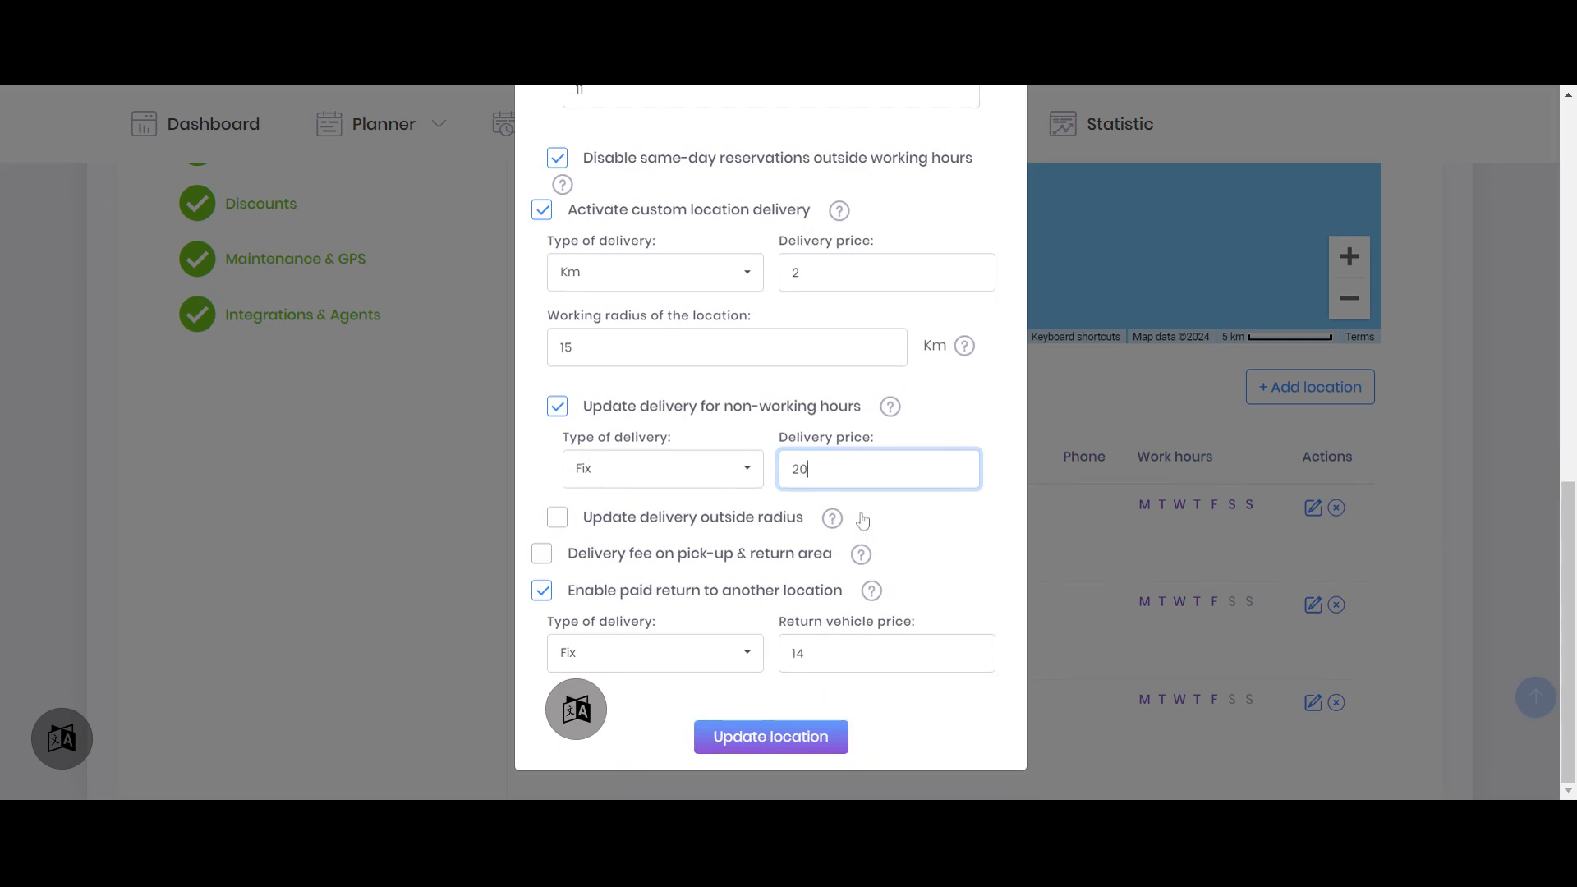
Enable updated delivery outside the radius for Limassol with a fixed outside-radius price of 30
click(612, 526)
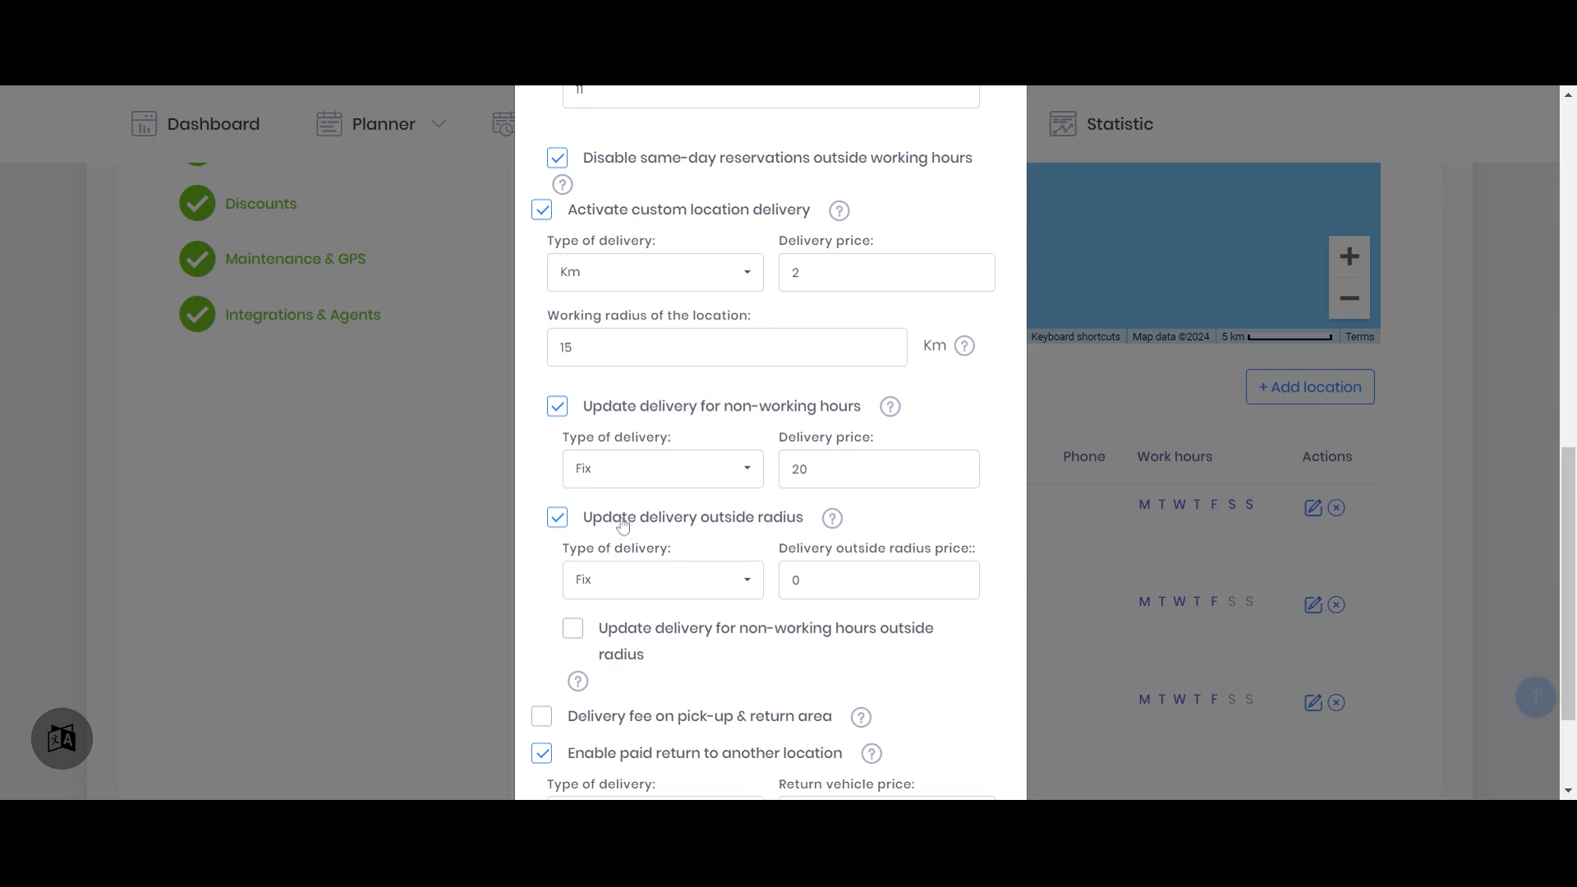
double_click(565, 348)
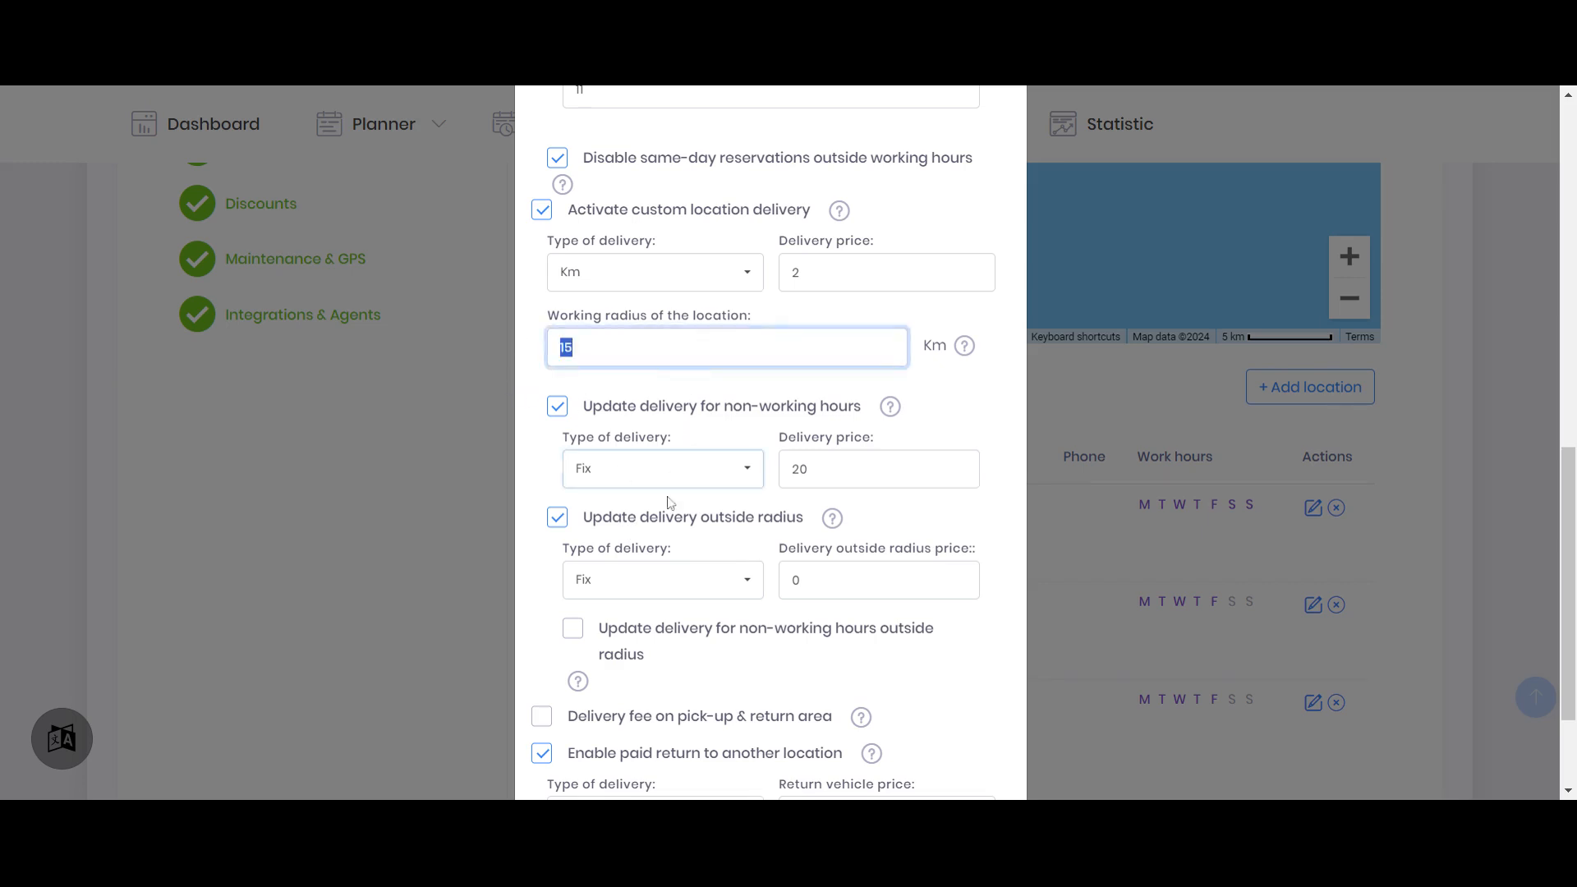
click(634, 584)
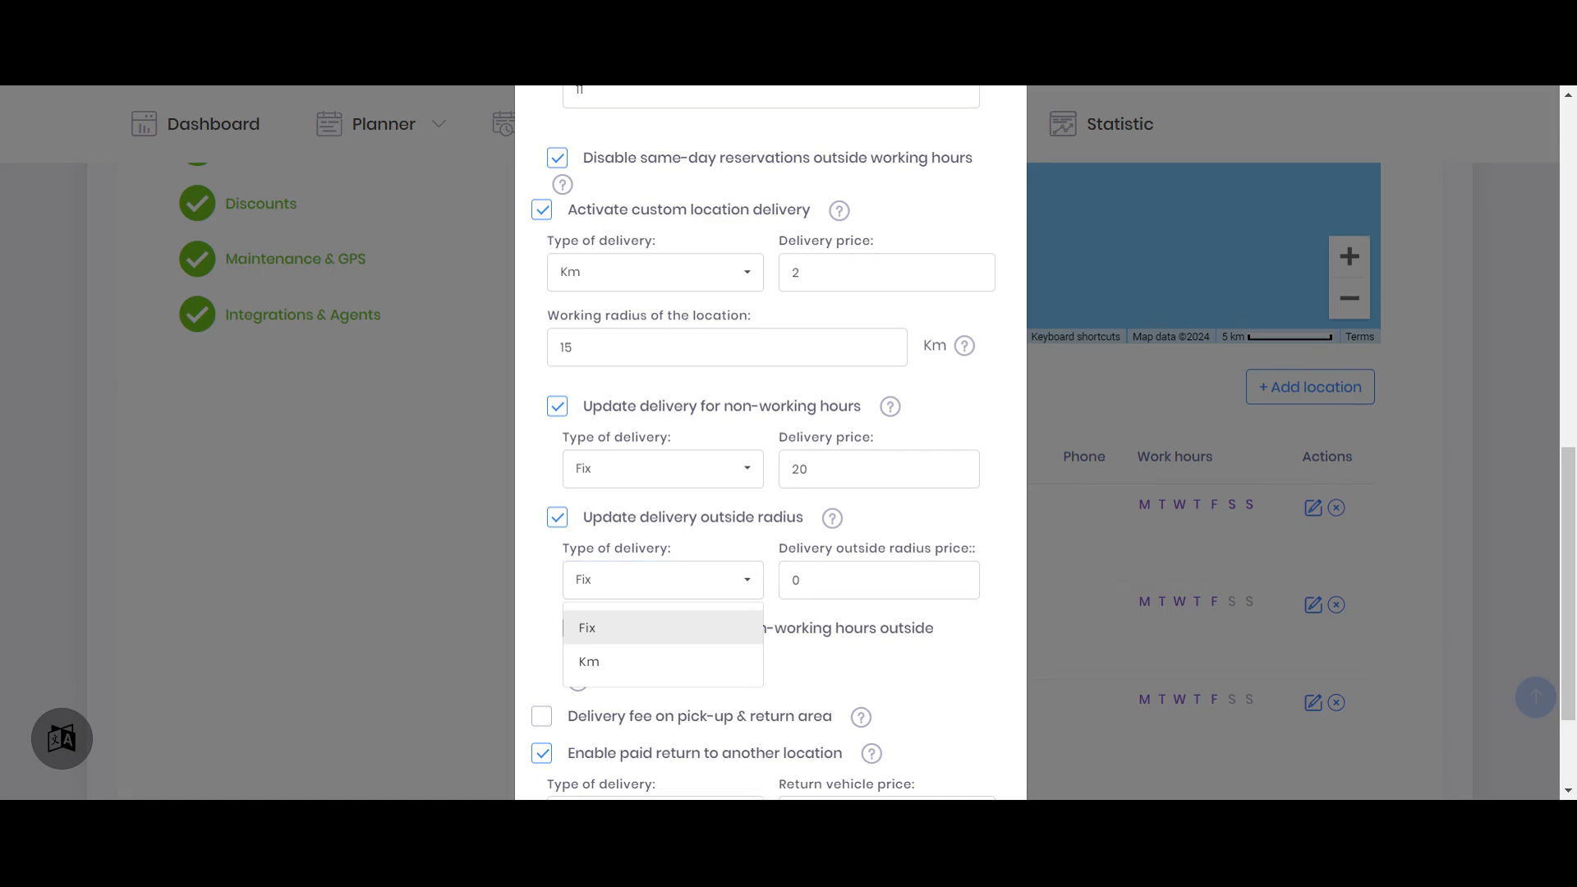
key(Tab)
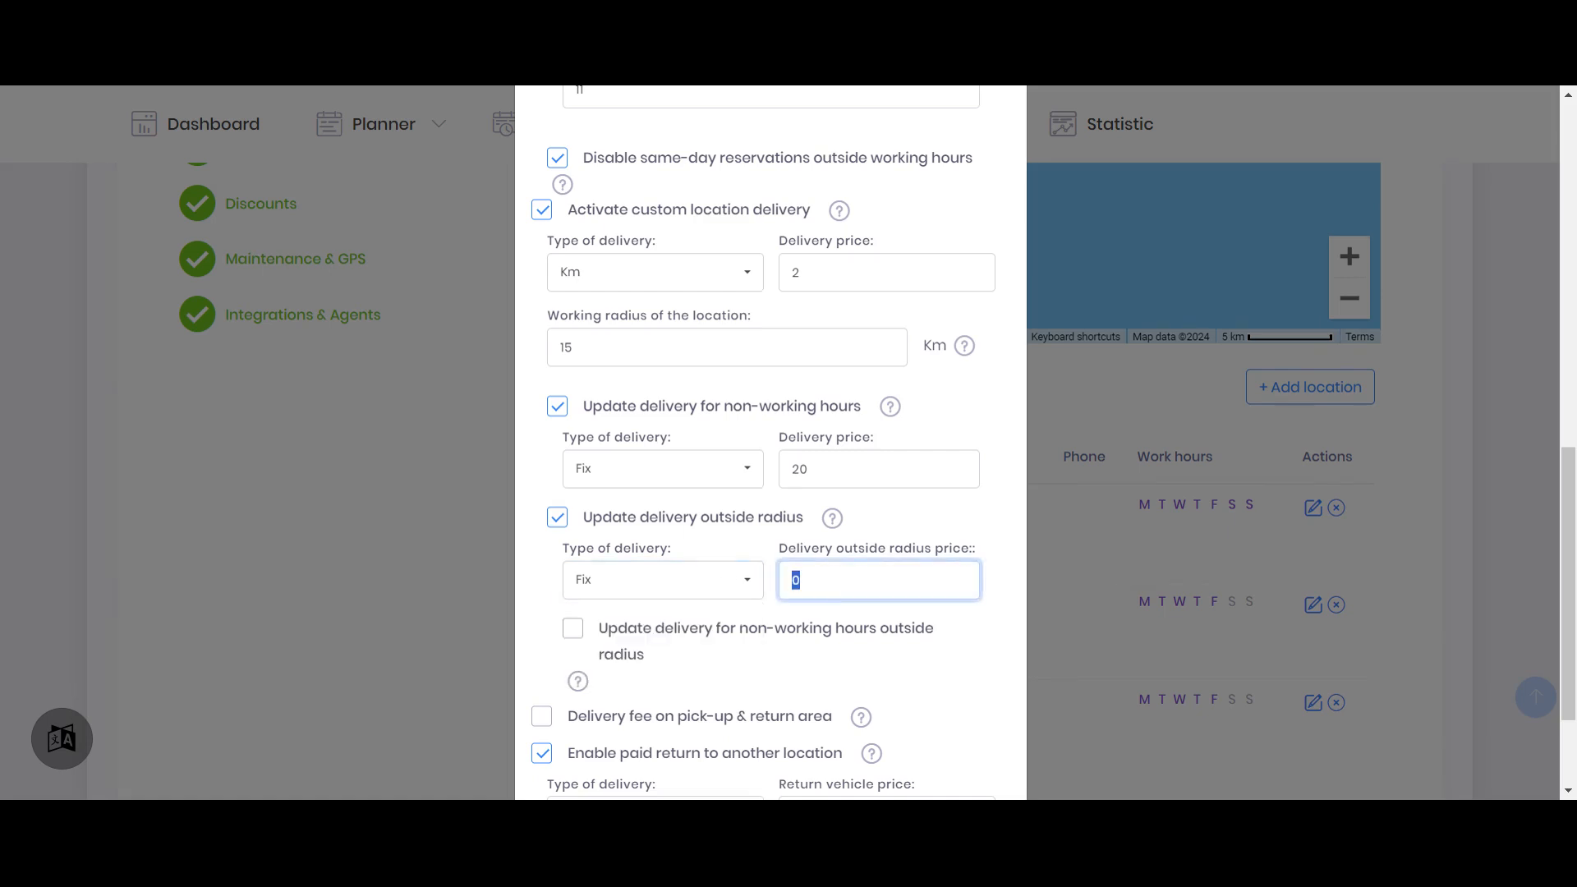
text(30)
Enable updated delivery for non-working hours outside the radius for Limassol with a fixed price of 40
scroll(904, 553, down, 2)
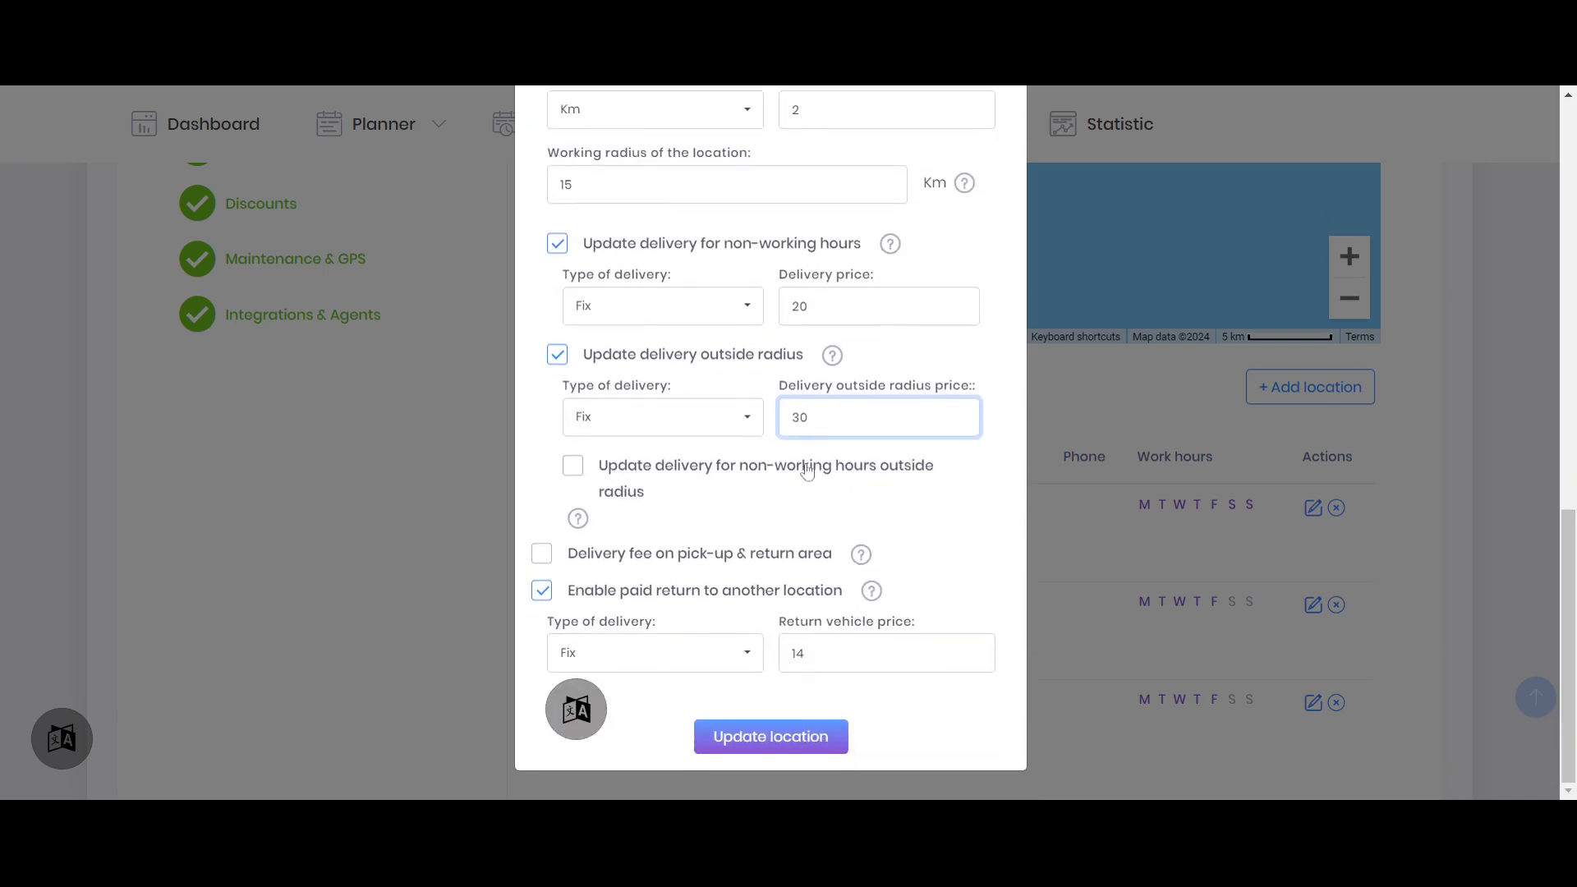
click(634, 473)
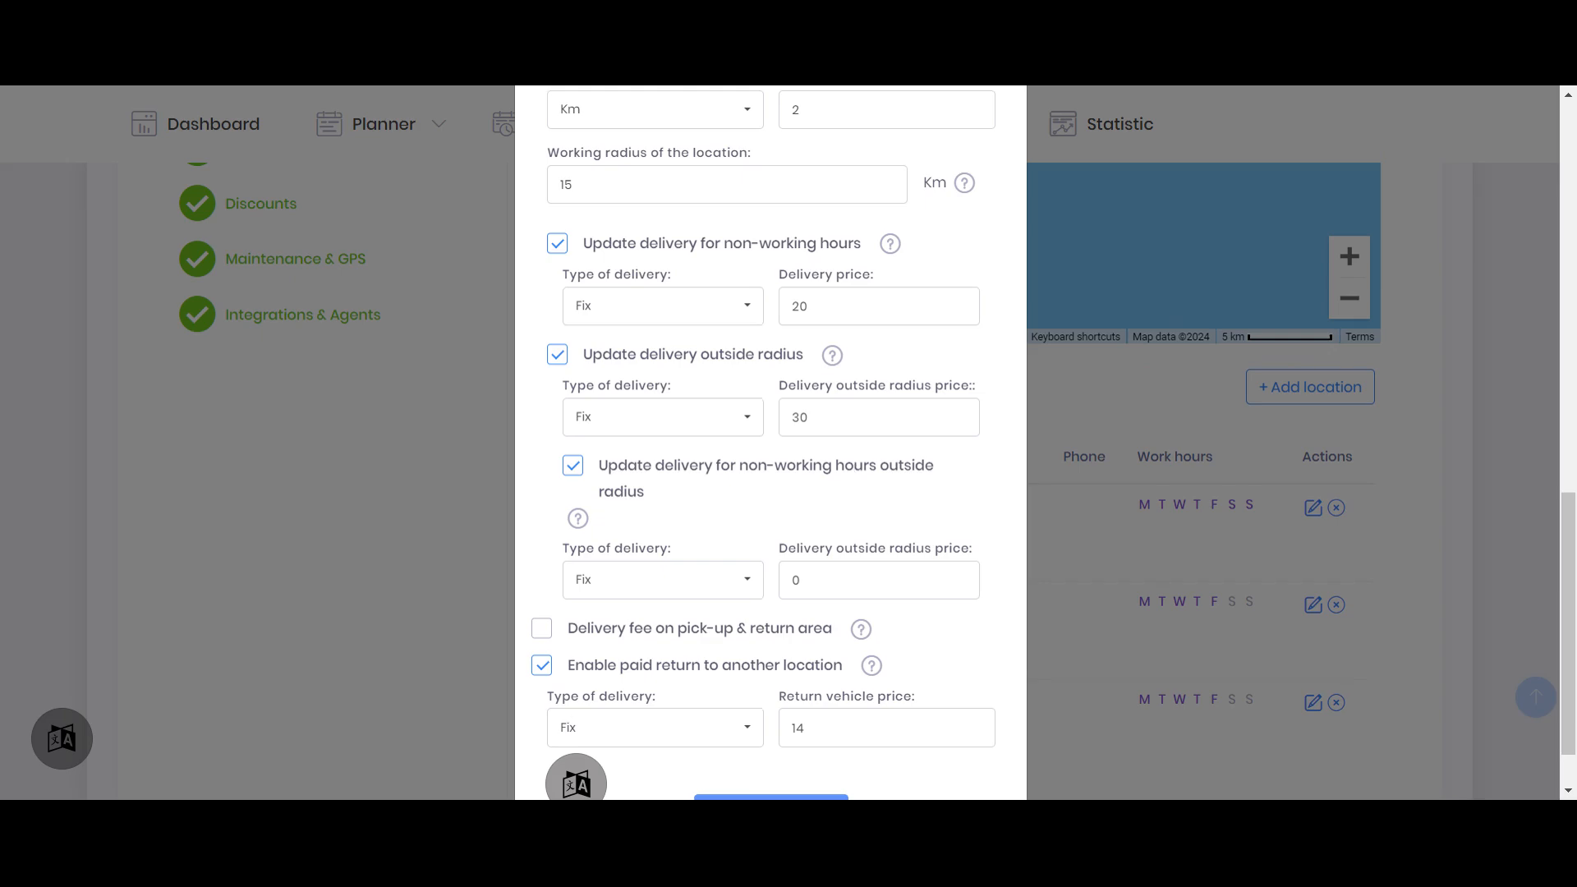
scroll(784, 521, up, 10)
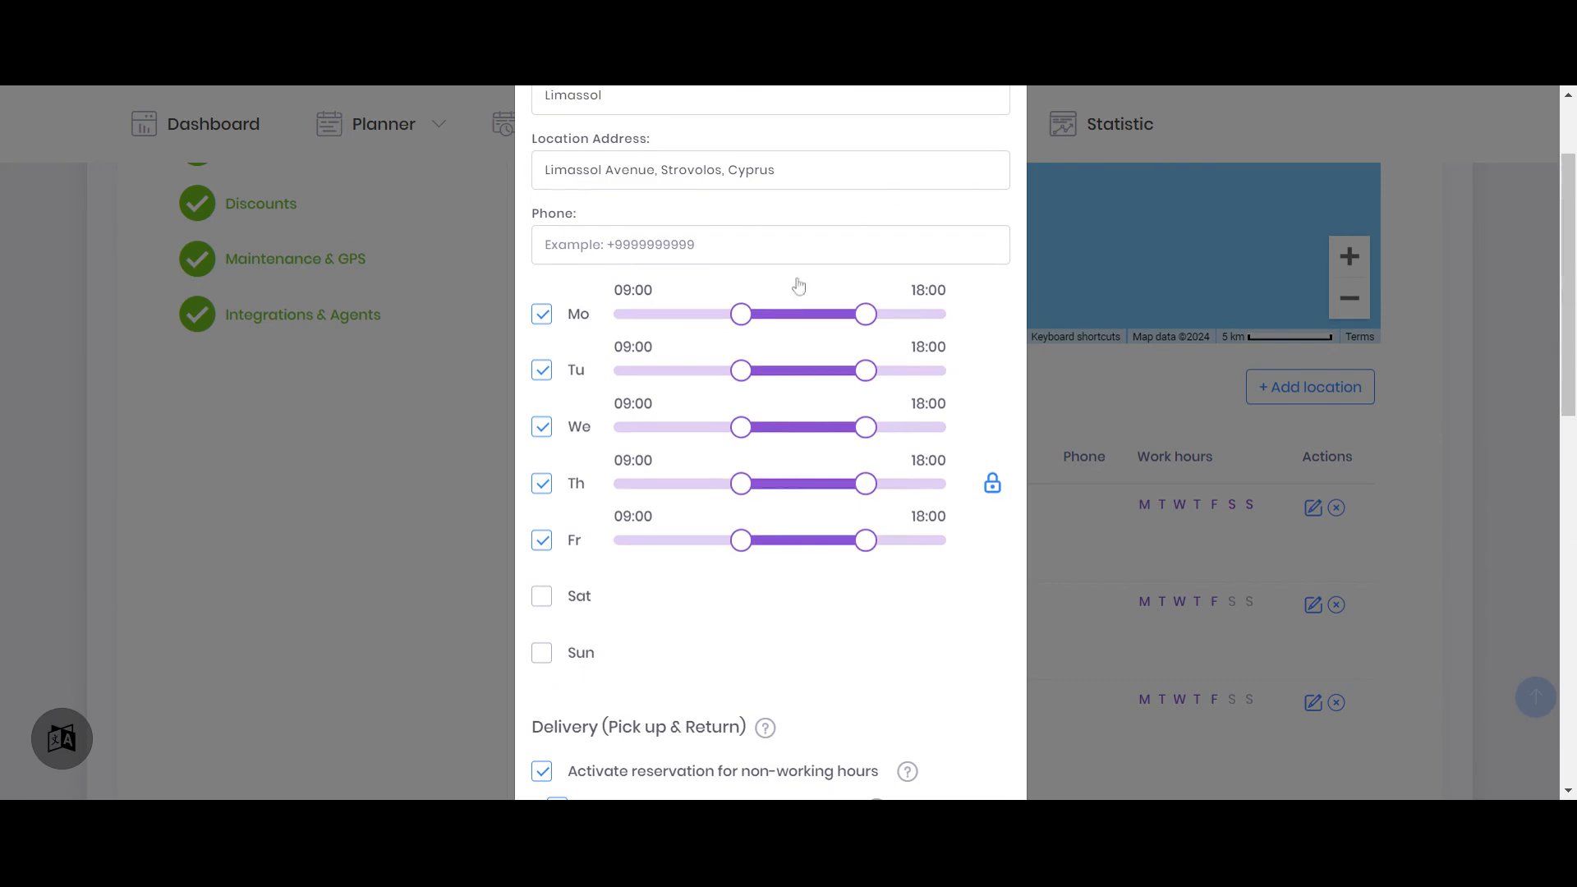
scroll(789, 553, down, 5)
scroll(627, 567, down, 1)
drag(600, 596, 524, 593)
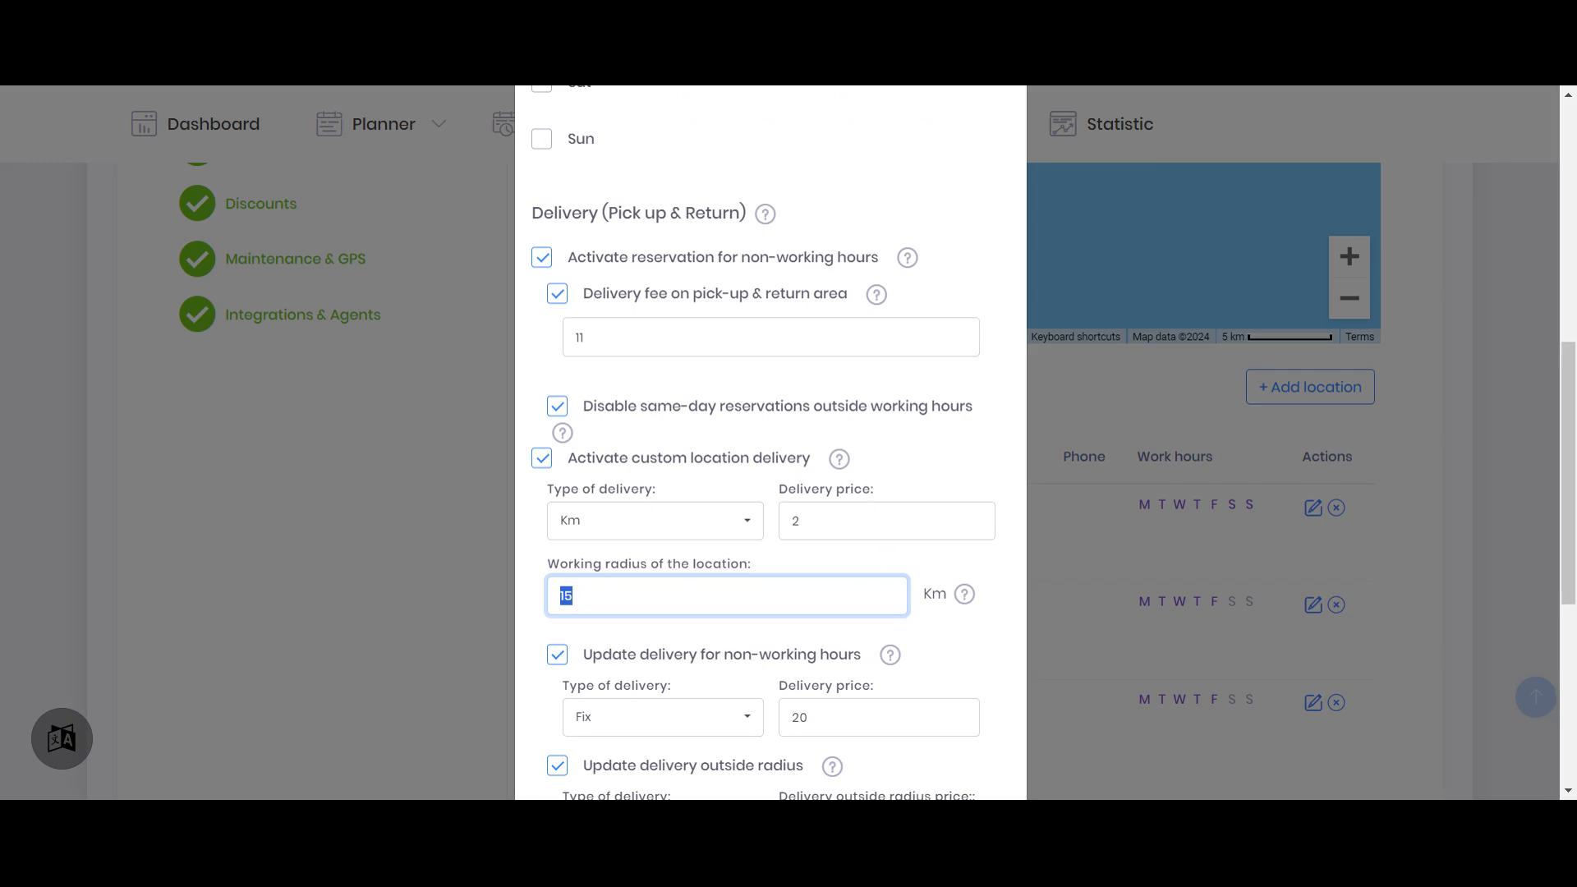
scroll(863, 482, up, 4)
scroll(887, 351, down, 5)
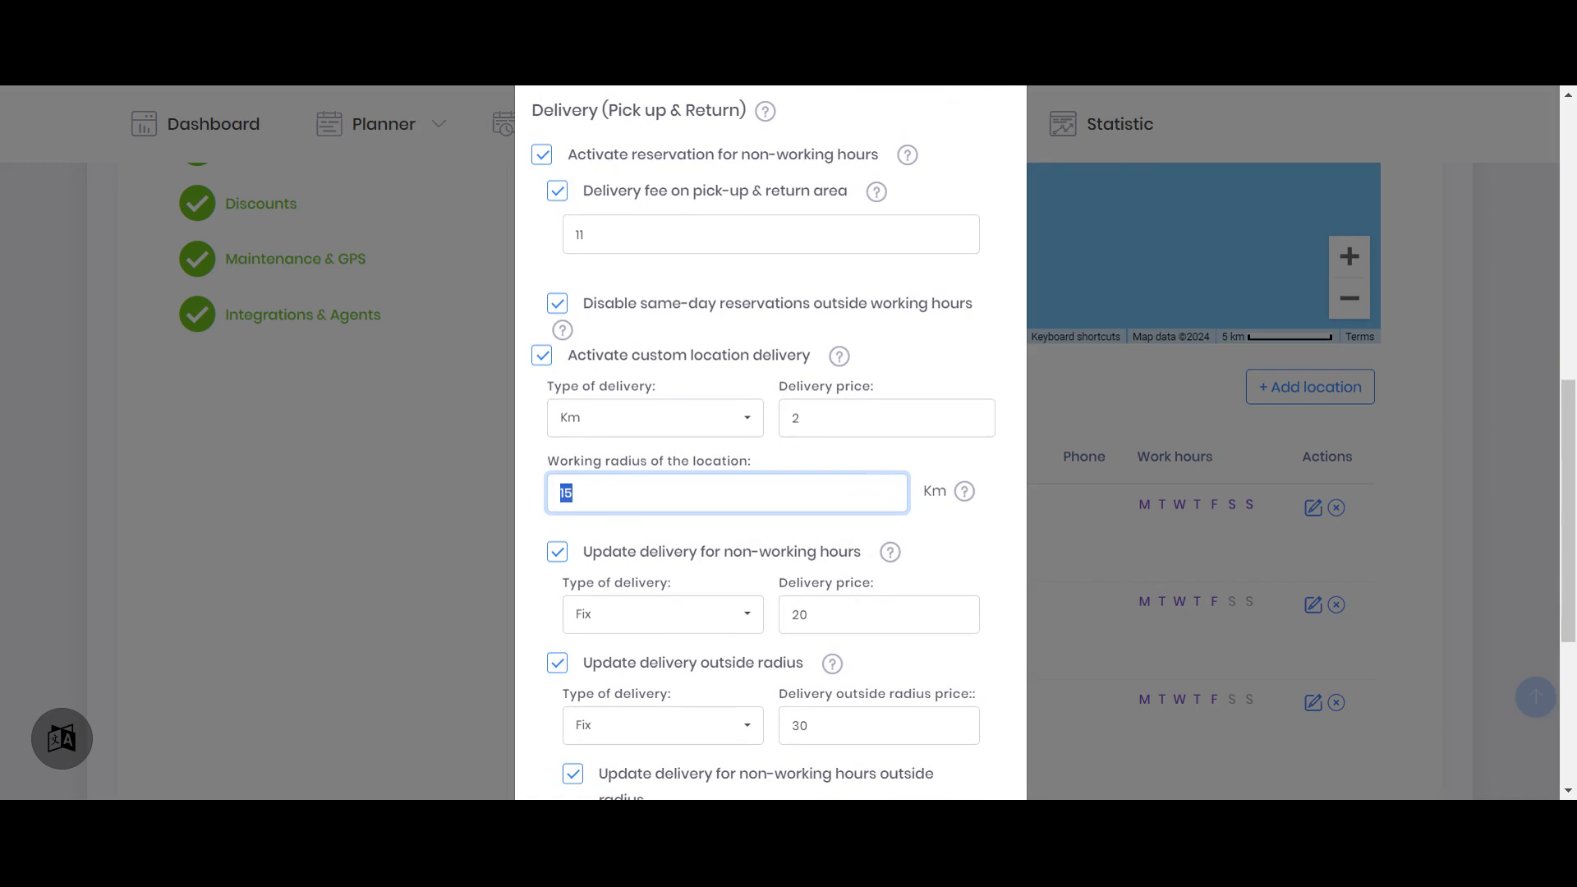
scroll(768, 483, down, 5)
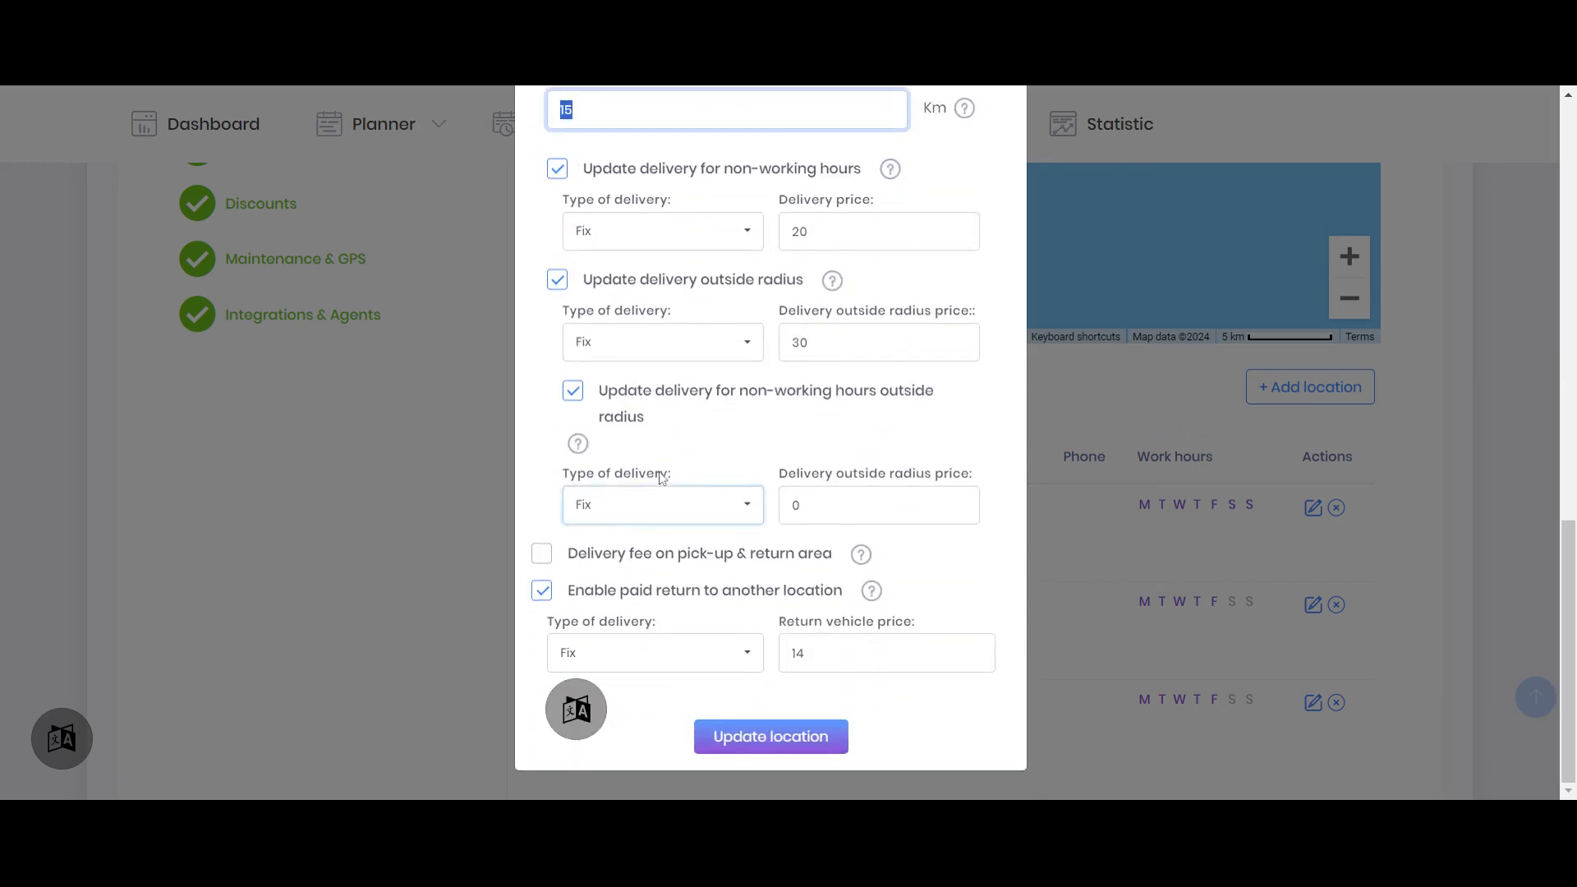
click(875, 516)
text(40)
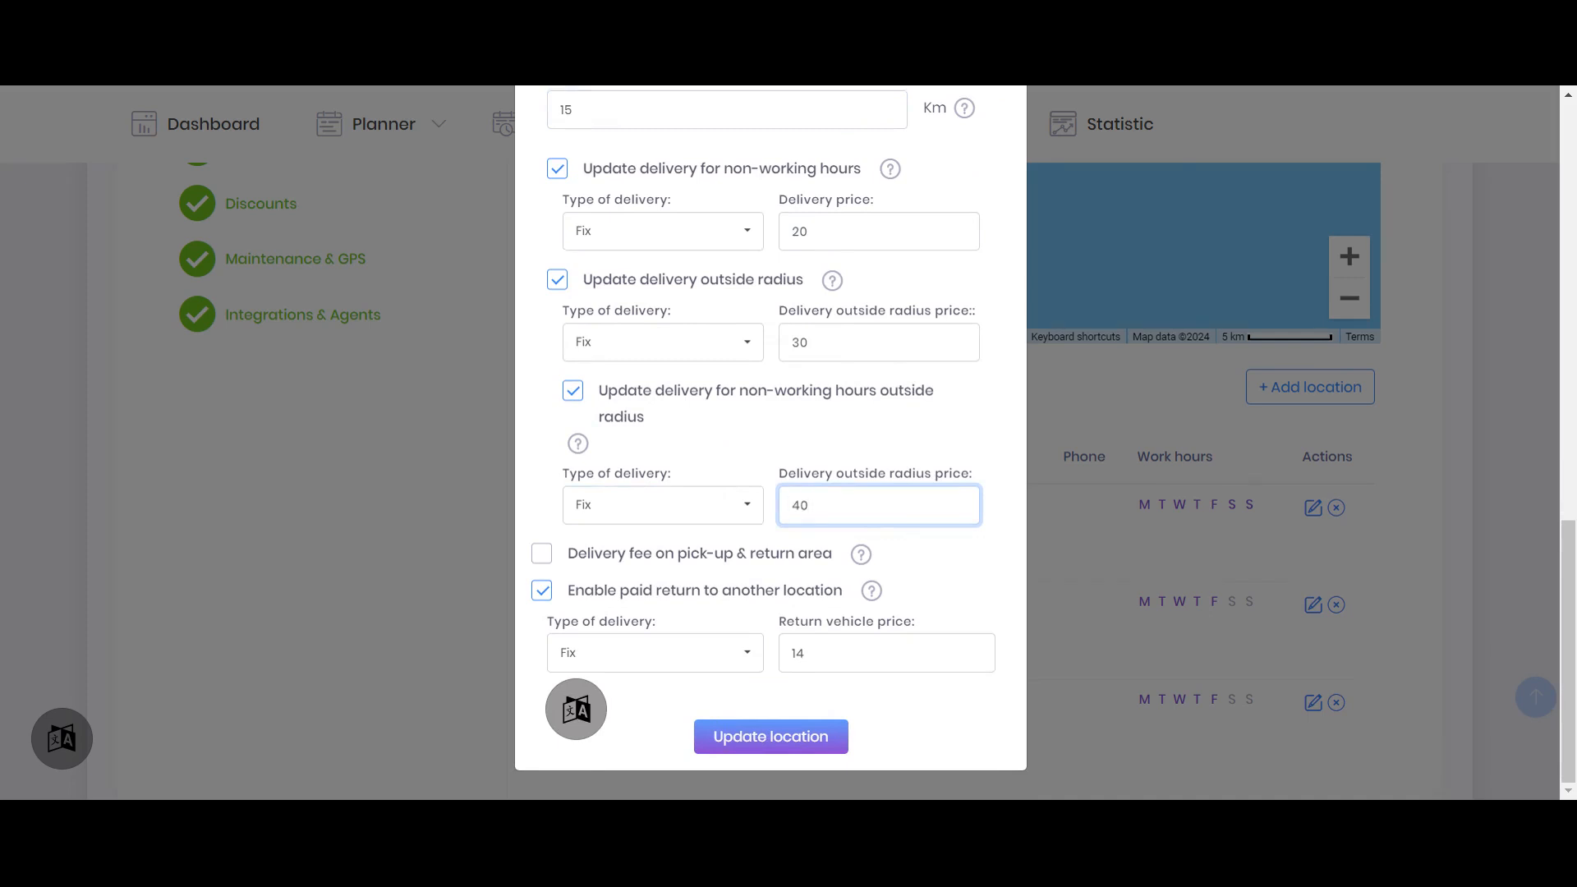
Discard the Limassol edits and open the Larnaca Airport location's delivery settings for editing
click(493, 489)
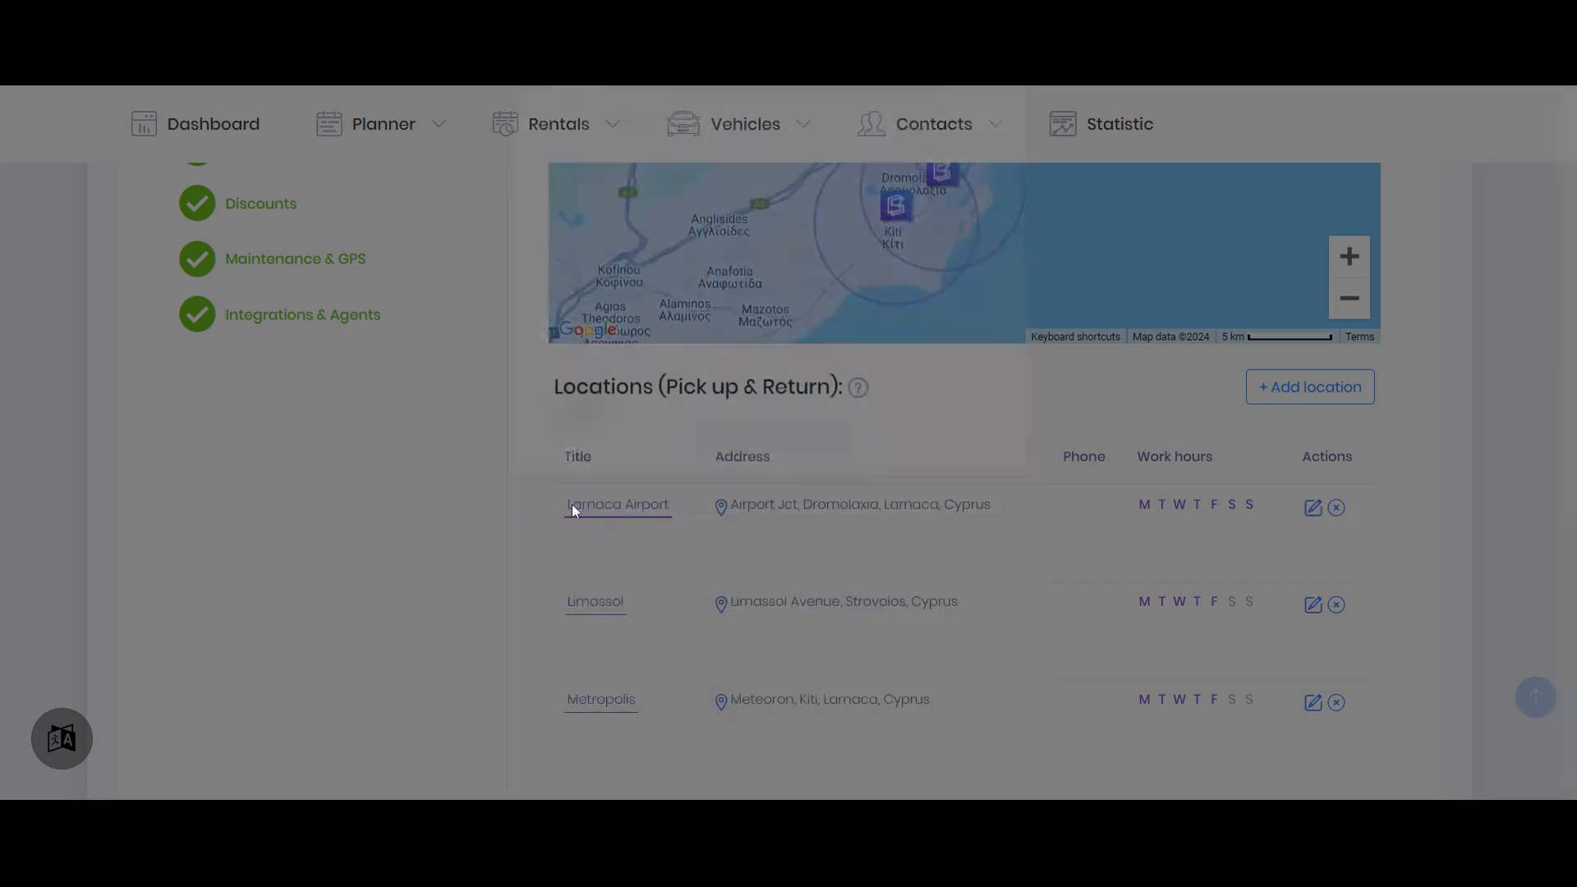
click(1313, 515)
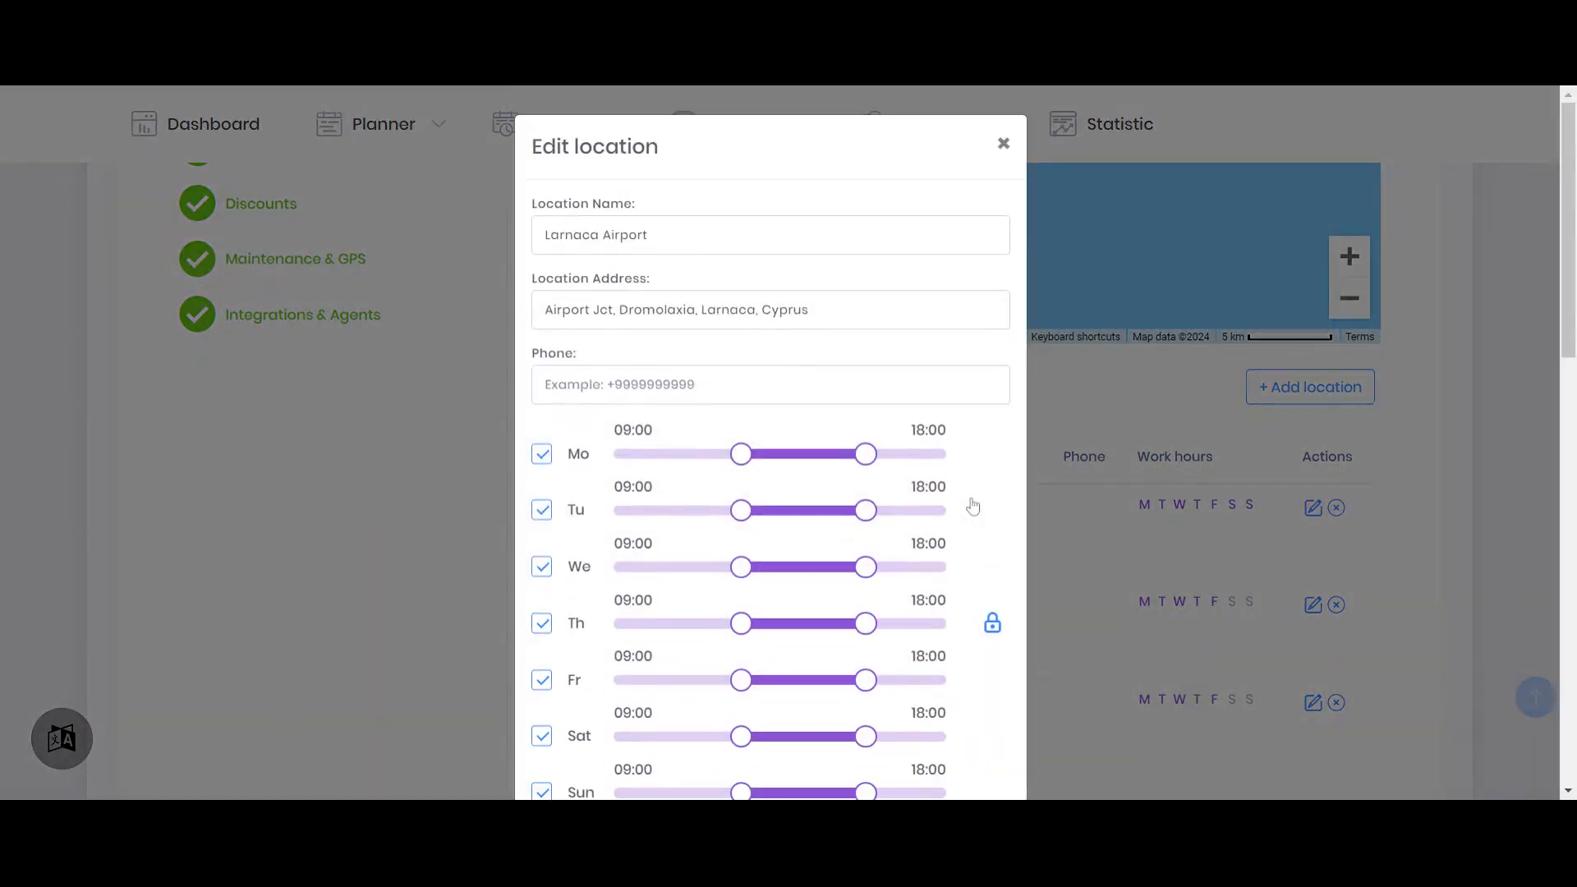
scroll(772, 290, down, 5)
scroll(364, 466, down, 3)
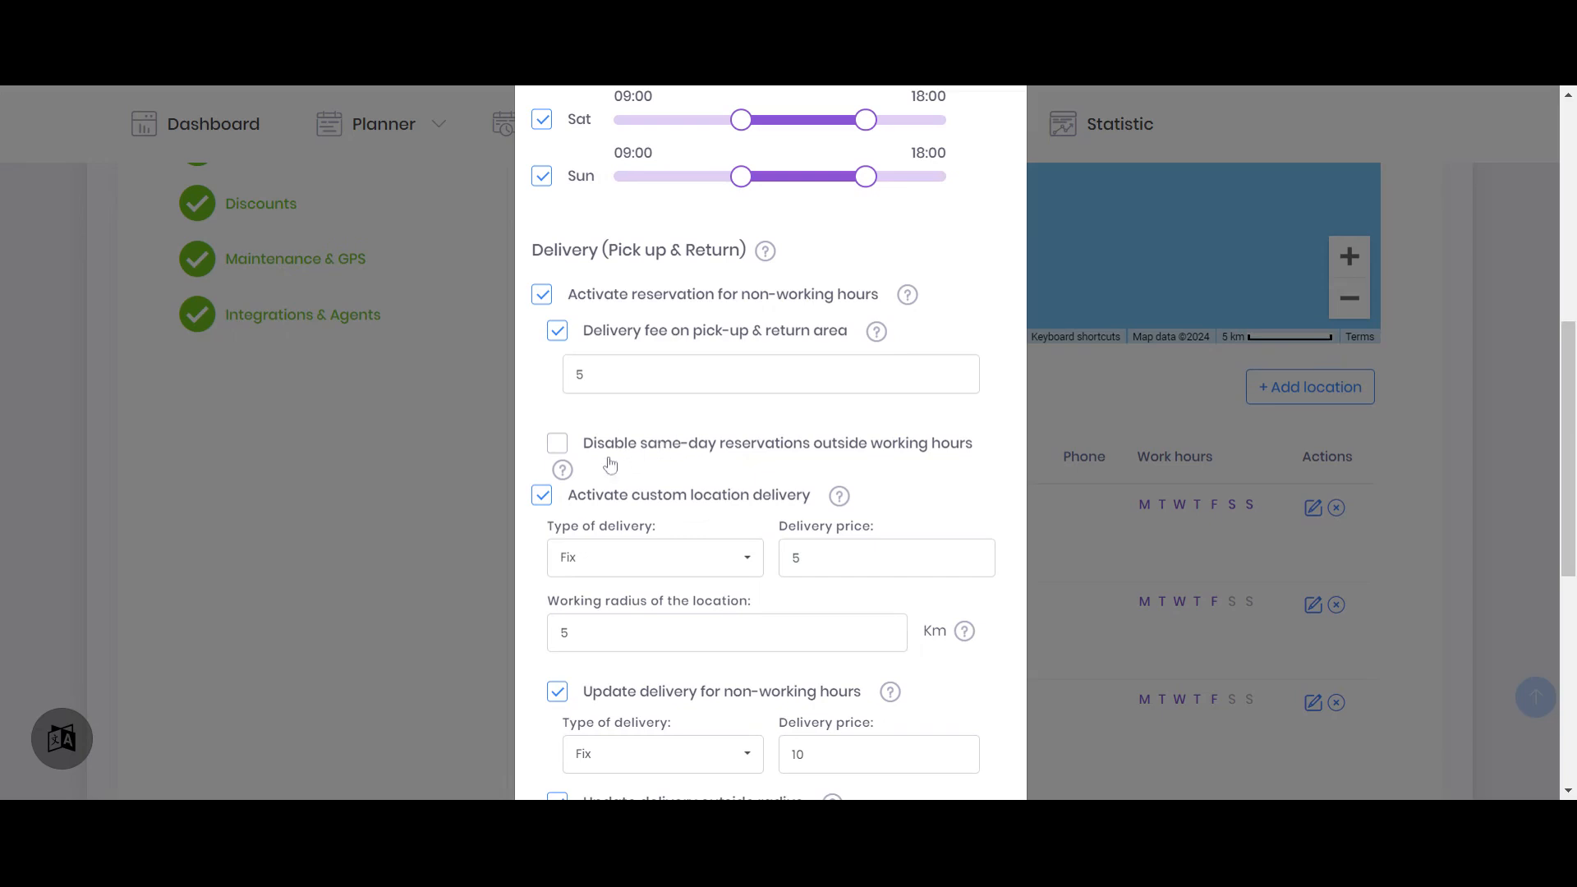
Examine Larnaca Airport's custom delivery price, working radius, non-working-hours price and both outside-radius delivery prices
scroll(684, 458, down, 1)
scroll(683, 459, down, 1)
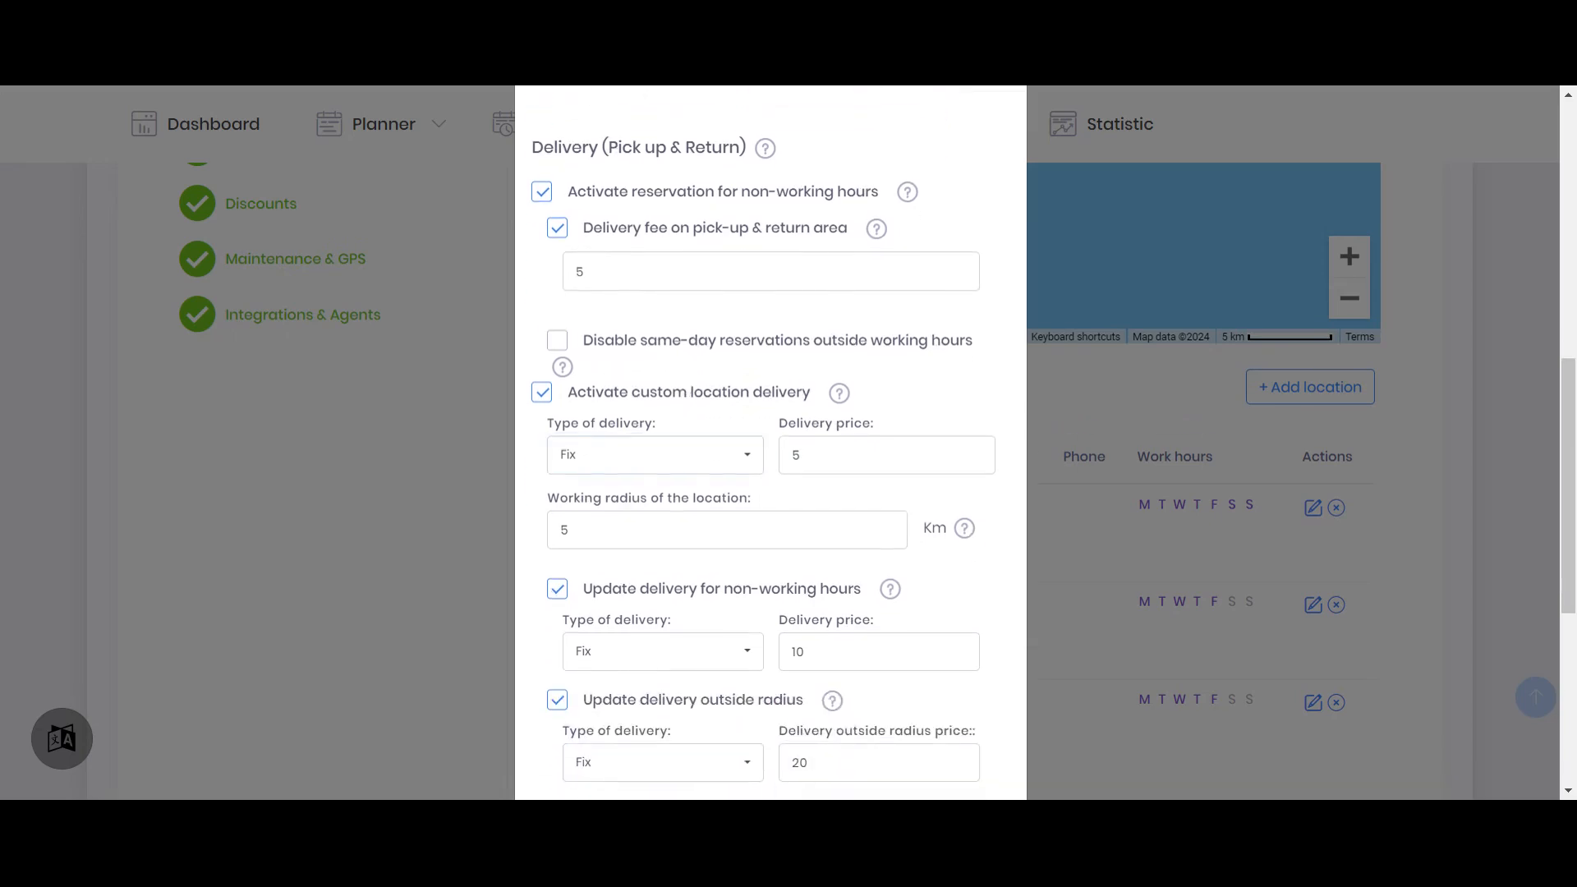
scroll(683, 458, down, 1)
drag(811, 353, 780, 373)
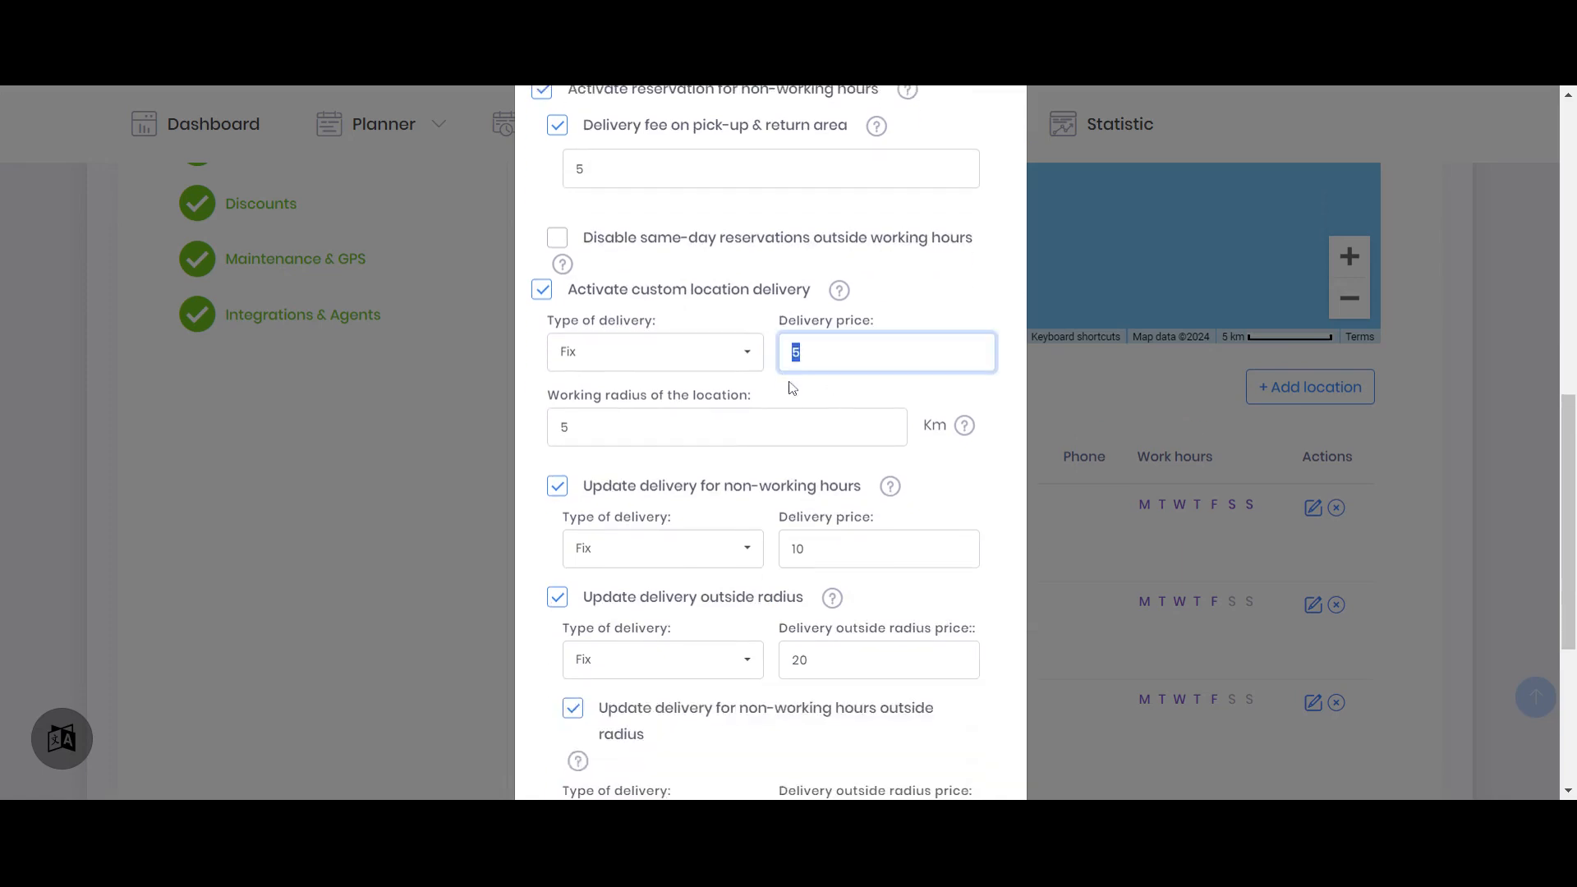
scroll(604, 391, down, 1)
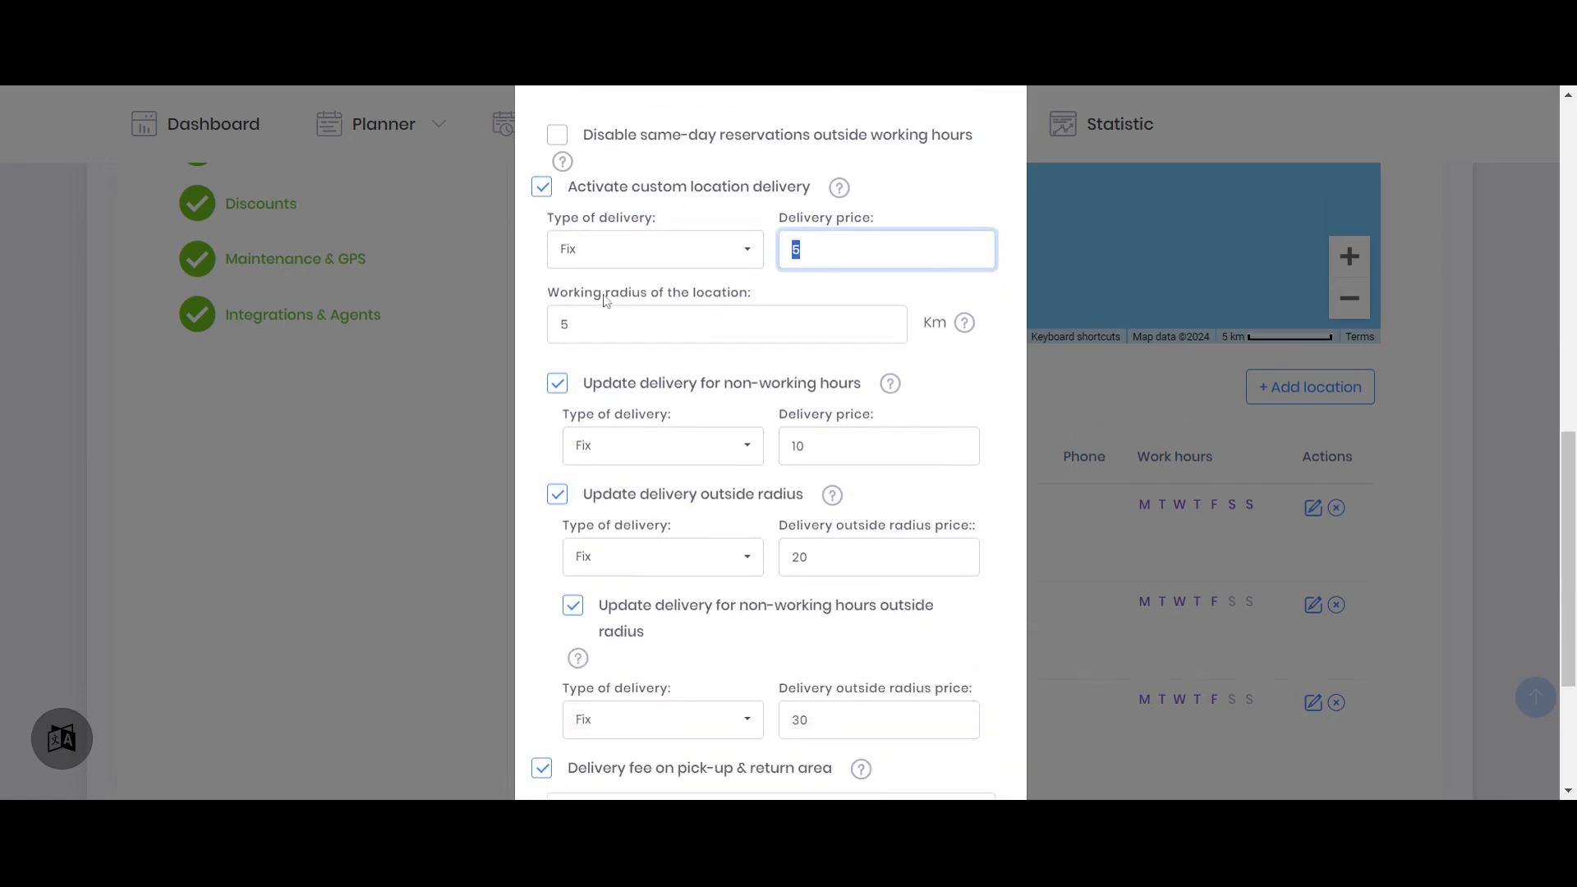
drag(571, 324, 545, 326)
click(980, 398)
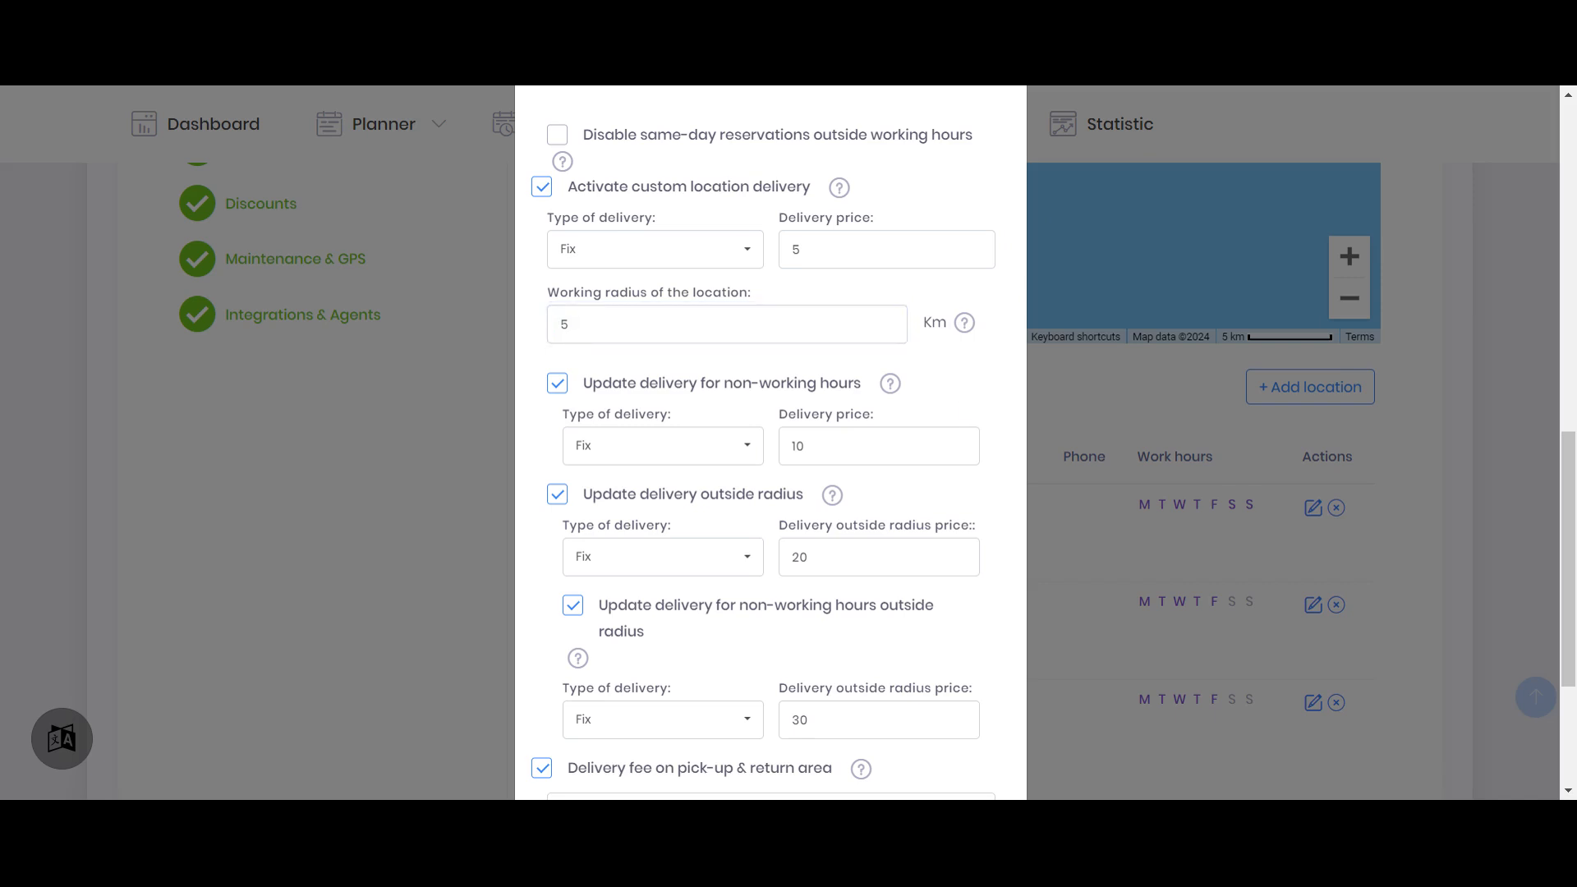
double_click(797, 445)
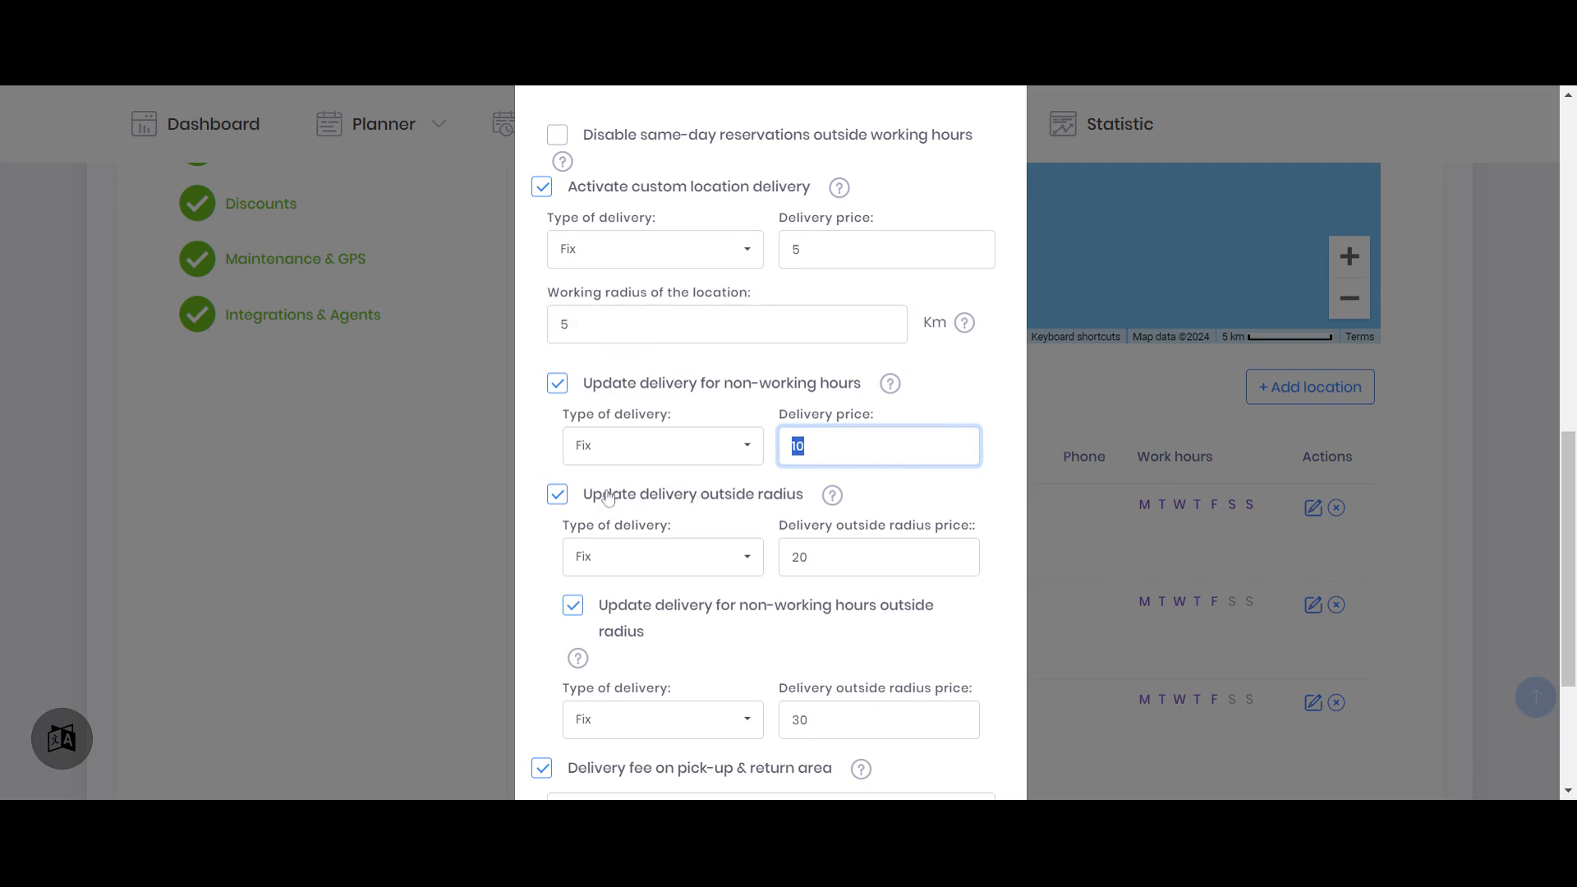
double_click(799, 557)
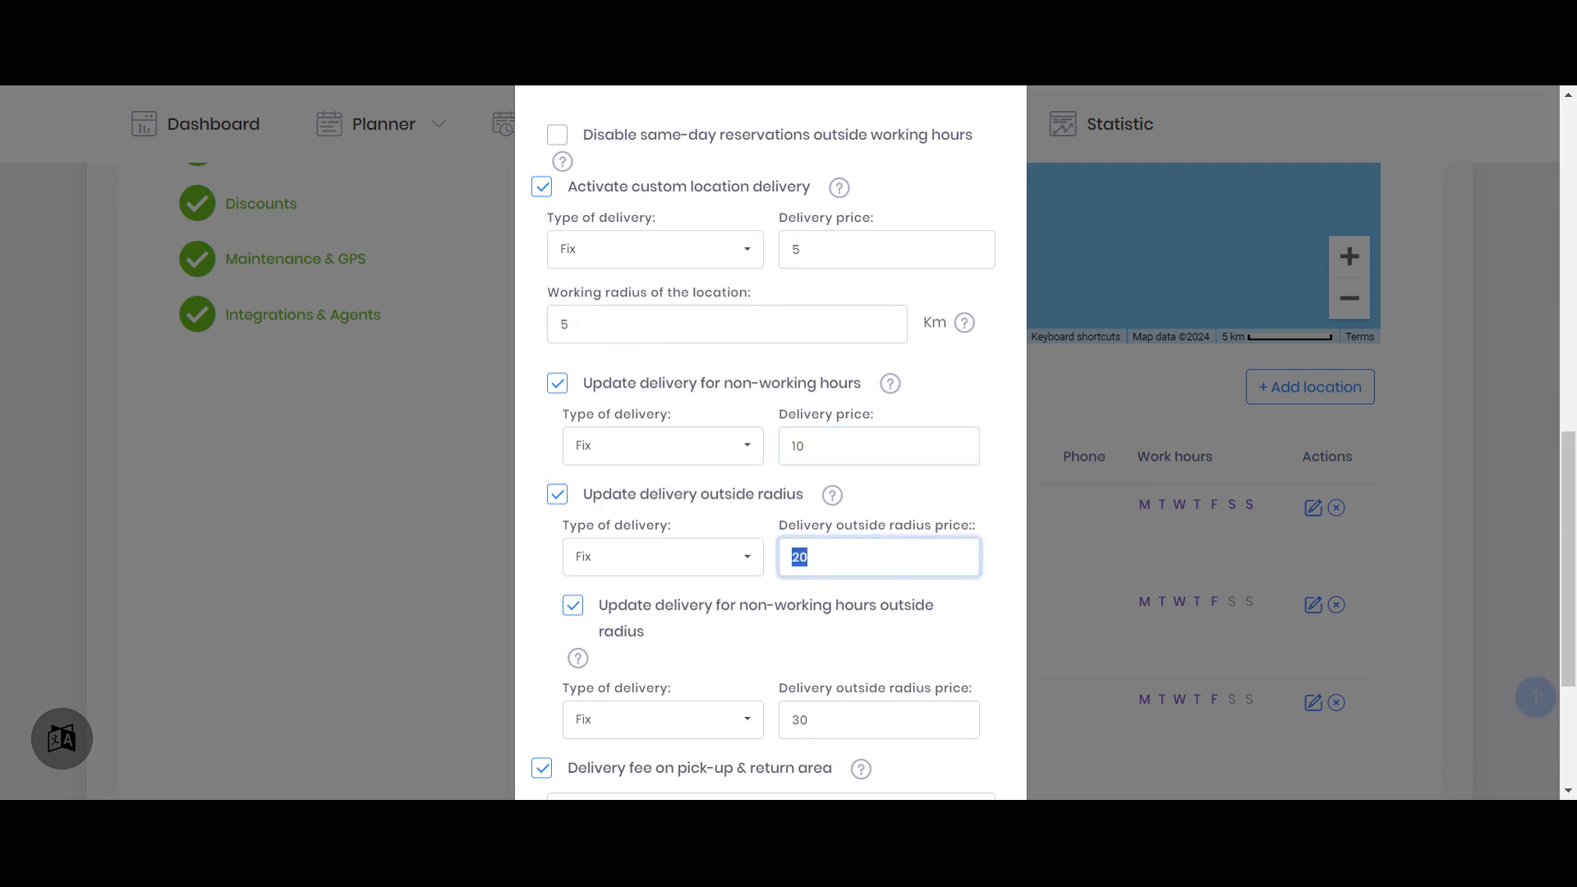
scroll(799, 557, down, 3)
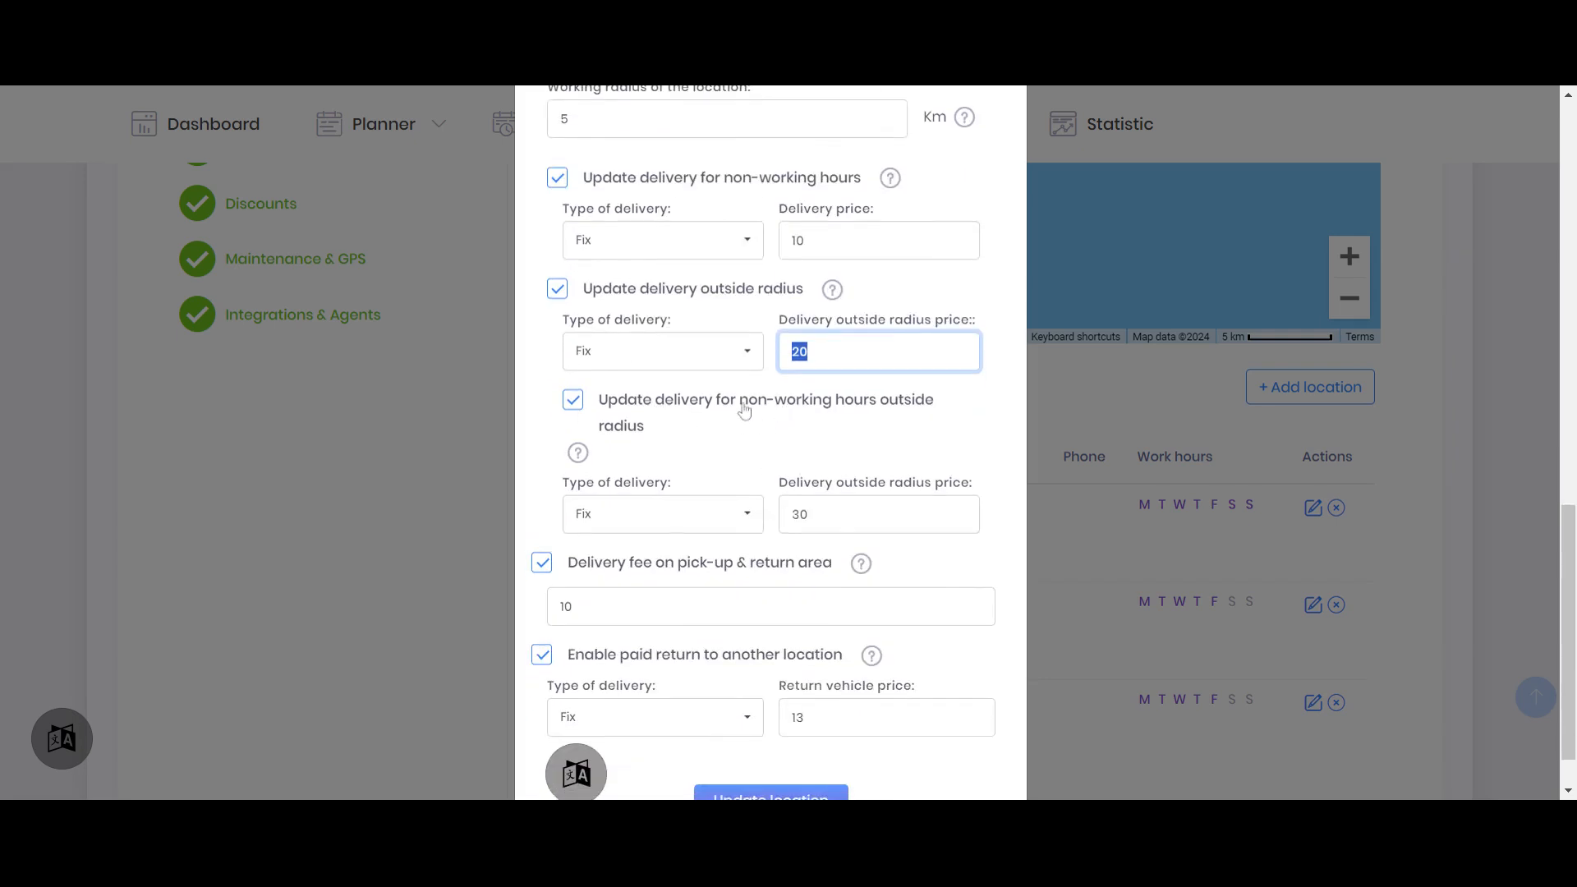
click(808, 514)
double_click(800, 514)
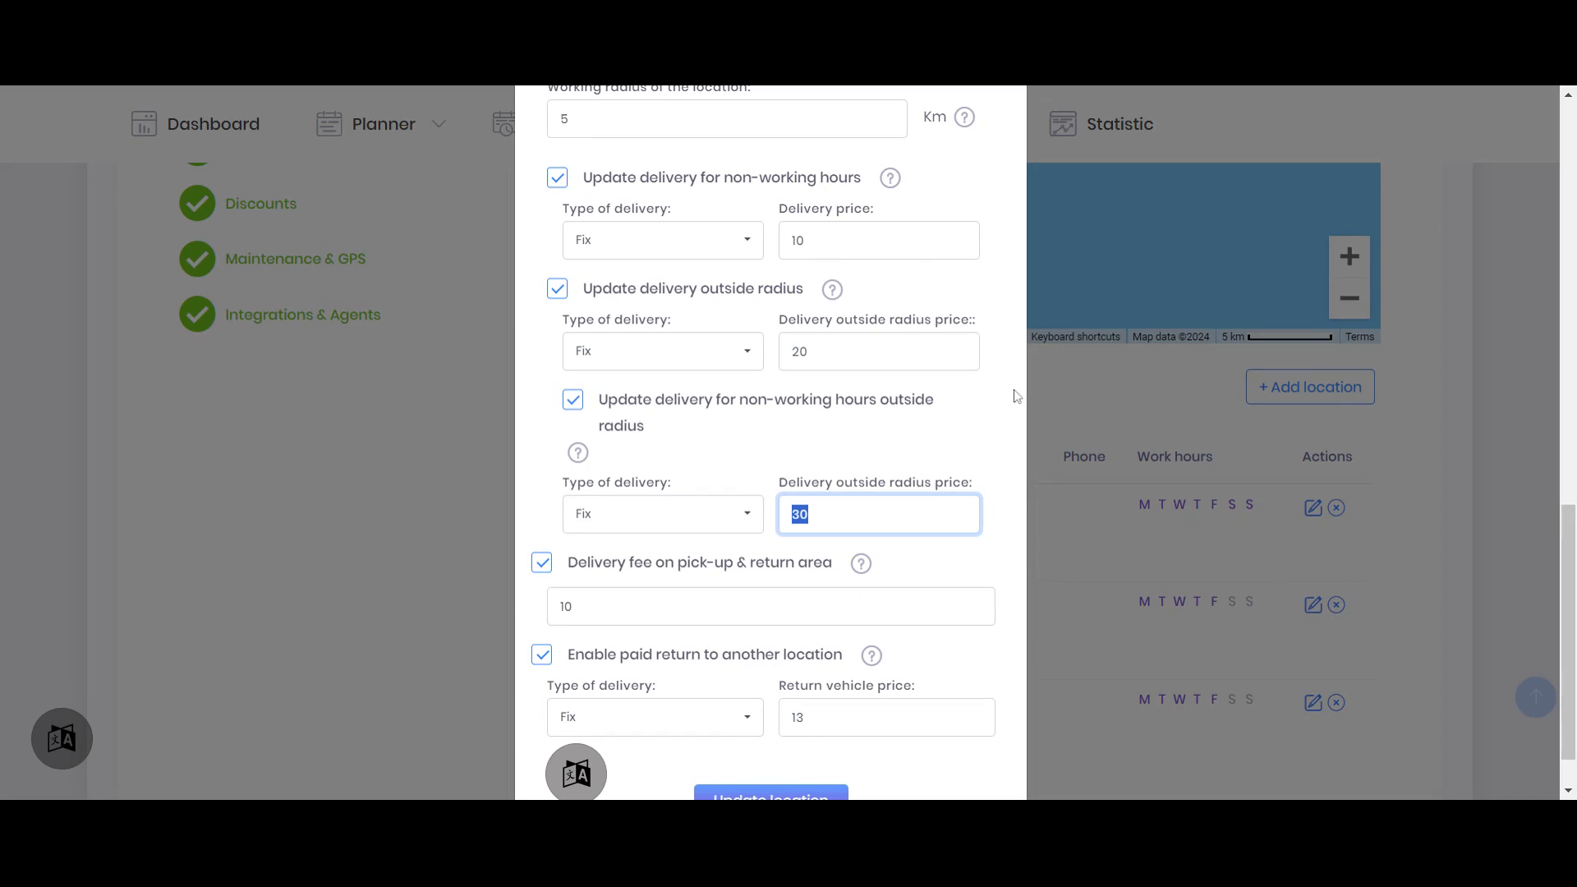
Enter 5 km as the working radius of Larnaca Airport
scroll(1046, 381, up, 1)
drag(579, 223, 549, 234)
text(5)
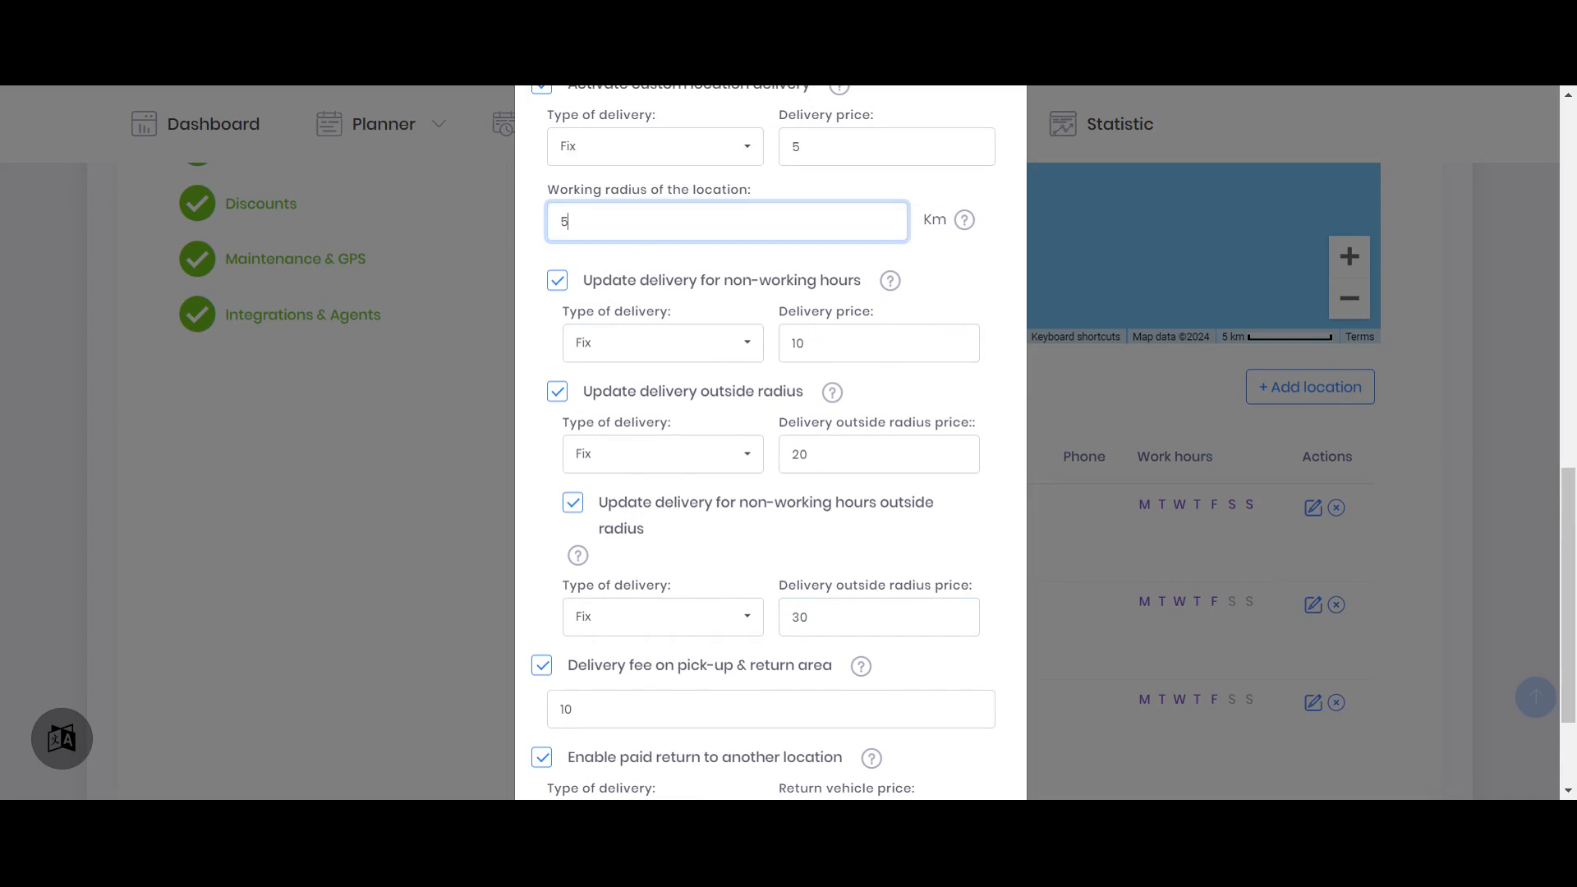
click(997, 275)
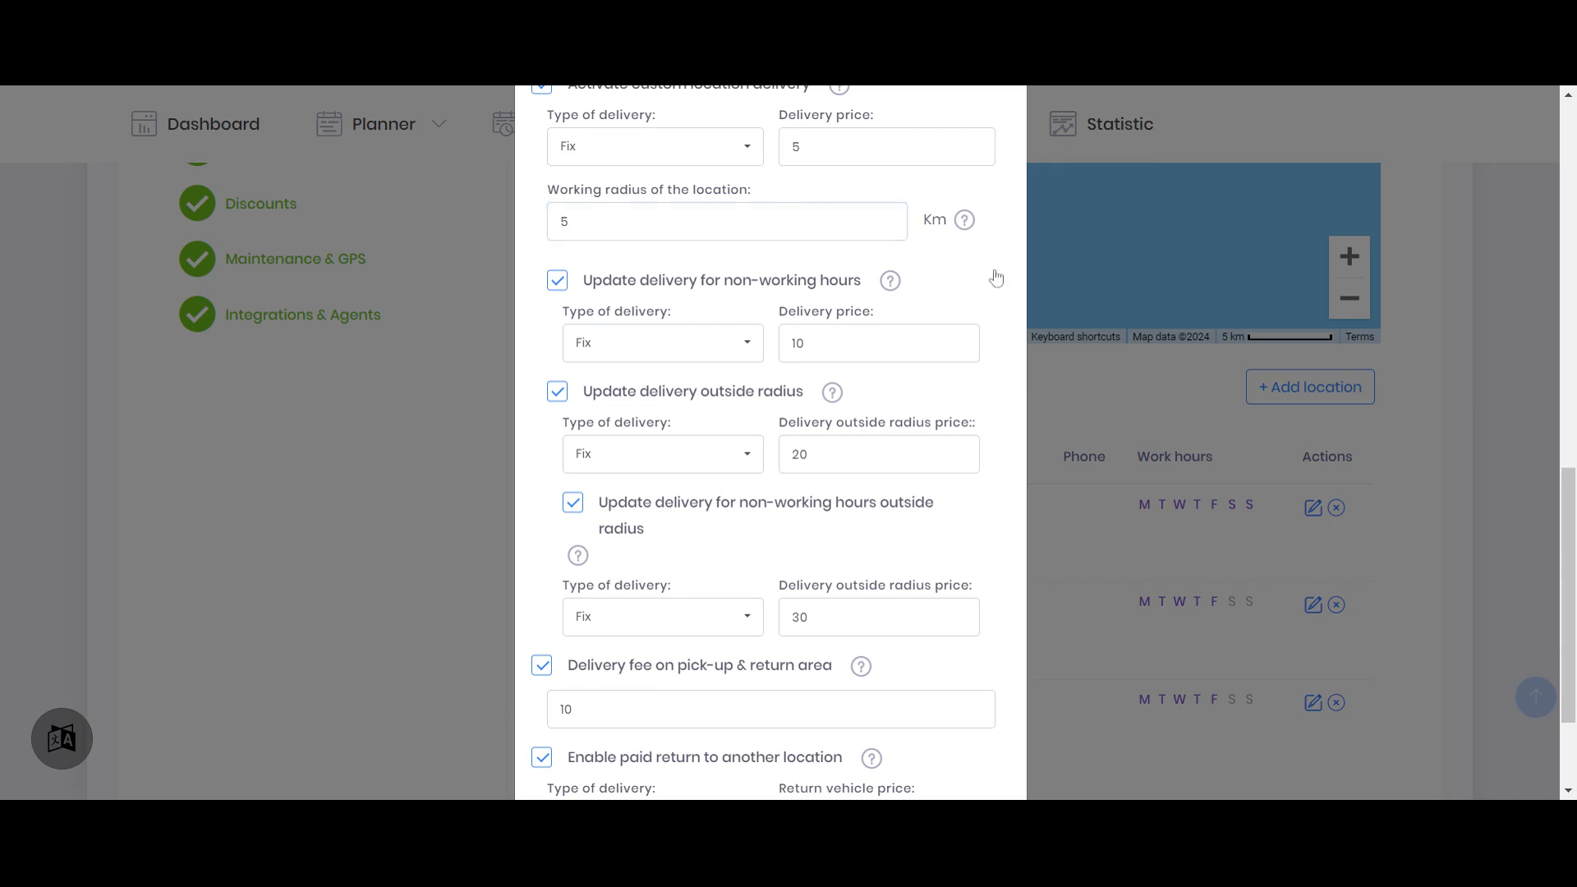
Compare the custom delivery price, the non-working-hours pick-up and return area fee, and the non-working-hours delivery price
scroll(928, 286, up, 2)
drag(825, 252, 761, 253)
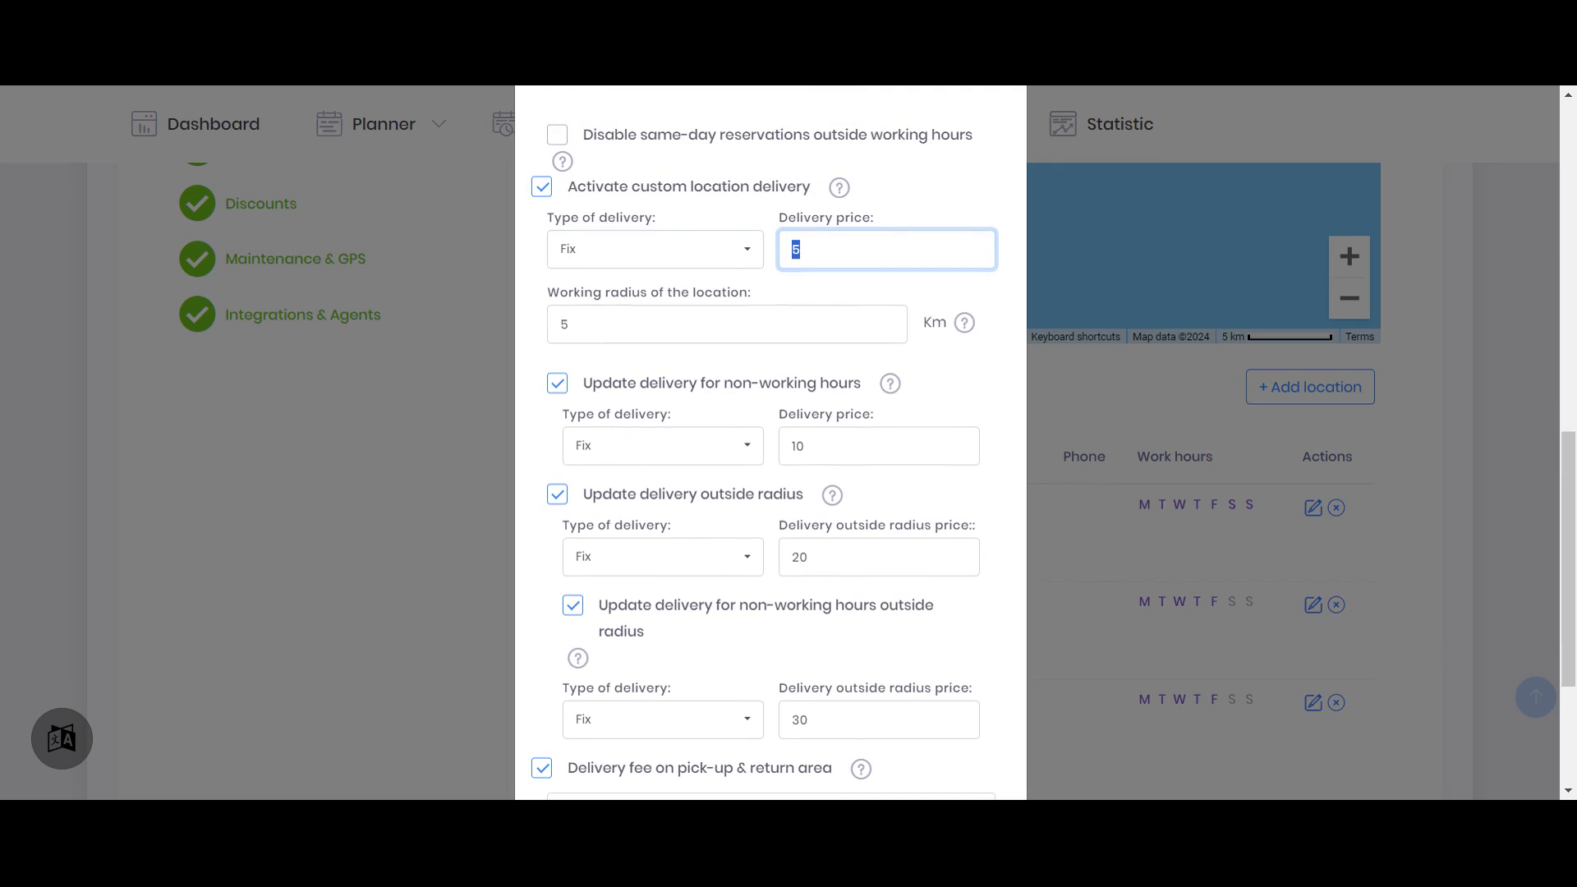
scroll(599, 238, up, 2)
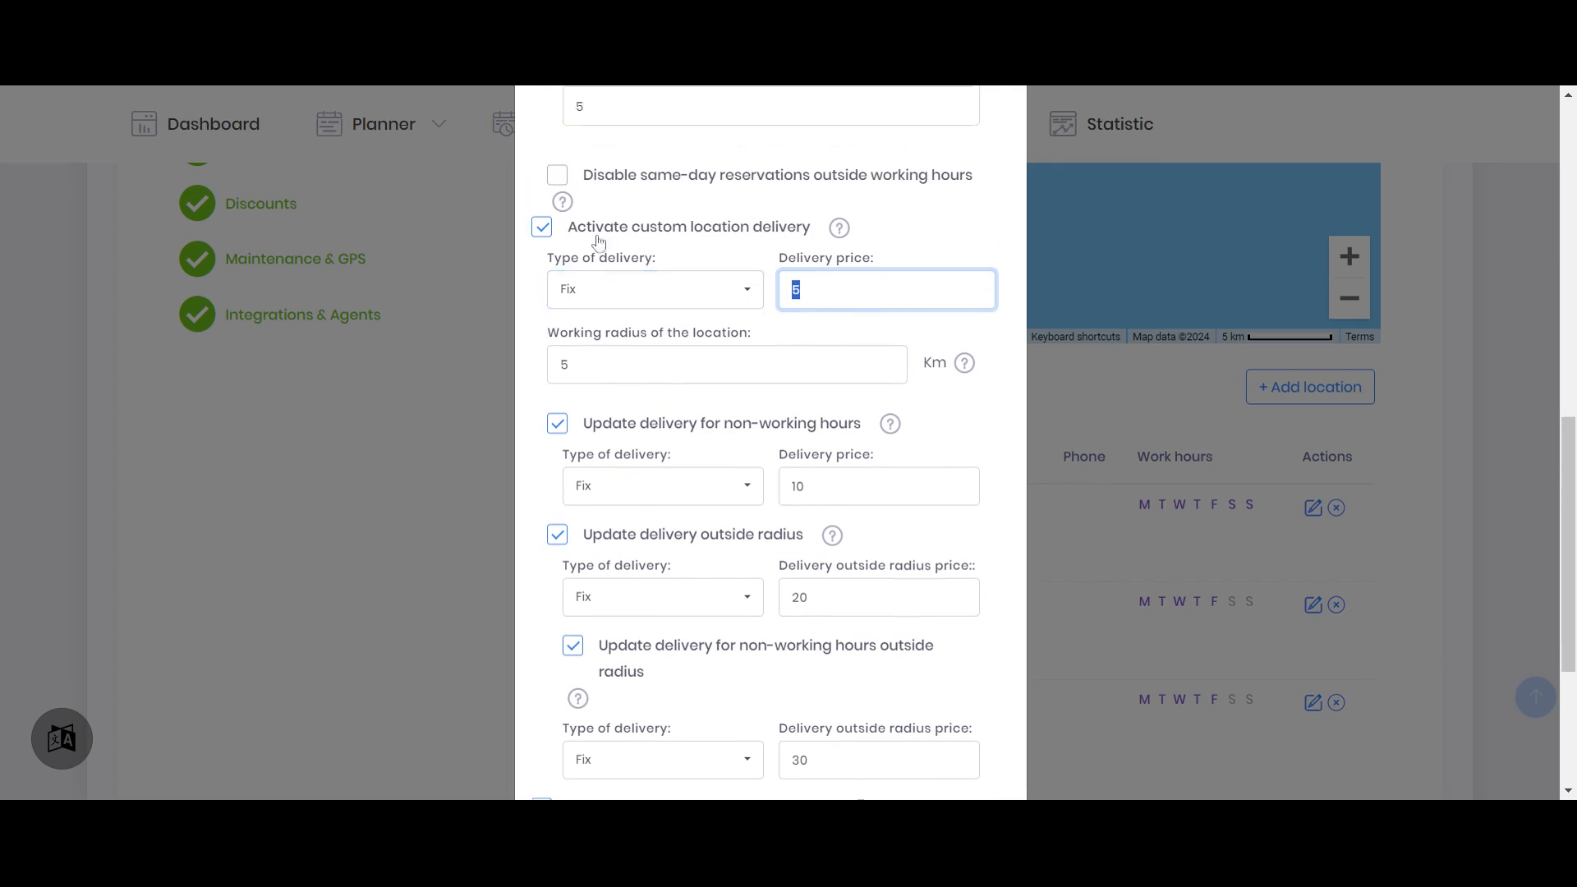
drag(593, 168, 566, 165)
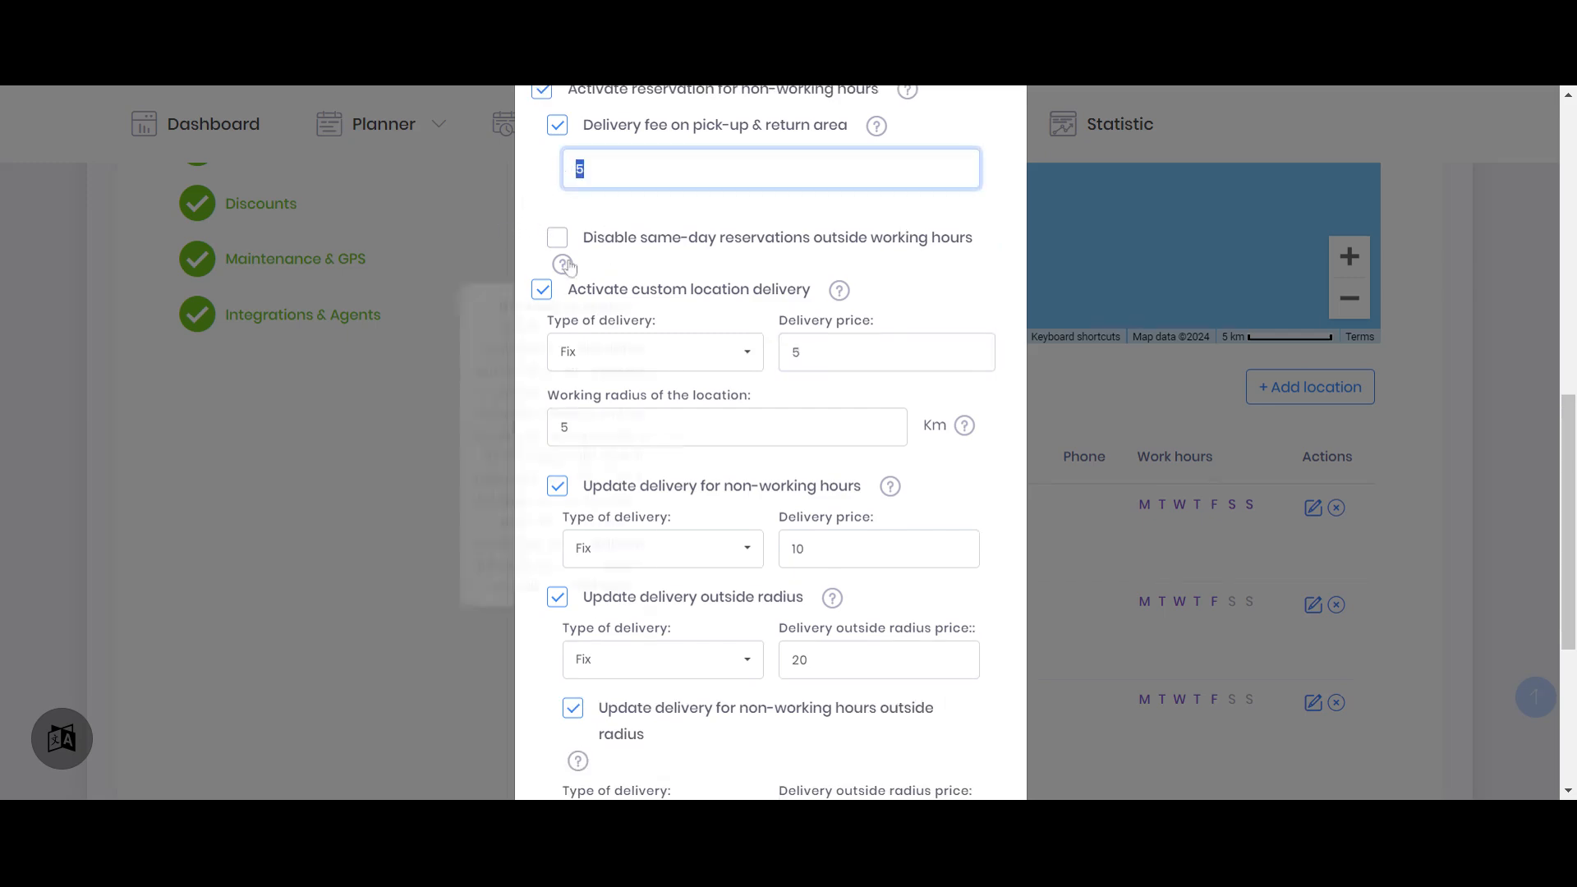
click(813, 549)
drag(806, 538, 782, 537)
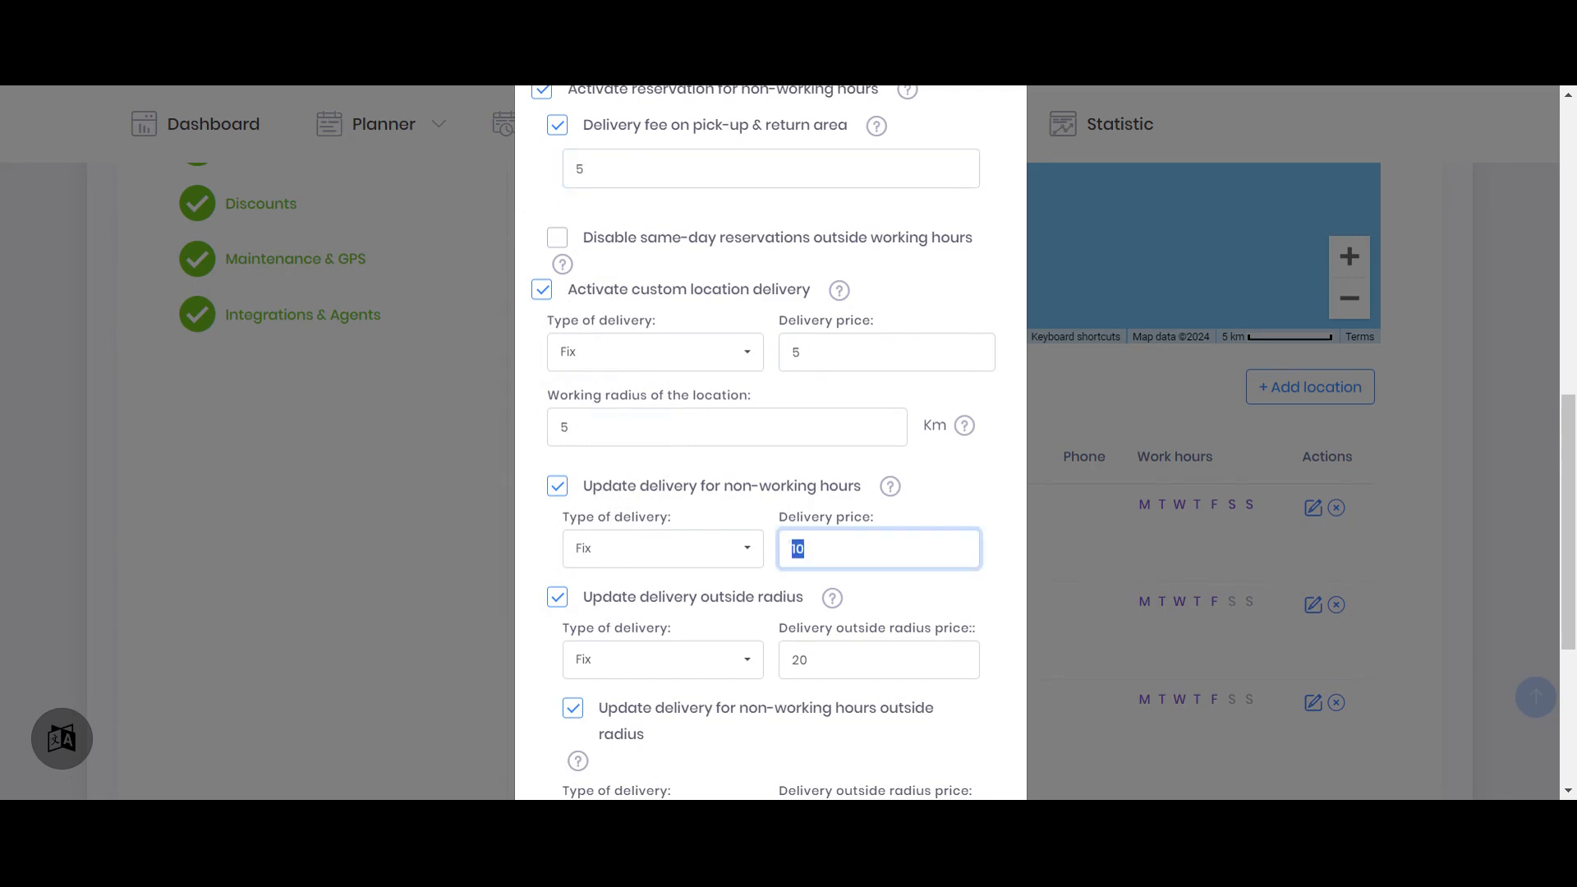
scroll(1053, 492, down, 3)
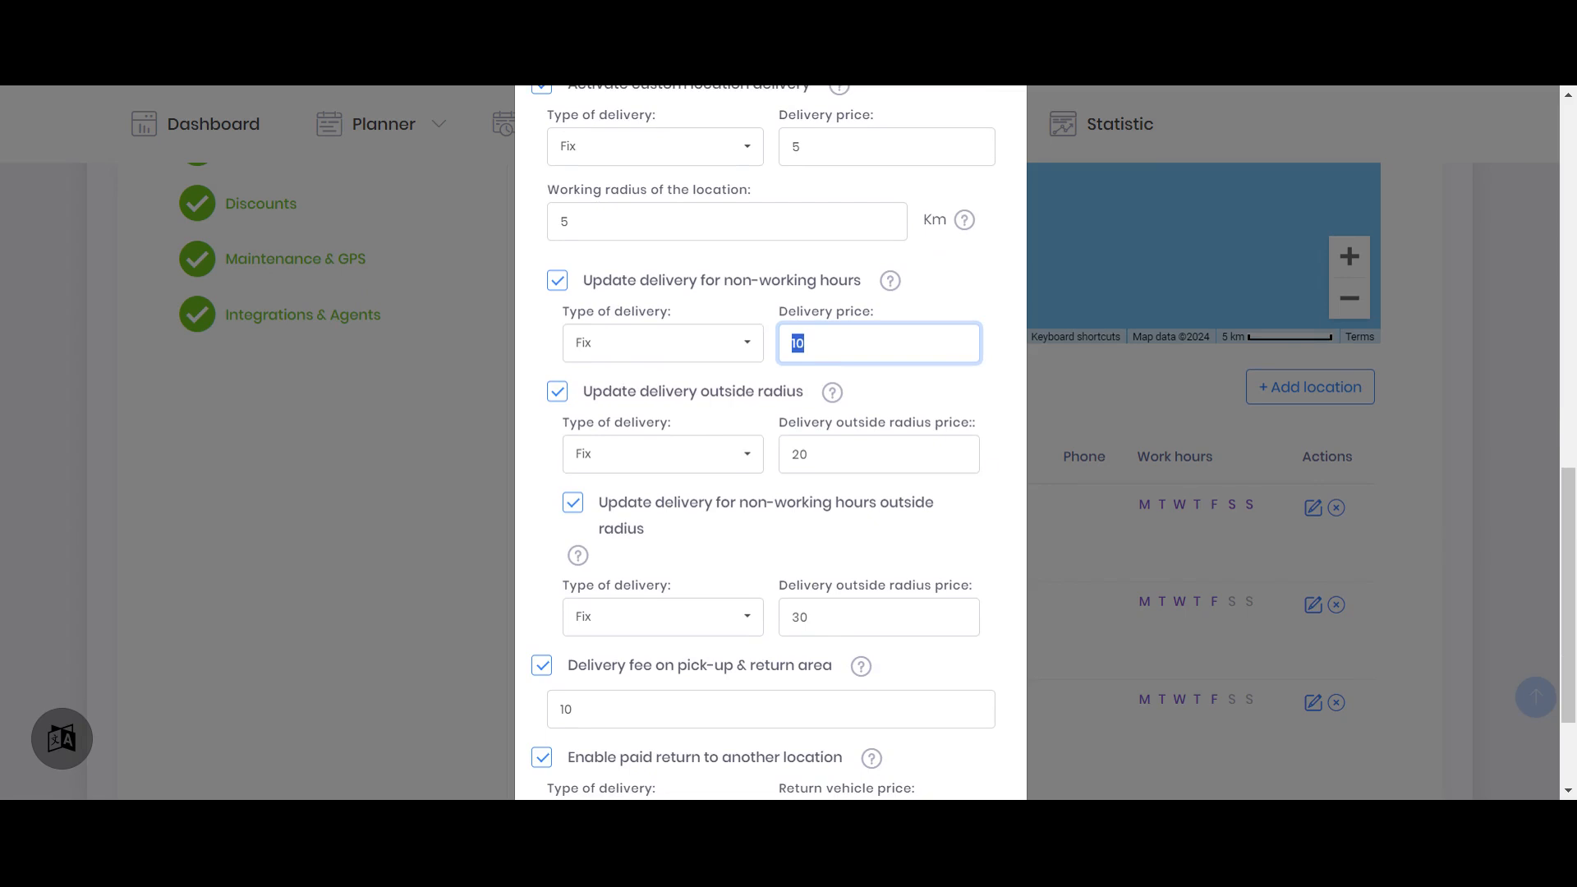
Re-enter 5 km as Larnaca Airport's working radius and go back to its custom delivery price
drag(584, 223, 531, 220)
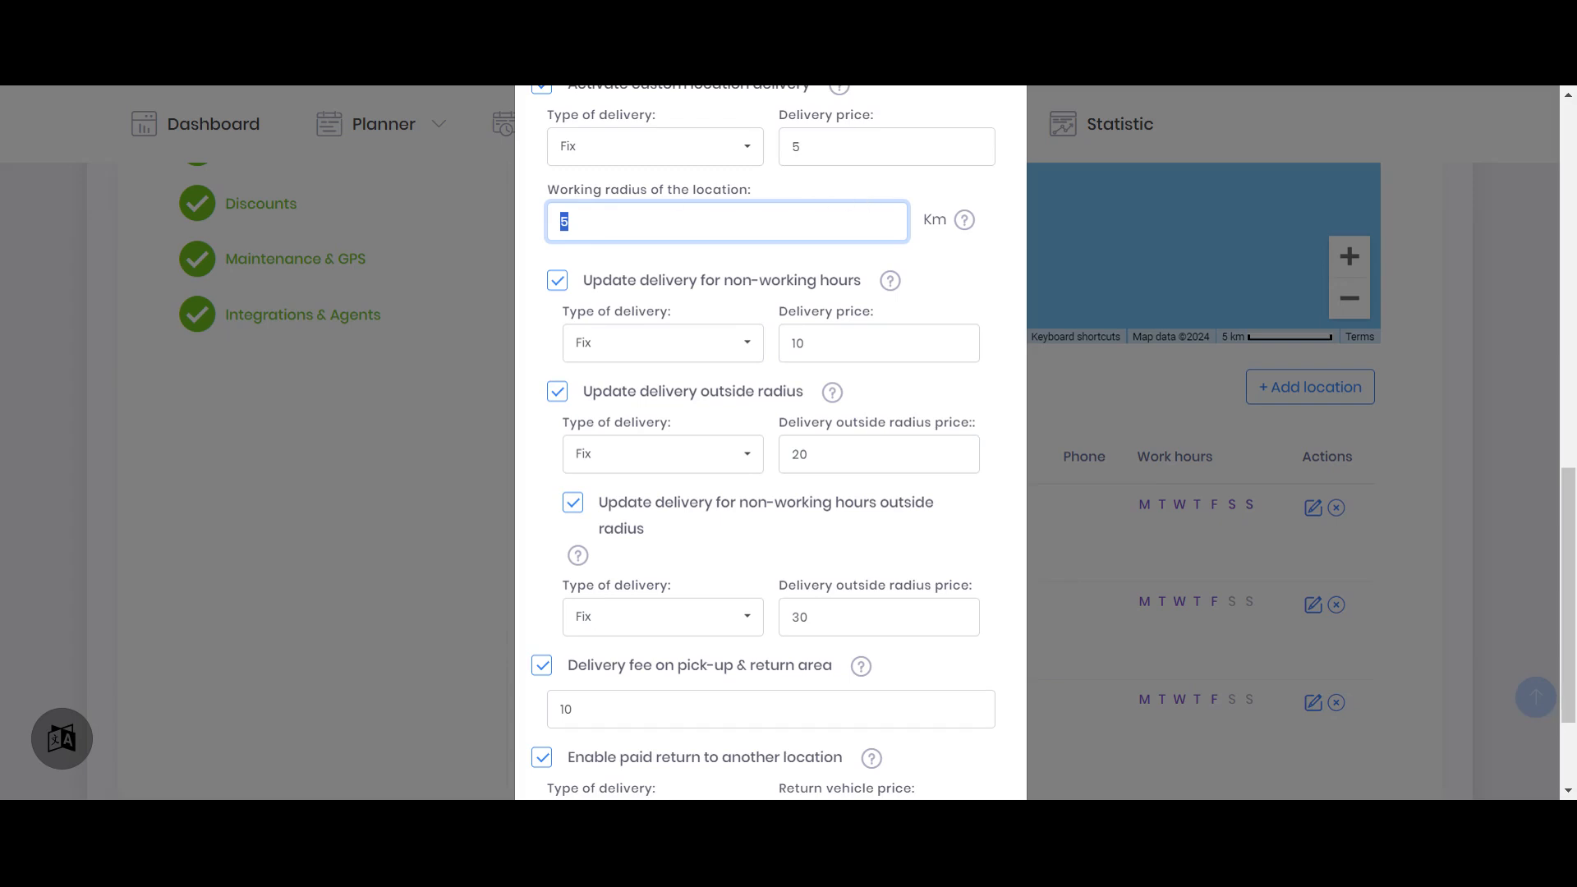
text(5)
key(shift+Tab)
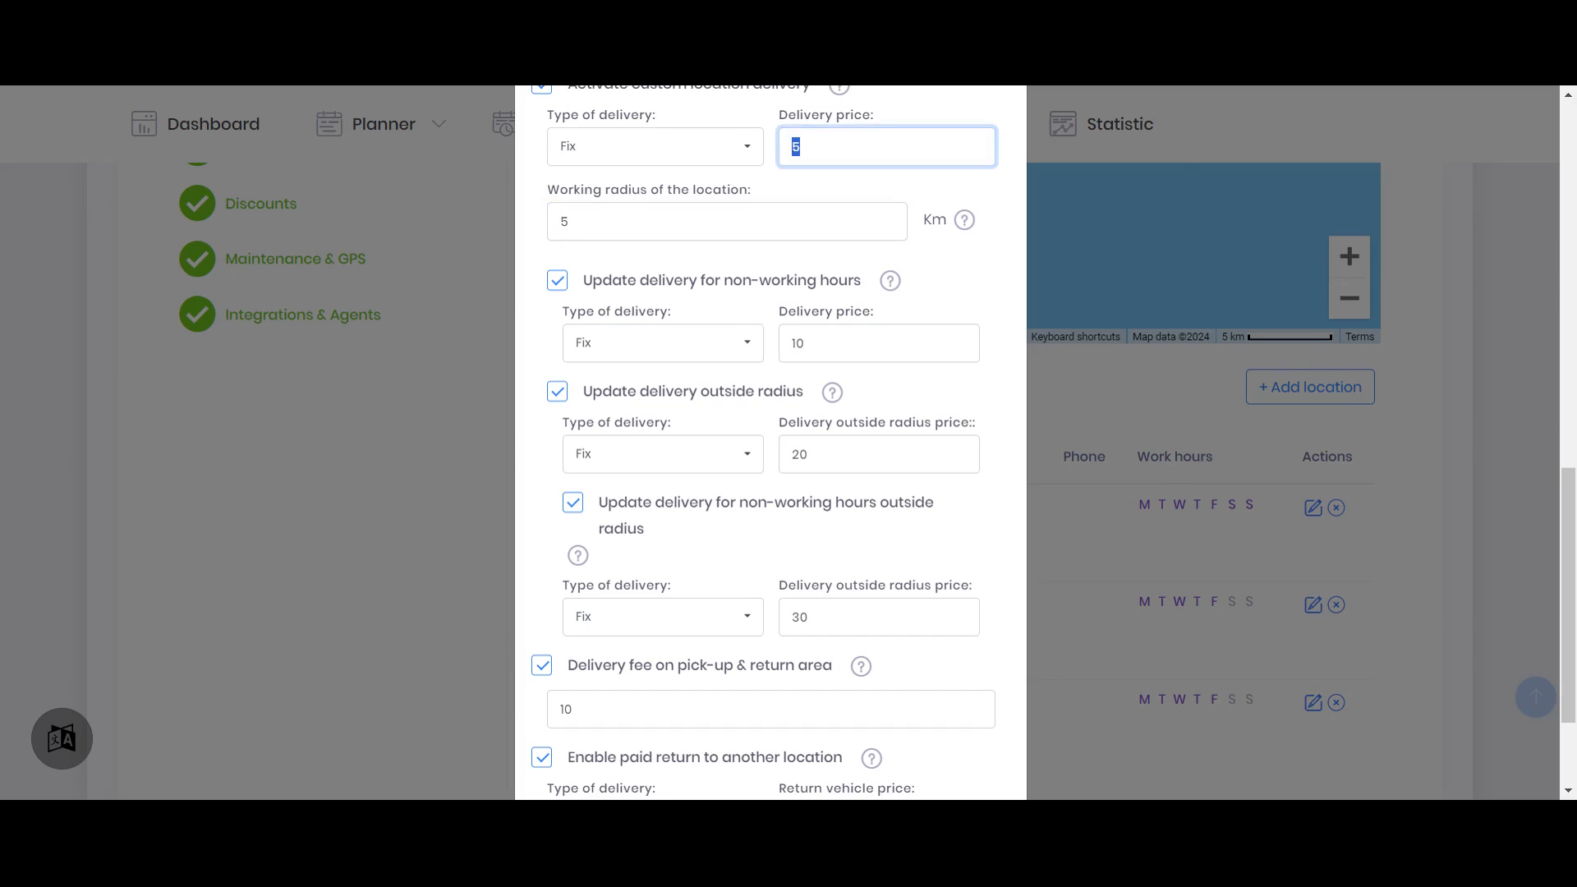
Compare Larnaca Airport's delivery prices inside and outside the working radius, for both working and non-working hours
click(787, 454)
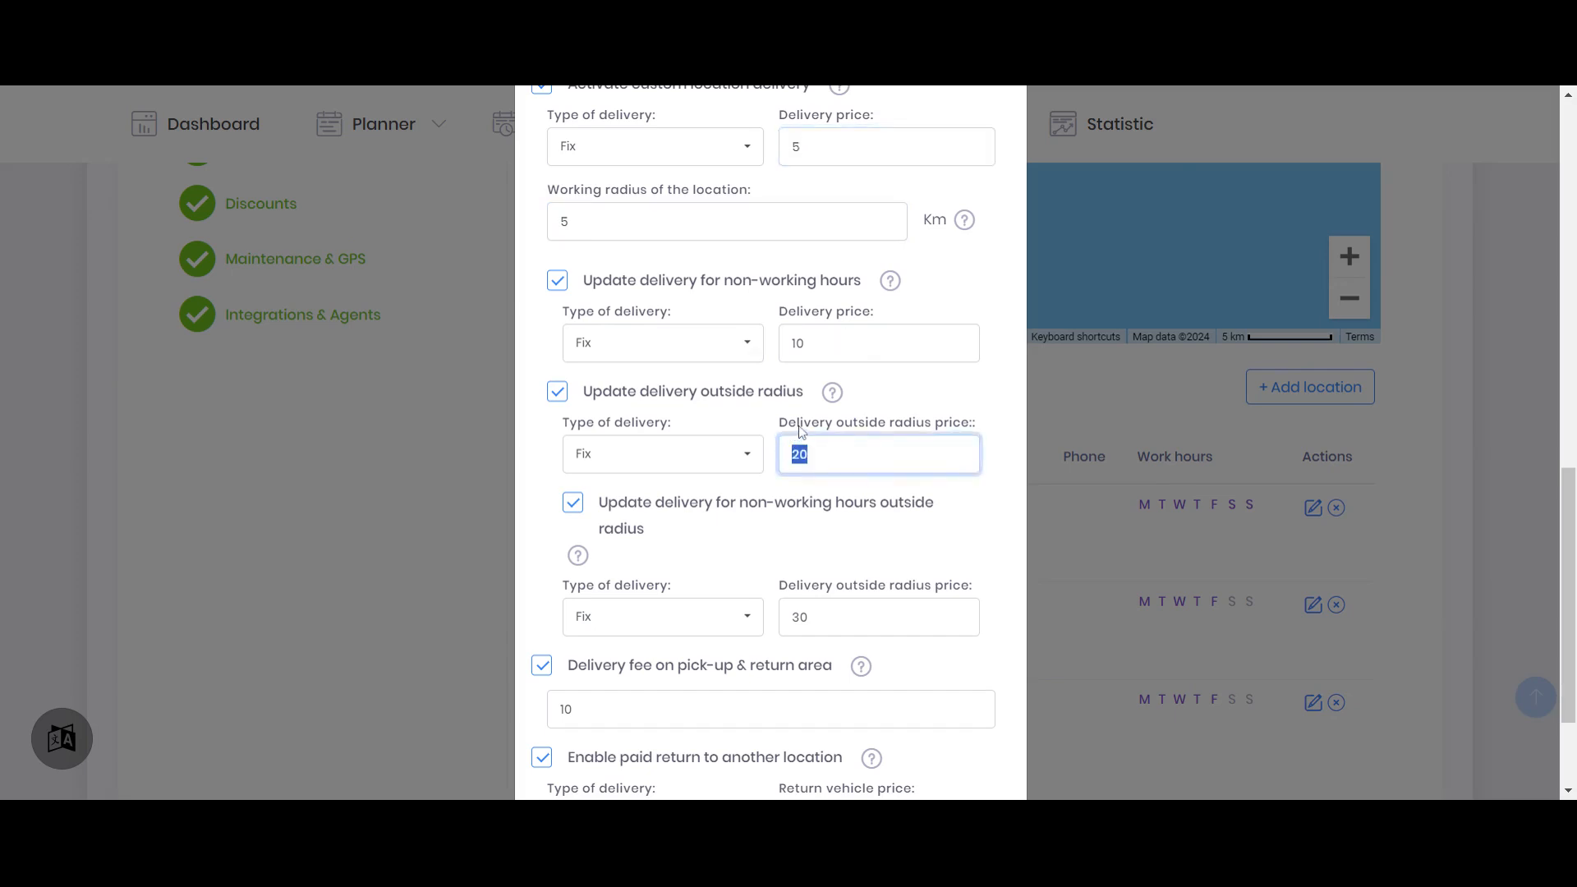
drag(806, 147, 780, 146)
drag(812, 455, 785, 455)
drag(809, 343, 754, 346)
drag(813, 618, 764, 621)
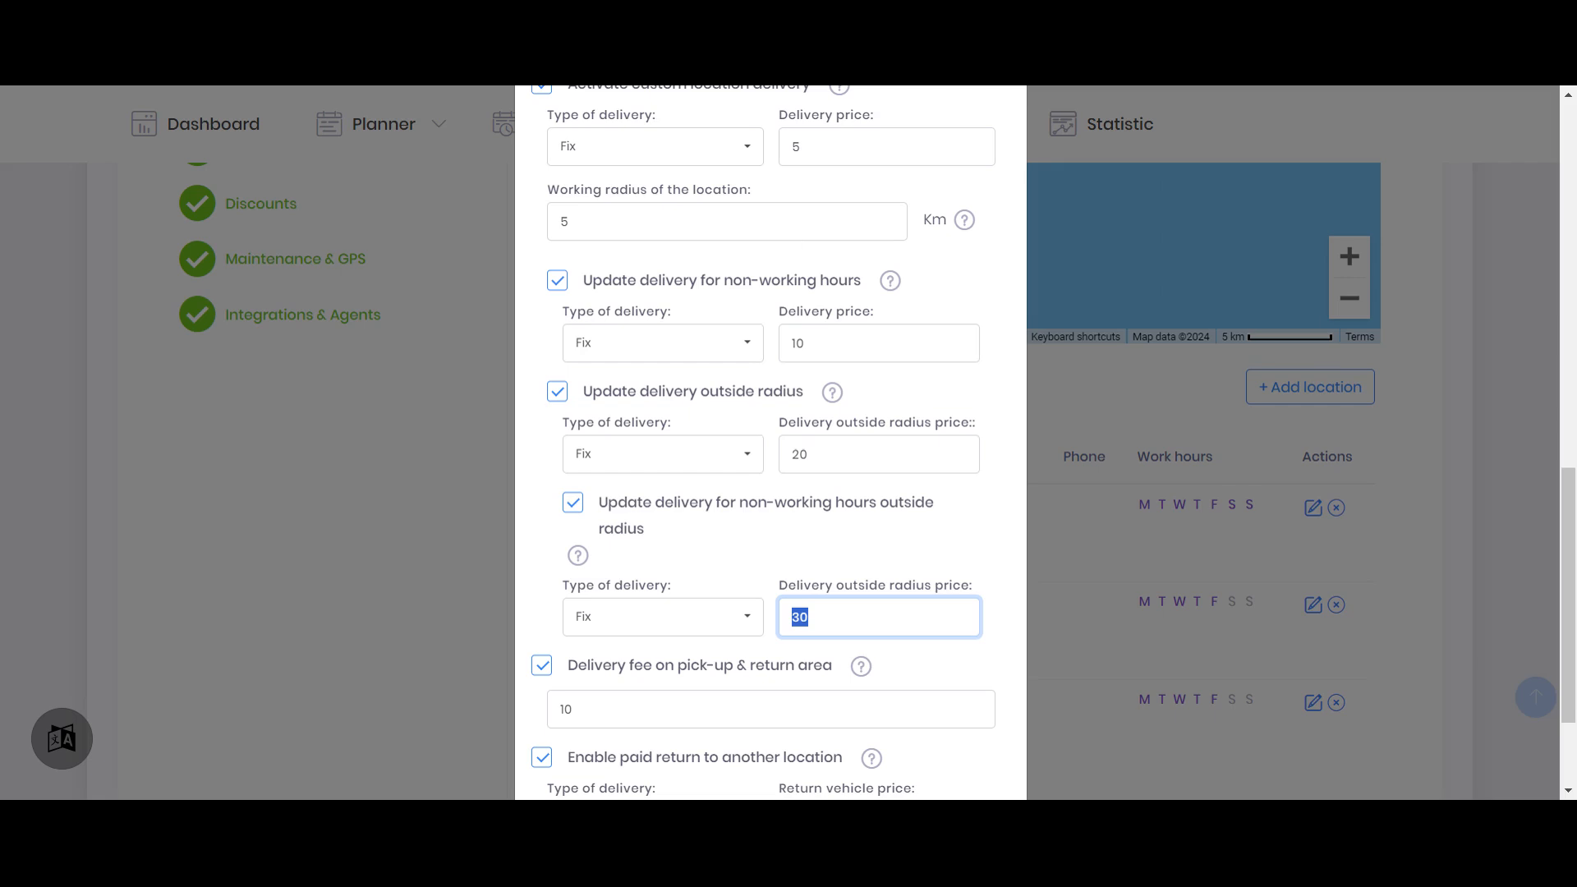
drag(574, 222, 539, 229)
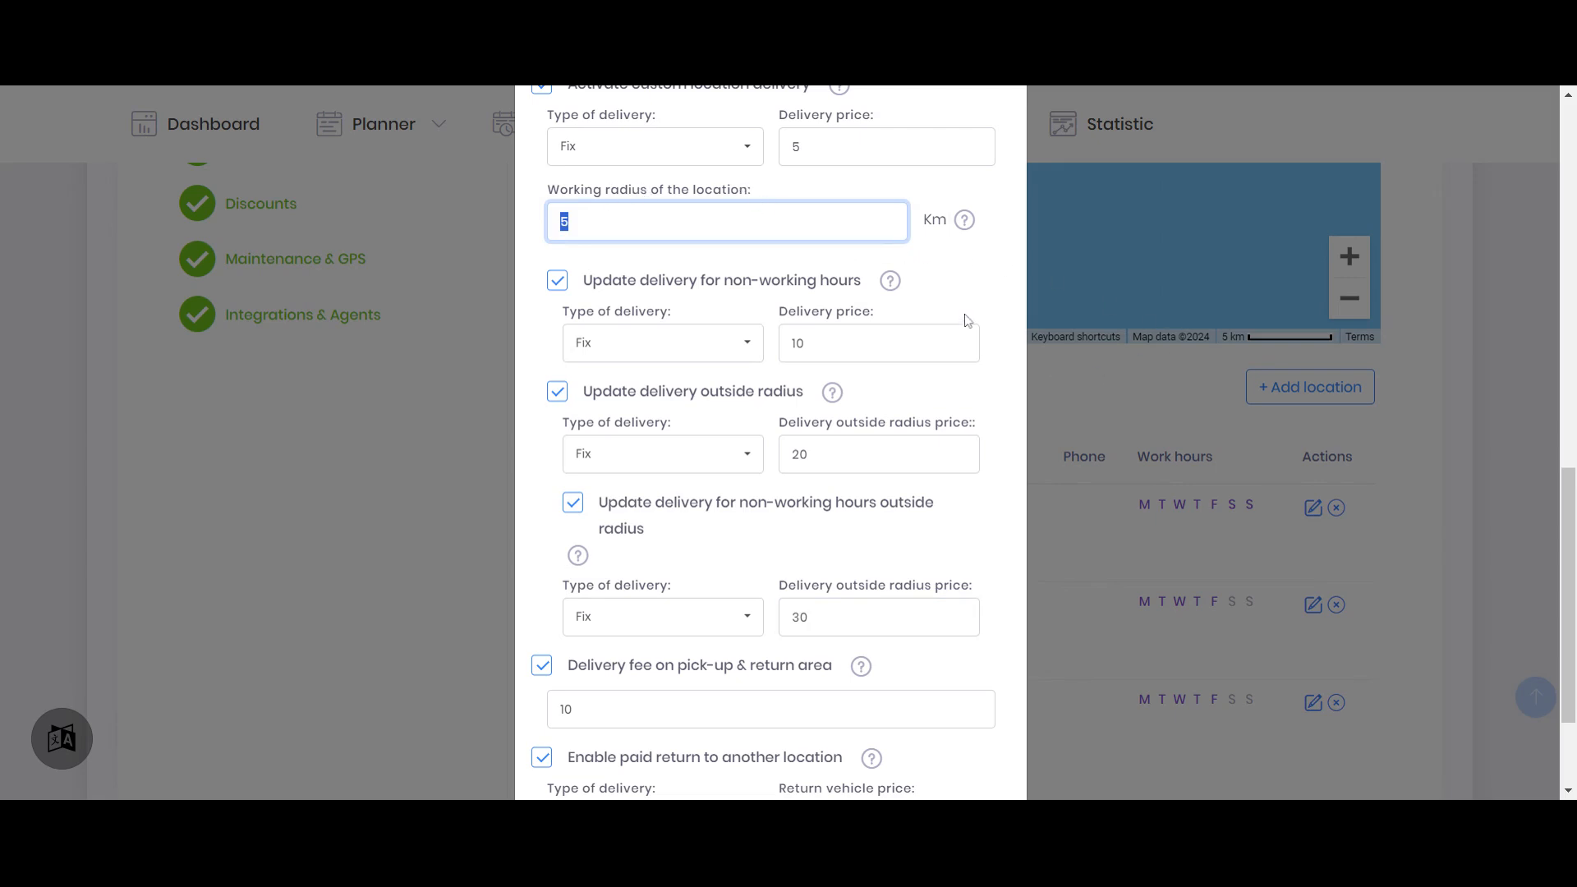
click(854, 338)
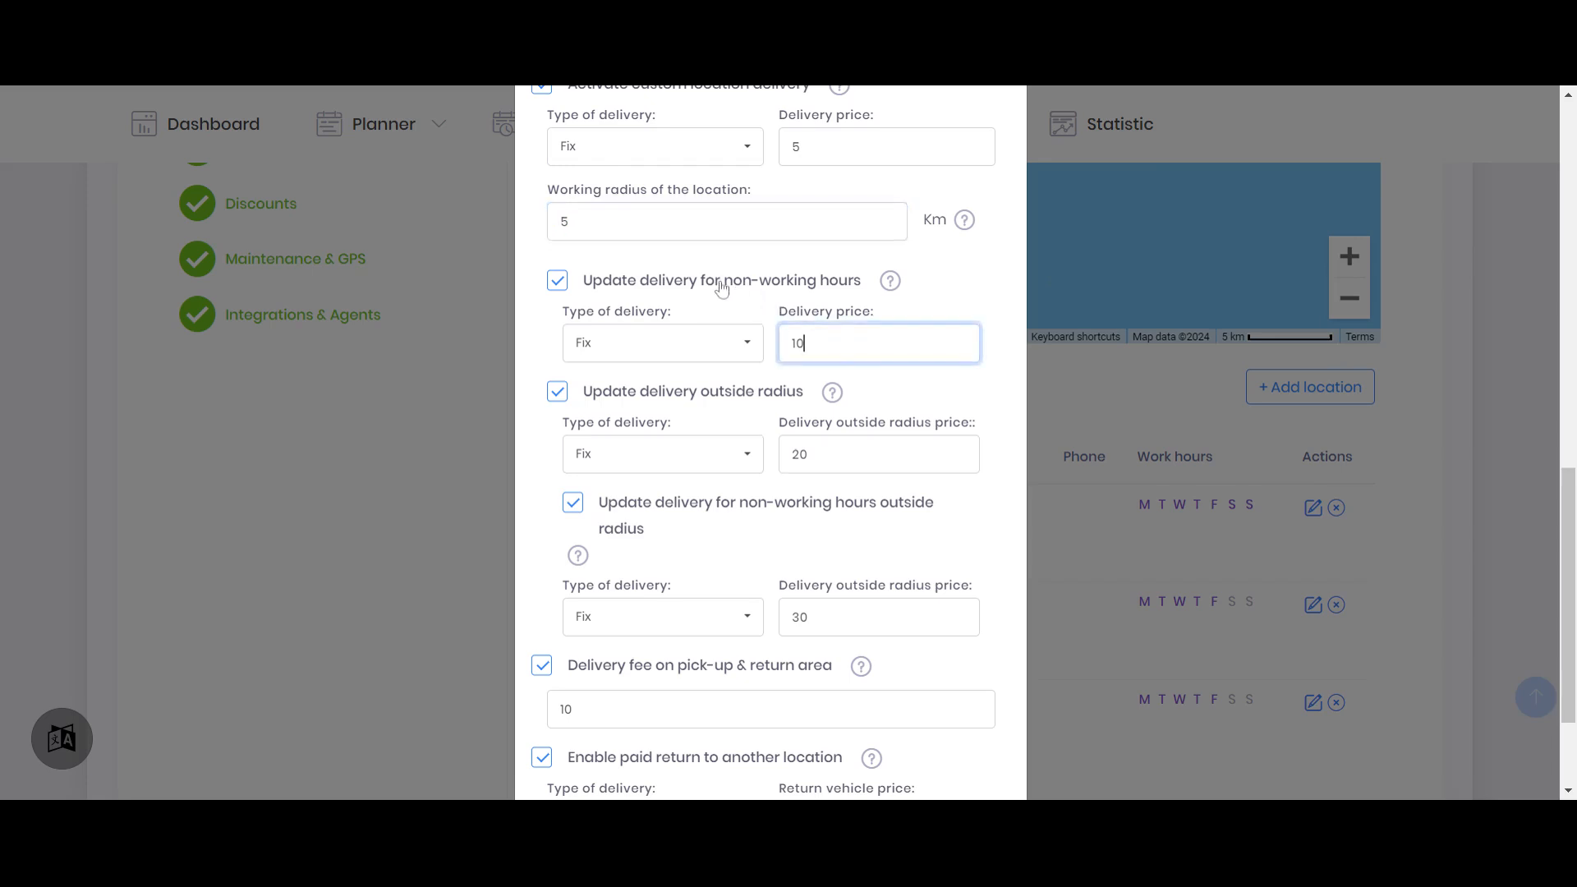
key(ctrl+a)
drag(846, 617, 739, 616)
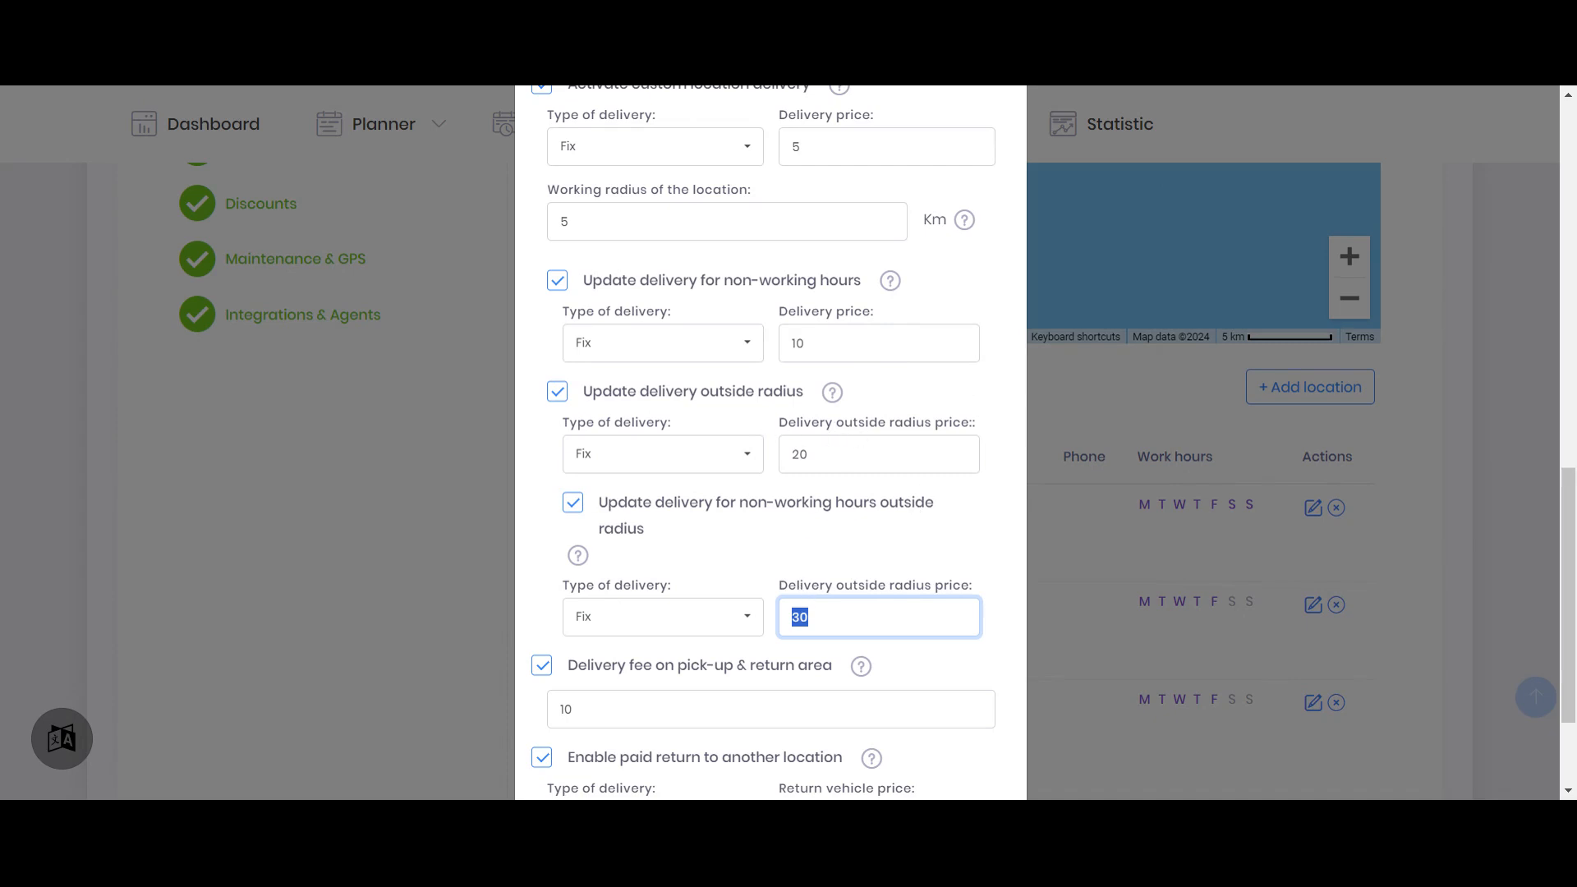
drag(822, 147, 770, 147)
drag(828, 454, 754, 454)
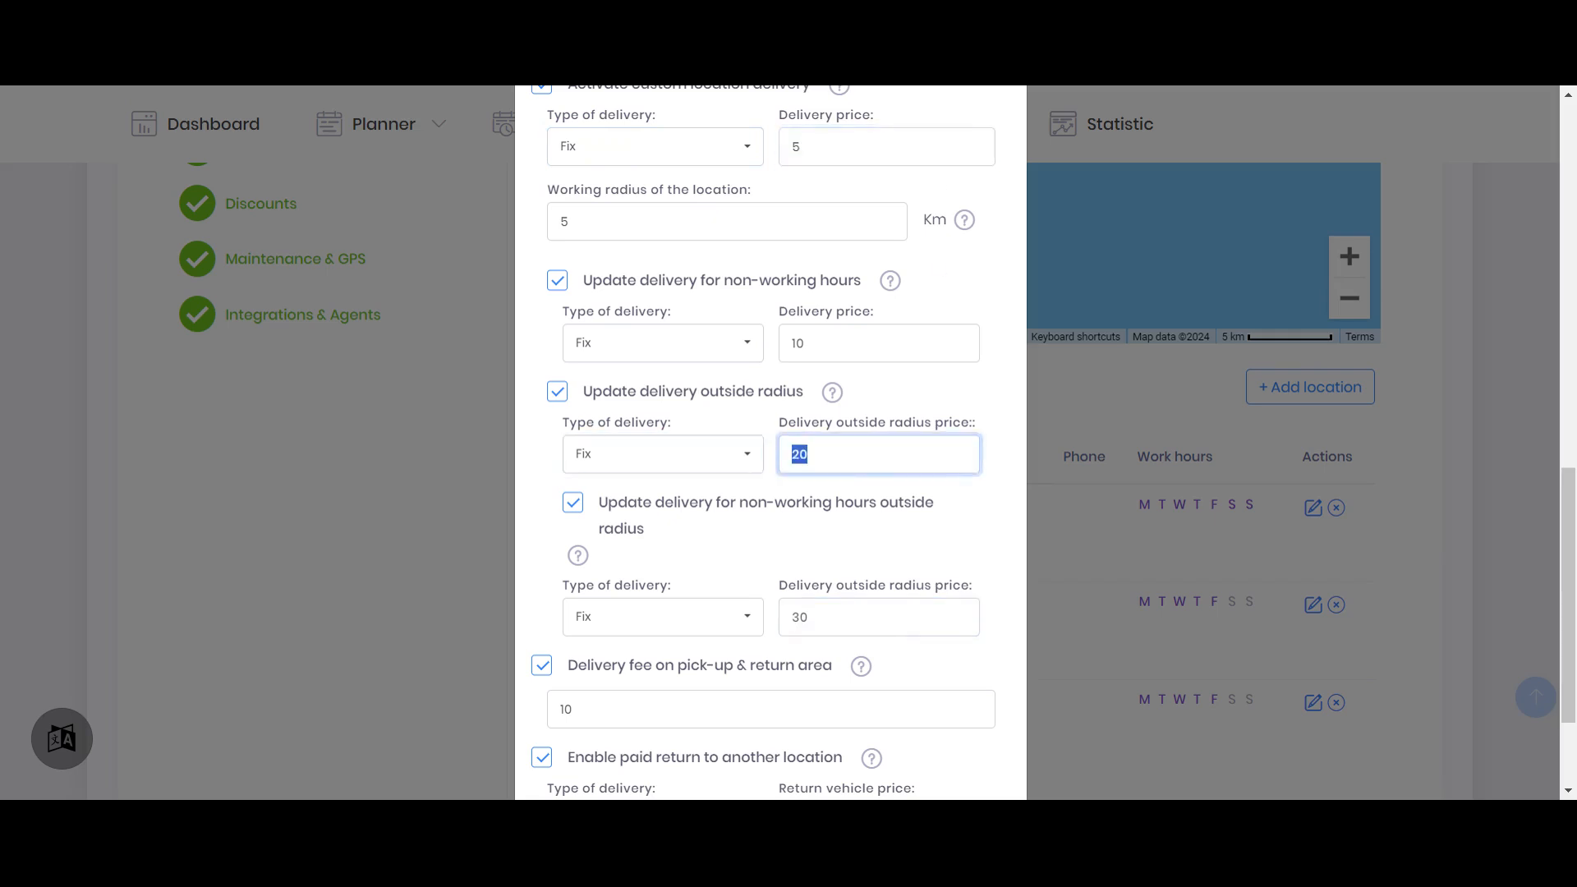
drag(825, 343, 774, 344)
drag(822, 617, 774, 616)
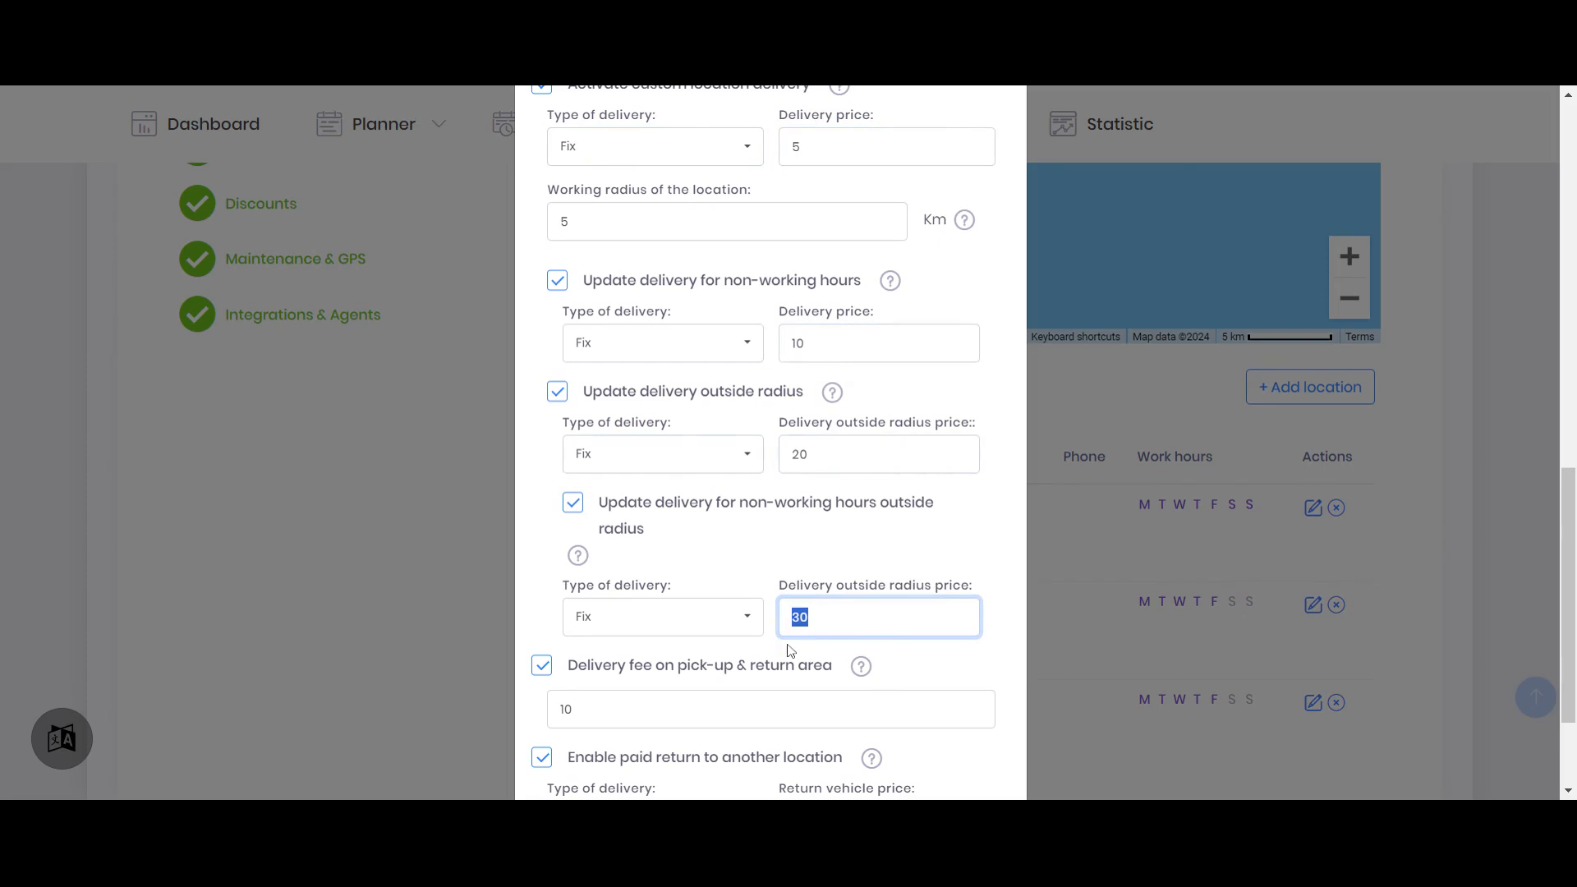
Check Larnaca Airport's pick-up and return area fee, address and return vehicle price, and save the location
scroll(789, 651, down, 2)
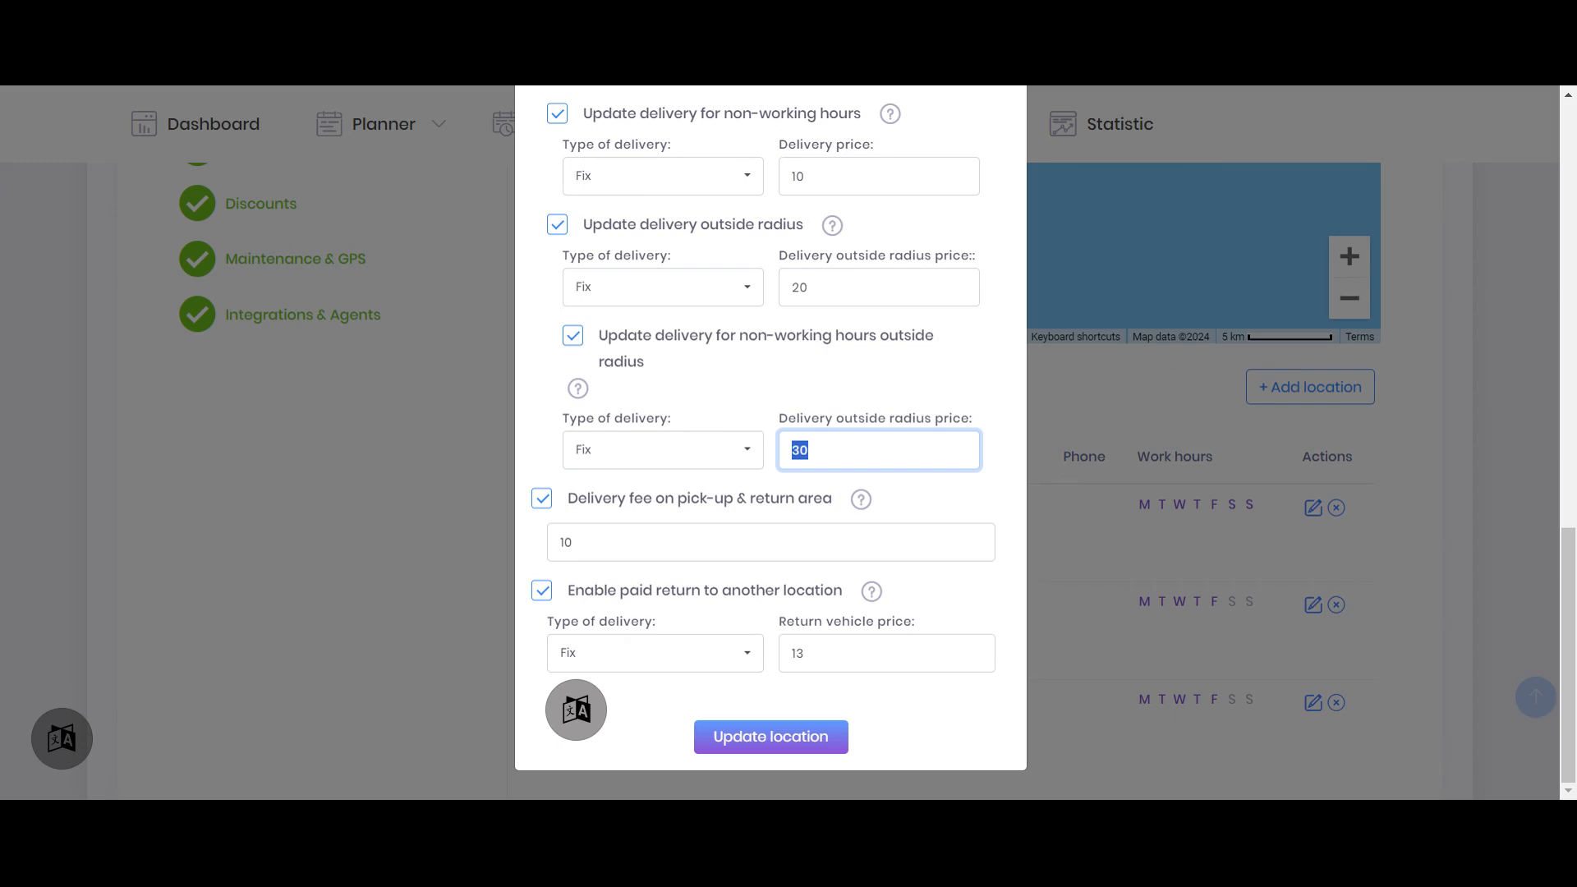
key(Tab)
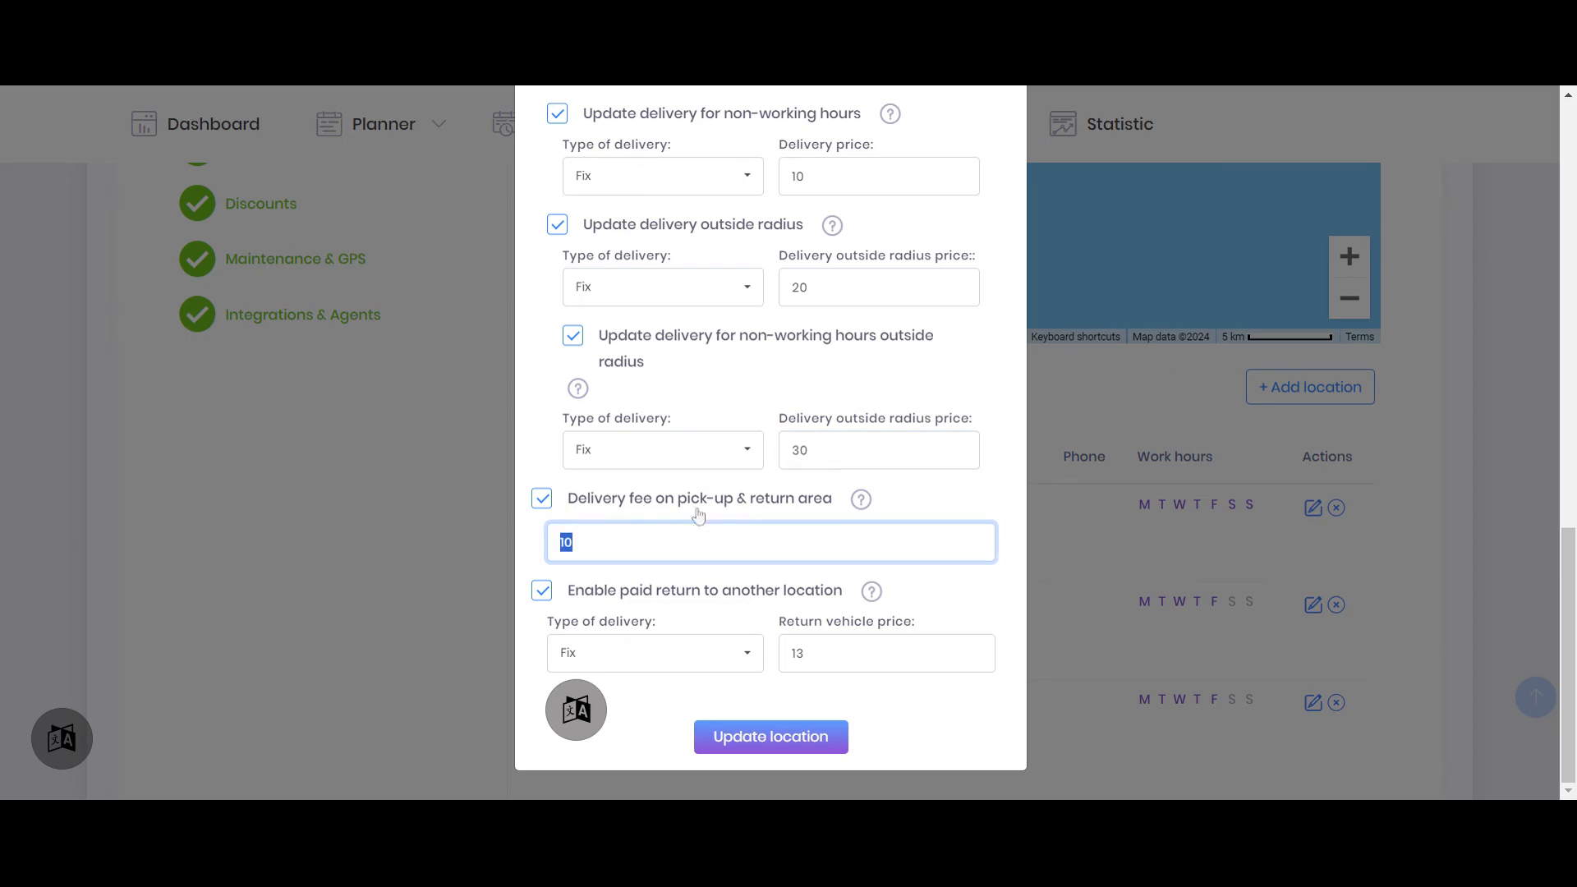
scroll(700, 523, up, 15)
drag(815, 311, 538, 312)
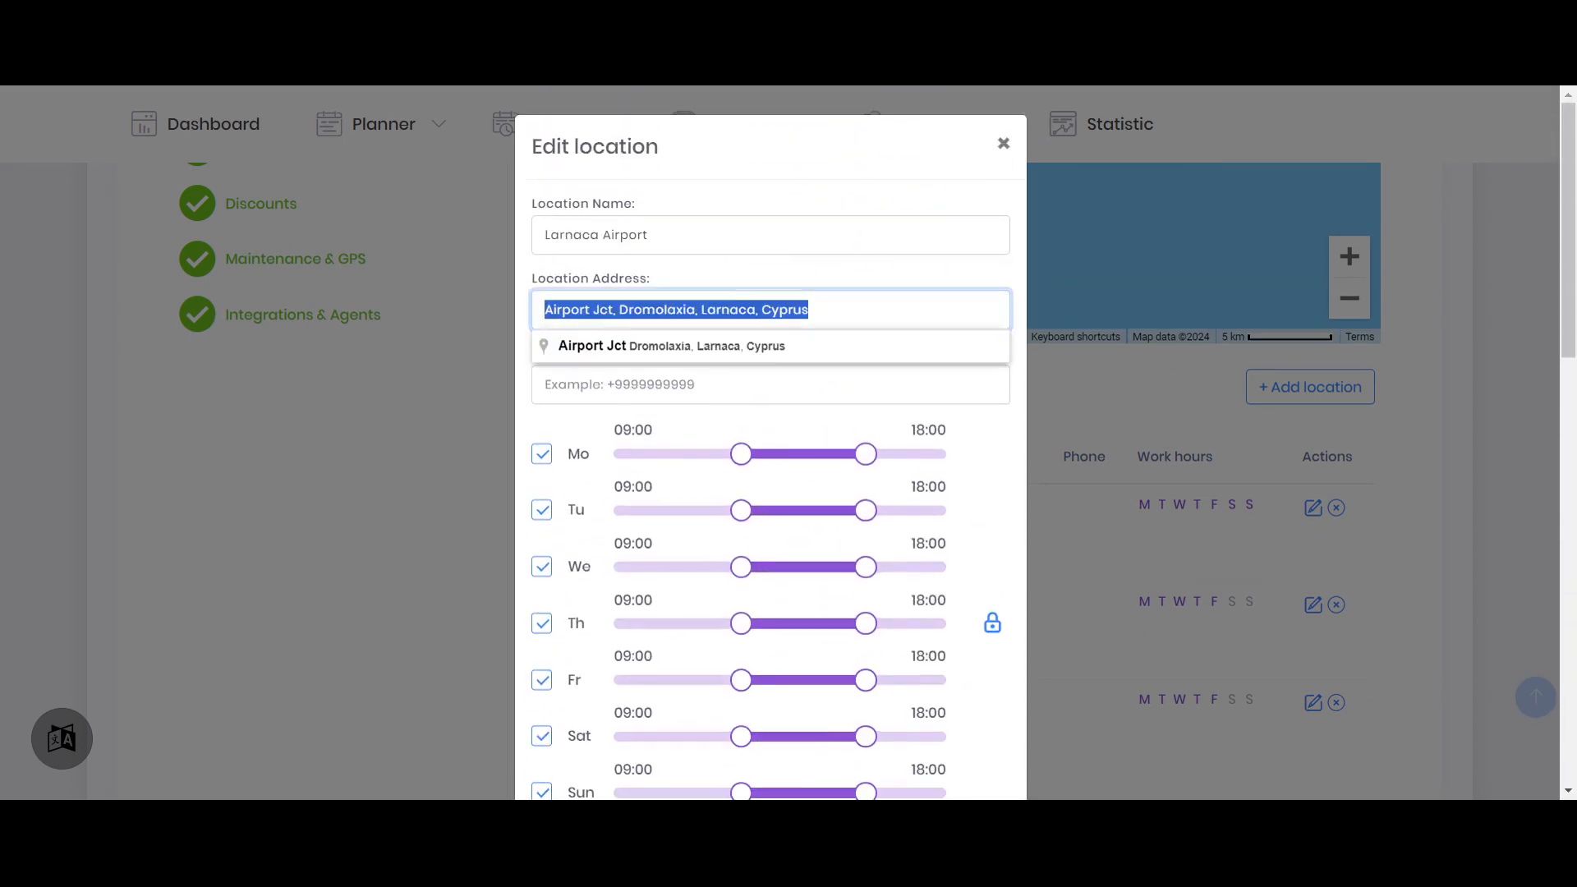
scroll(802, 384, down, 15)
click(628, 526)
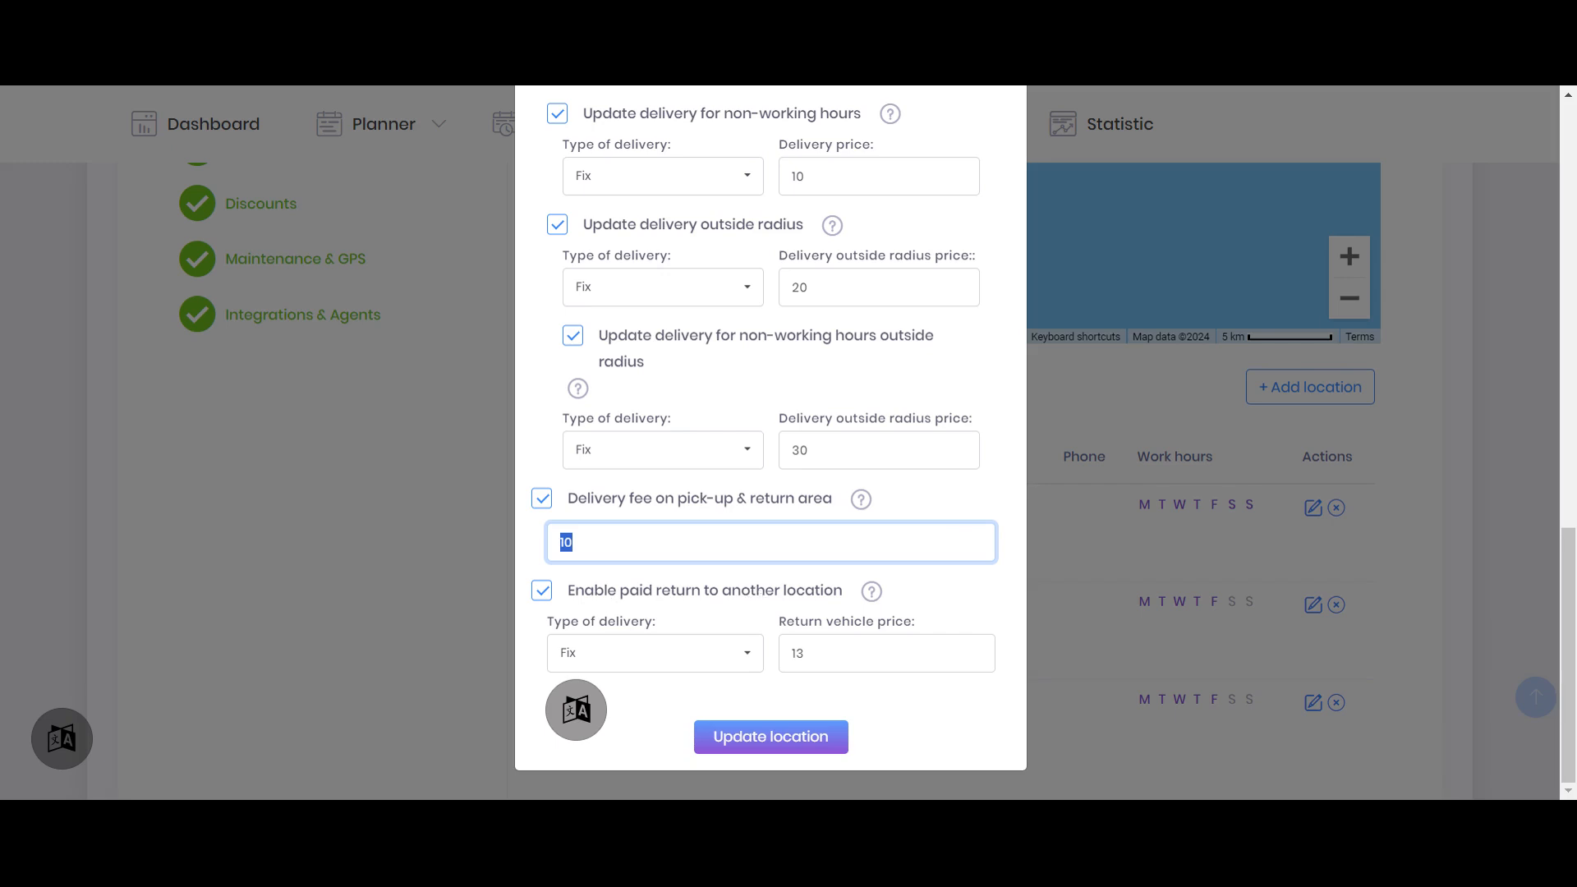
key(Tab)
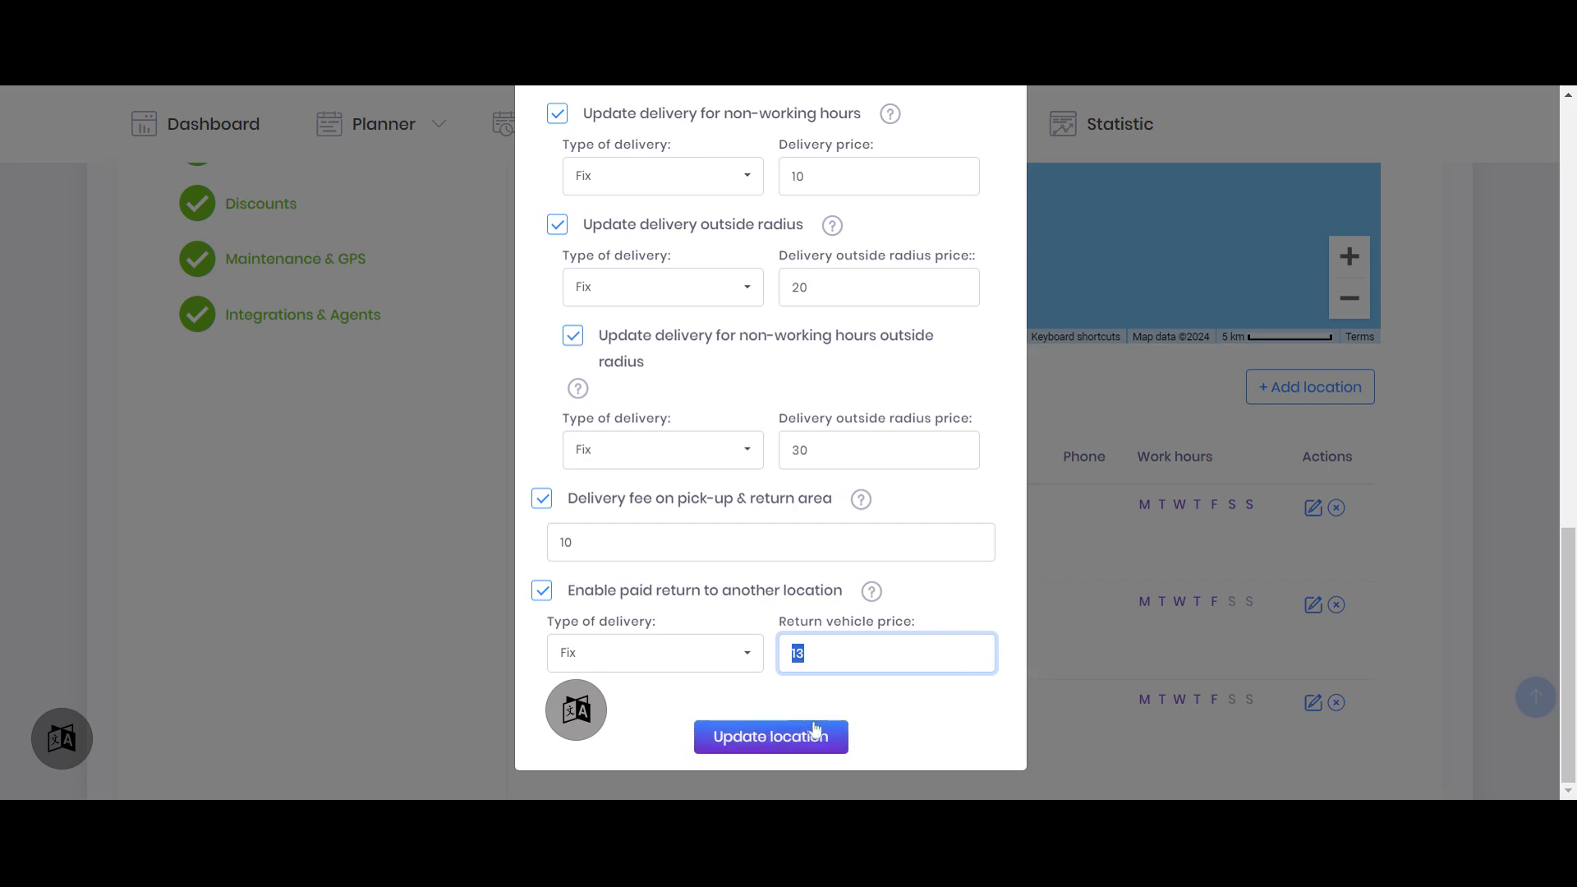
click(764, 739)
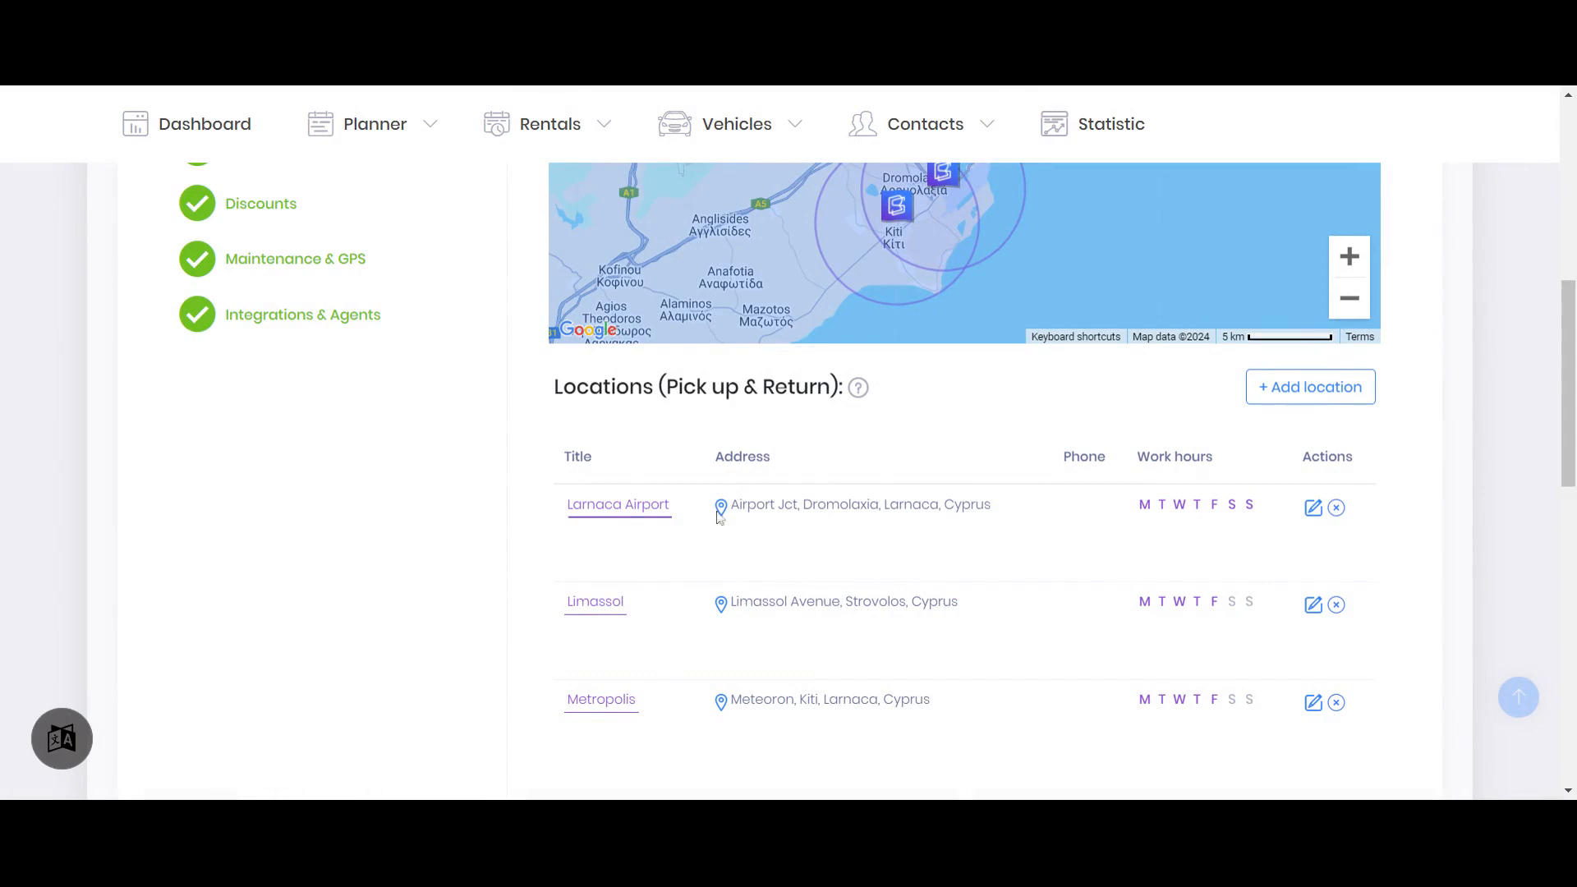
Open the Limassol location to check its paid return price, and close it without saving
click(1313, 604)
scroll(873, 453, down, 5)
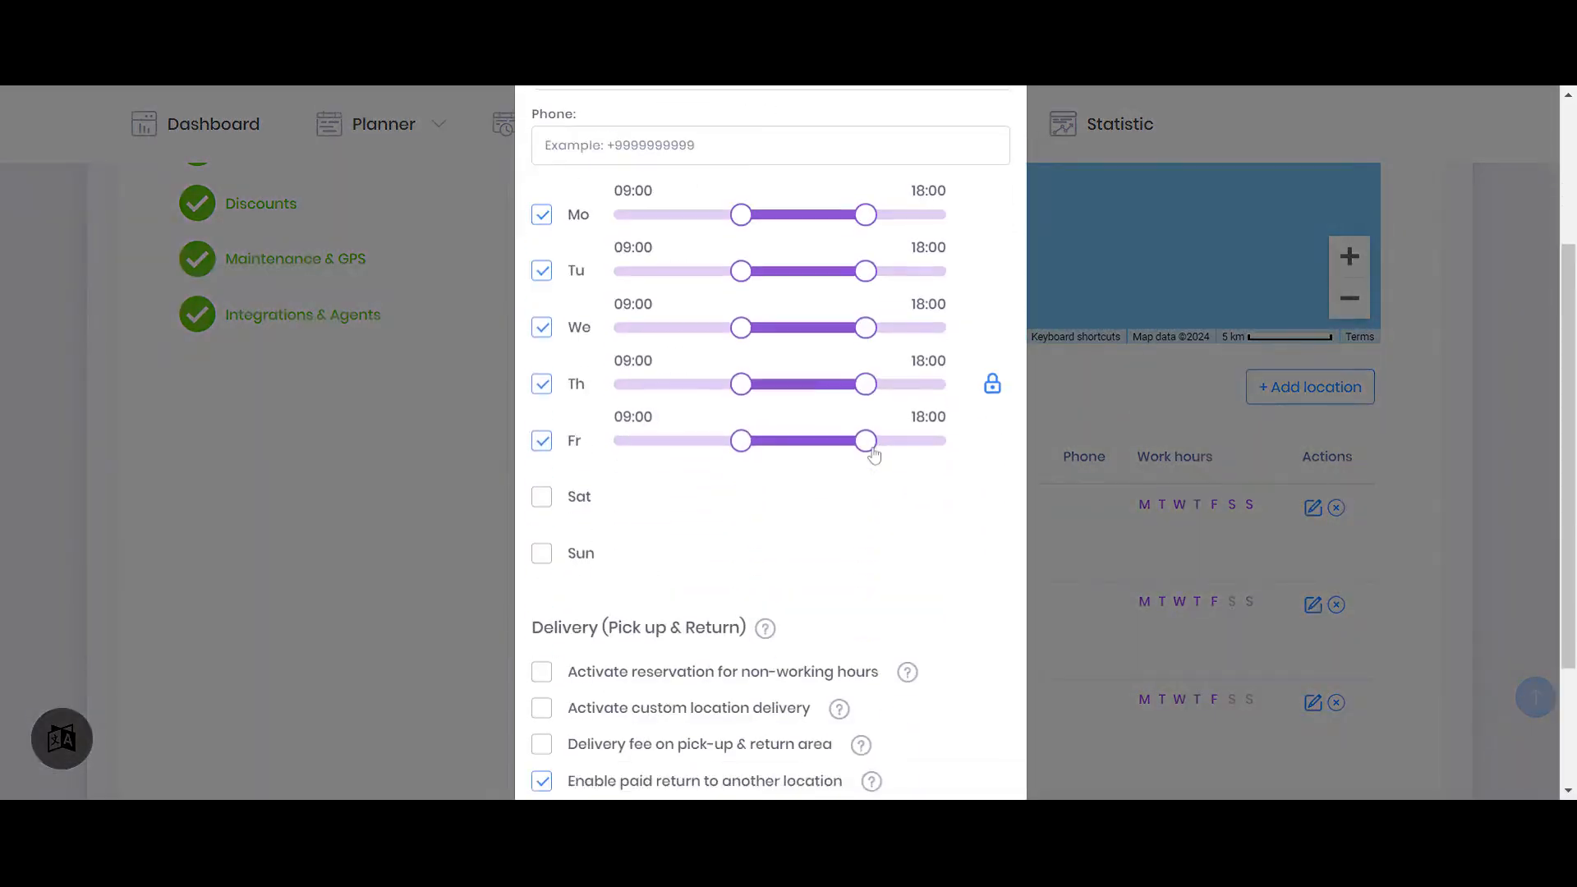
drag(811, 654, 772, 654)
click(409, 502)
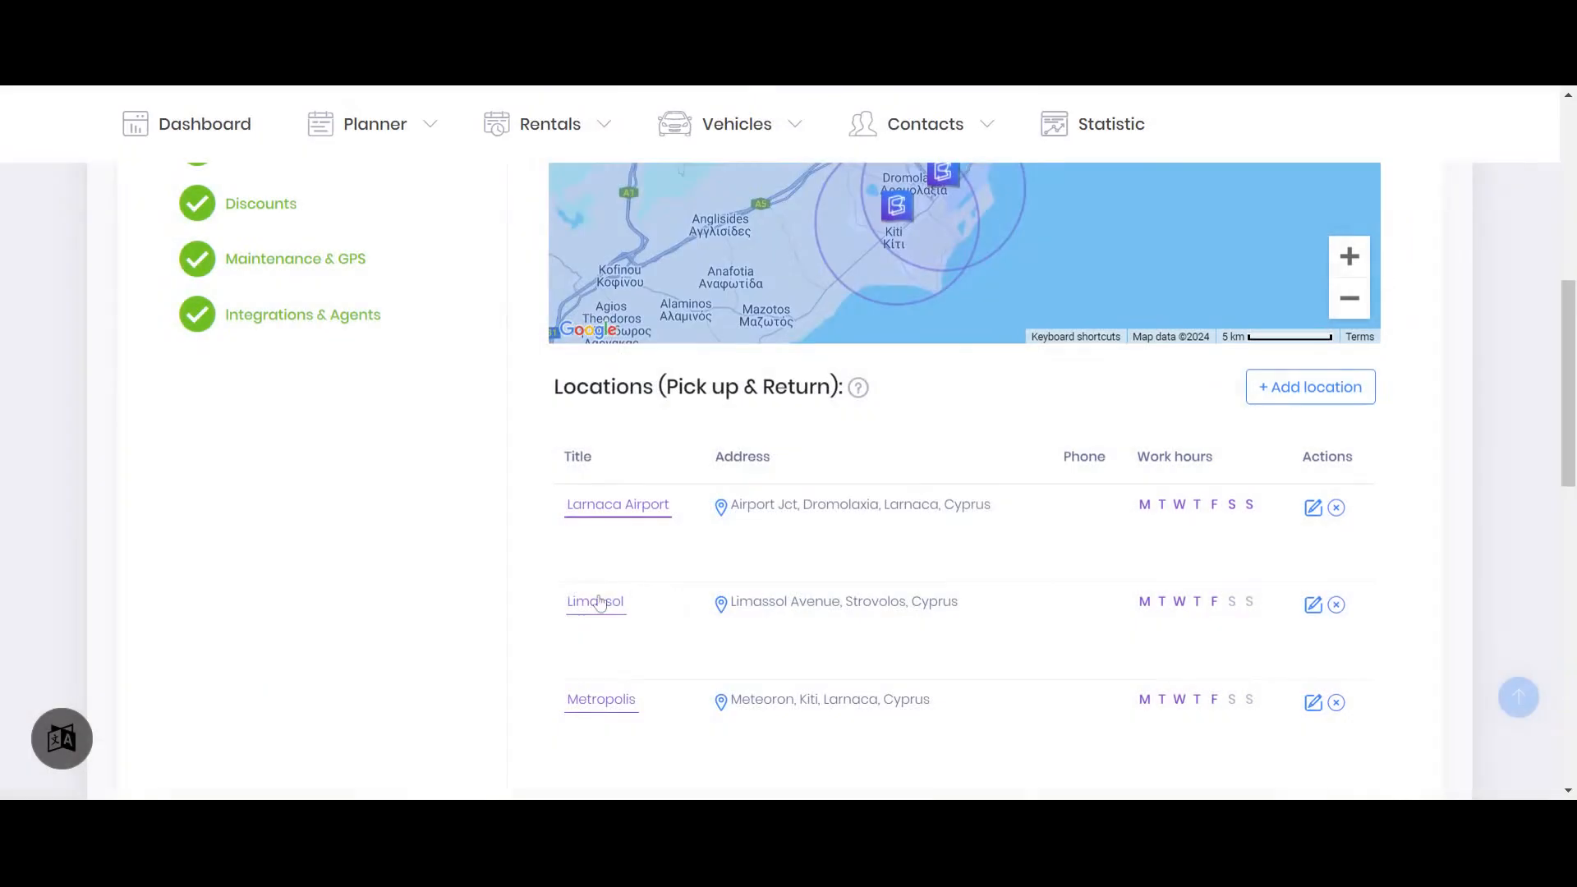
Open the Metropolis location to check its paid return price, and close it without saving
click(1312, 703)
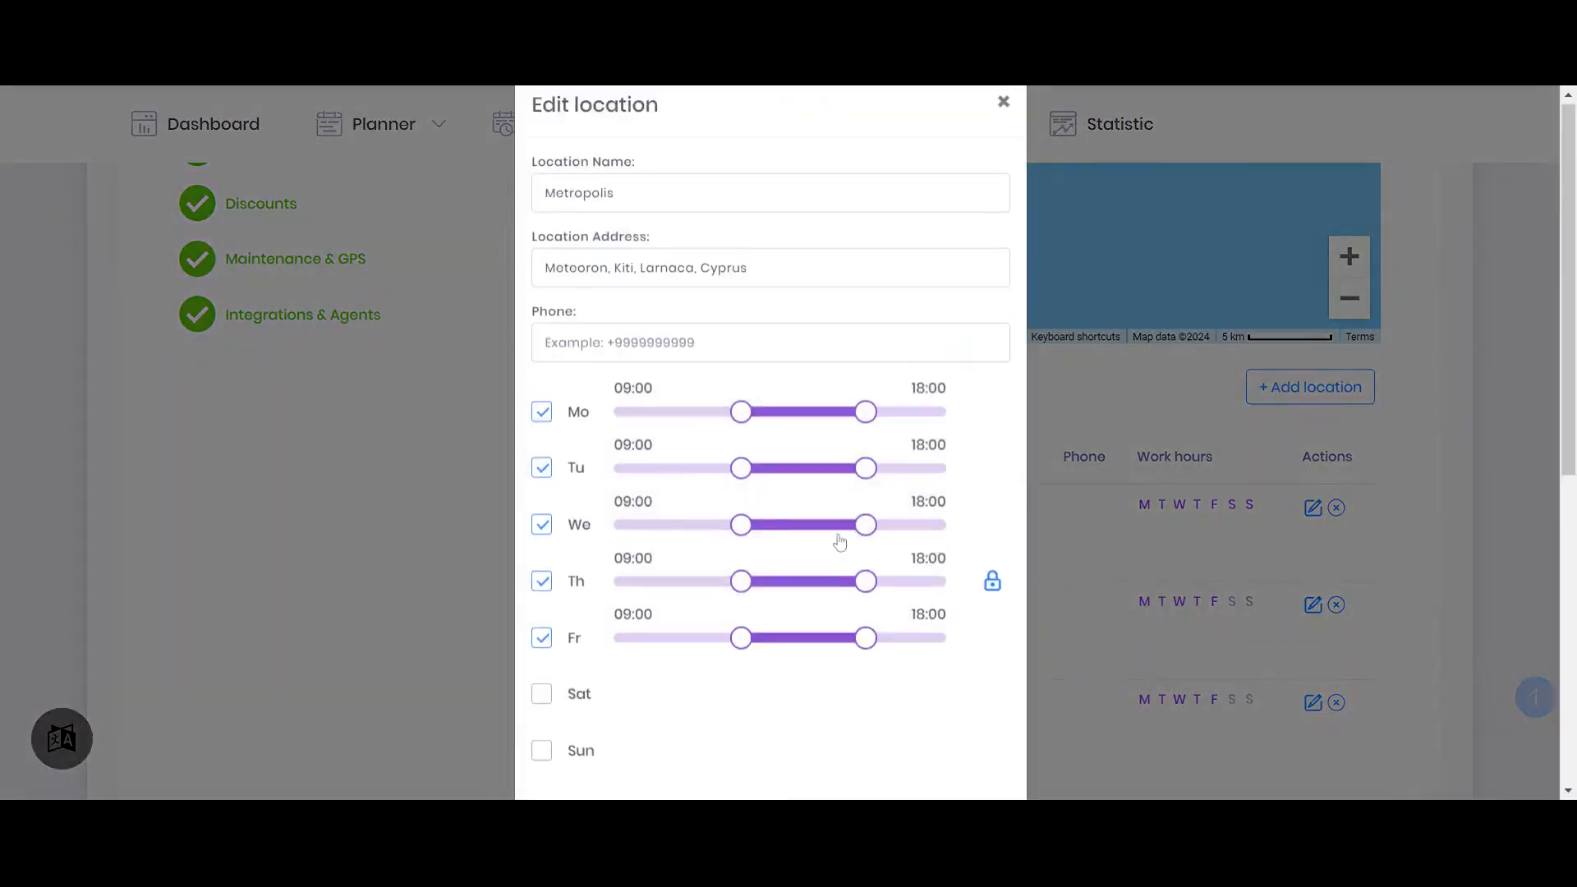
scroll(854, 595, down, 5)
drag(813, 654, 727, 662)
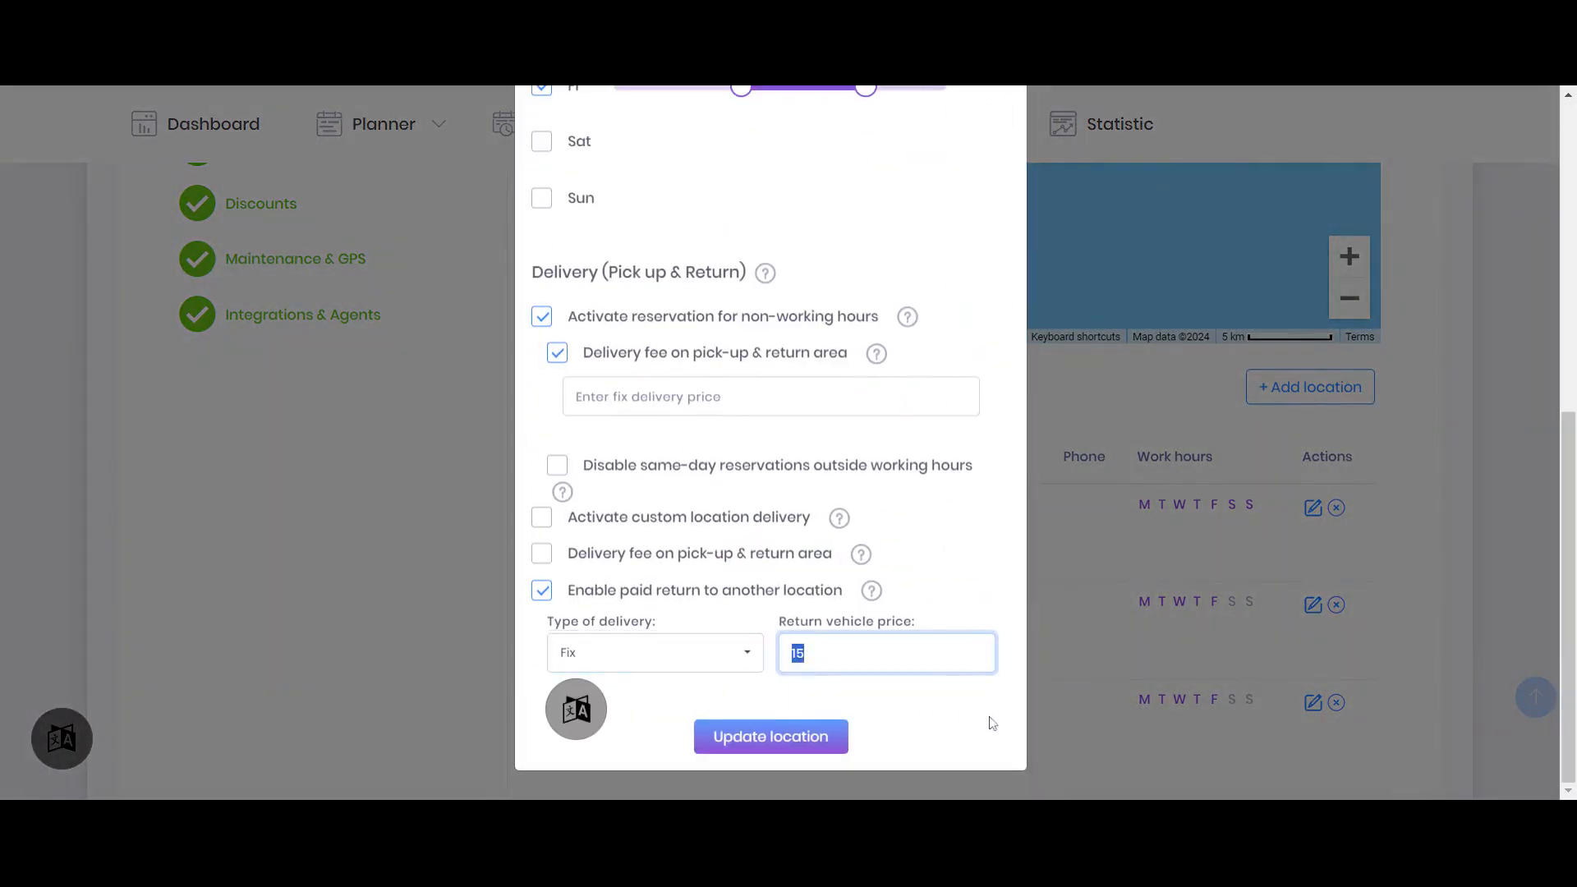
click(451, 560)
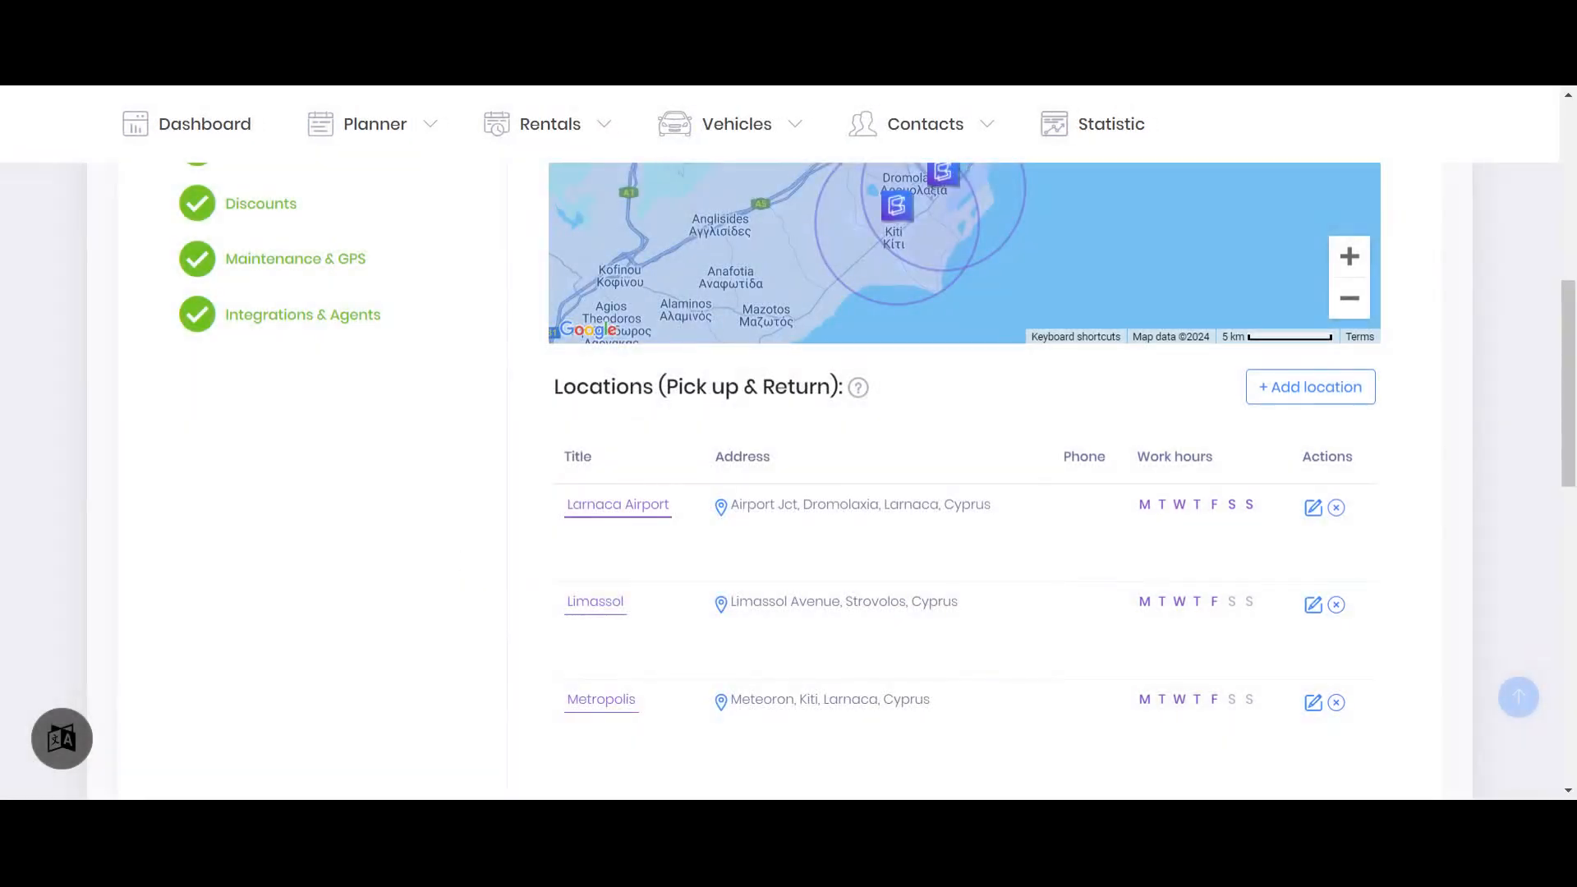
Start a new reservation with return to another location enabled and dates from 18.12.2024 to 20.12.2024
scroll(837, 320, up, 7)
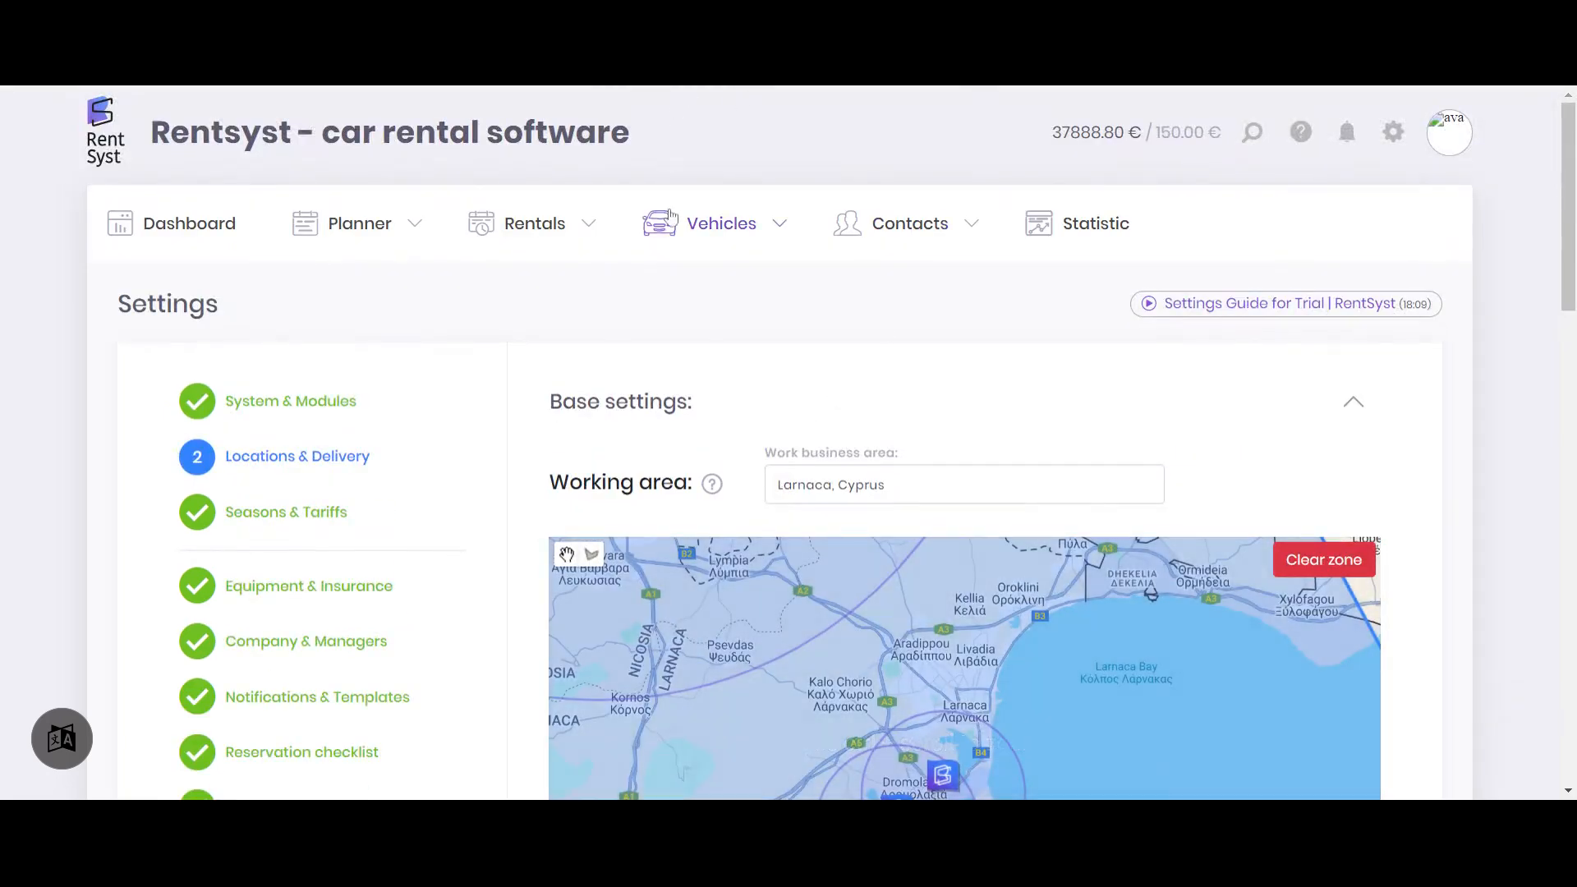
mouse_move(530, 229)
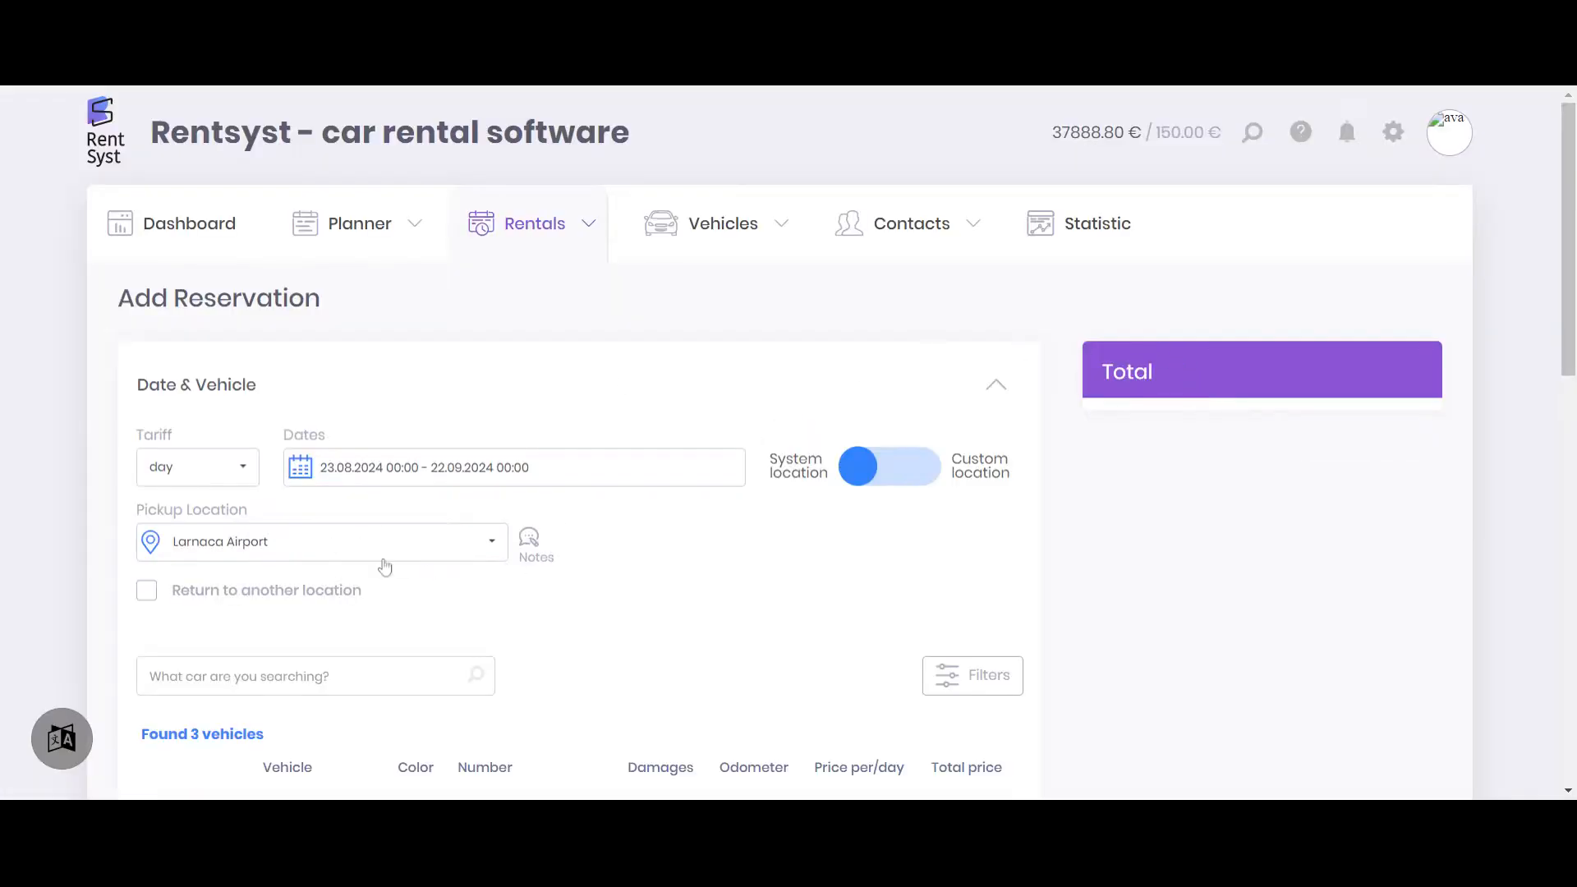
click(333, 590)
click(382, 470)
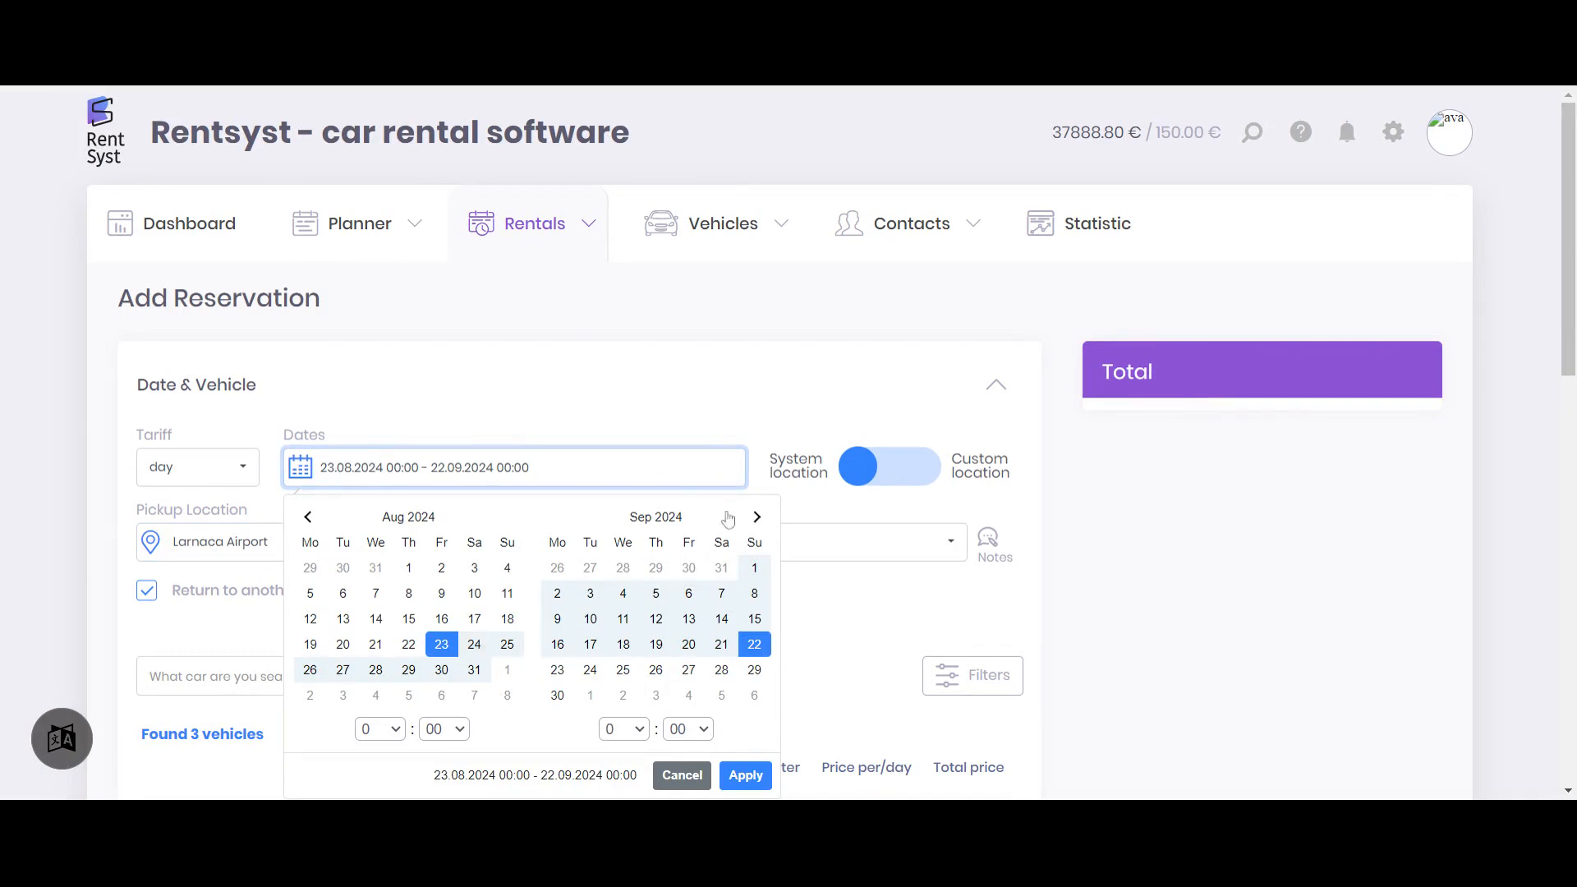
click(755, 517)
click(755, 517)
click(756, 517)
click(756, 517)
click(376, 644)
click(441, 644)
click(743, 775)
scroll(729, 526, down, 3)
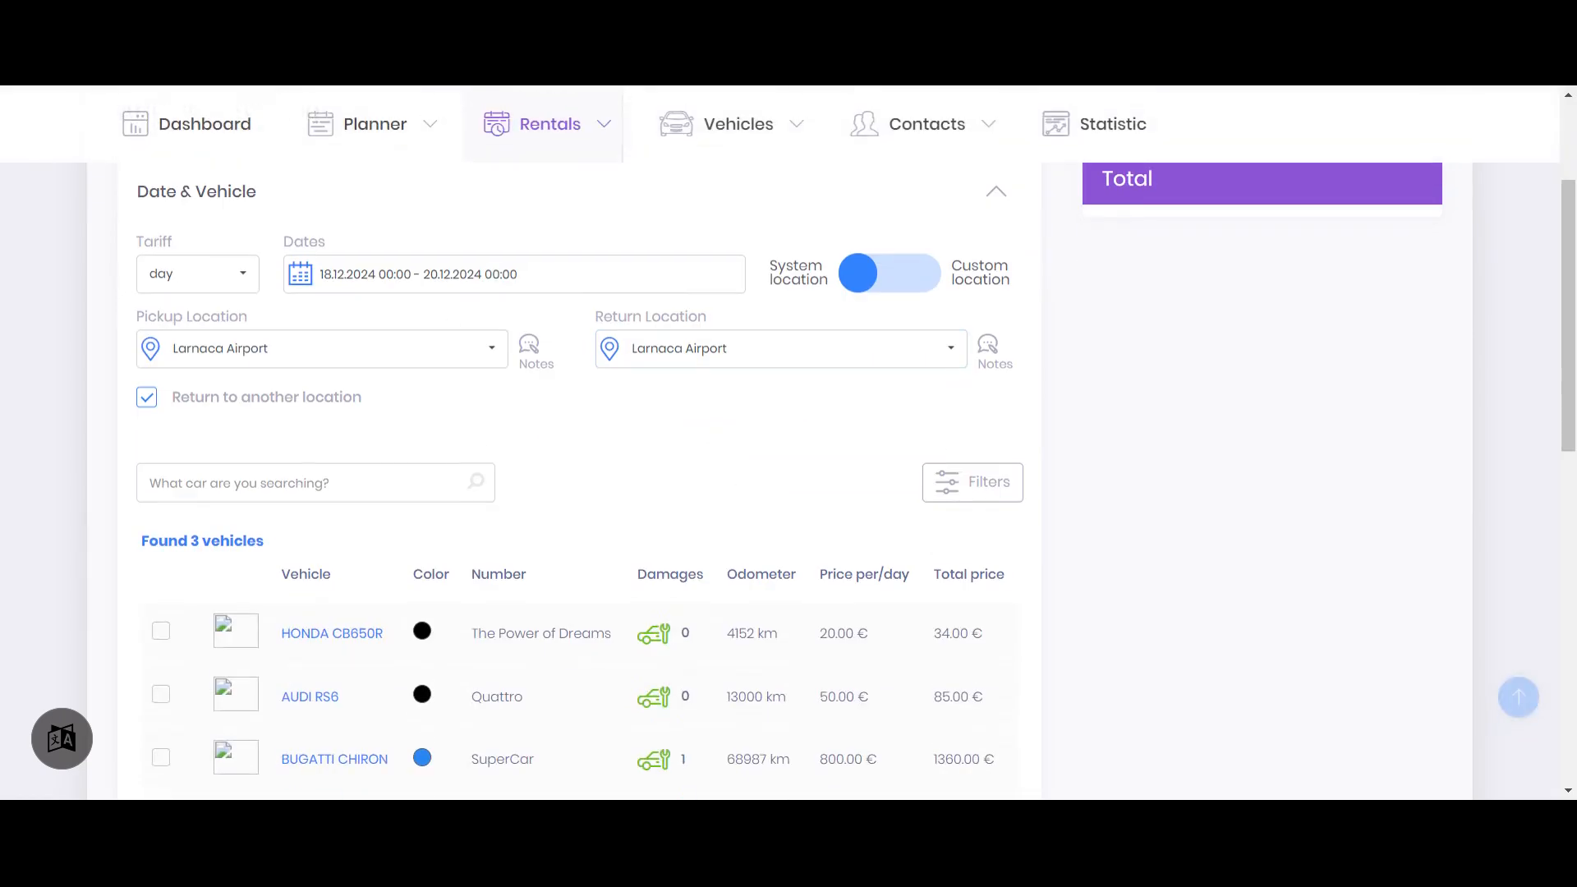
Set the reservation's pick-up time to 15:00 and its return time to 18:00
click(423, 279)
click(381, 535)
click(376, 403)
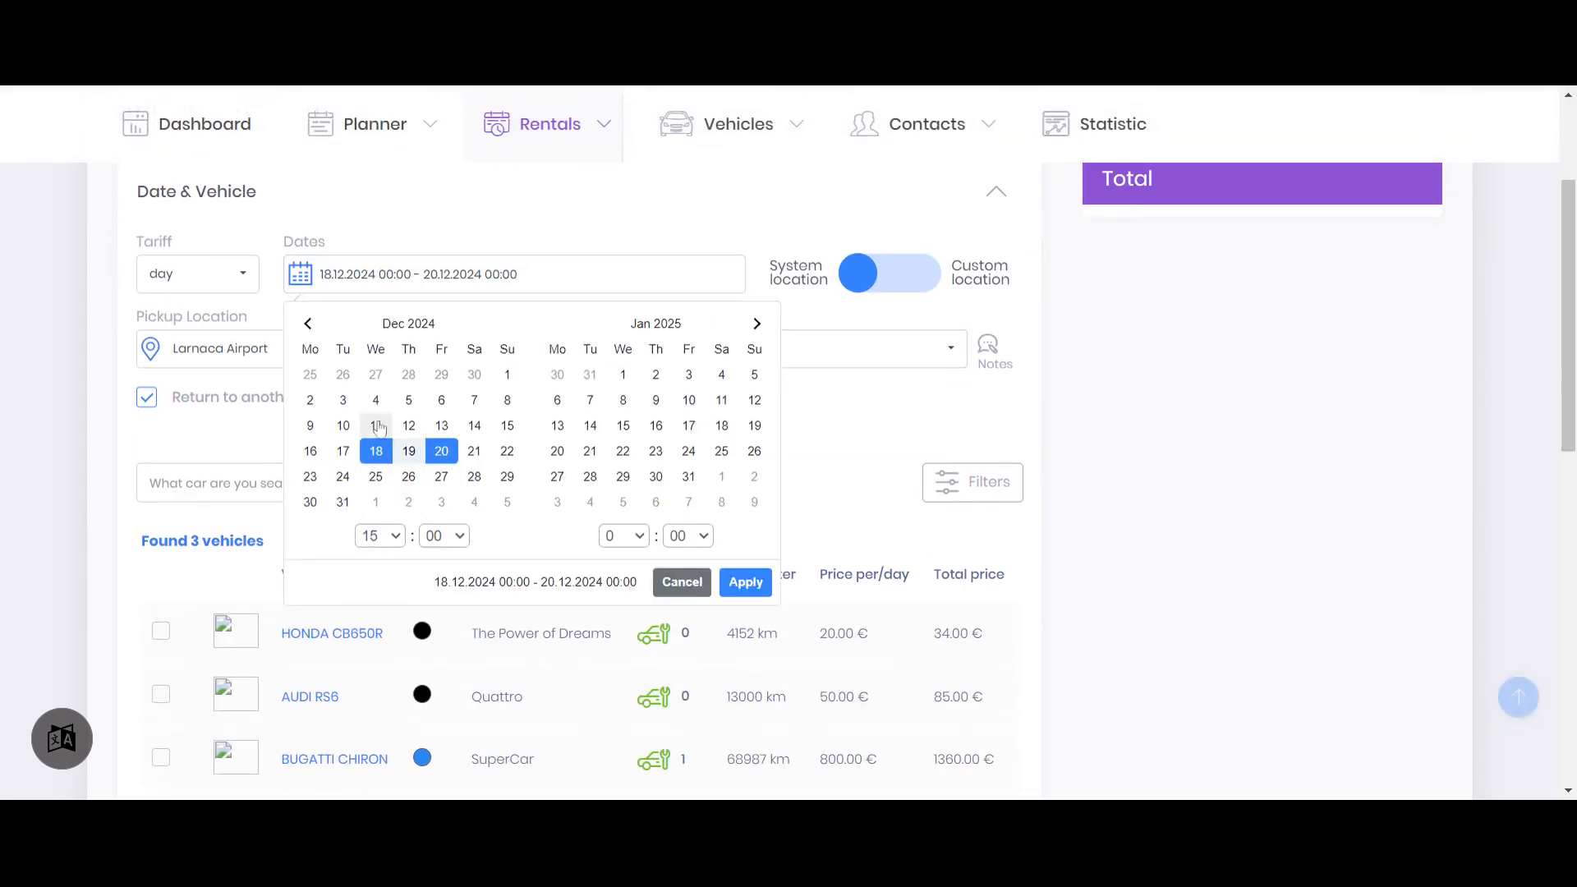
click(624, 536)
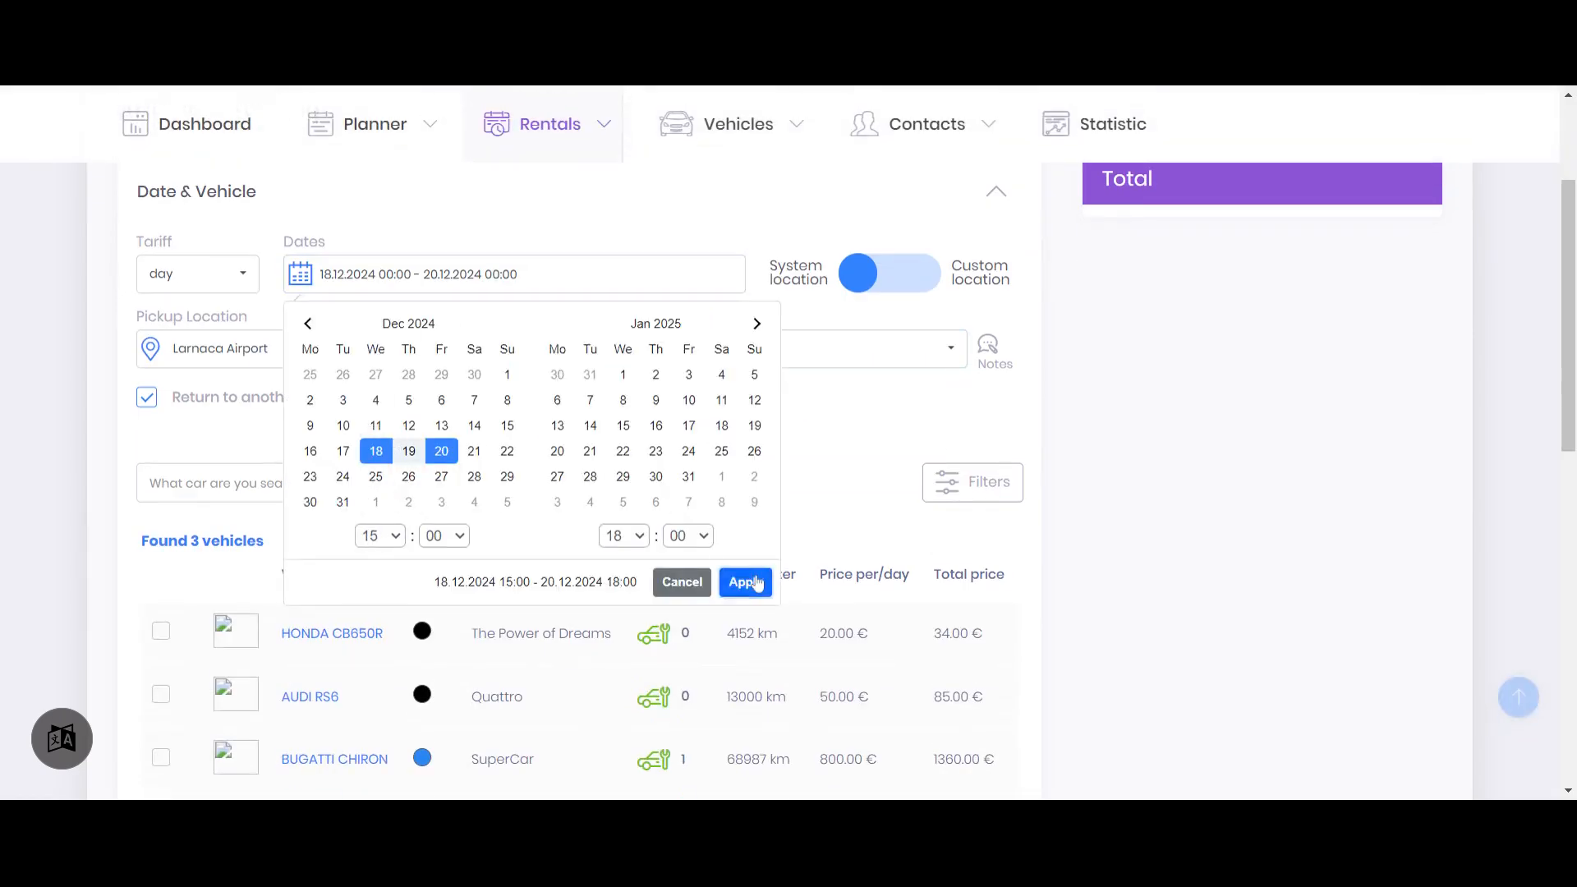
click(745, 581)
Choose Limassol as the return location and keep Larnaca Airport as the pick-up location
click(187, 350)
click(716, 353)
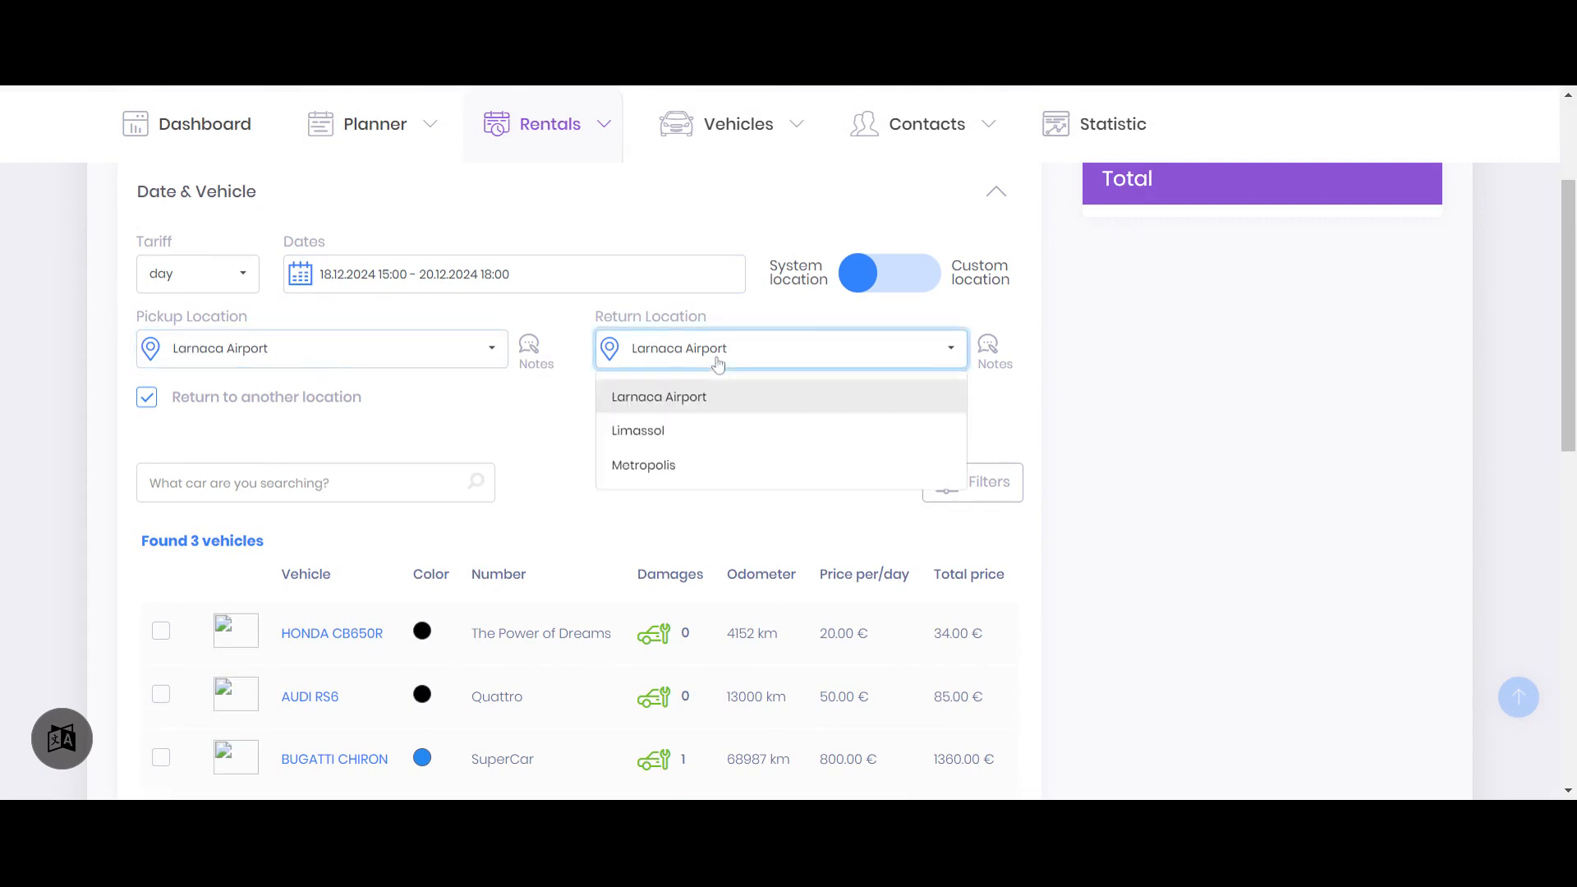
click(673, 427)
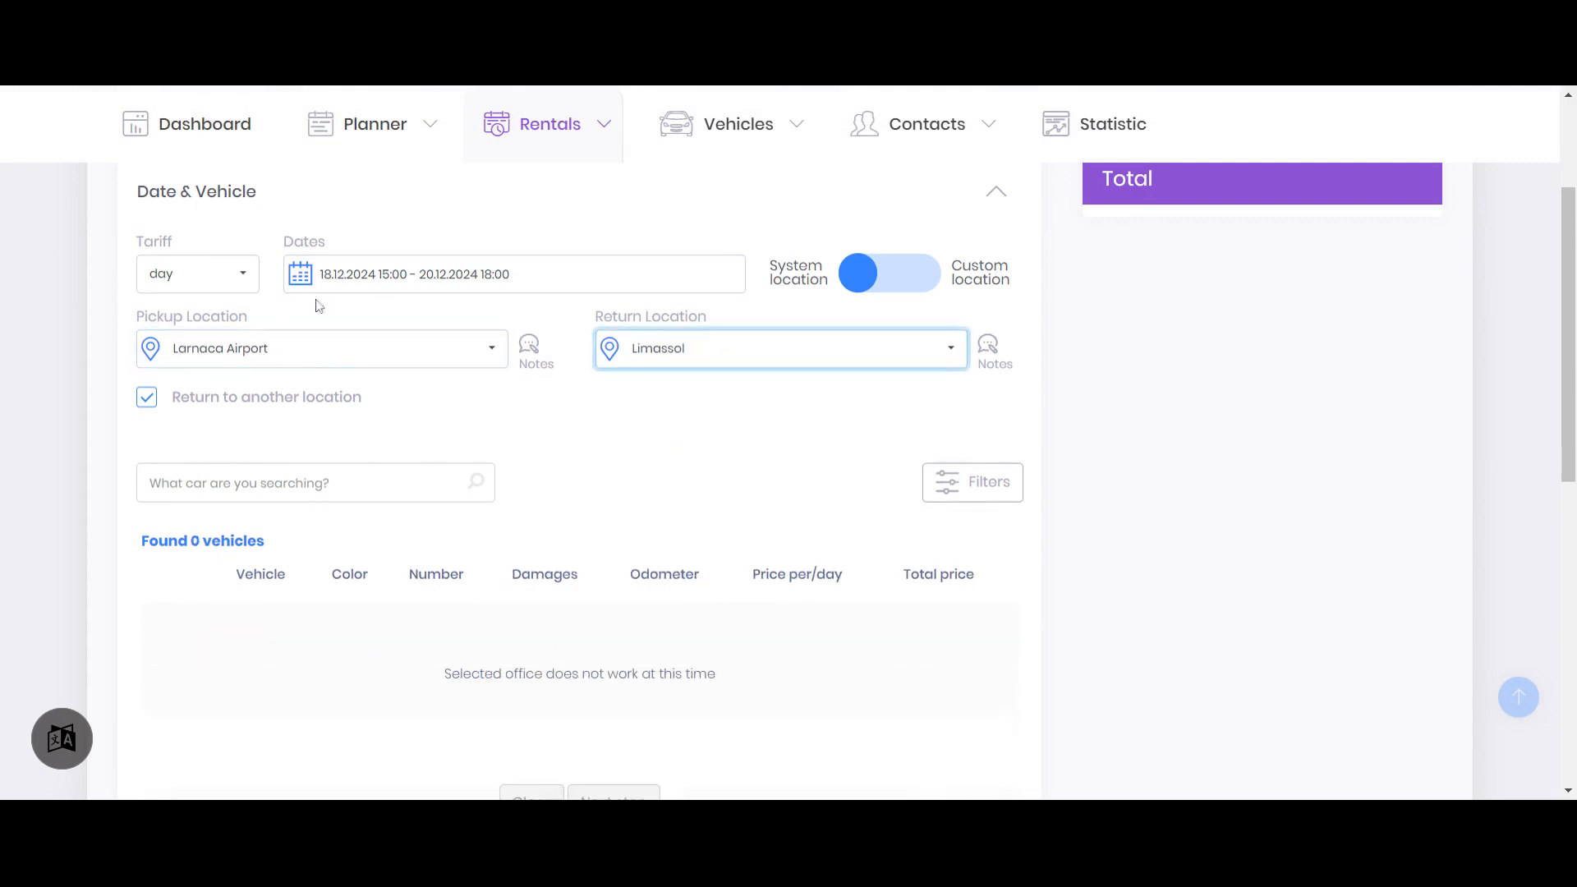
click(255, 345)
click(236, 346)
Try the reservation dates 25.12.2024 to 27.12.2024 with pick-up at Larnaca Airport
click(328, 274)
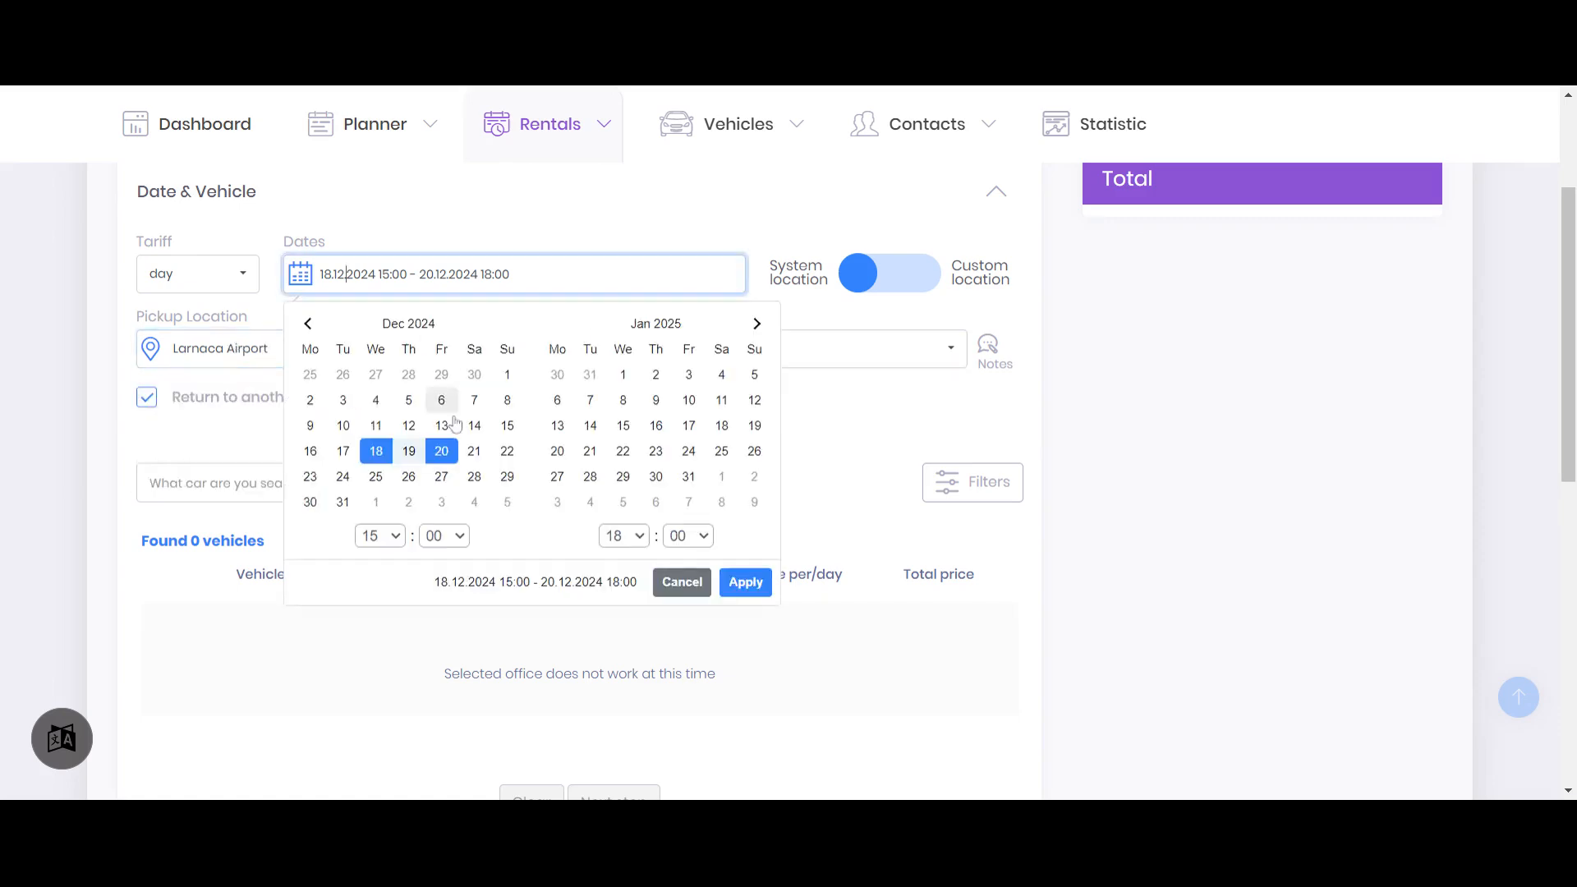
click(375, 476)
click(441, 477)
click(745, 581)
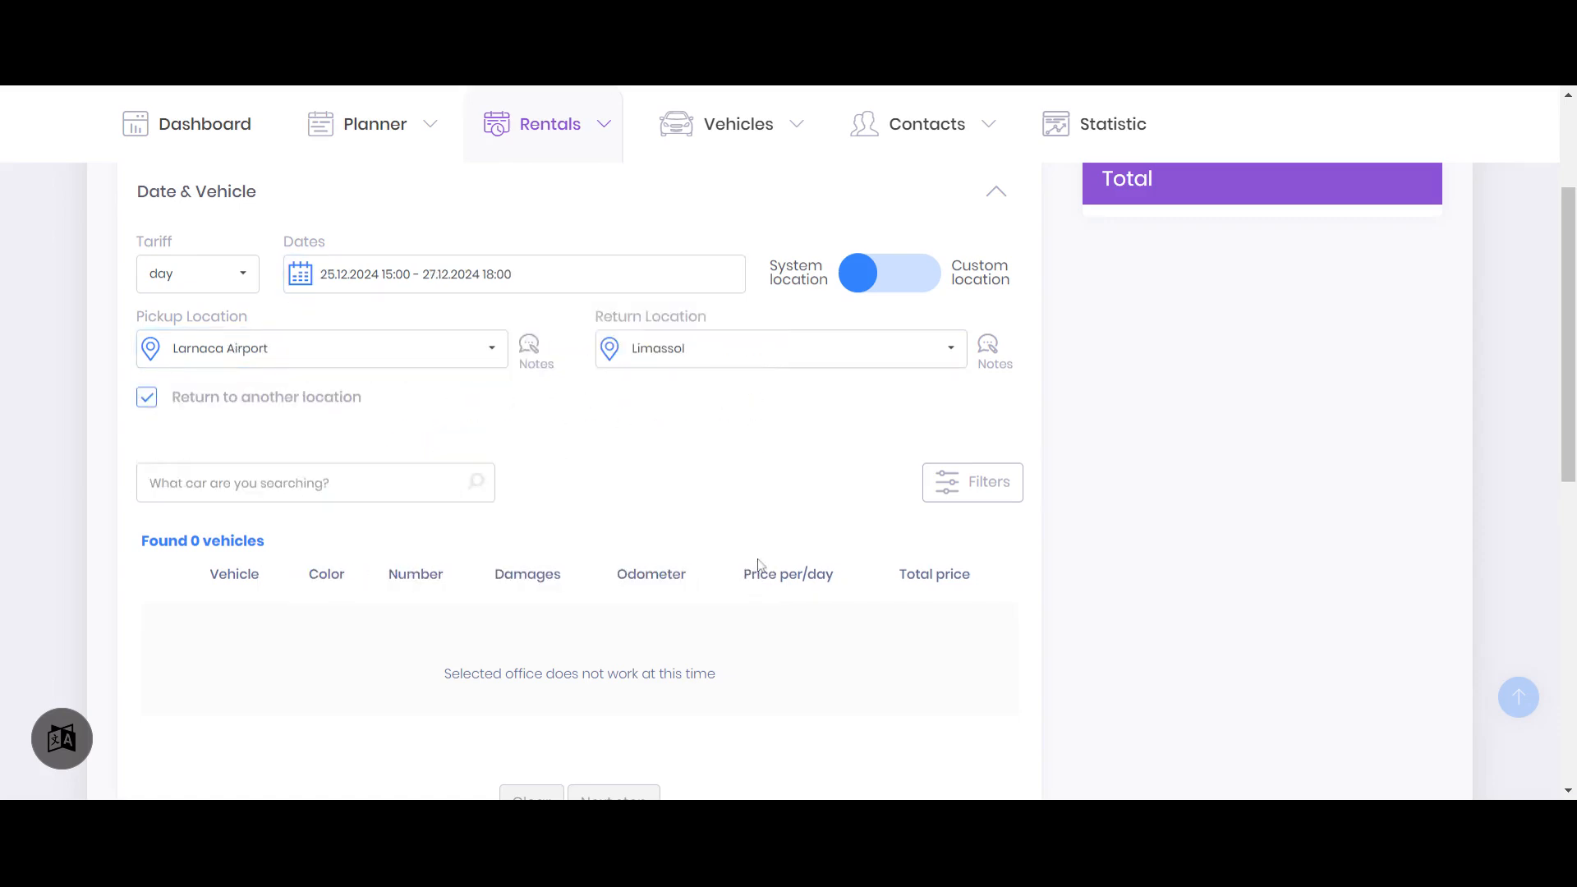
click(222, 349)
click(207, 392)
Set the reservation period to 10.12.2024 15:00 through 12.12.2024 15:00
click(364, 274)
click(342, 425)
click(409, 426)
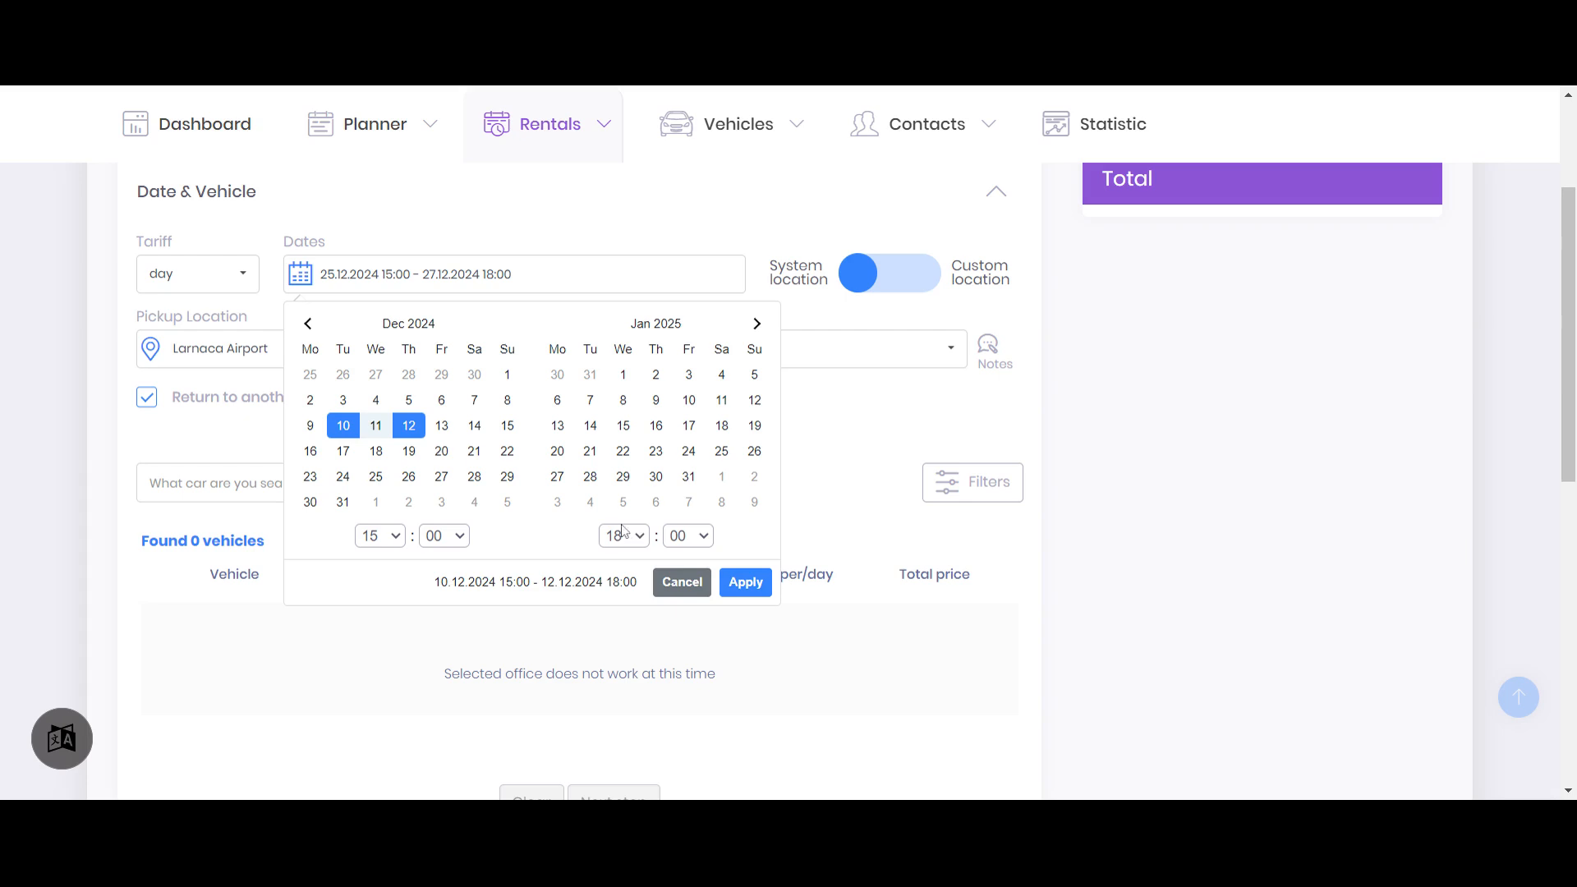
click(745, 581)
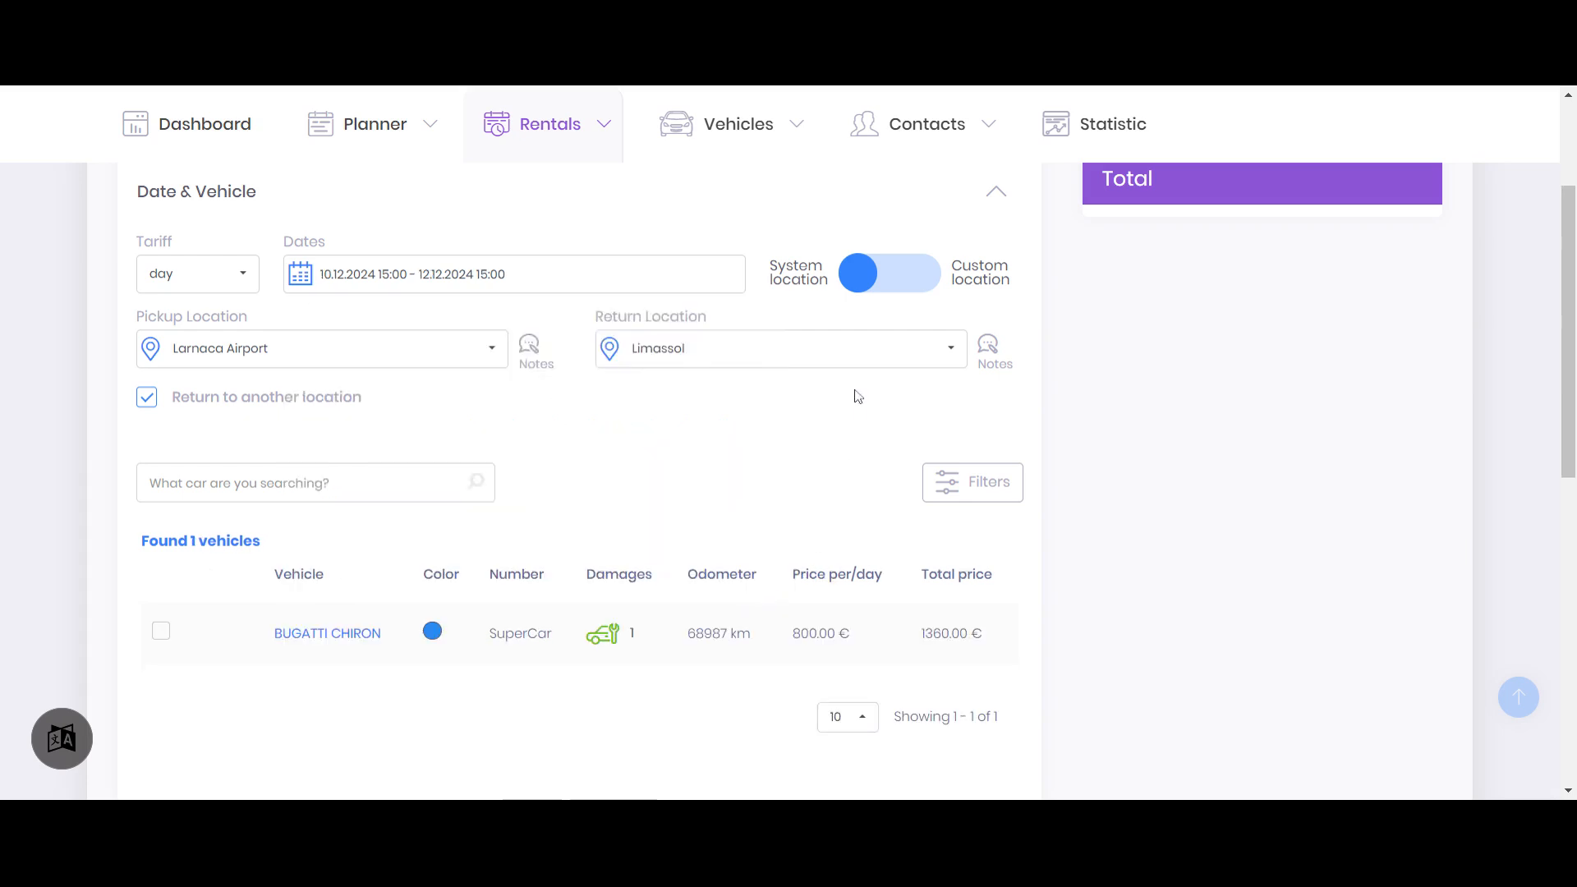
Select the Bugatti Chiron for the reservation and continue to the customer stage
click(161, 631)
scroll(466, 519, down, 3)
scroll(434, 413, up, 3)
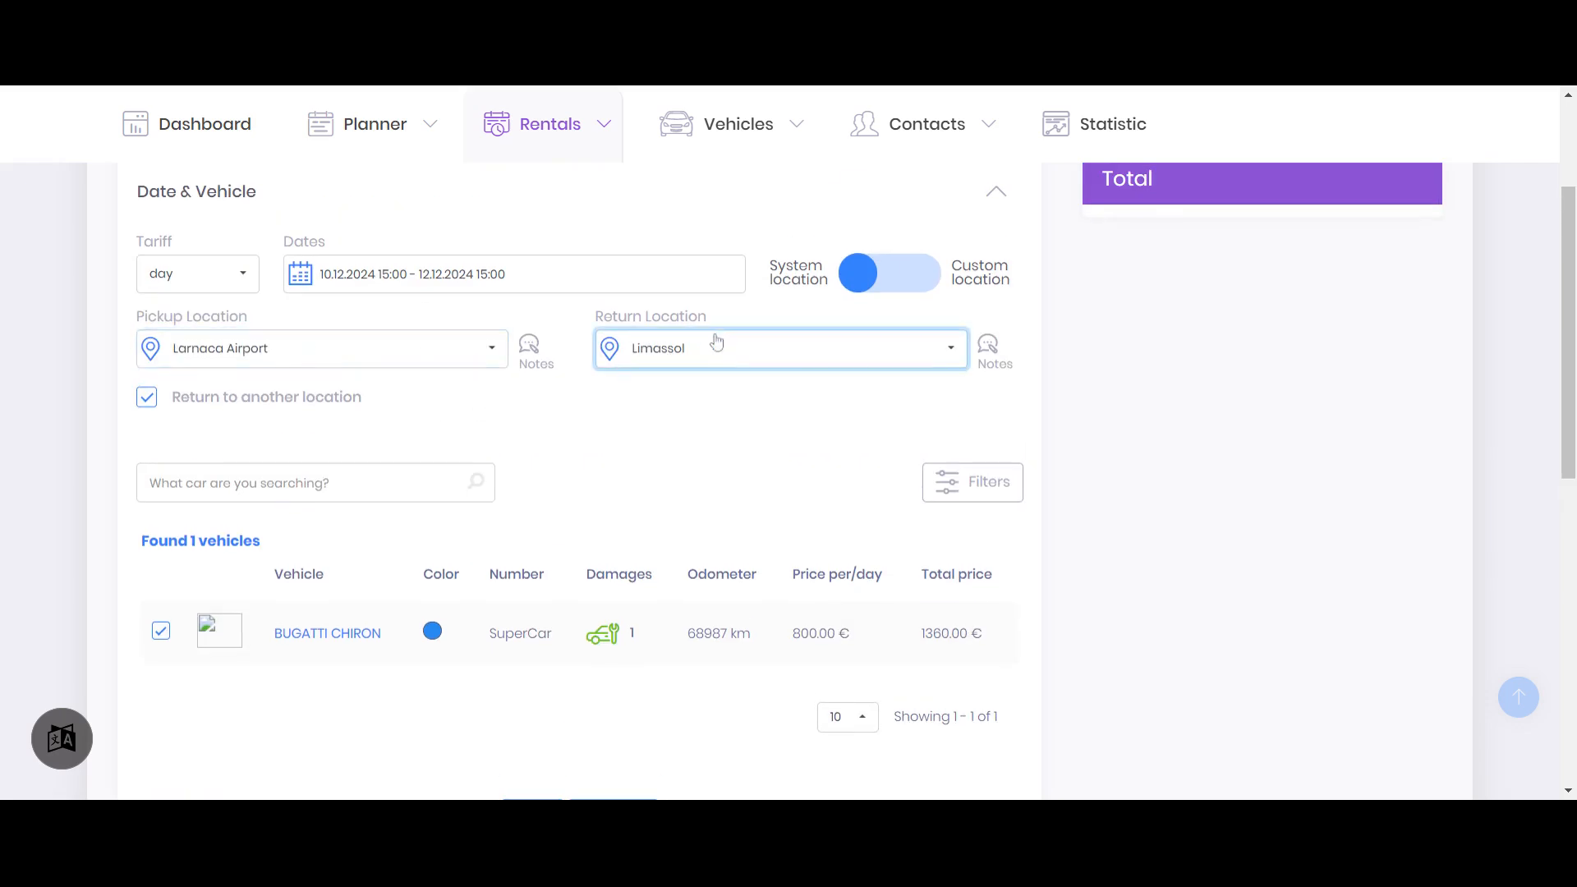
scroll(730, 349, up, 1)
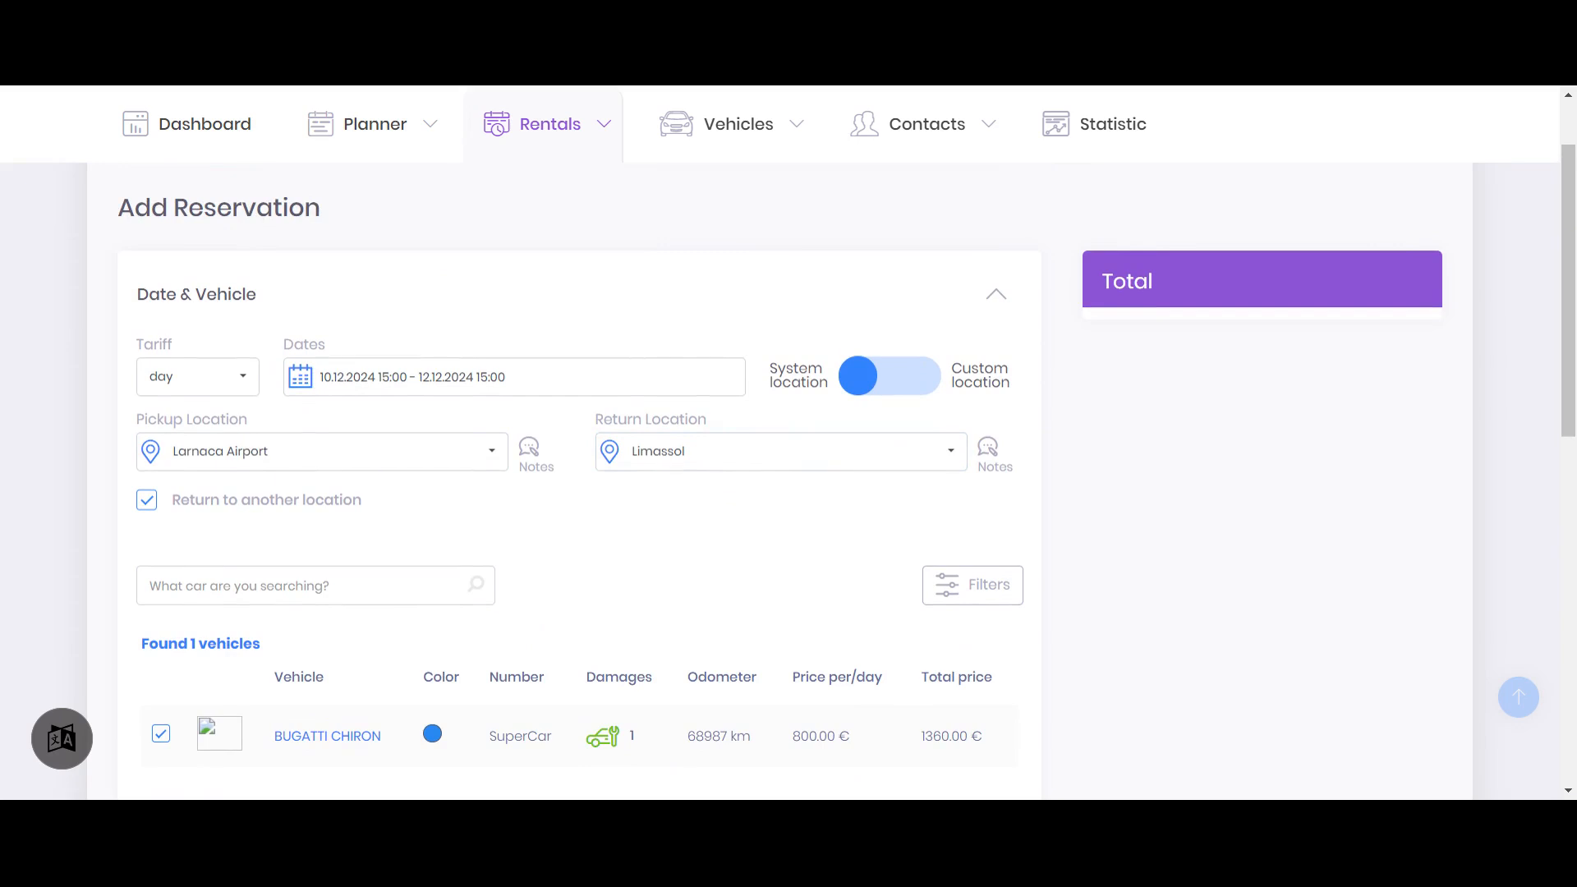
scroll(696, 489, down, 3)
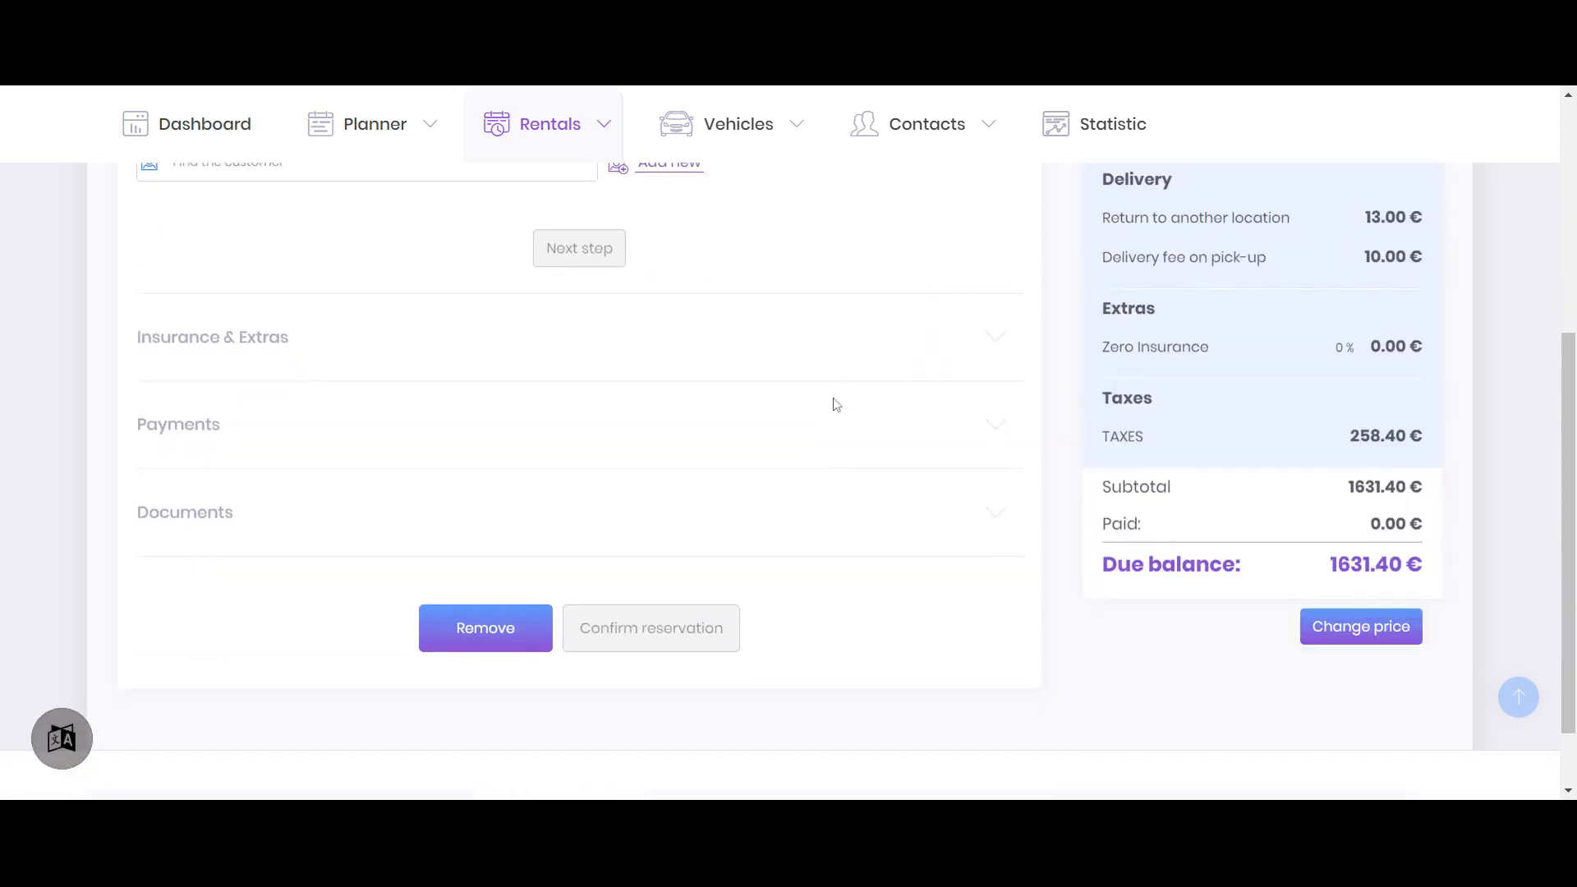
Check the return-to-another-location charge and the pick-up delivery fee in the total against the reservation's date and vehicle details
drag(1365, 320, 1438, 323)
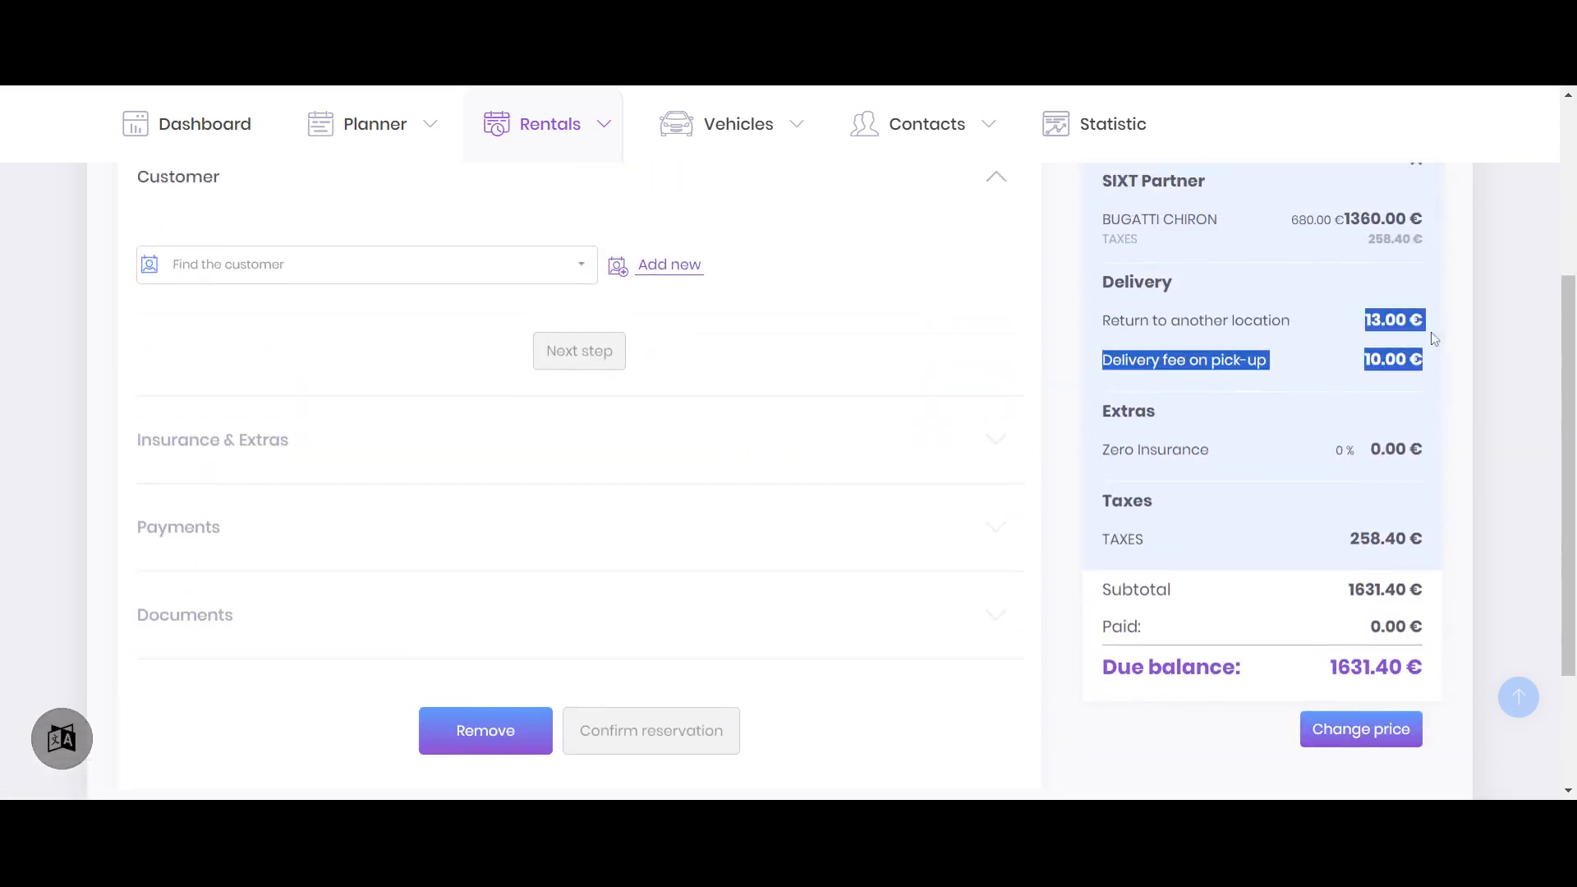
click(1367, 360)
drag(1365, 360, 1423, 359)
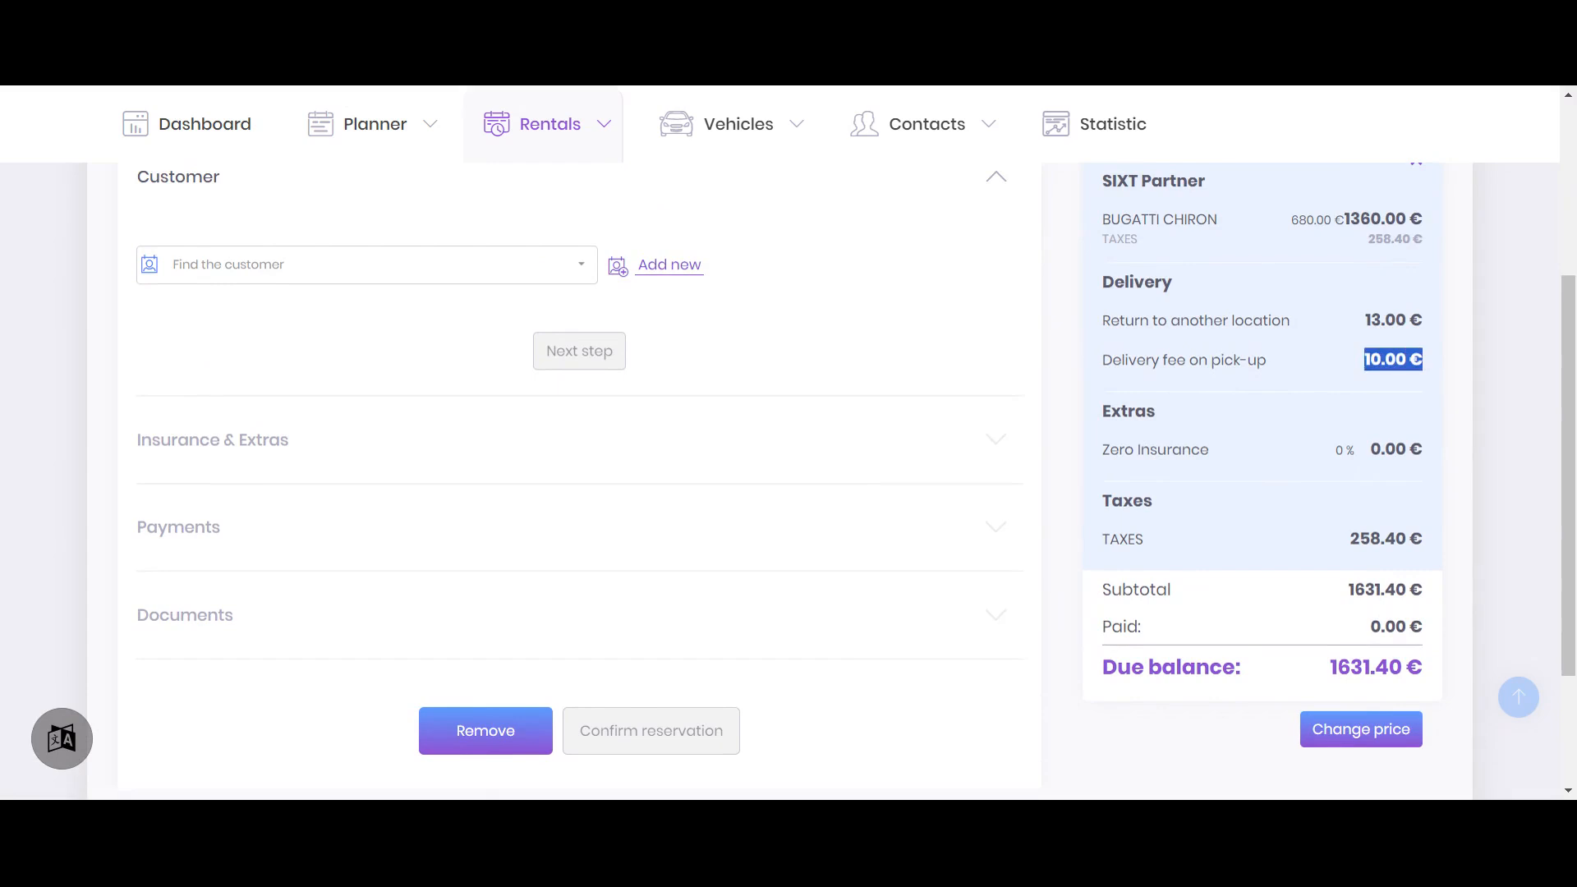
scroll(911, 427, up, 4)
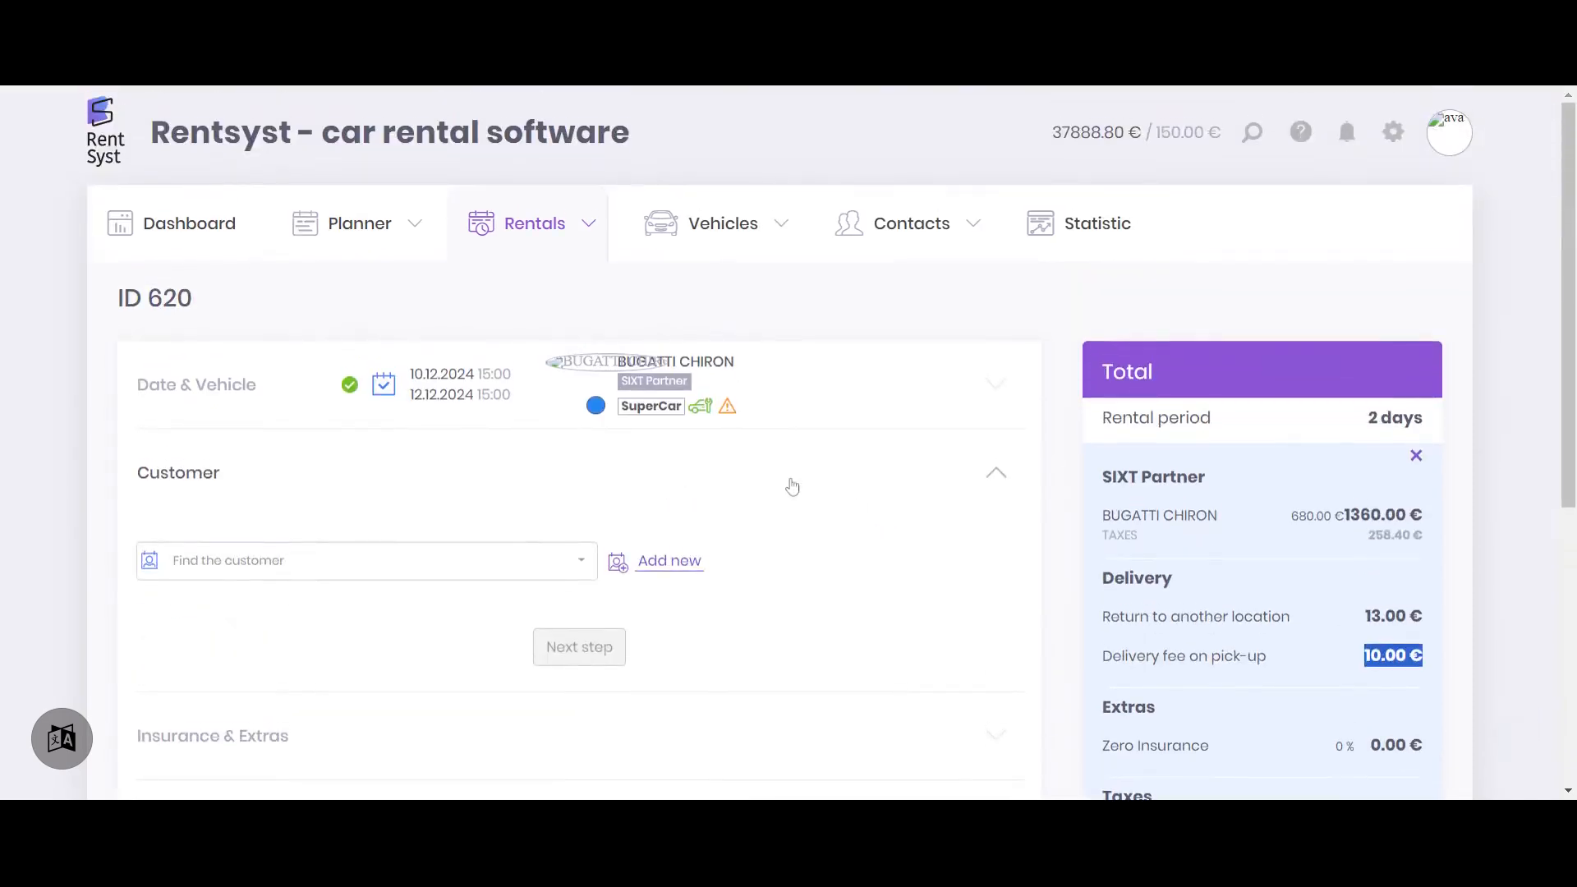
click(926, 463)
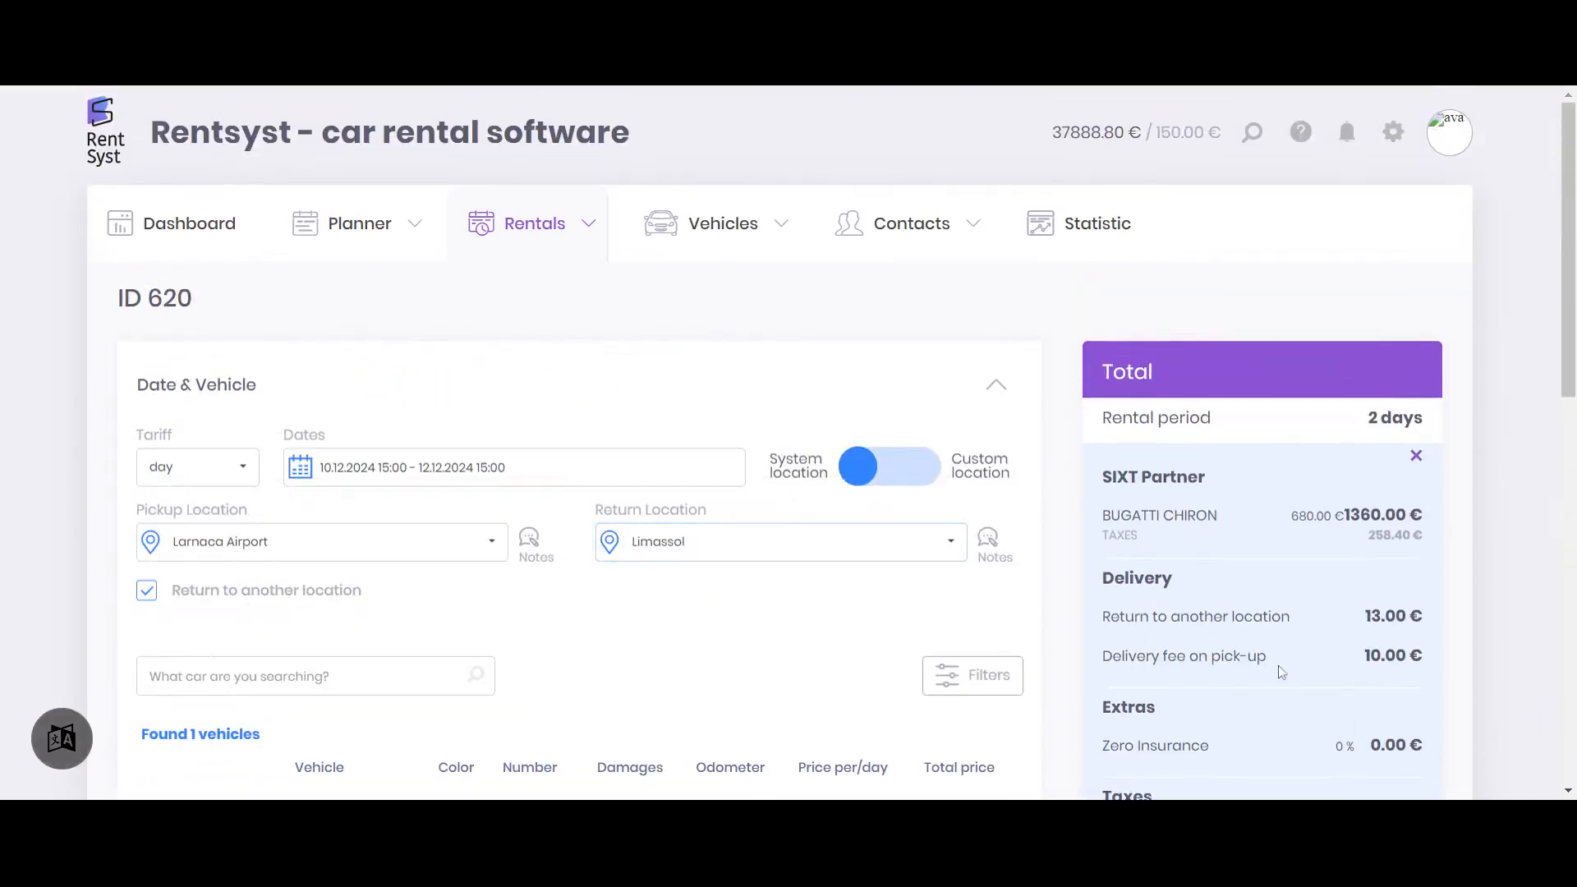
drag(1177, 656, 1302, 687)
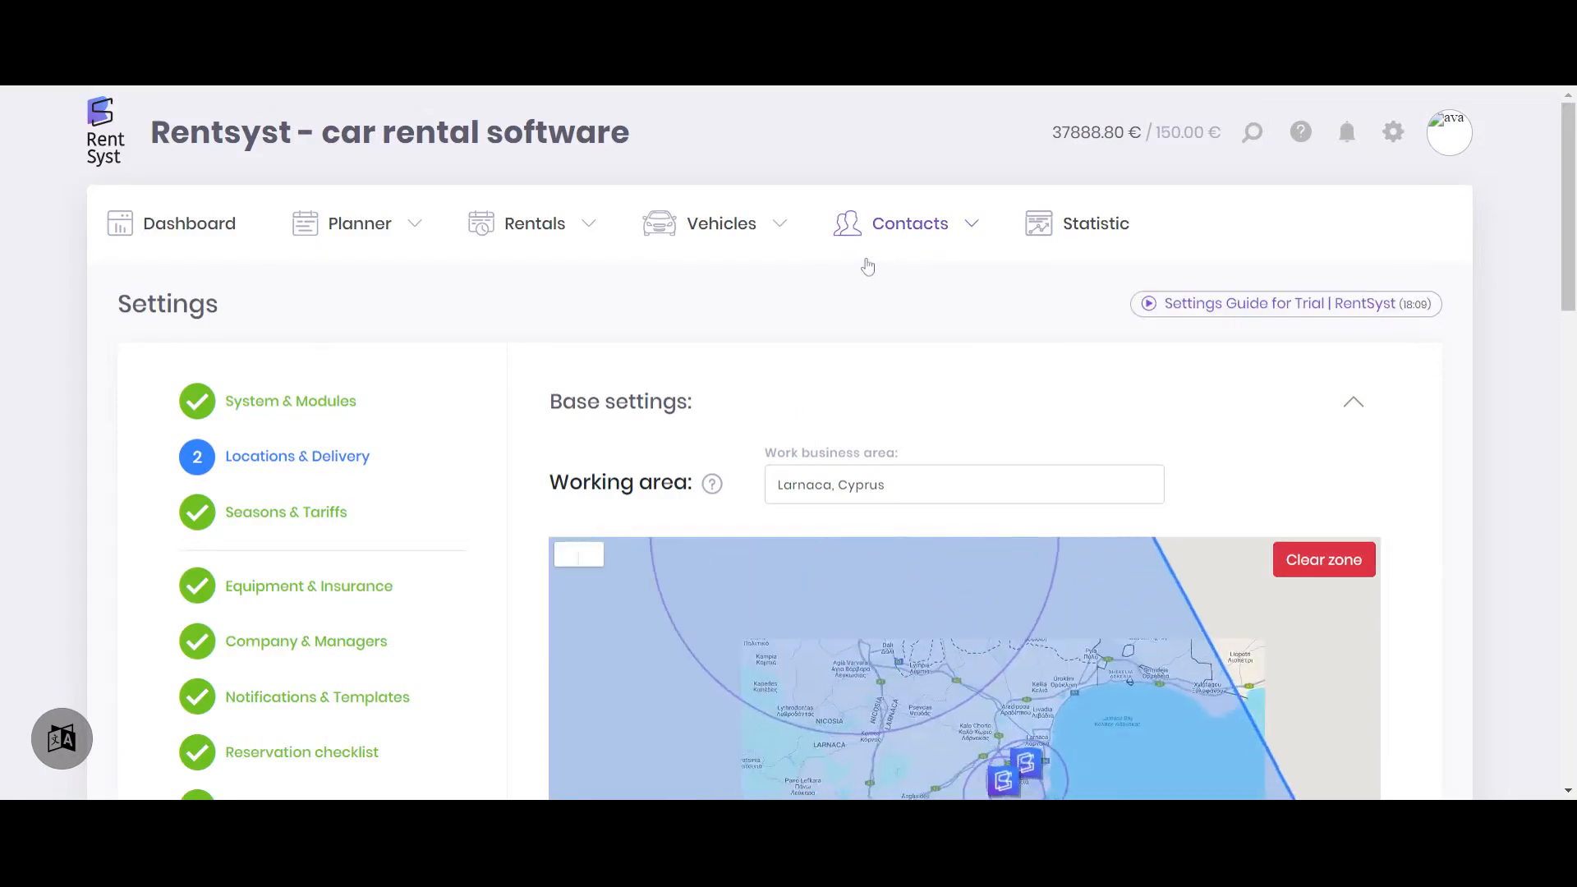
Turn off Larnaca Airport's delivery fee on pick-up and return area in the location settings, and save the location
scroll(1074, 445, down, 5)
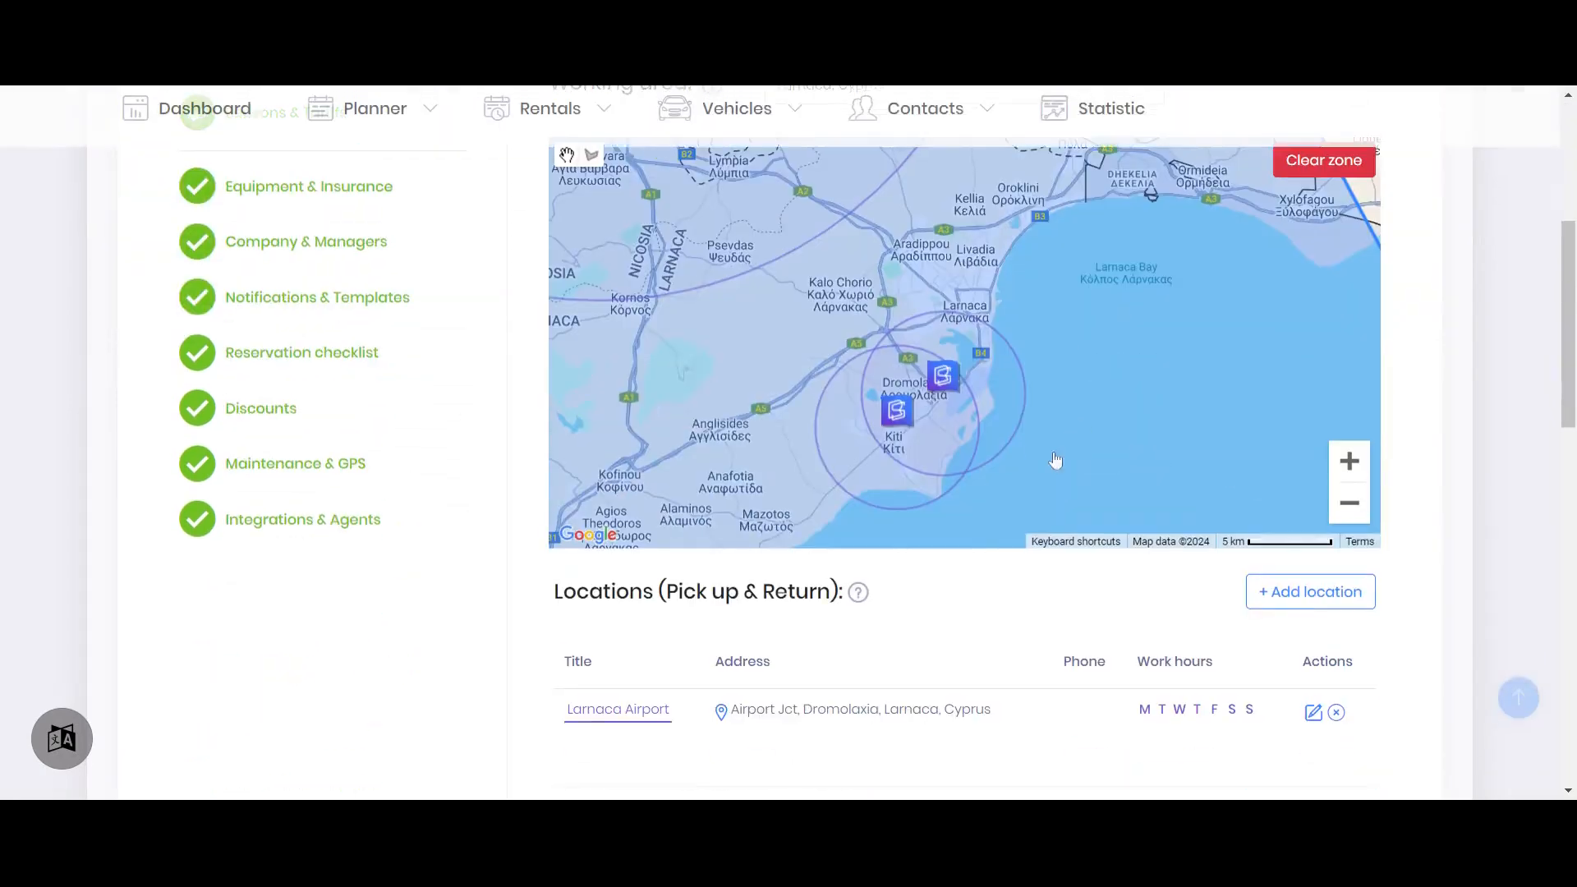
scroll(1074, 445, down, 5)
click(1312, 302)
scroll(694, 444, down, 12)
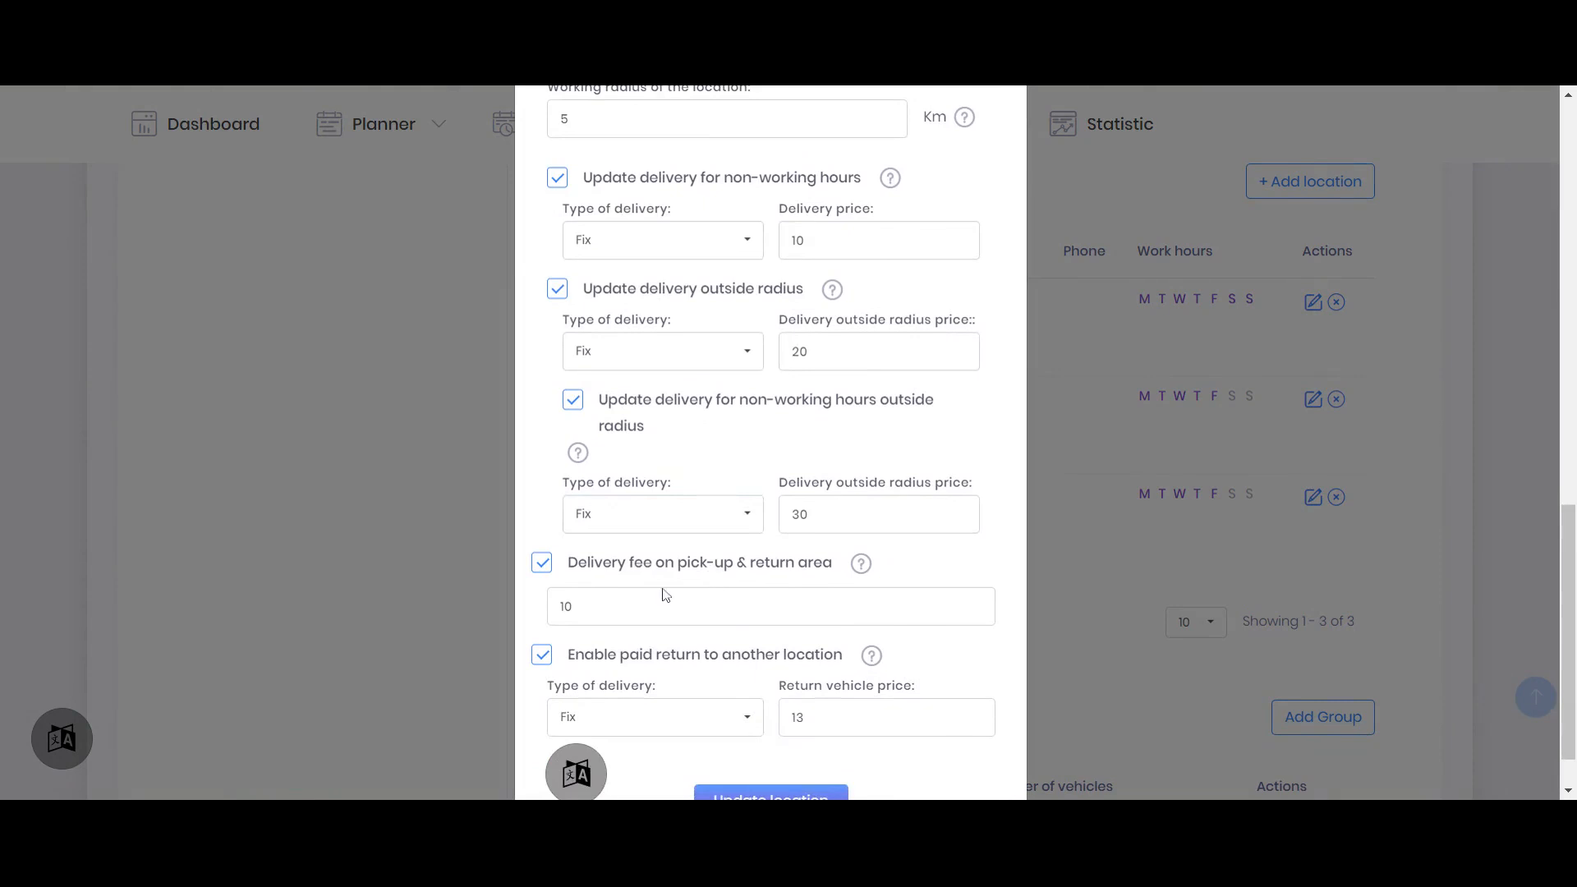
drag(577, 606, 532, 611)
click(542, 563)
click(757, 736)
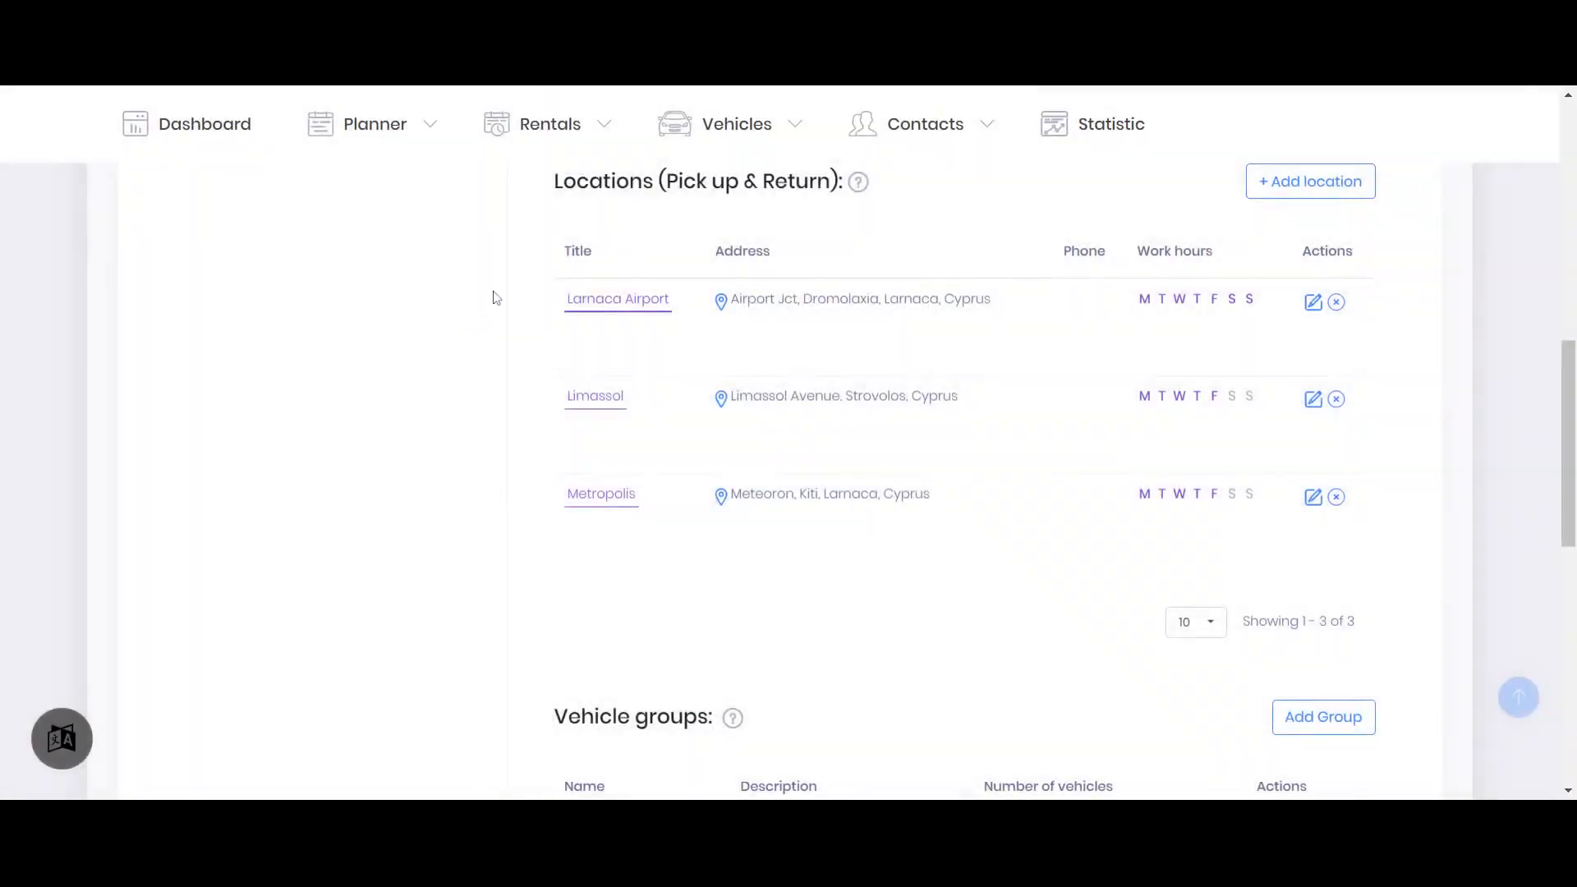
Go to the reservations list and start another new reservation
scroll(479, 306, up, 10)
click(534, 223)
click(544, 304)
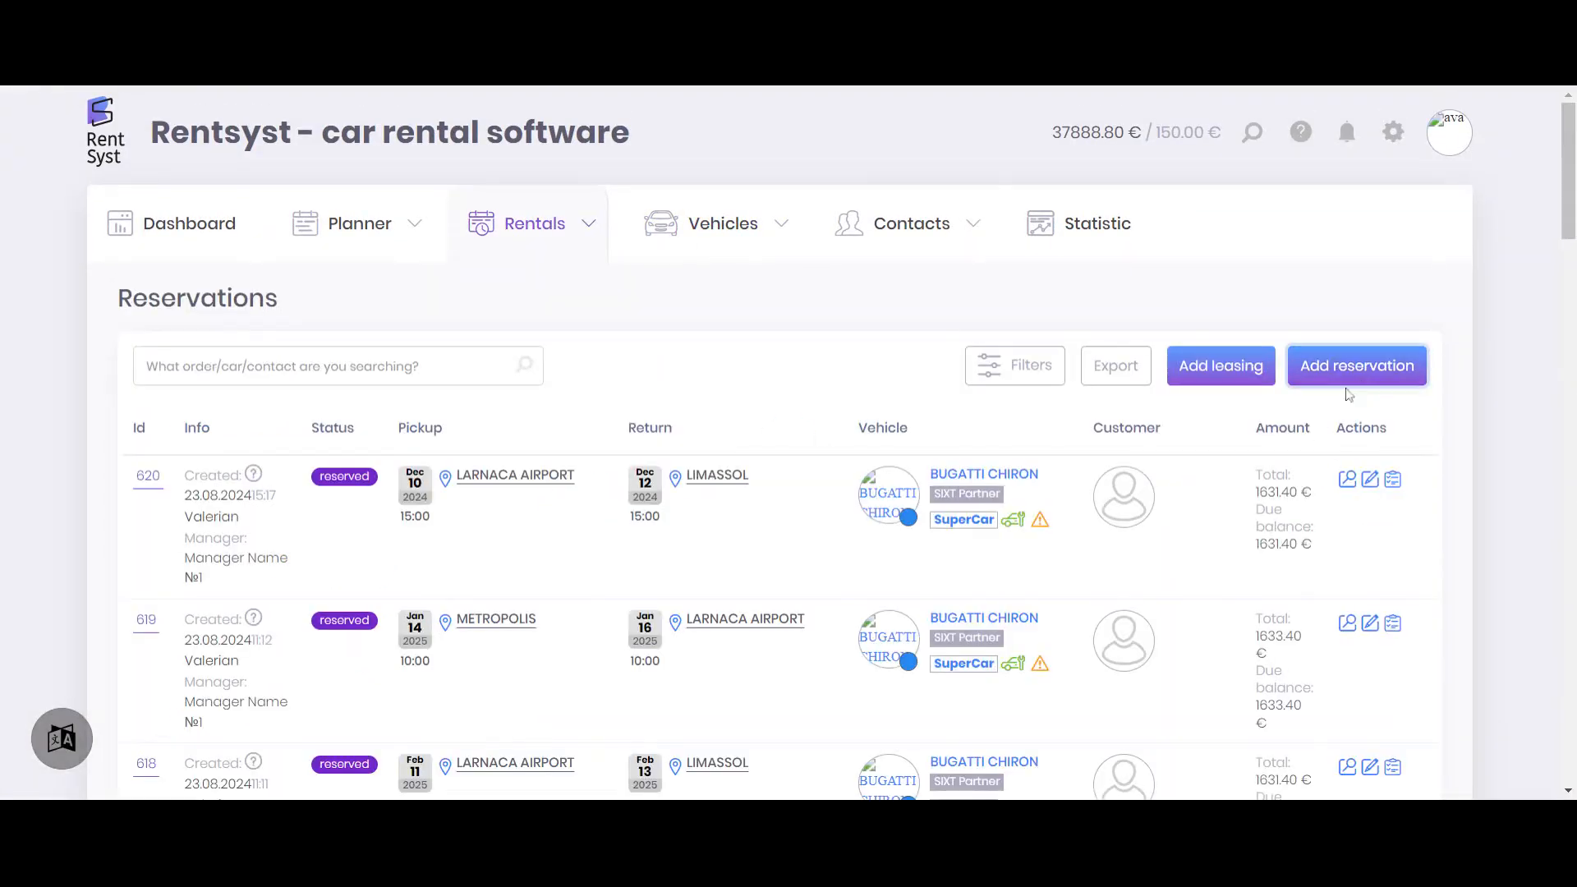
click(1360, 391)
Set the new reservation's period to 14.01.2025 15:00 through 16.01.2025 15:00
scroll(416, 313, down, 2)
click(371, 274)
click(757, 323)
click(756, 324)
click(757, 323)
click(757, 323)
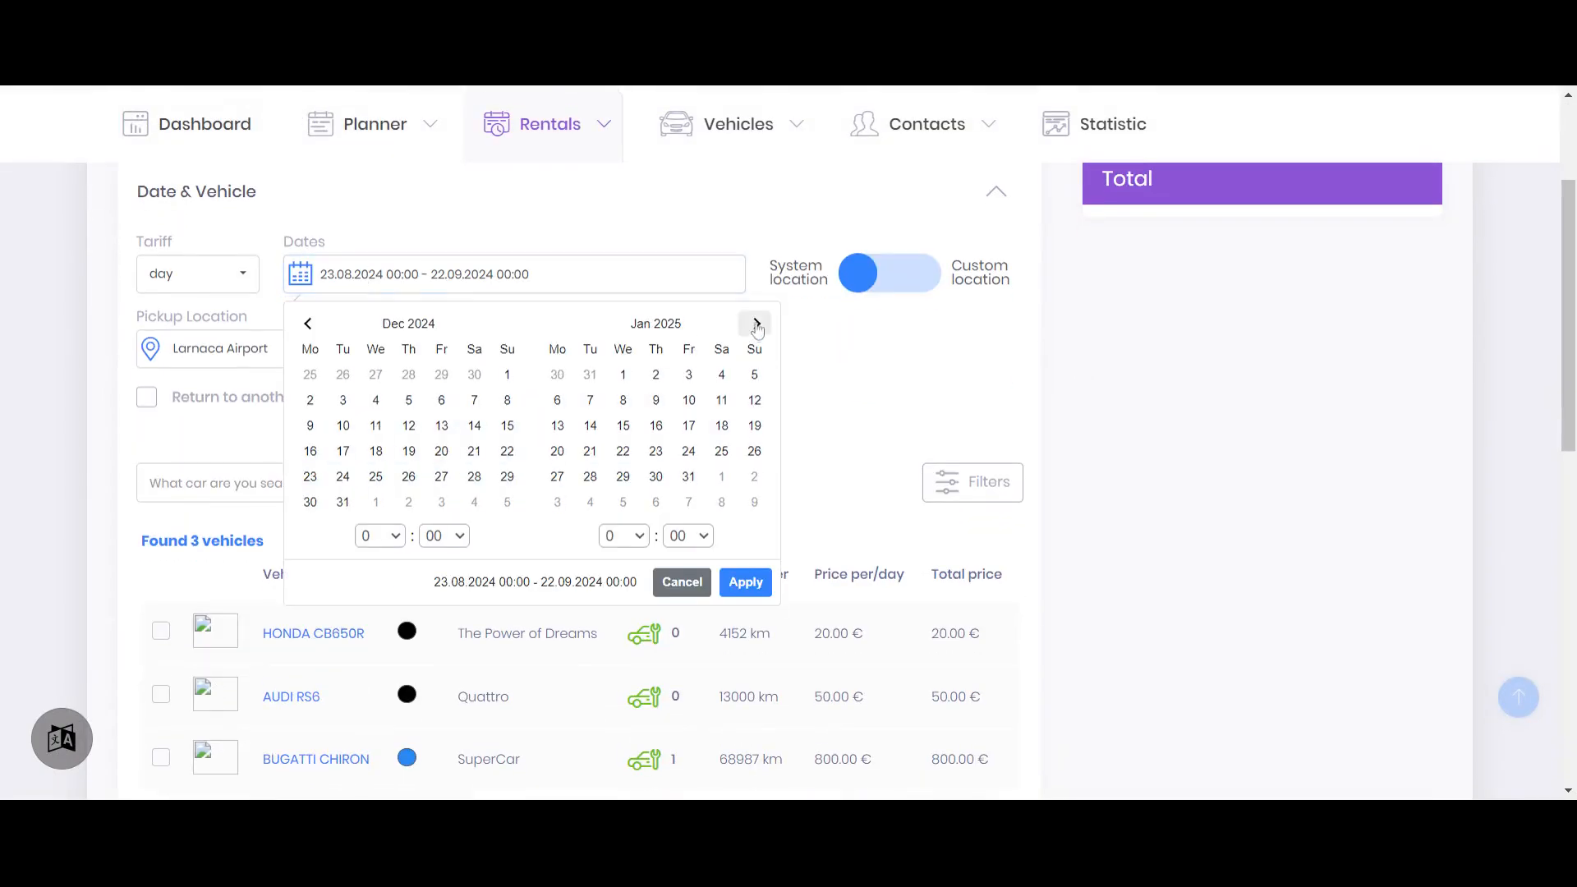
click(595, 435)
click(656, 426)
click(377, 531)
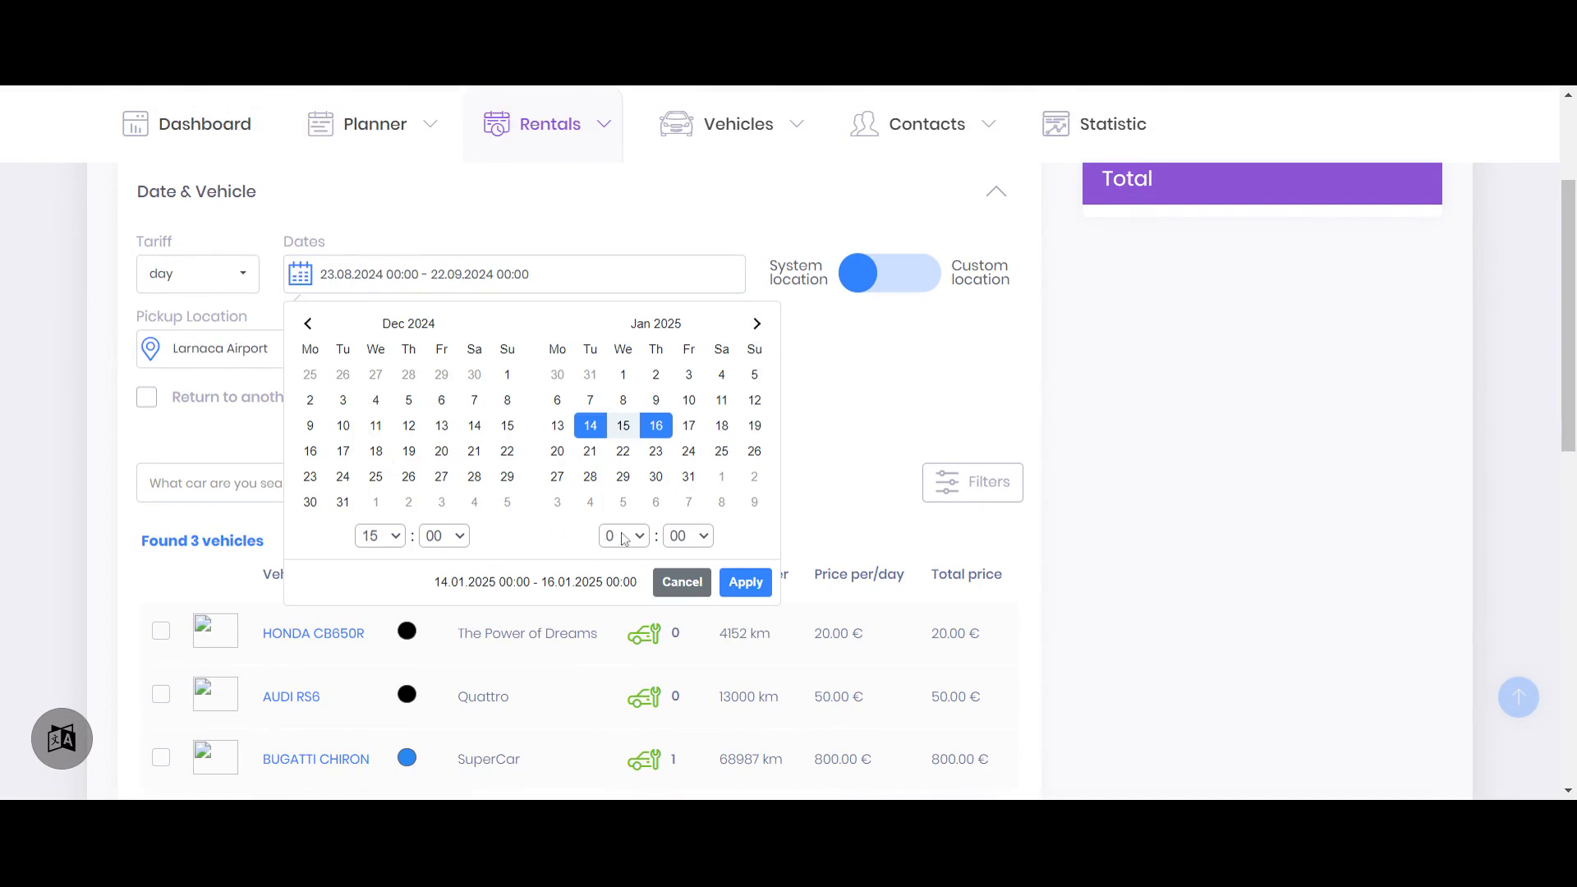
click(622, 536)
click(745, 582)
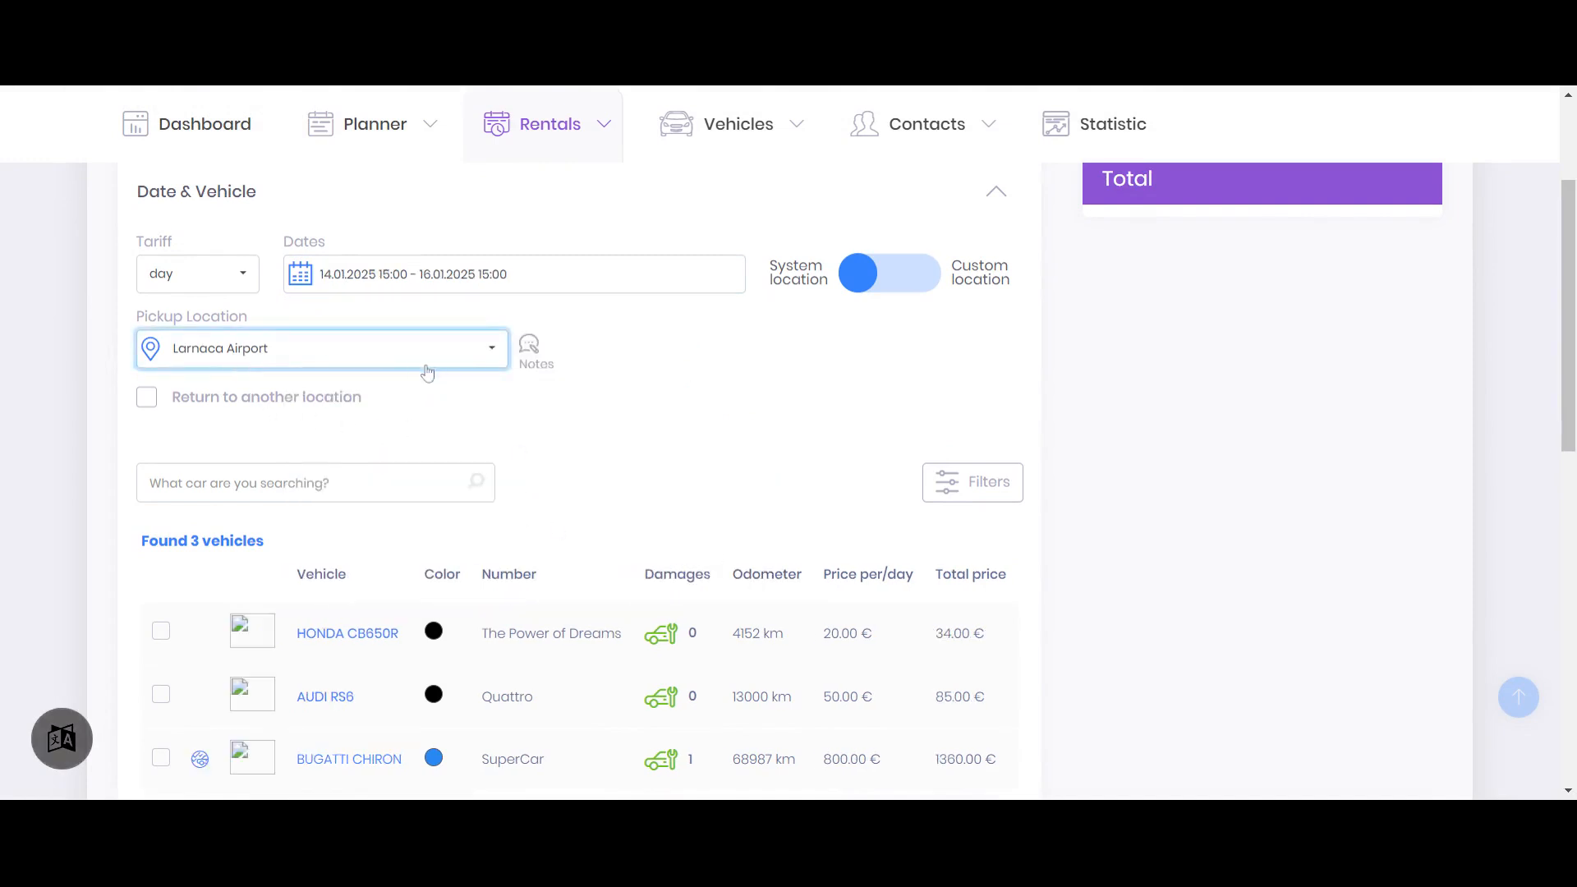
Set Limassol as the separate return location and add the Bugatti Chiron to the reservation
click(202, 407)
click(651, 353)
click(681, 426)
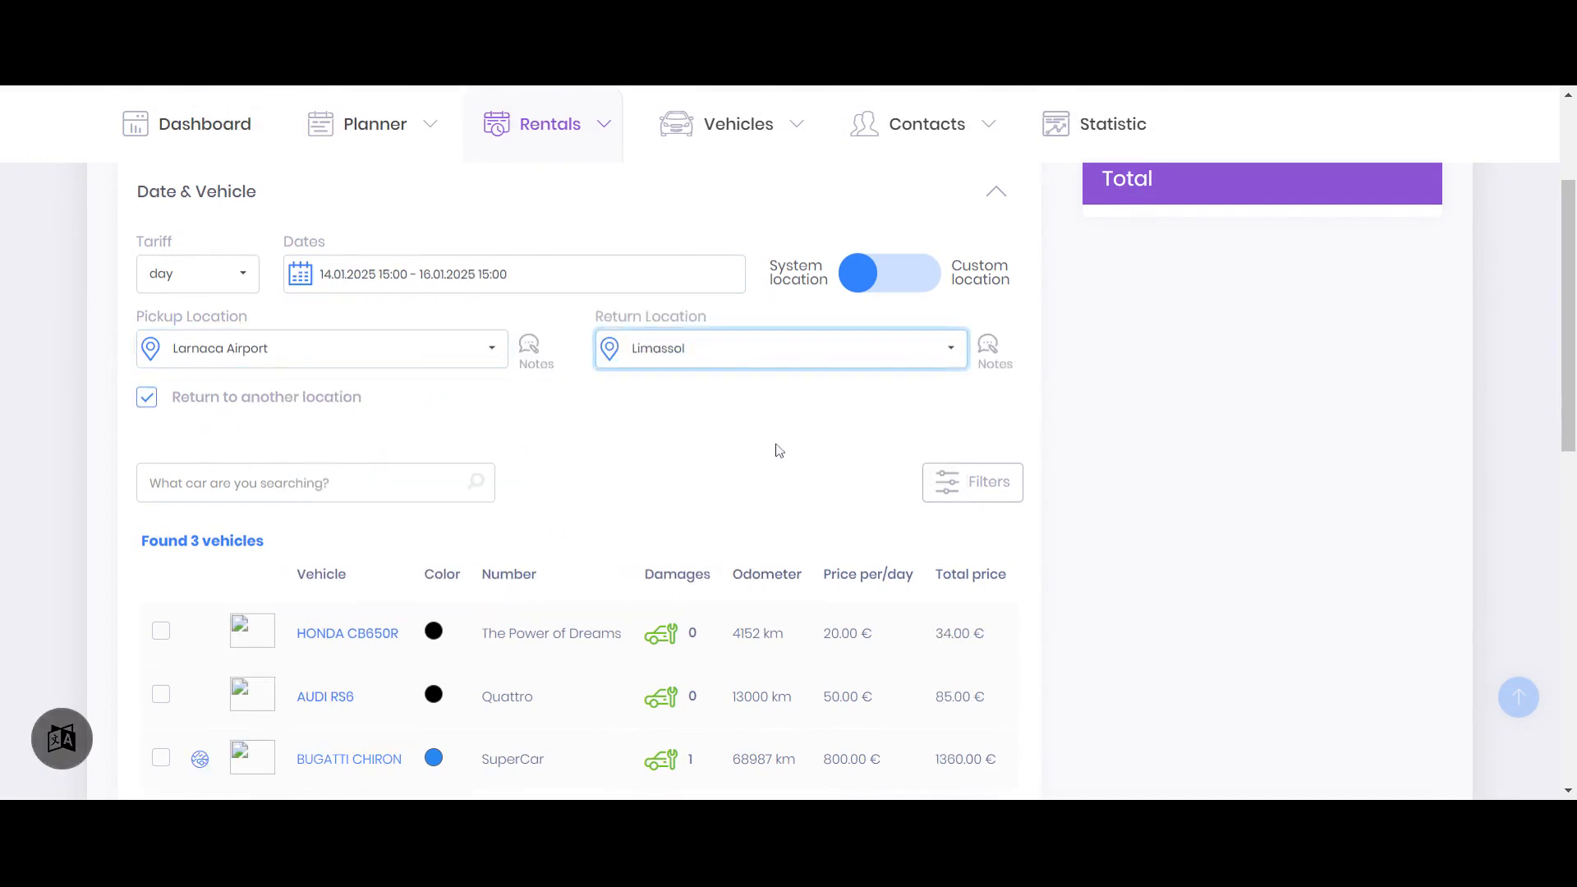
click(161, 631)
scroll(595, 552, down, 4)
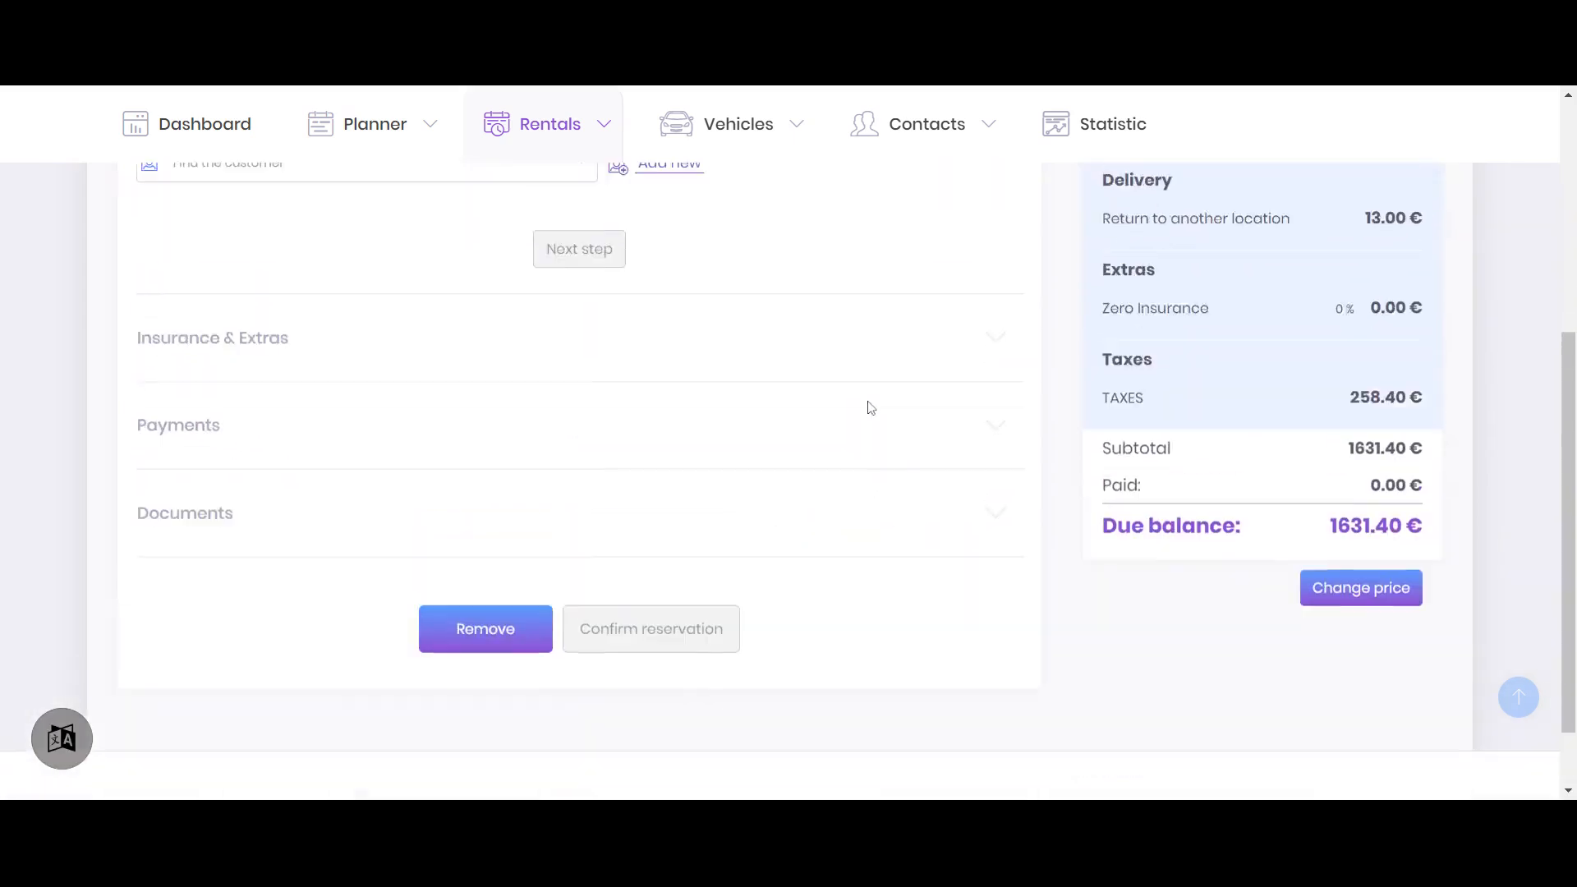
Check the delivery charges in the new reservation's total, and reopen its date and vehicle details to view the return location options
scroll(868, 403, up, 2)
drag(1365, 333, 1447, 348)
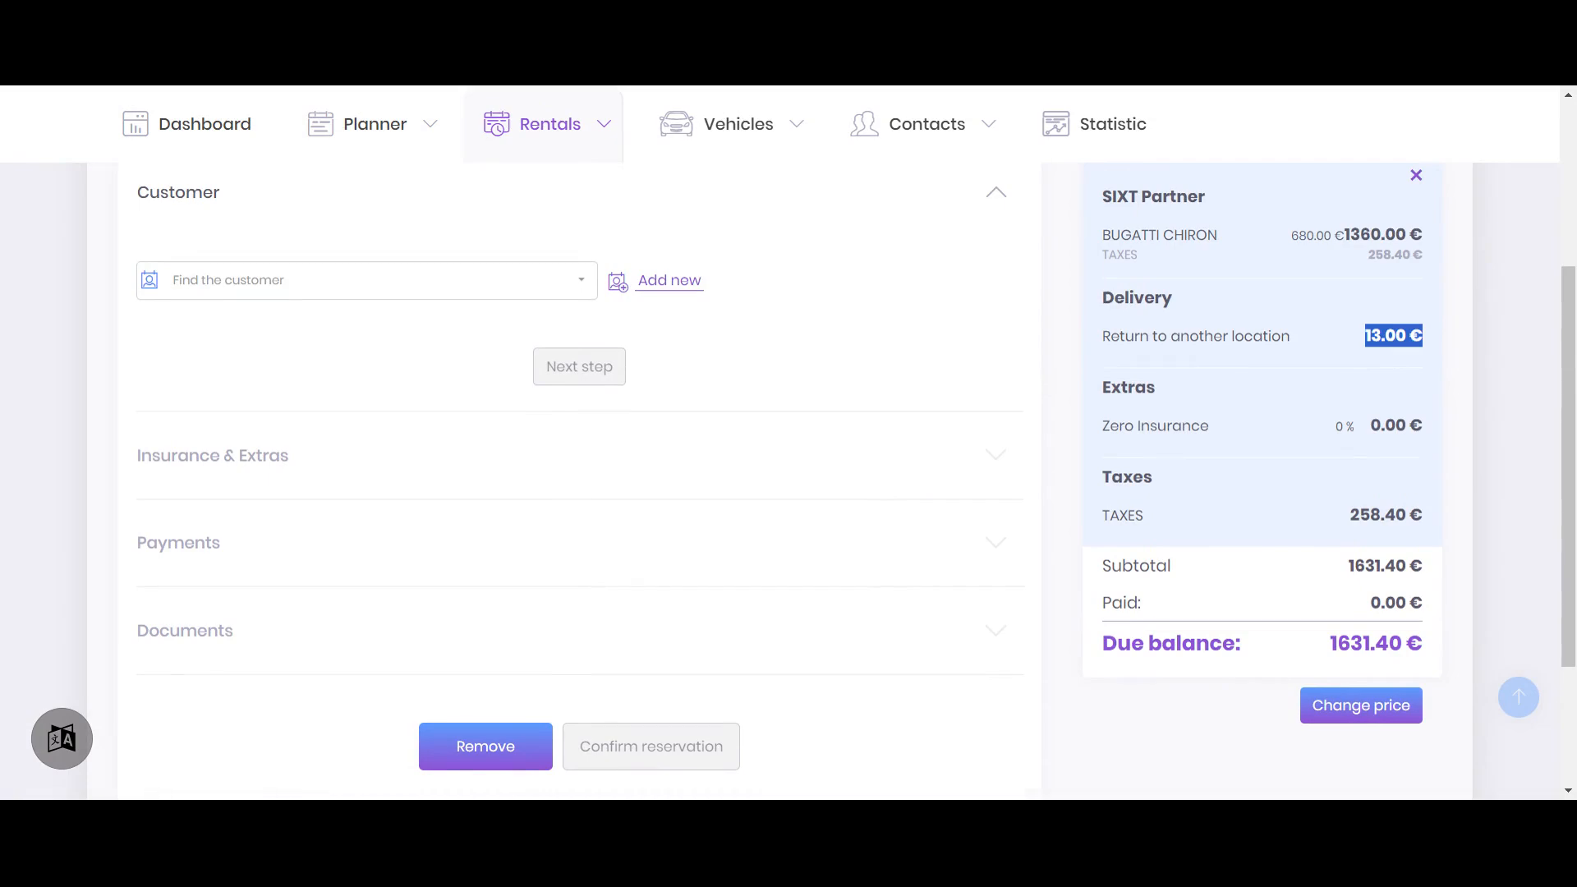
scroll(1099, 370, up, 4)
click(785, 378)
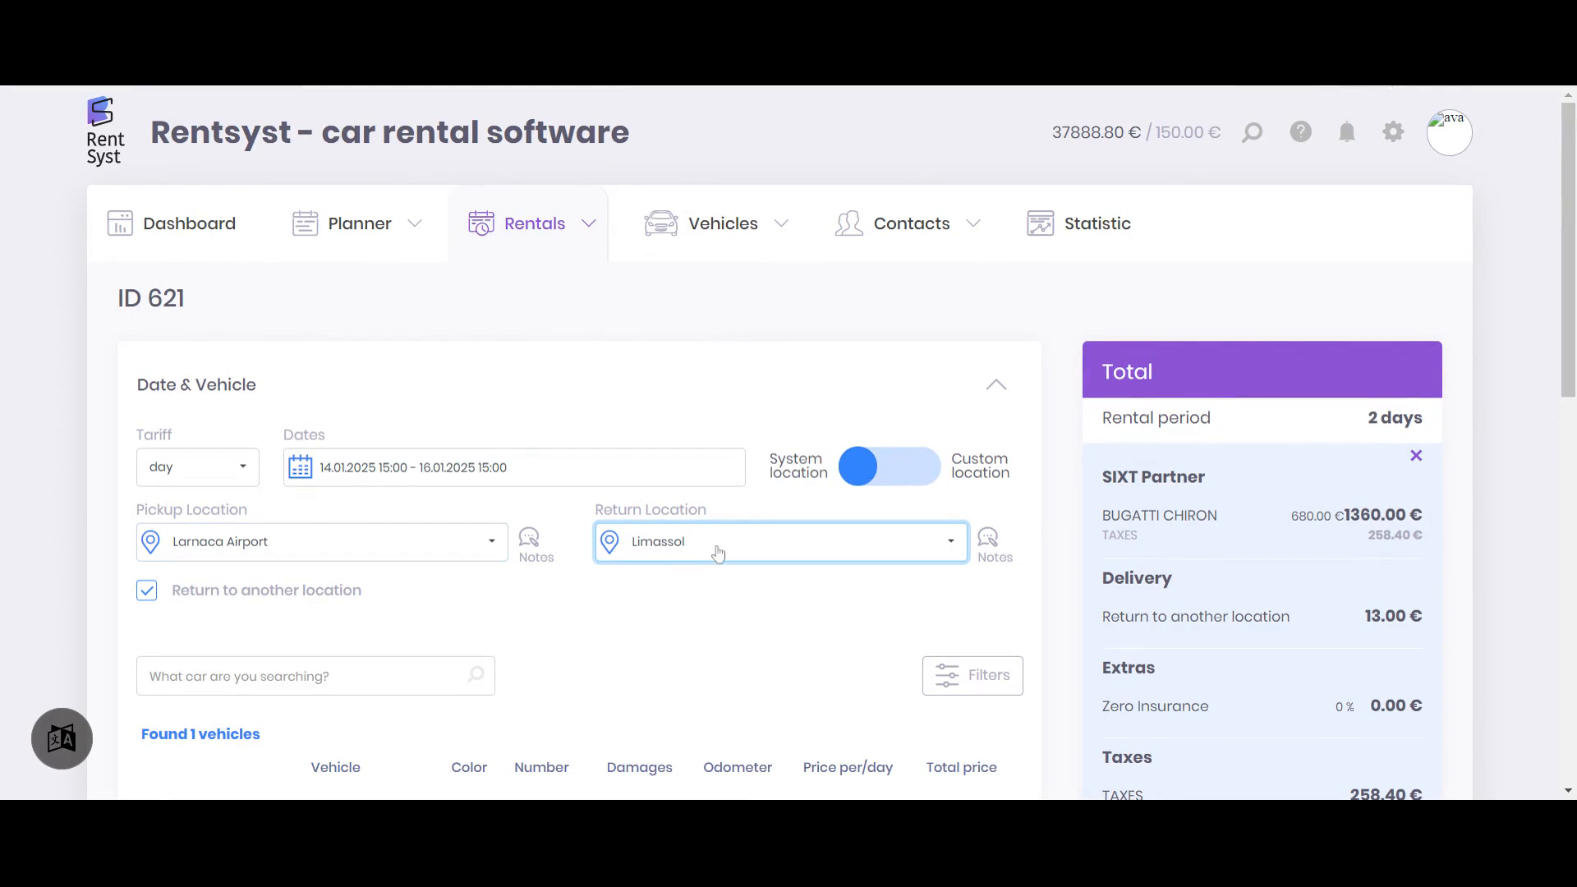
click(678, 548)
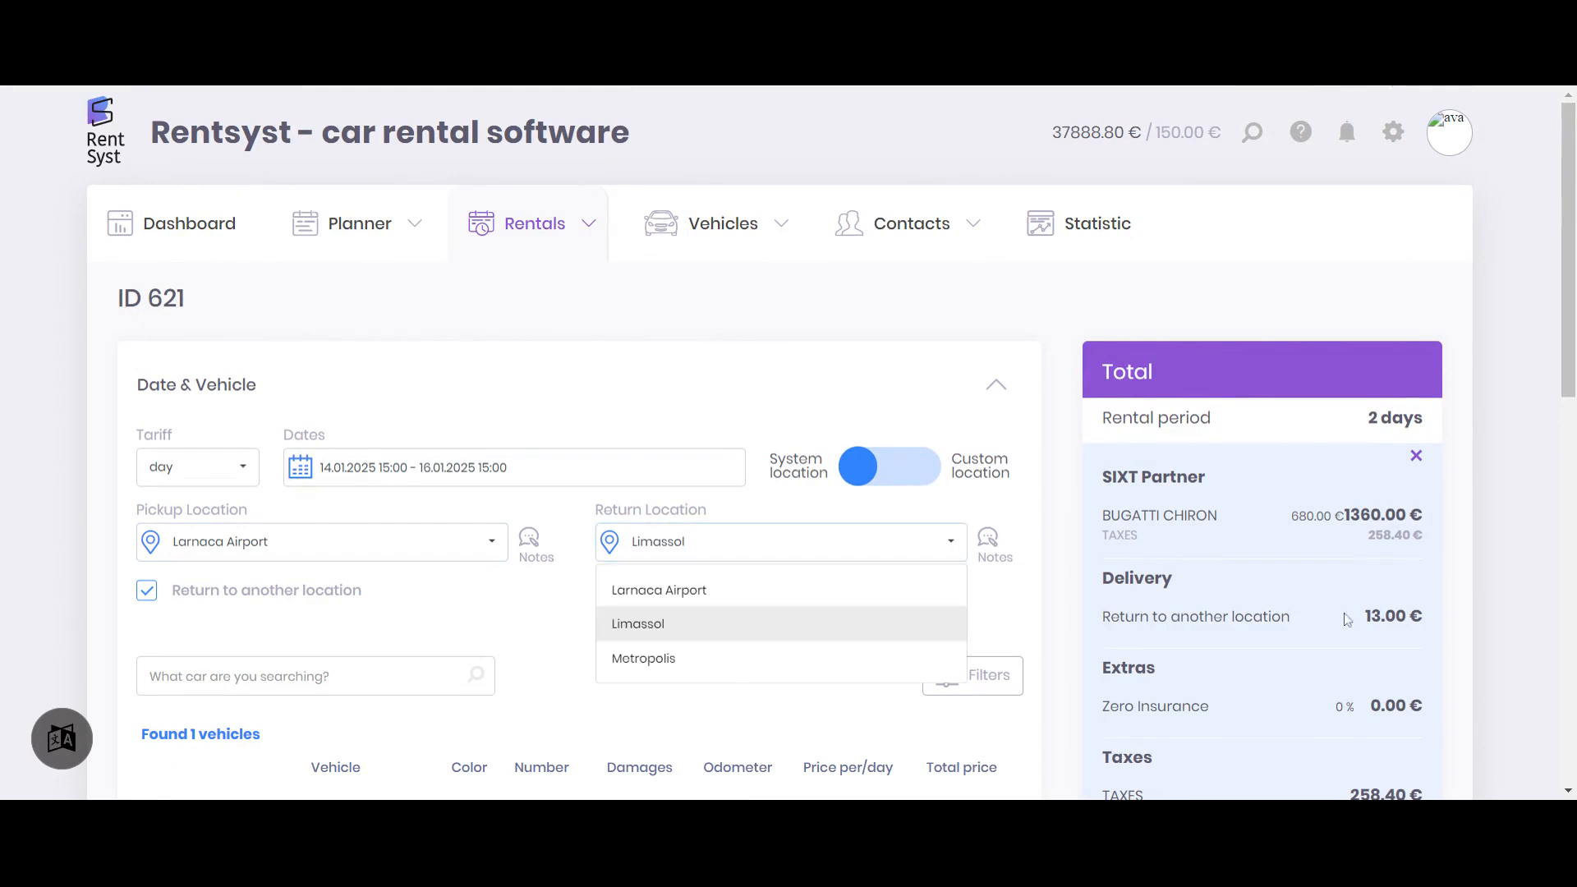
Set Metropolis as the return location, continue to the customer section, and check the return fee in the total
click(687, 662)
scroll(694, 464, down, 6)
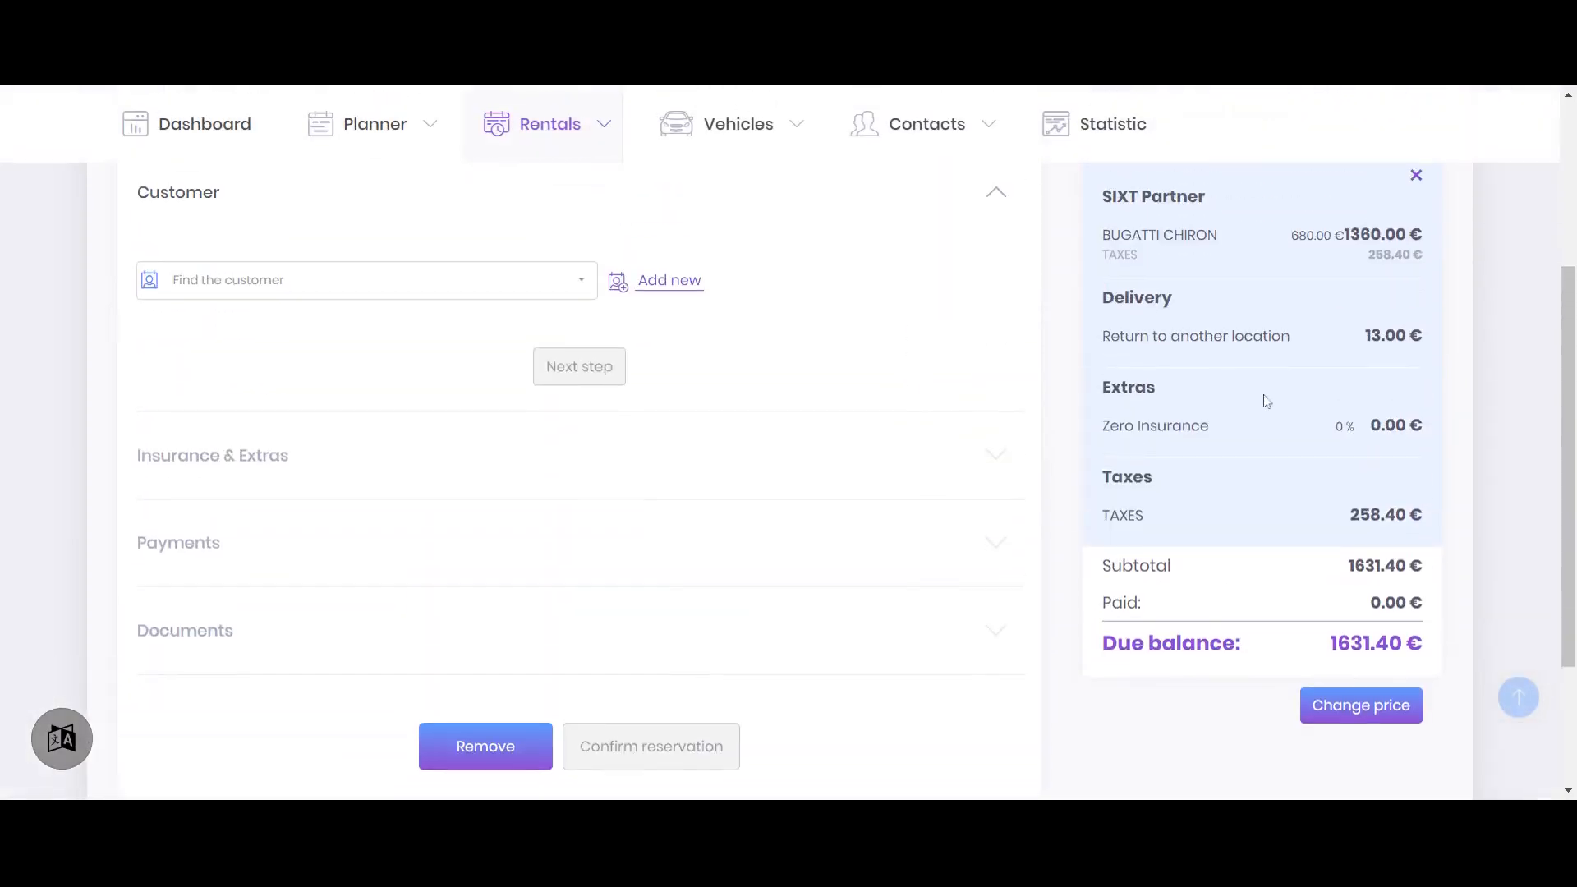
drag(1356, 345, 1434, 345)
Reopen the date and vehicle details and set Limassol as the pickup location and Larnaca Airport as the return location
scroll(1066, 468, up, 3)
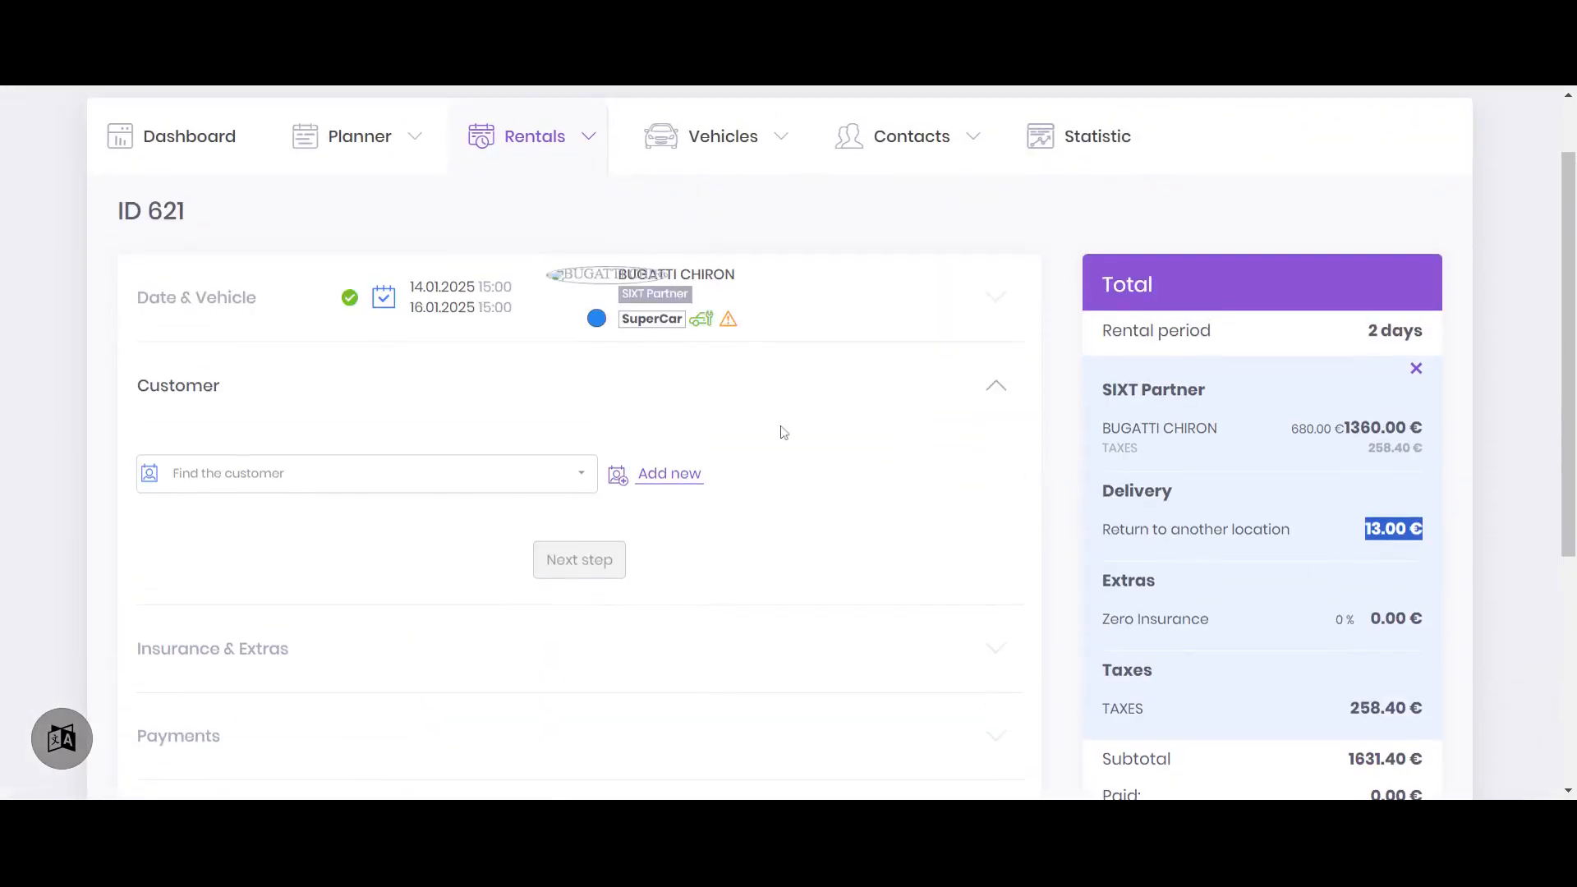
click(833, 309)
click(477, 466)
click(293, 537)
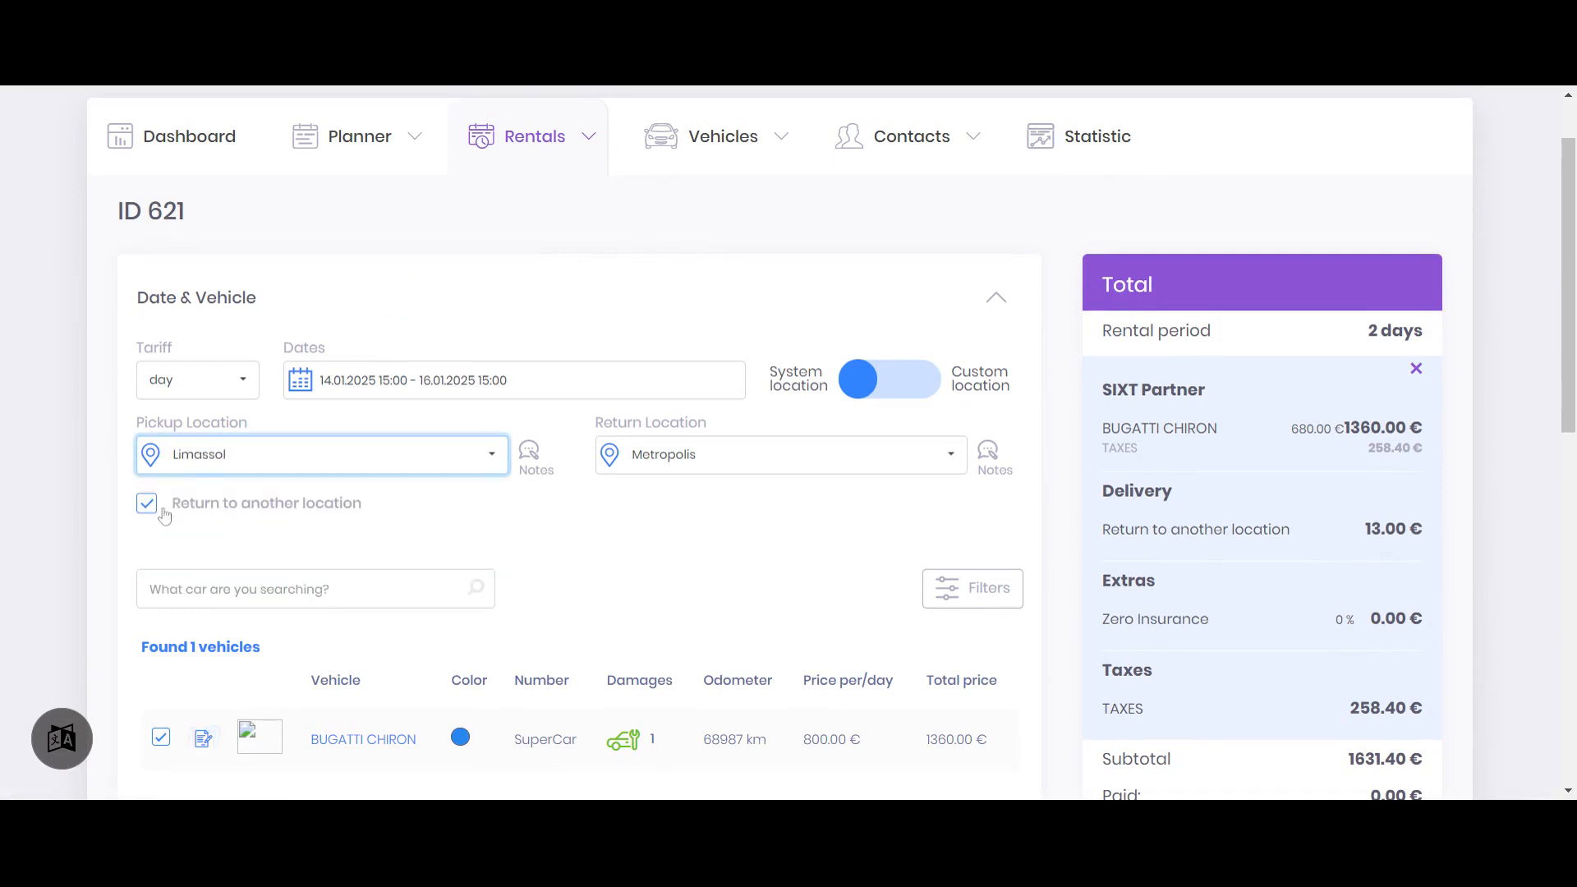
click(682, 458)
click(645, 504)
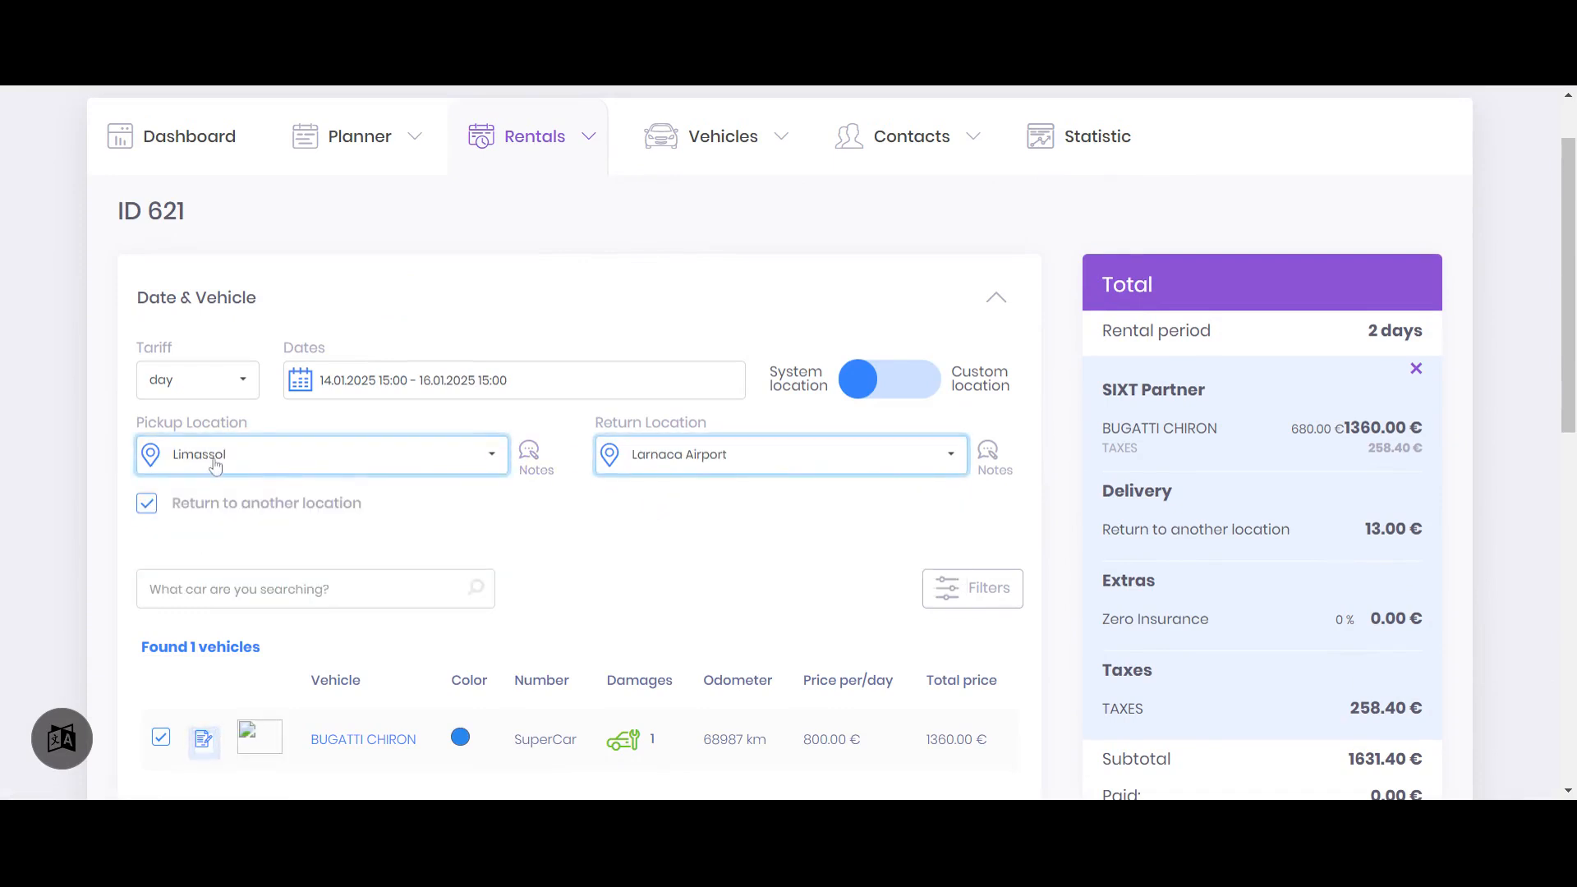
click(681, 457)
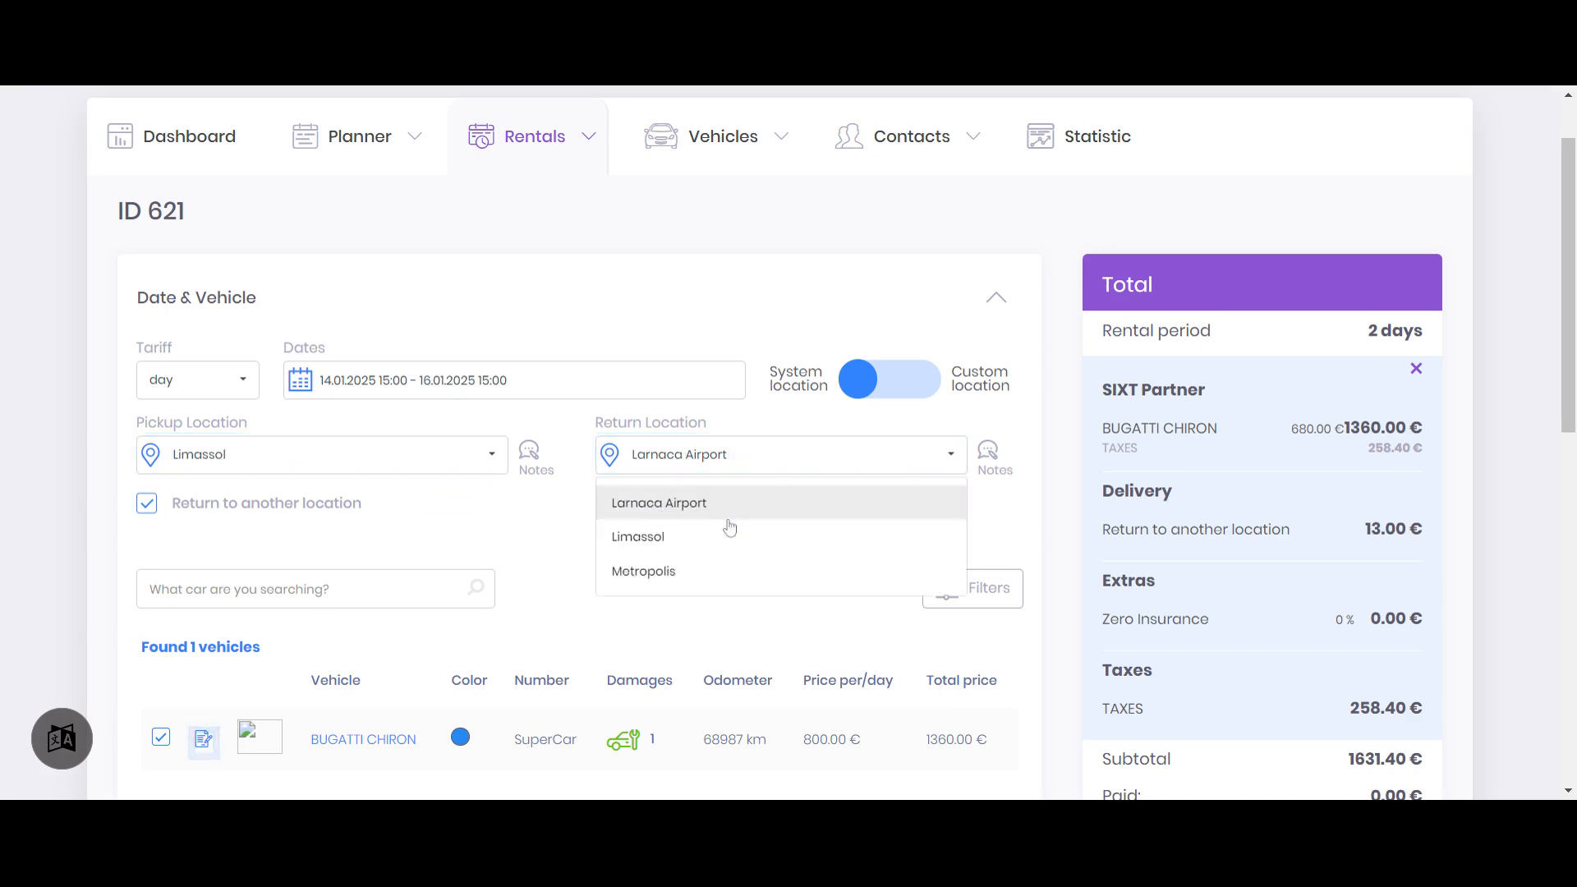
click(1067, 247)
Apply the Limassol to Larnaca Airport route and compare the charge for returning to another location before and after
triple_click(1396, 529)
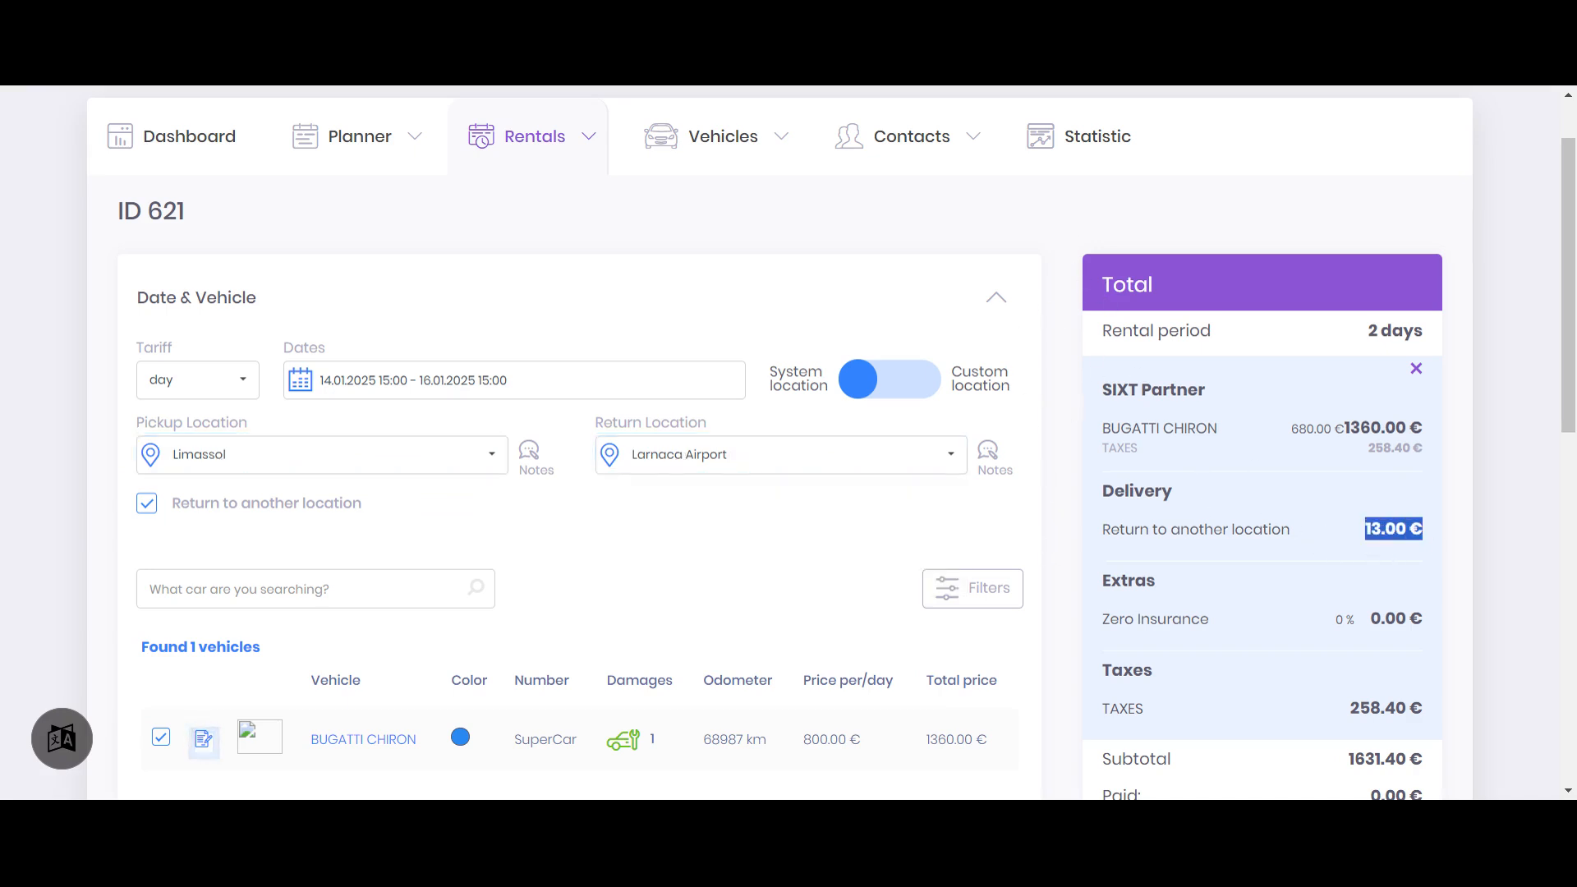
scroll(887, 362, down, 6)
click(616, 421)
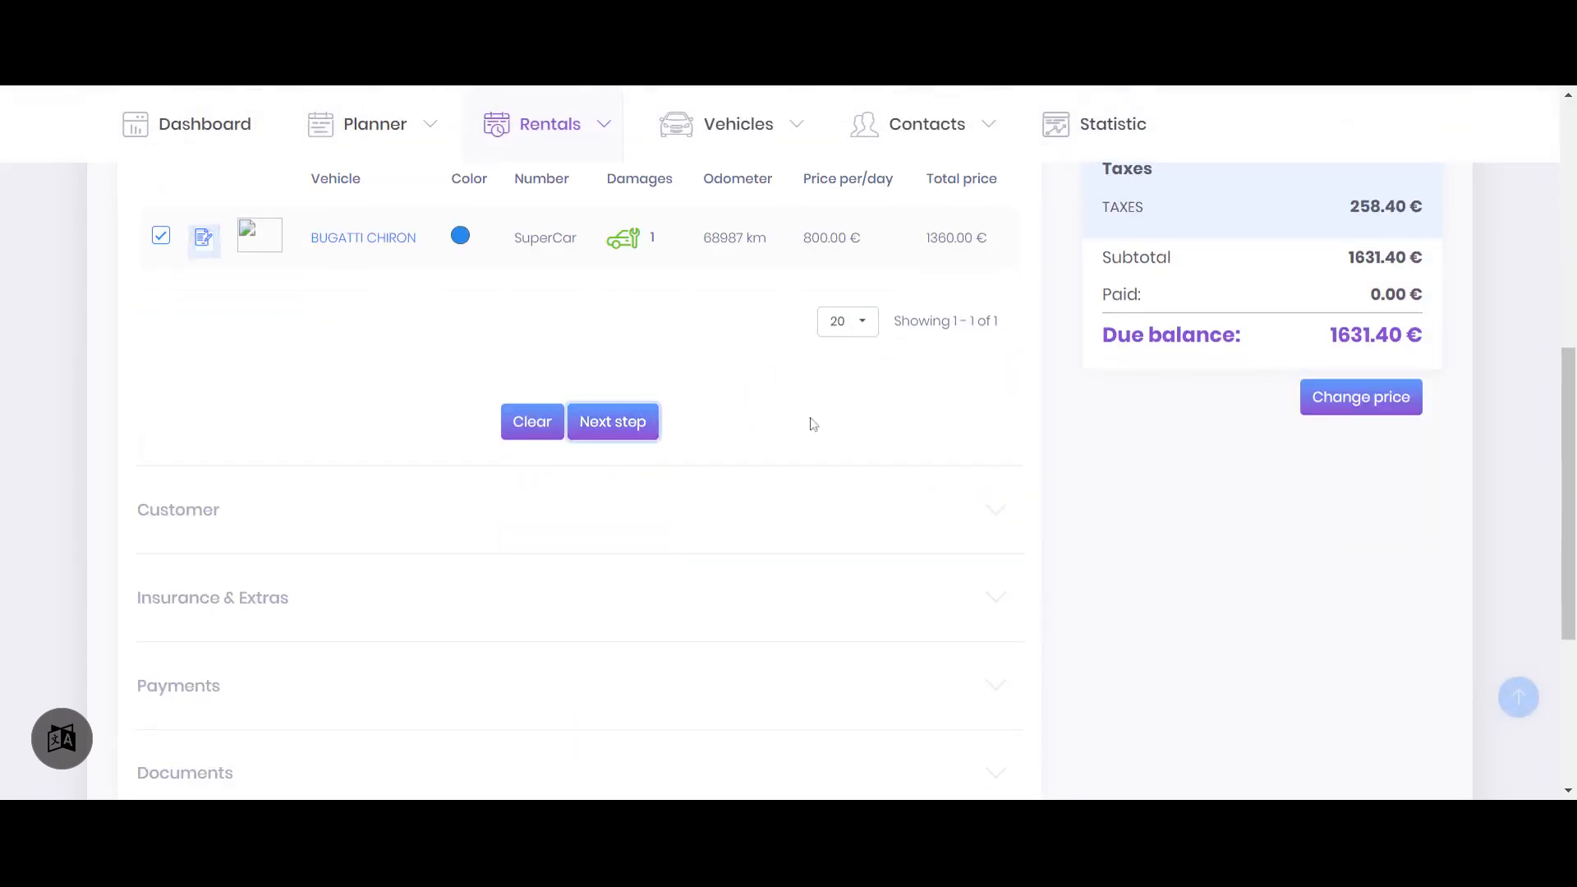
drag(1355, 445, 1430, 438)
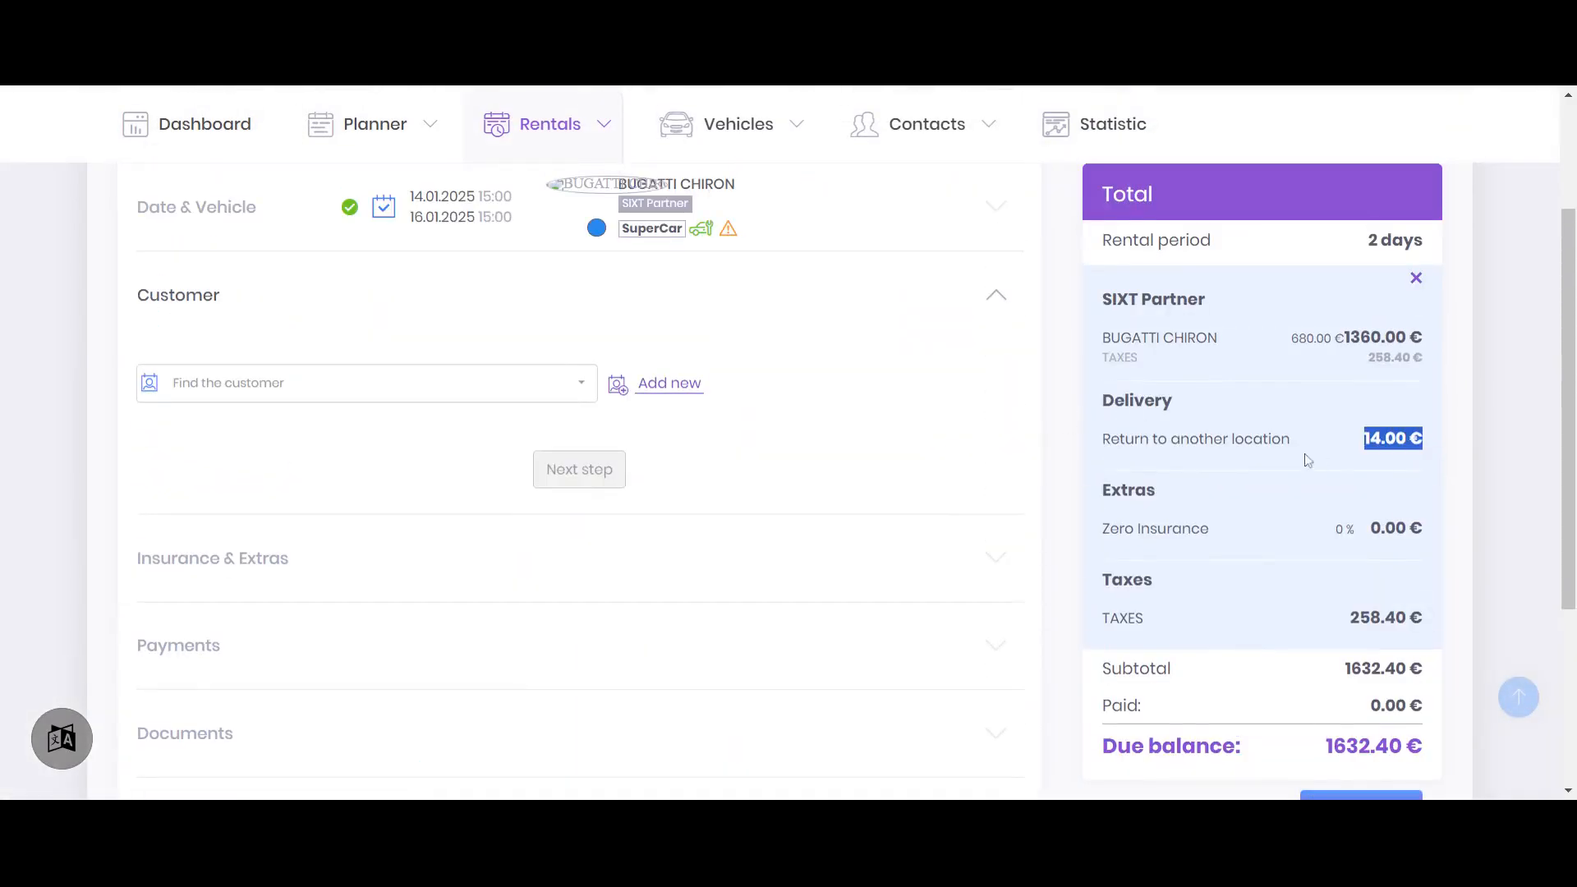
Change the return location to Metropolis with pickup in Limassol, apply it, and check the return fee in the total
scroll(873, 412, up, 3)
click(883, 393)
click(904, 541)
click(664, 654)
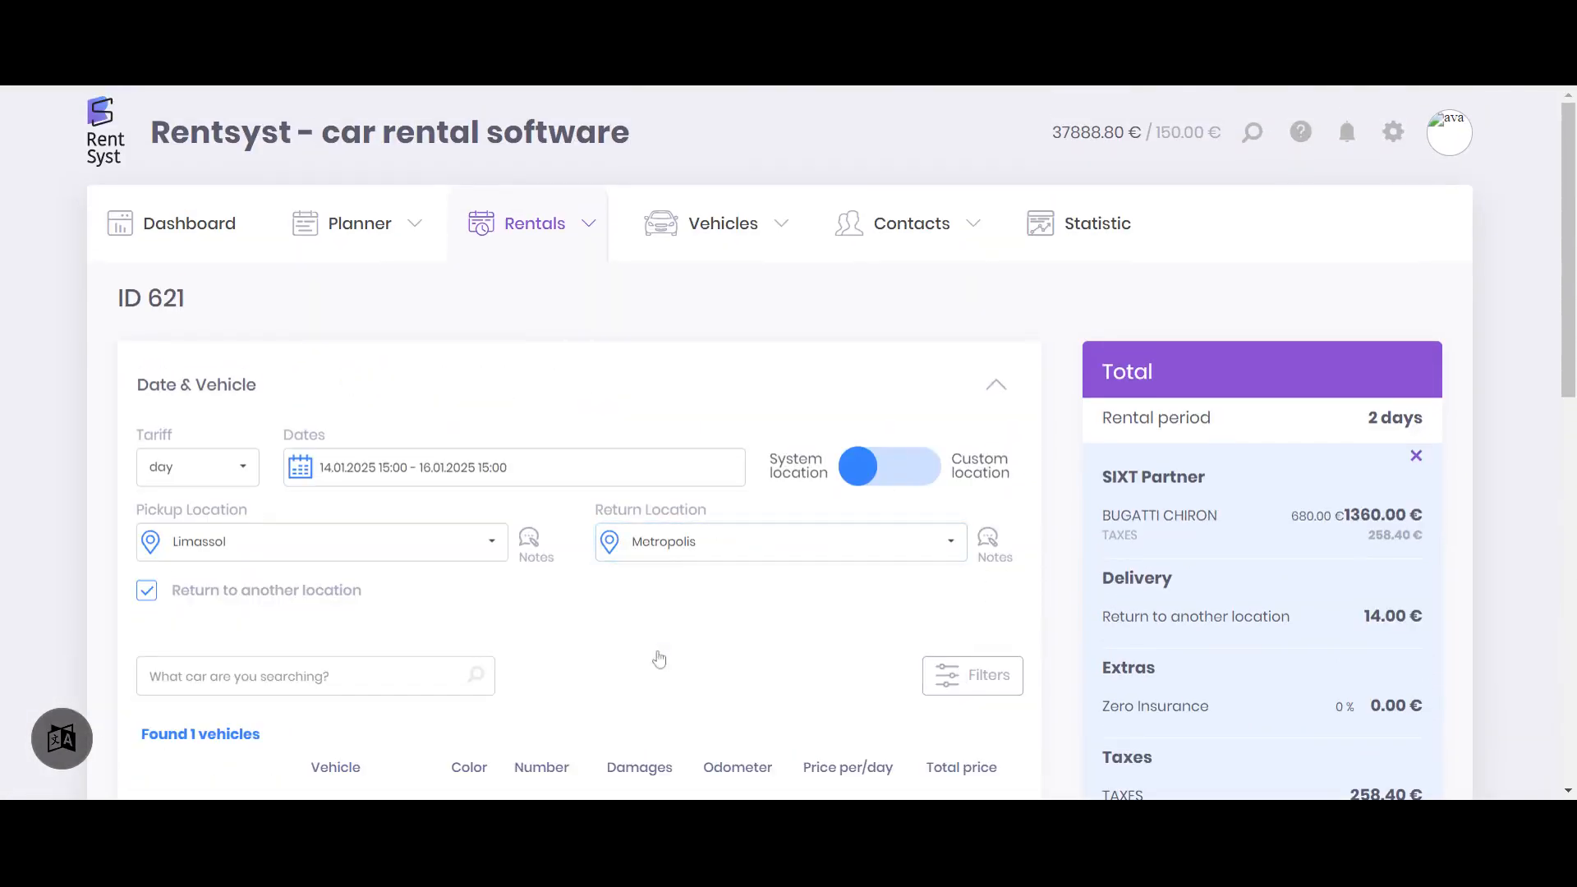
scroll(699, 464, down, 5)
click(608, 411)
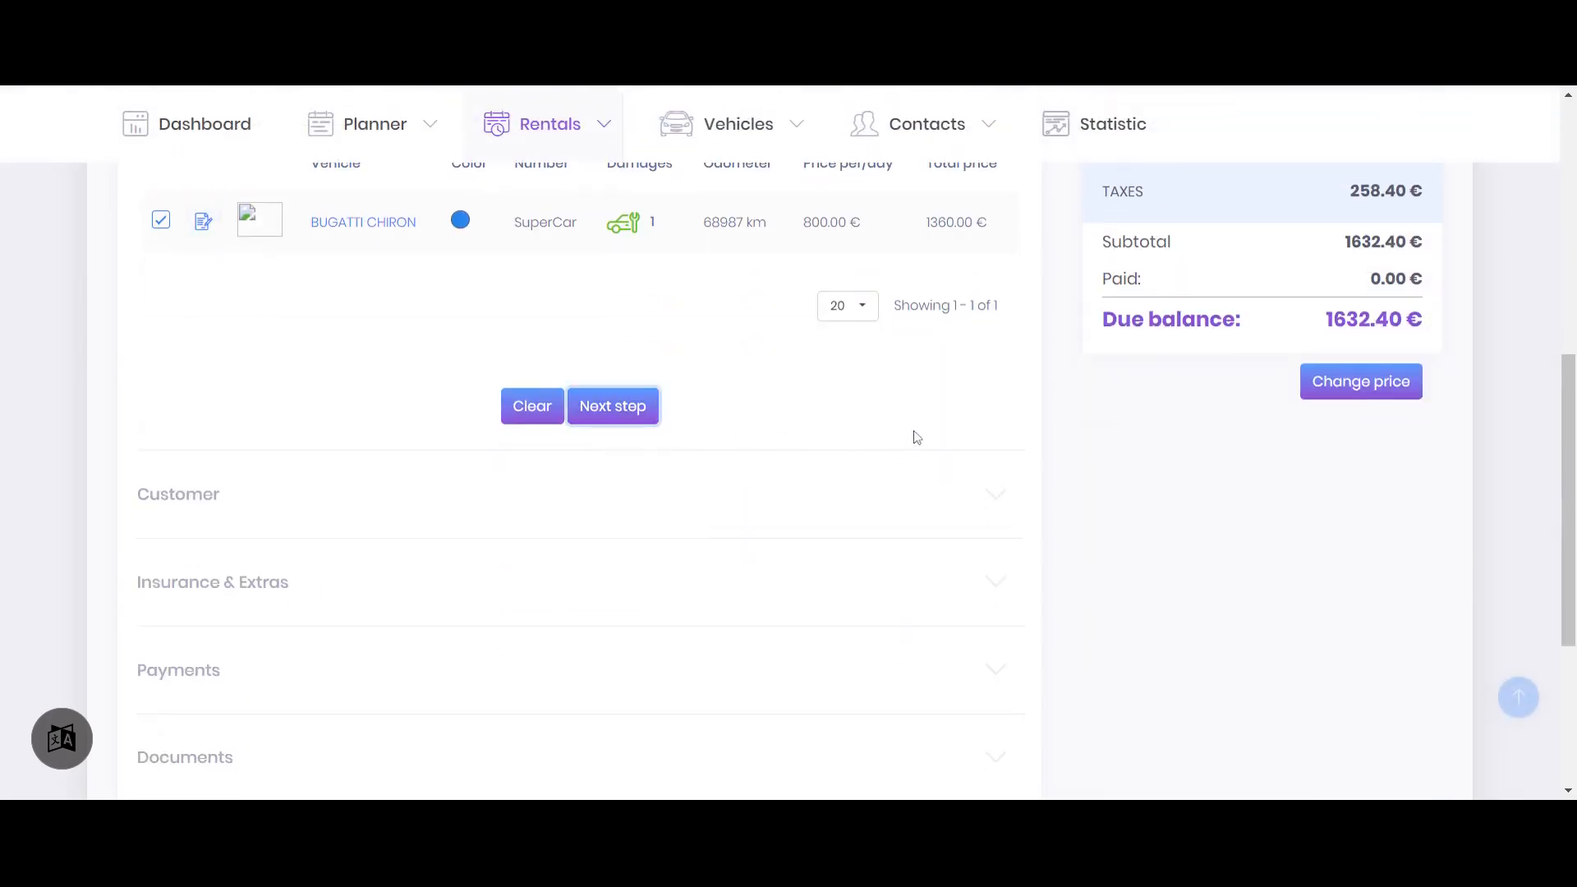
drag(1351, 422, 1427, 424)
Set Metropolis as the pickup location and Larnaca Airport as the return location, and continue to the customer section
scroll(911, 485, up, 3)
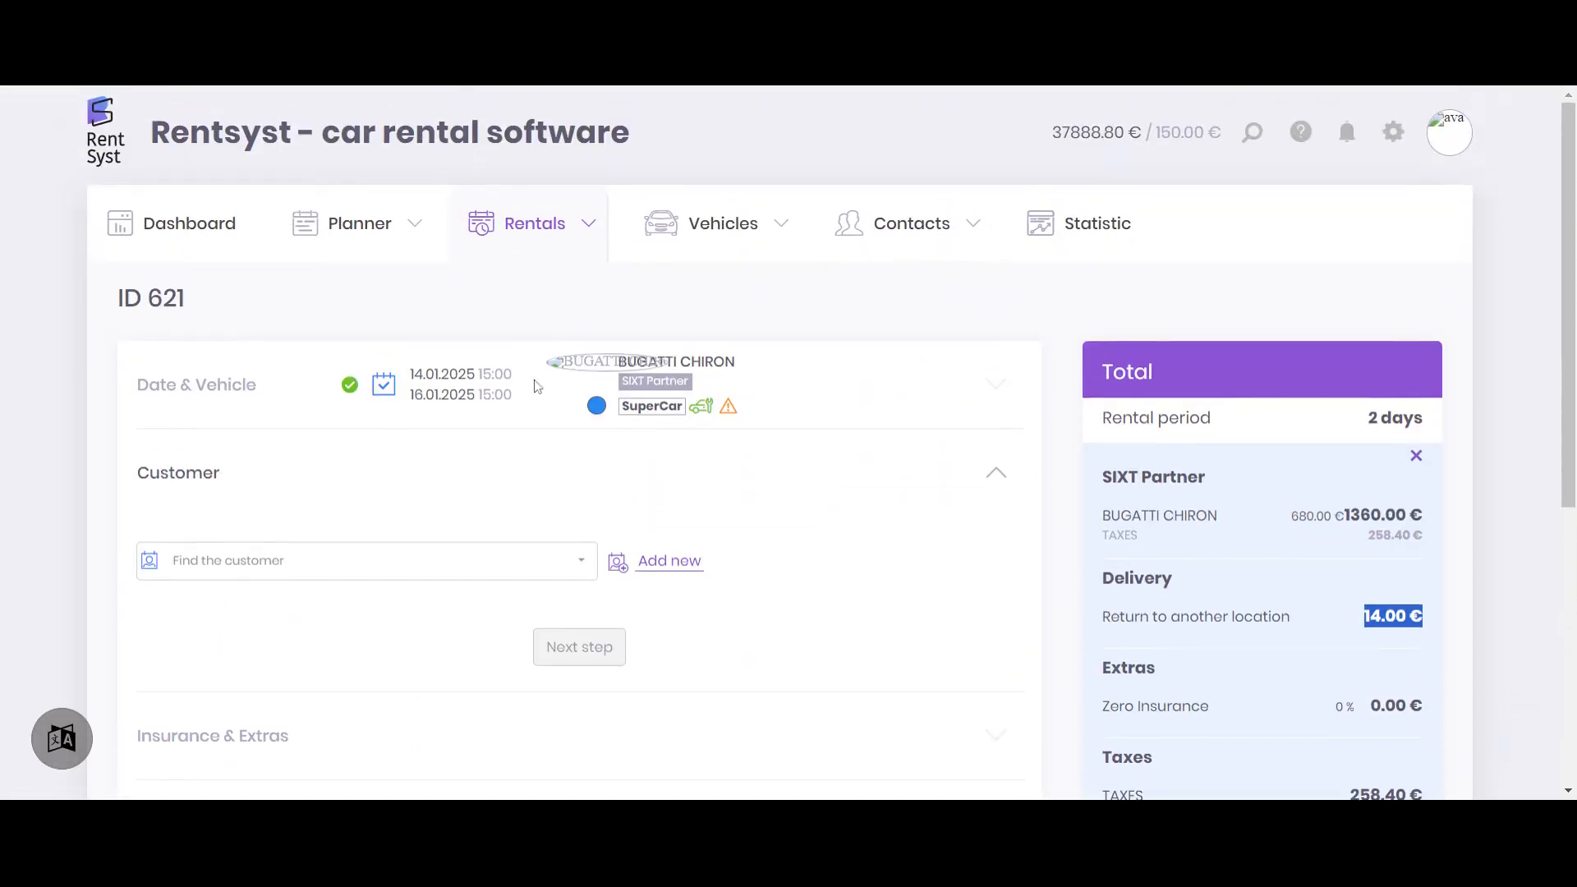
click(802, 374)
click(390, 467)
click(238, 544)
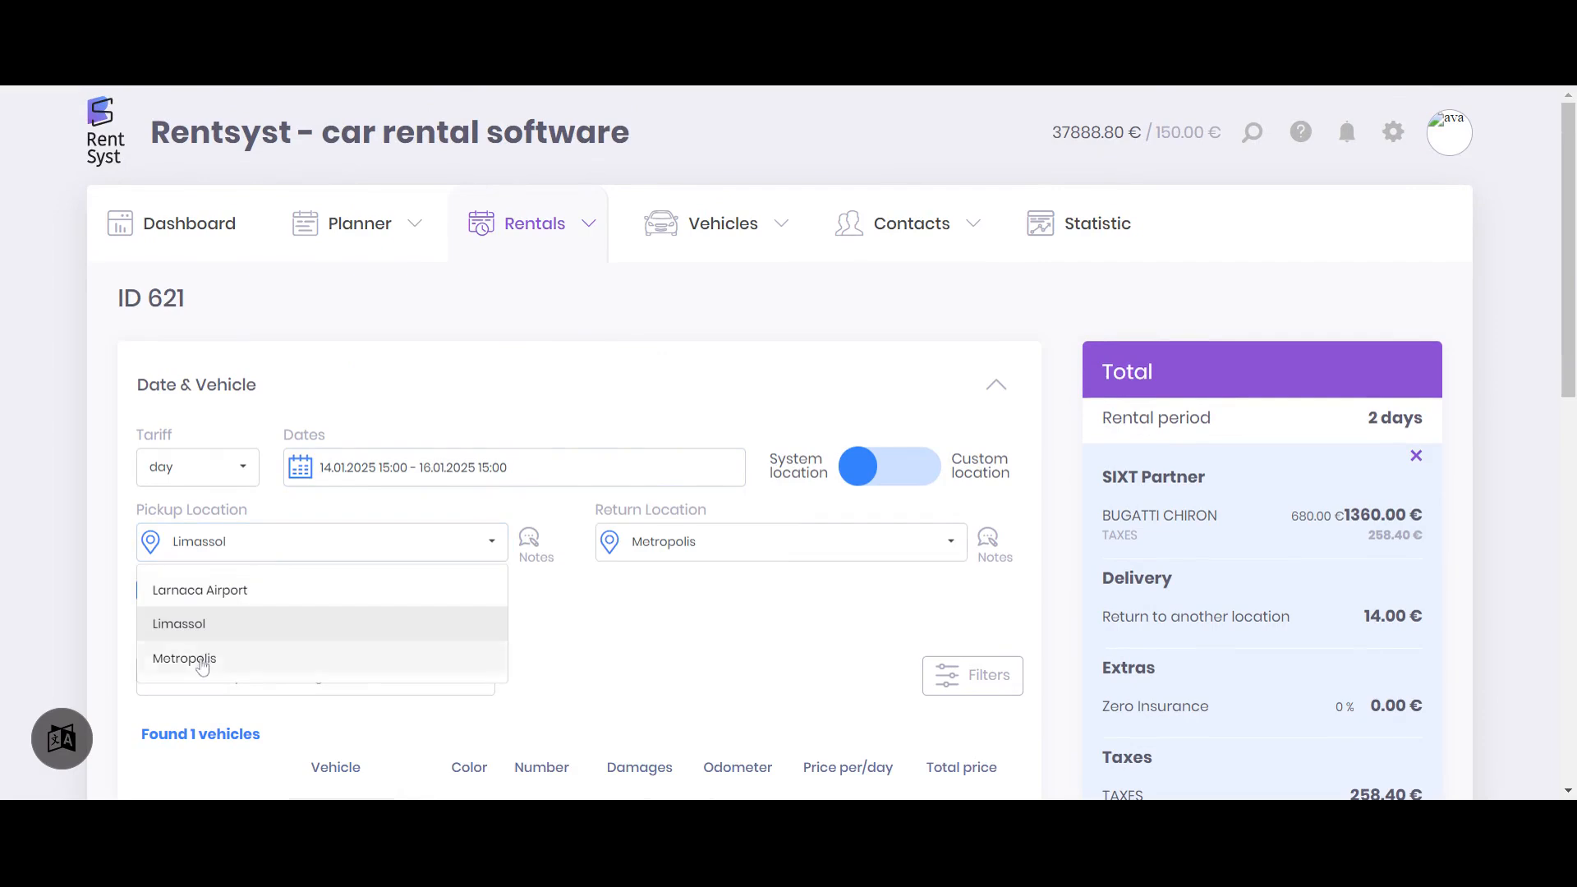
click(201, 656)
click(685, 545)
click(661, 598)
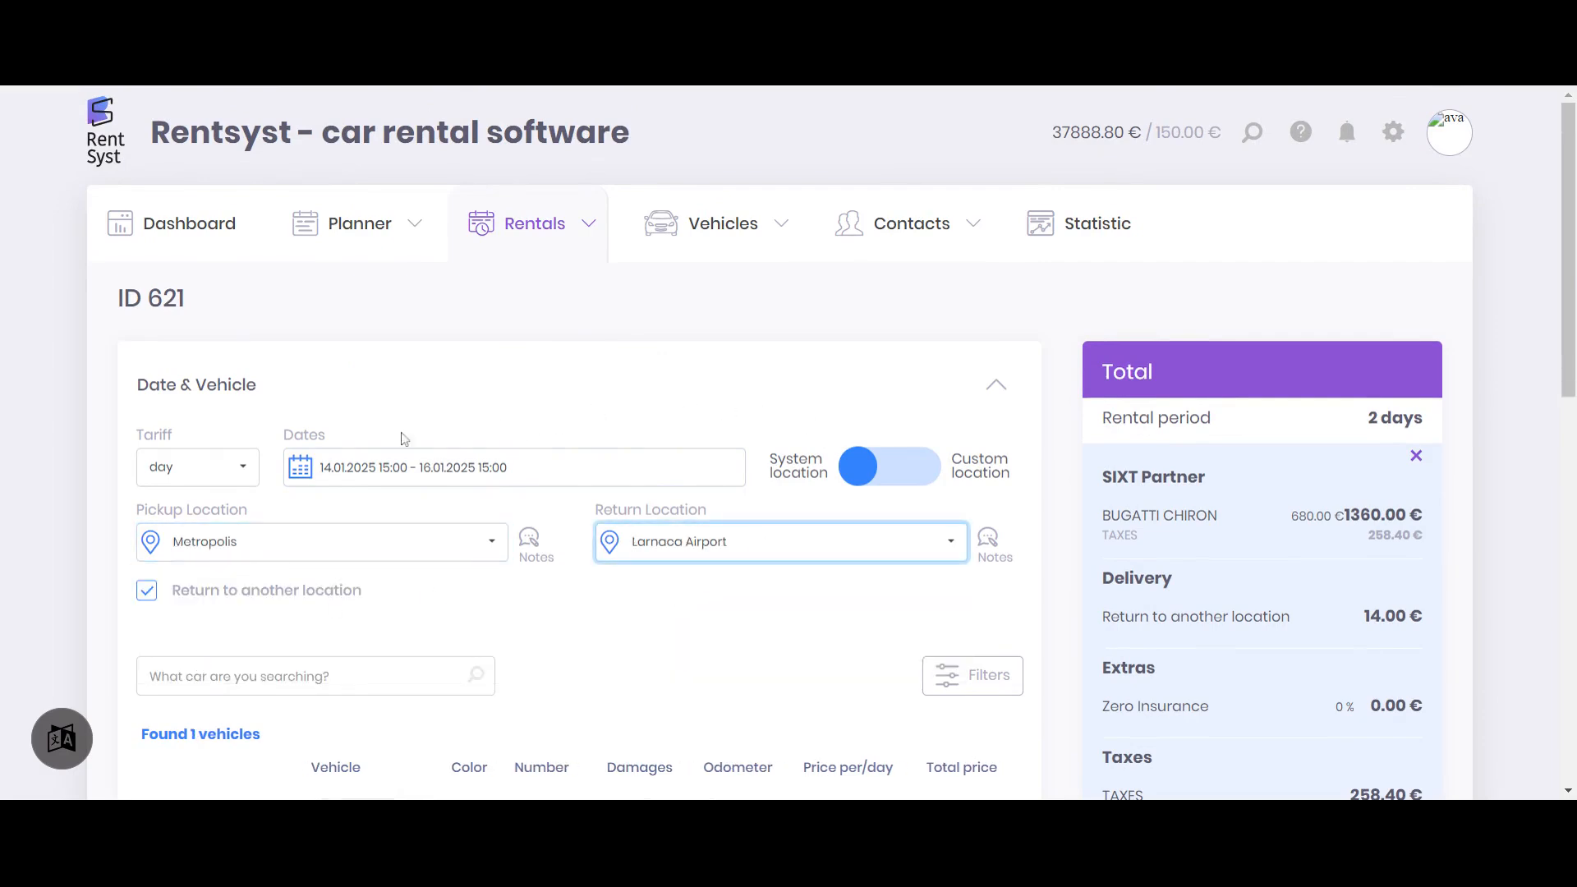
scroll(580, 408, down, 2)
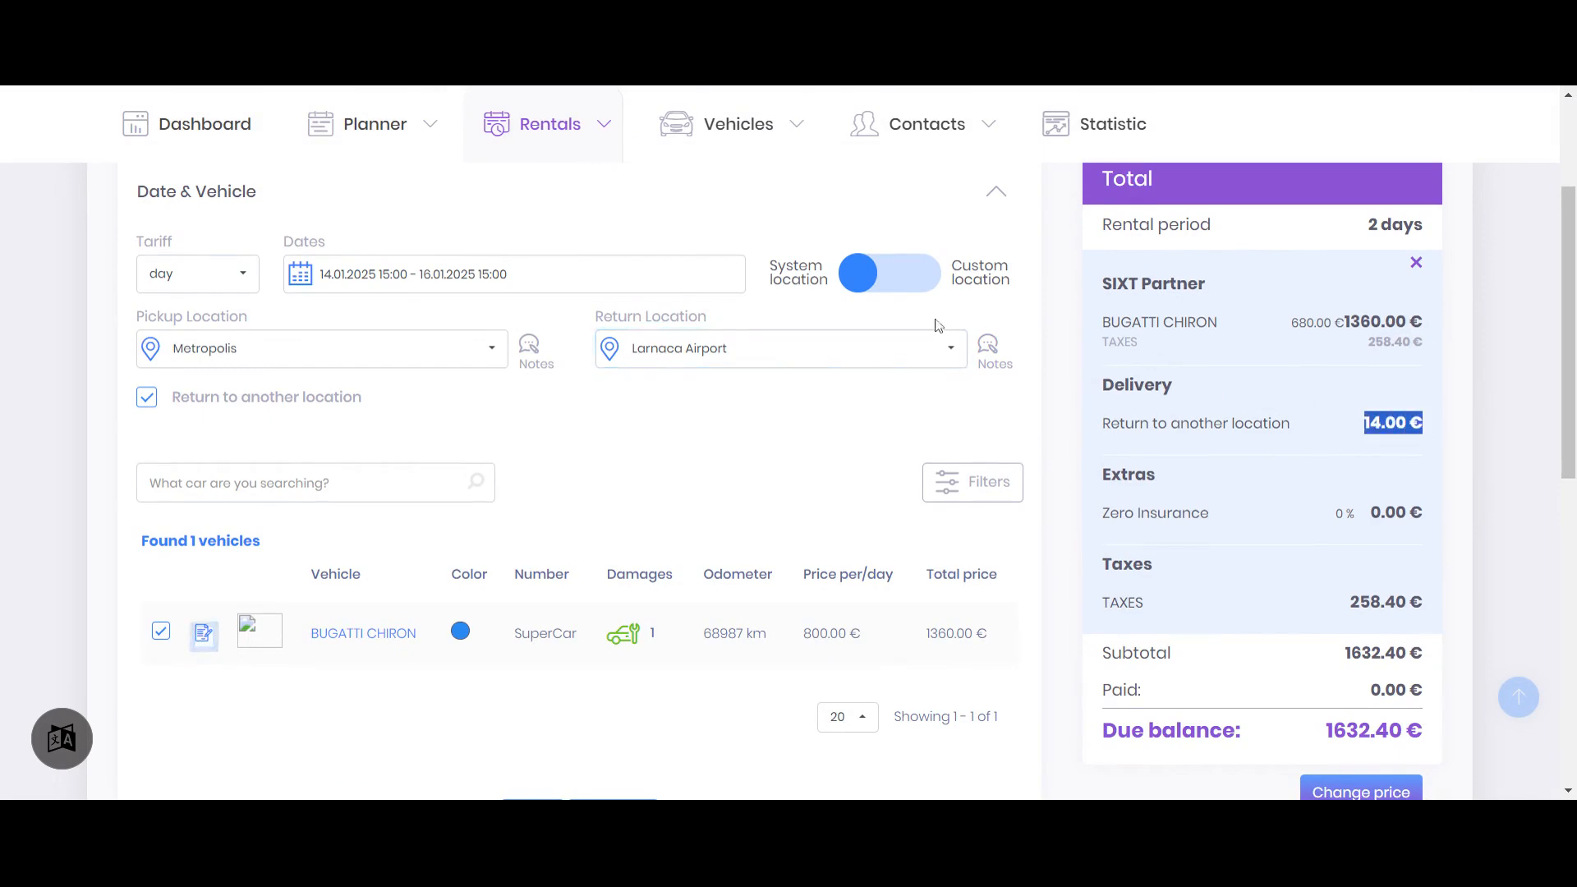
scroll(787, 292, down, 3)
click(638, 510)
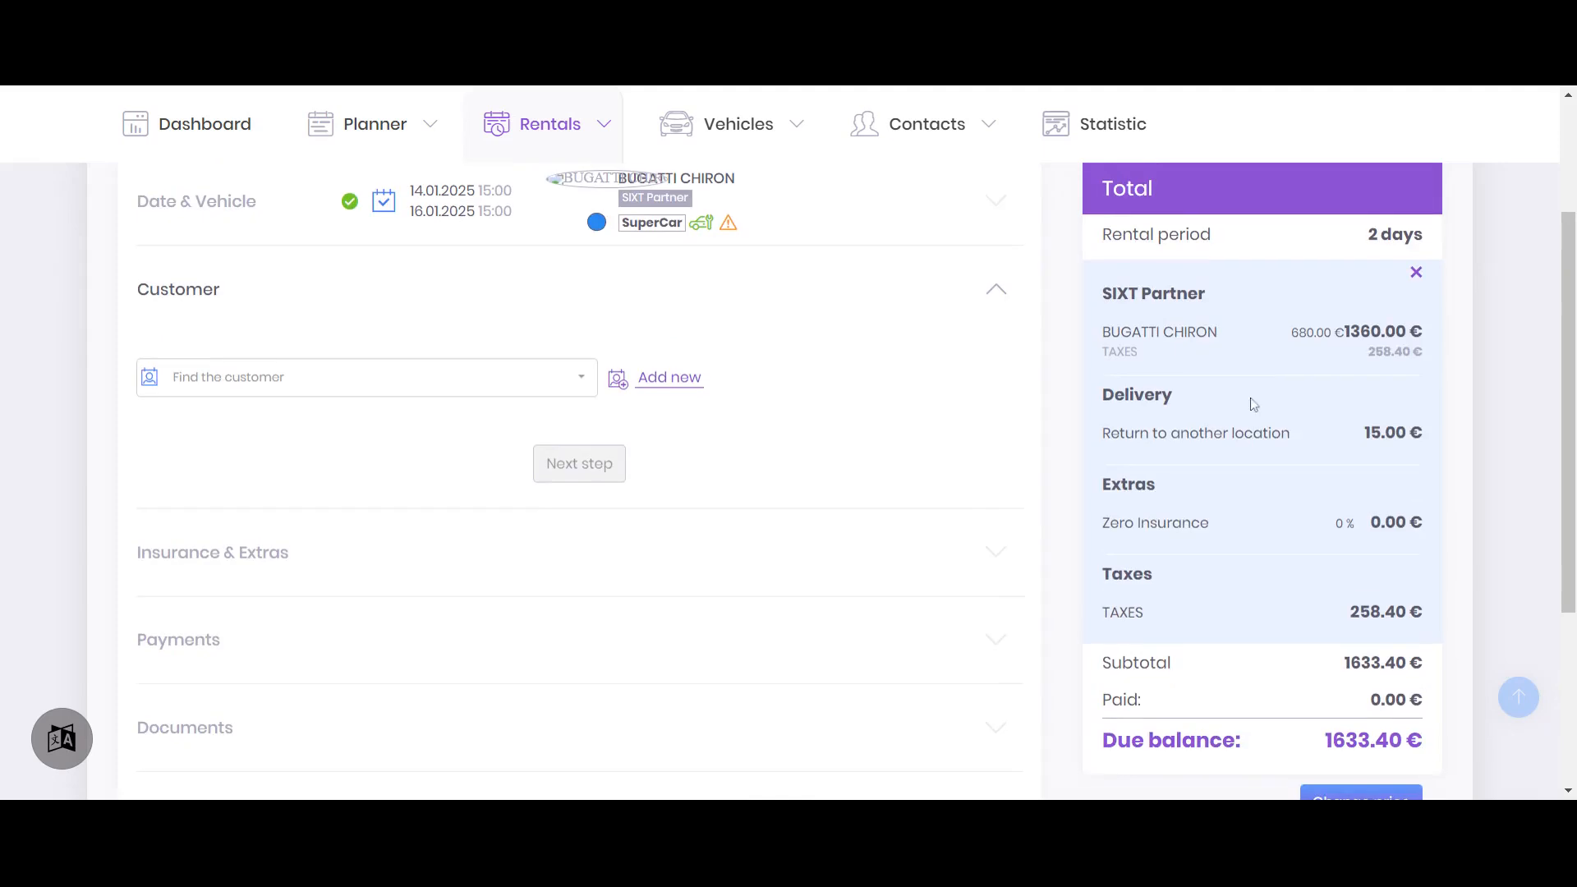
Check the return fee for the Metropolis to Larnaca Airport route in the total, and leave the reservation for the dashboard
drag(1370, 433, 1410, 458)
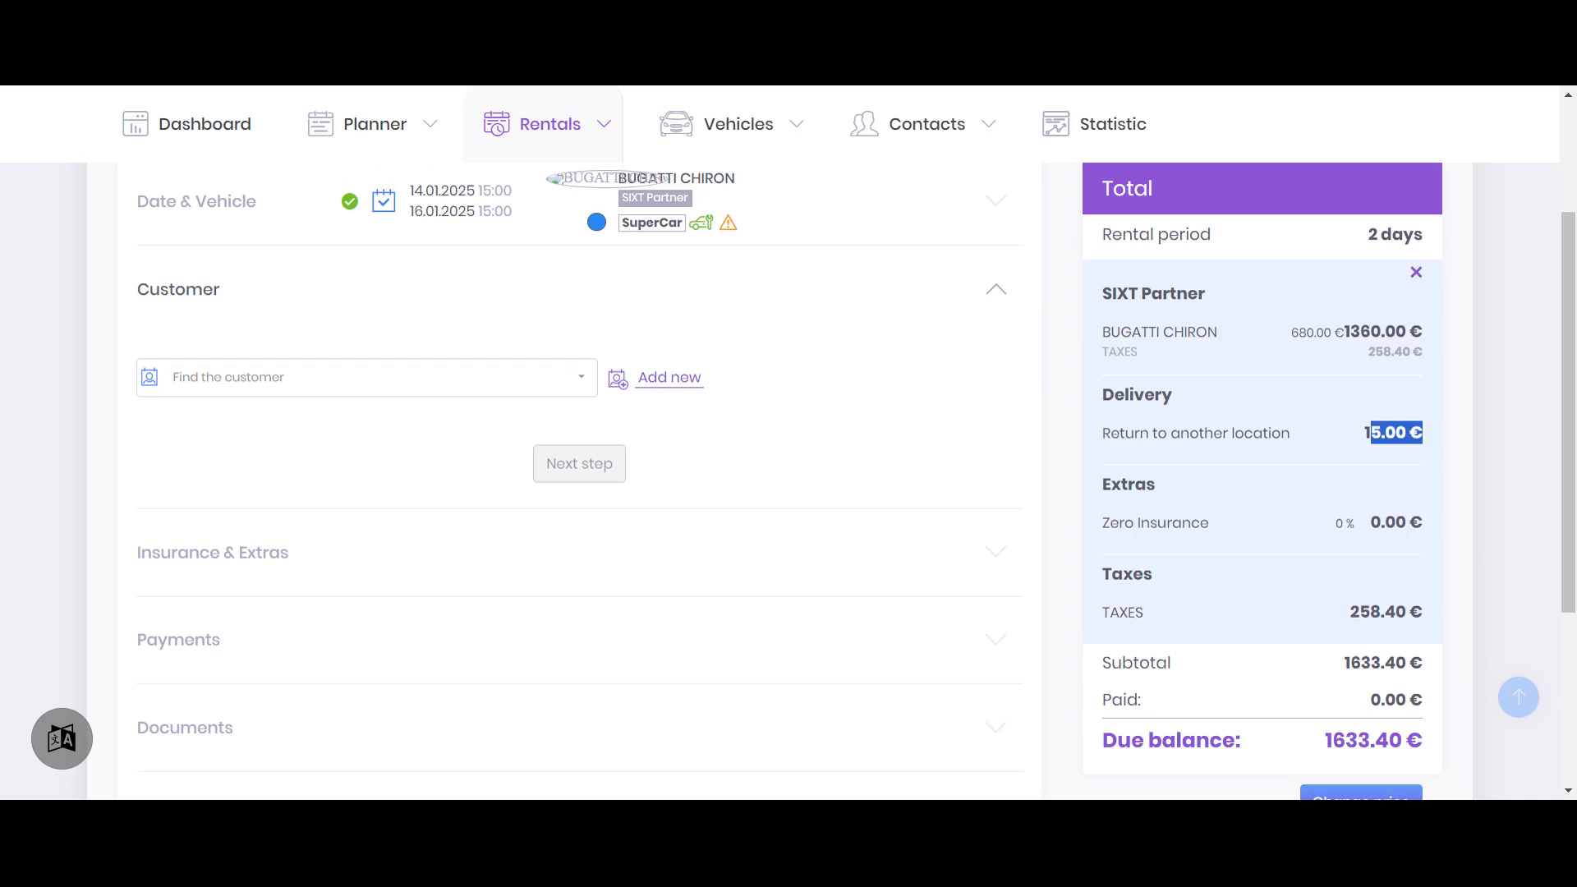
scroll(739, 443, up, 3)
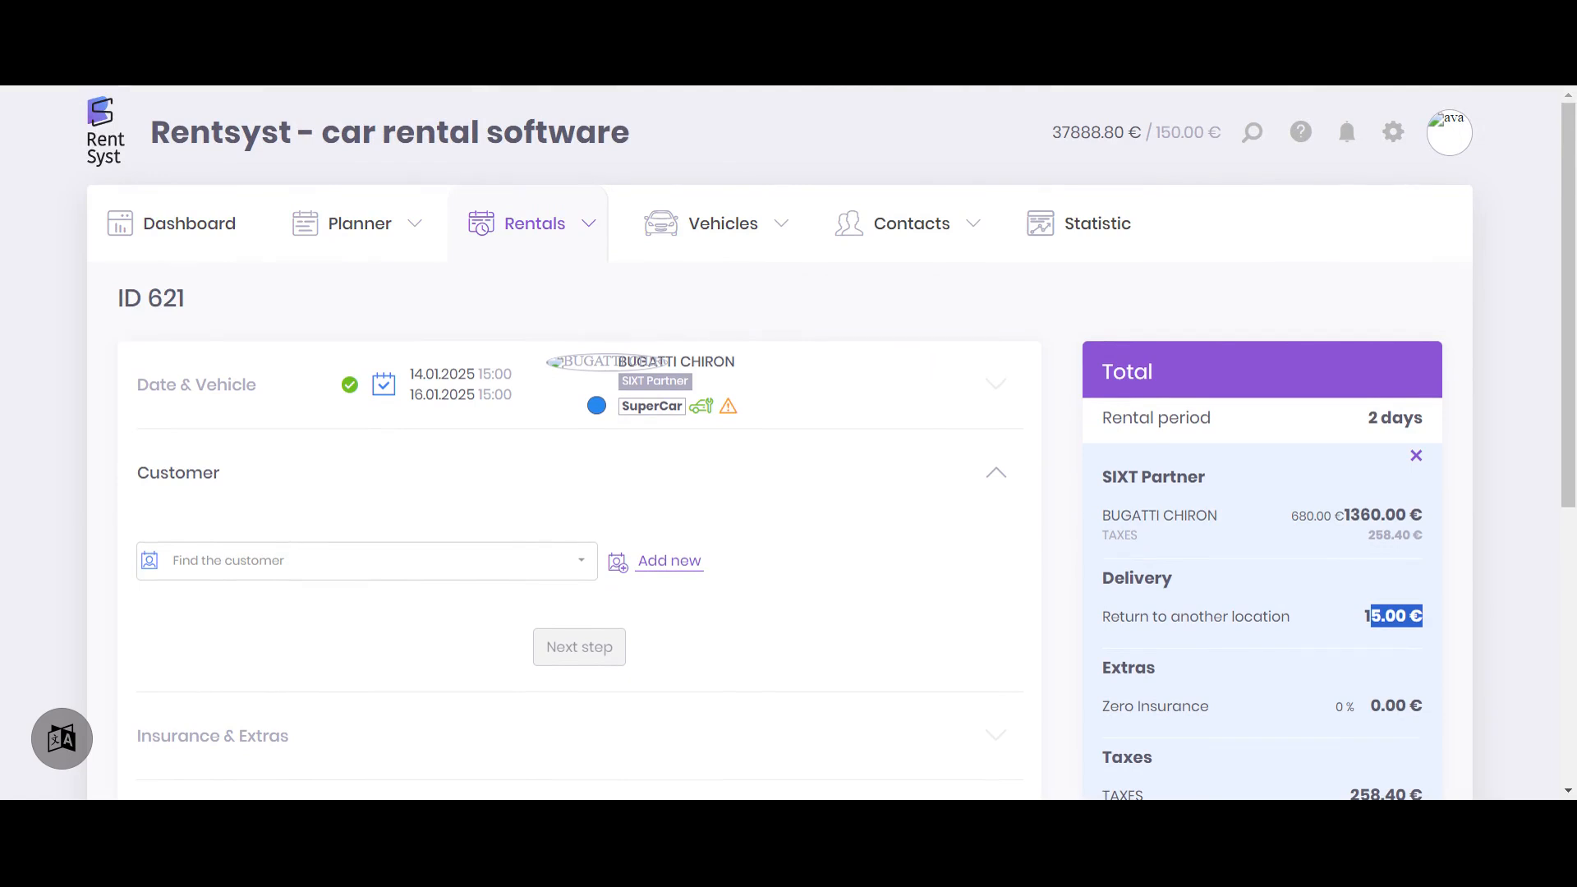
key(alt+Left)
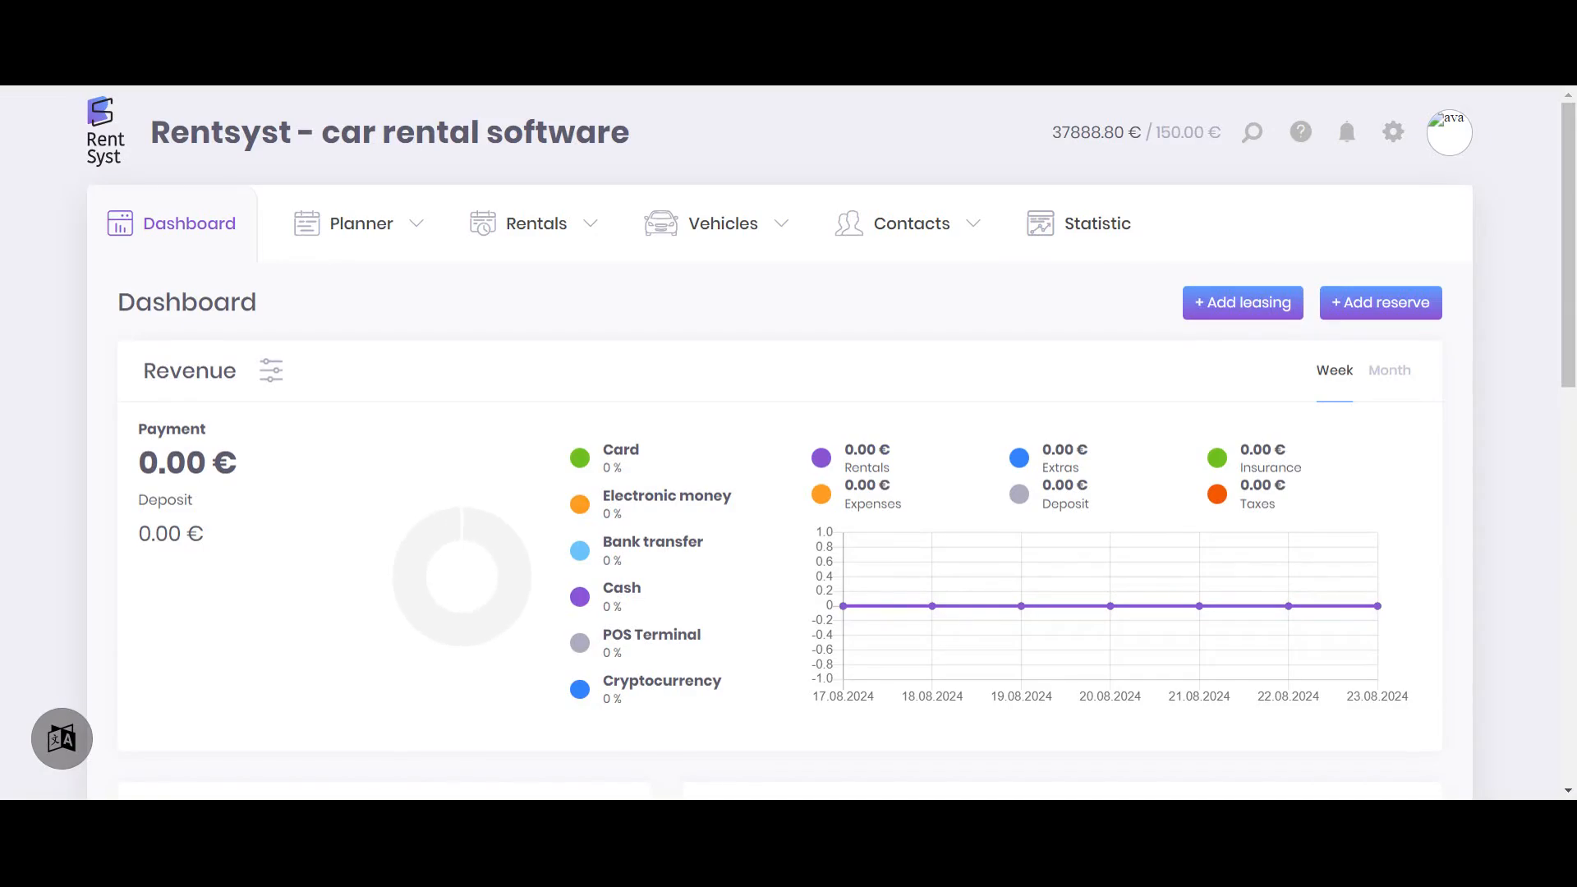